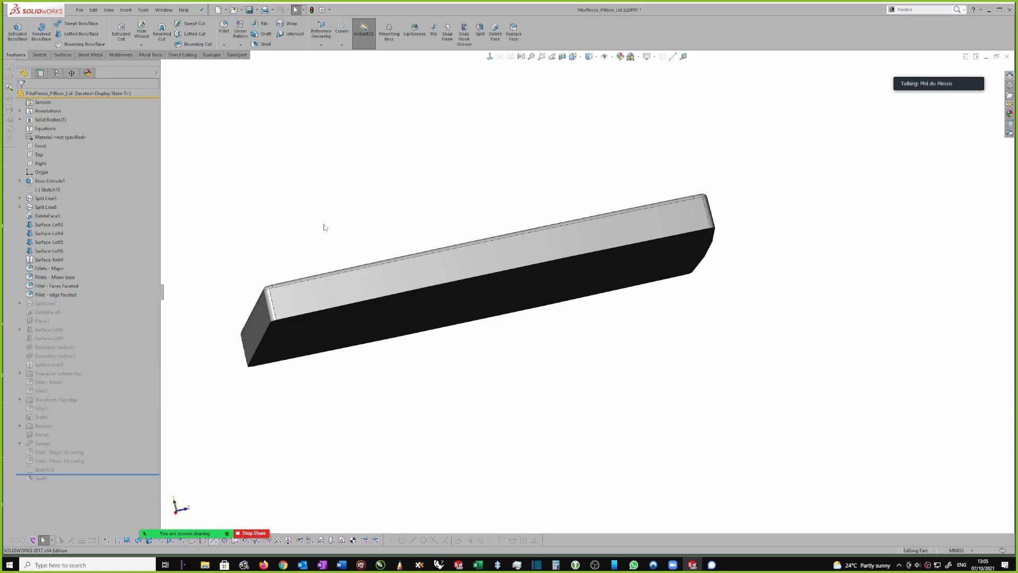
Switch between the Base and Triangular indents top configurations, ending on Base, to review the plain lid.
middle_drag(372, 208, 360, 248)
click(55, 74)
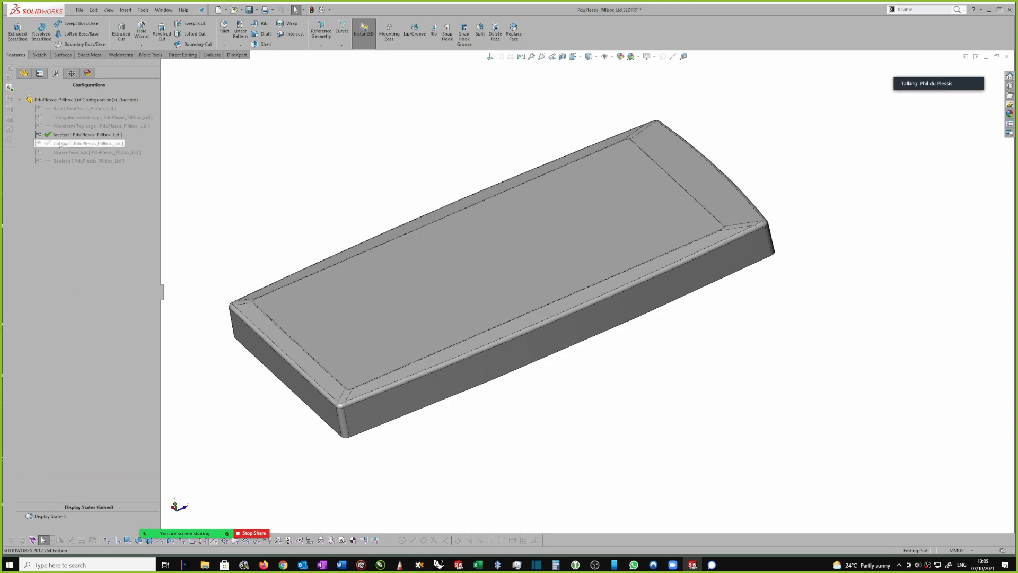
double_click(55, 109)
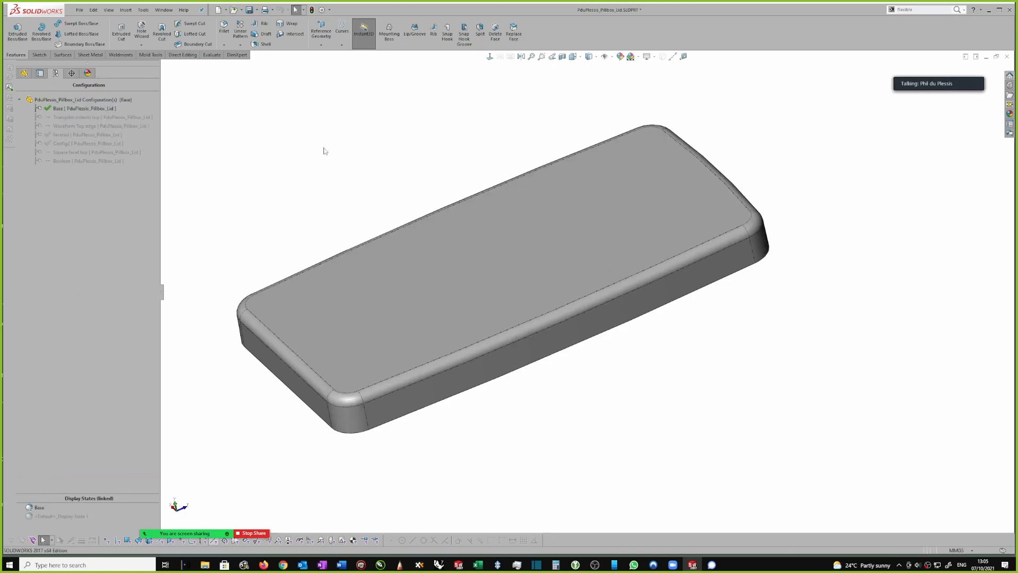
double_click(64, 118)
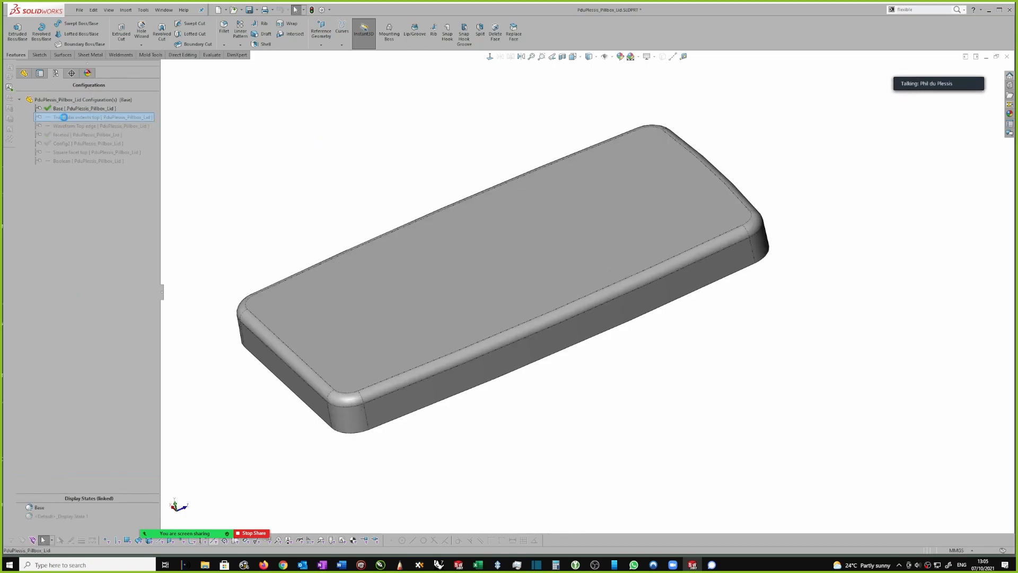
double_click(56, 109)
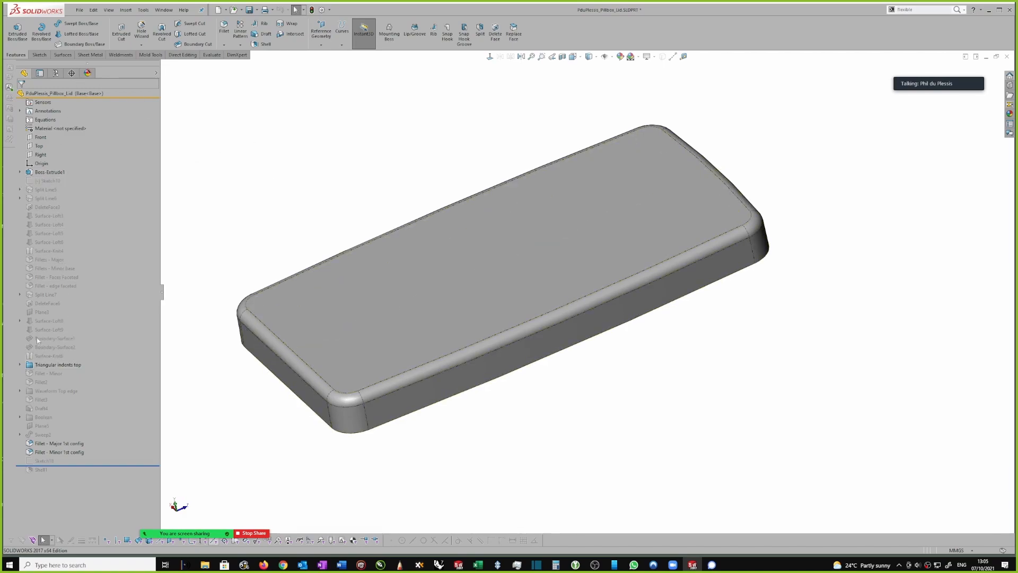
Activate the Triangular indents top configuration and show its feature history.
click(56, 73)
double_click(66, 117)
click(22, 74)
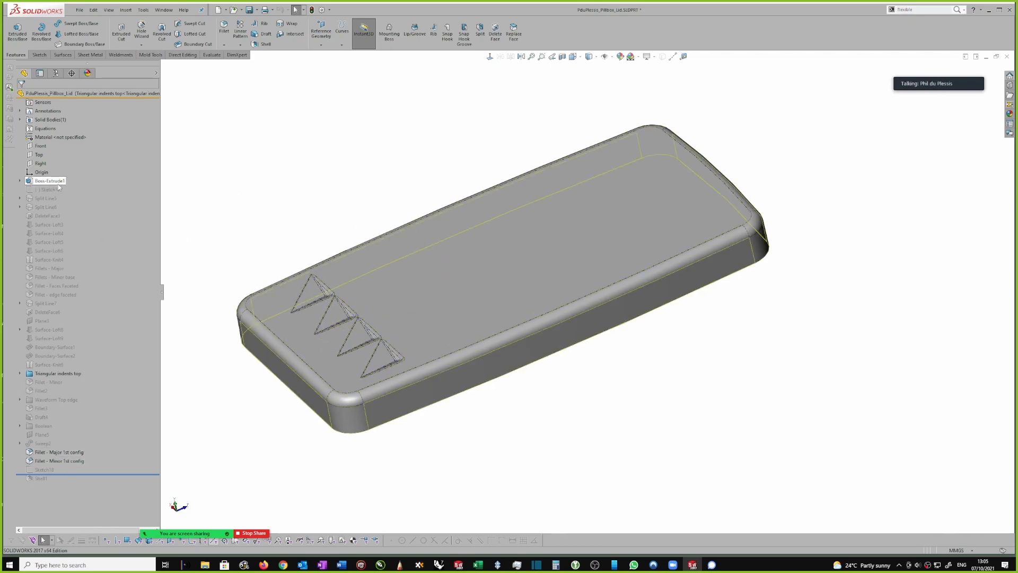
mouse_move(59, 183)
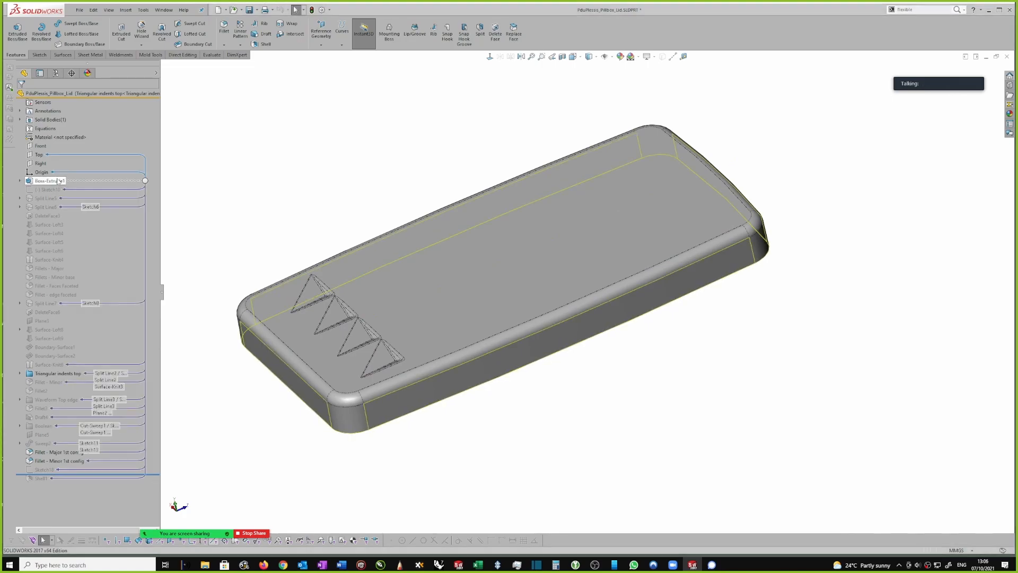
Group Triangular indents top, Fillet - Major 1st config and Fillet - Minor 1st config in a new folder named "Triangular indents" and check its contents.
click(55, 374)
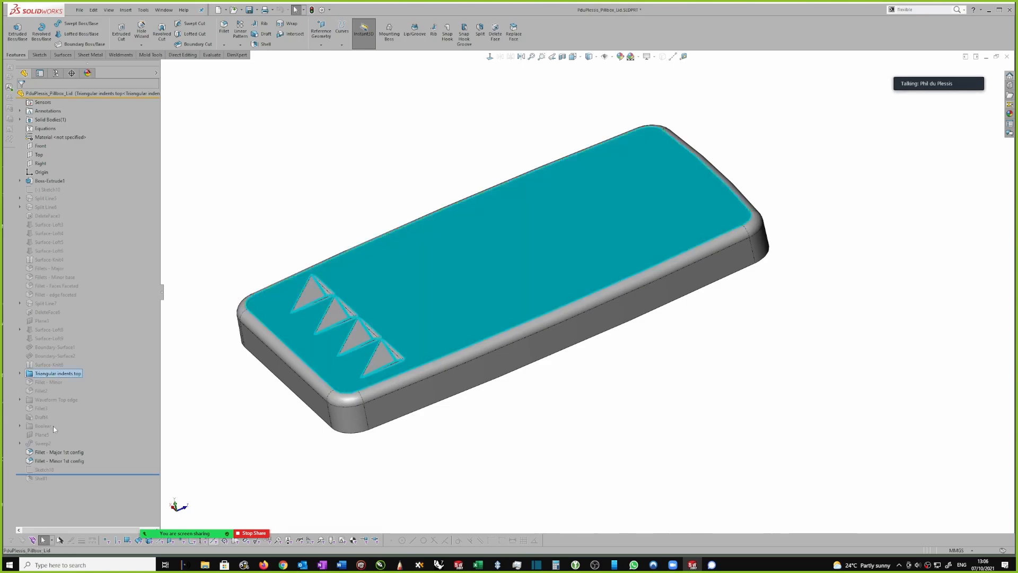
ctrl+click(57, 452)
ctrl+click(62, 461)
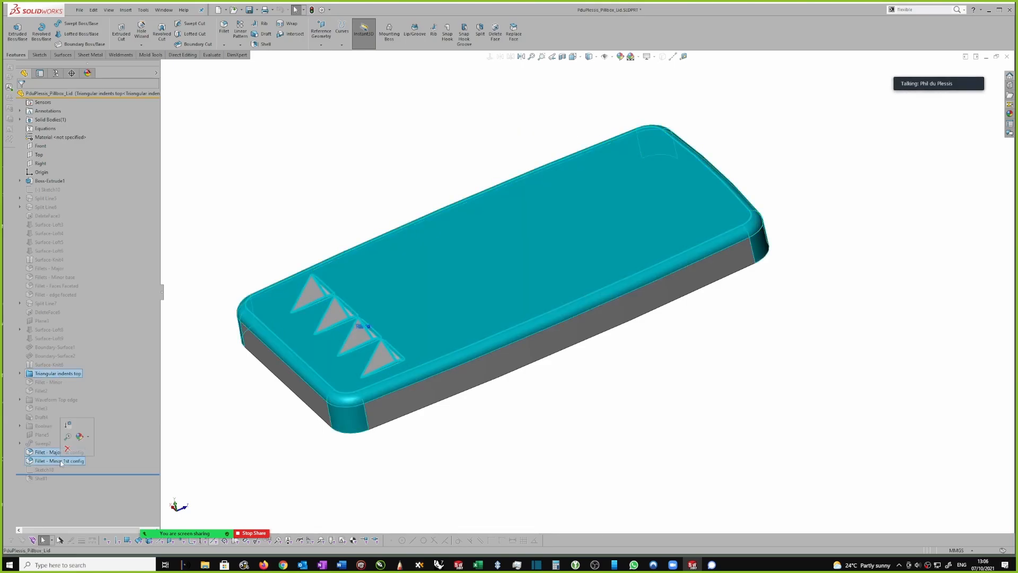
right_click(62, 461)
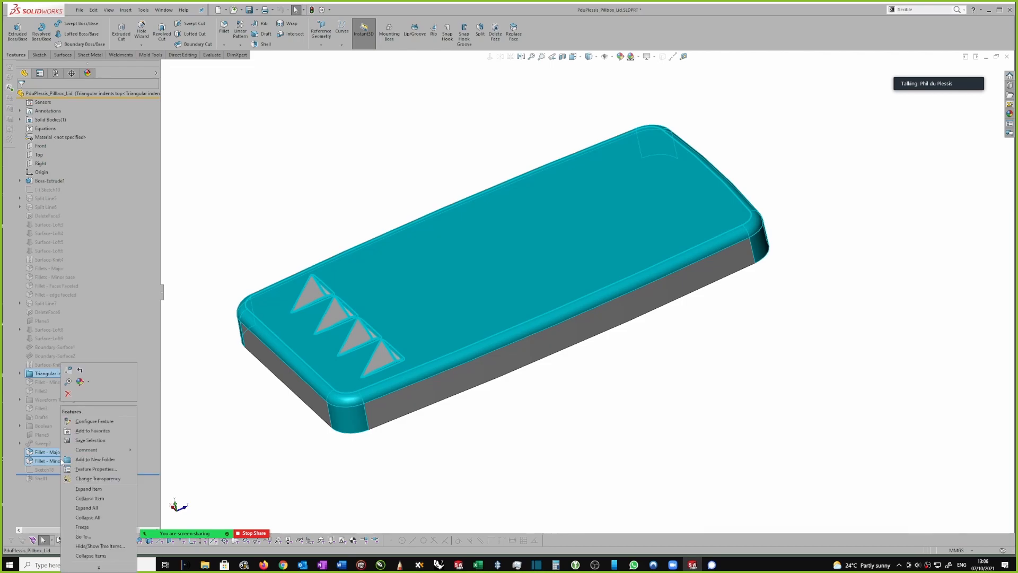
click(91, 461)
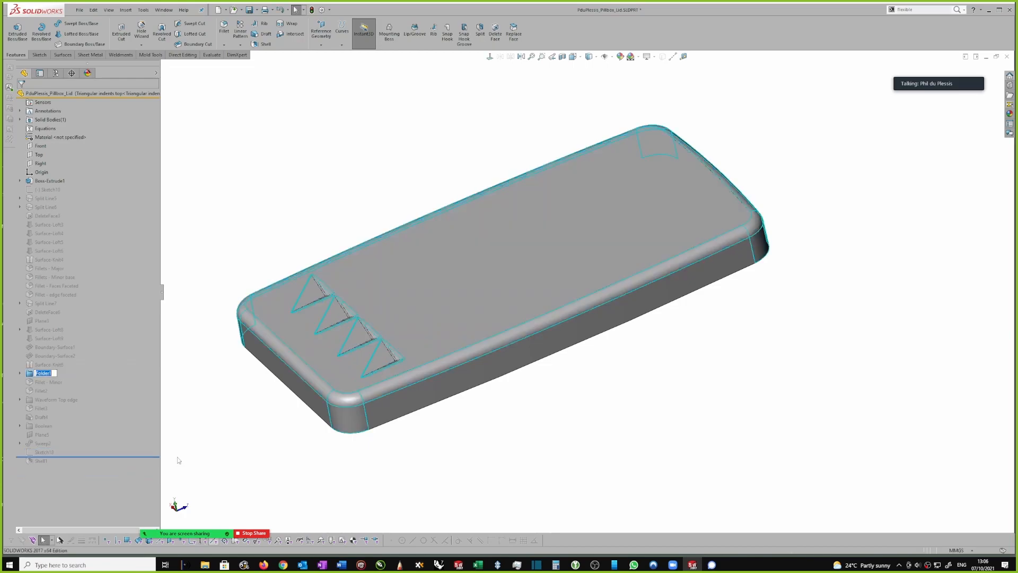
text(T)
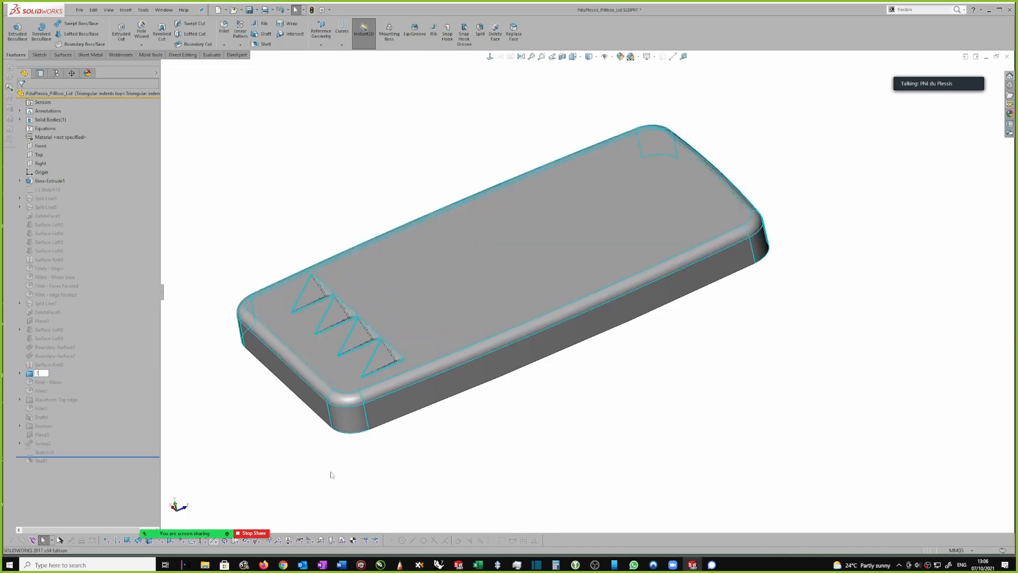
text(riangular indents)
key(Return)
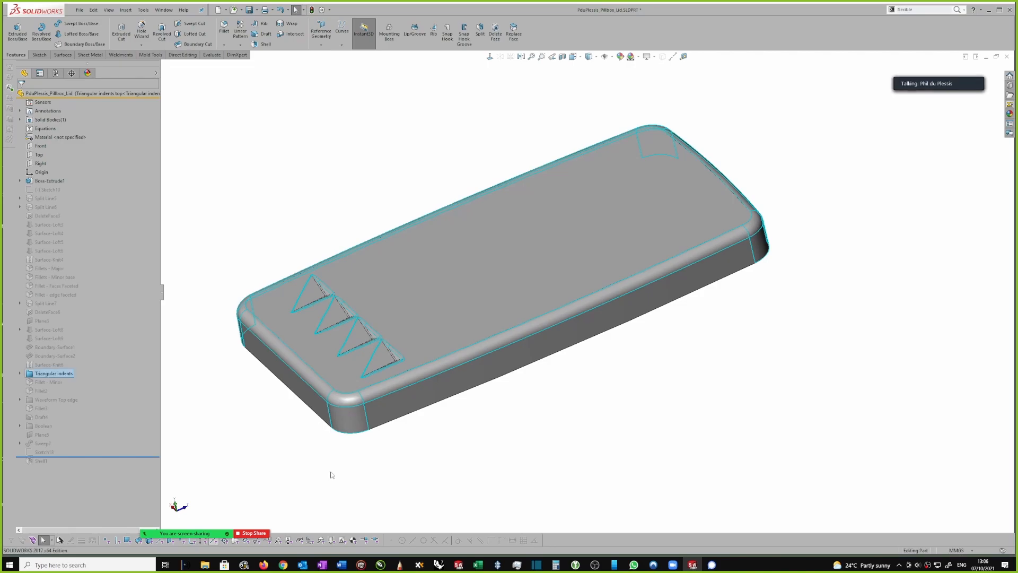
click(19, 373)
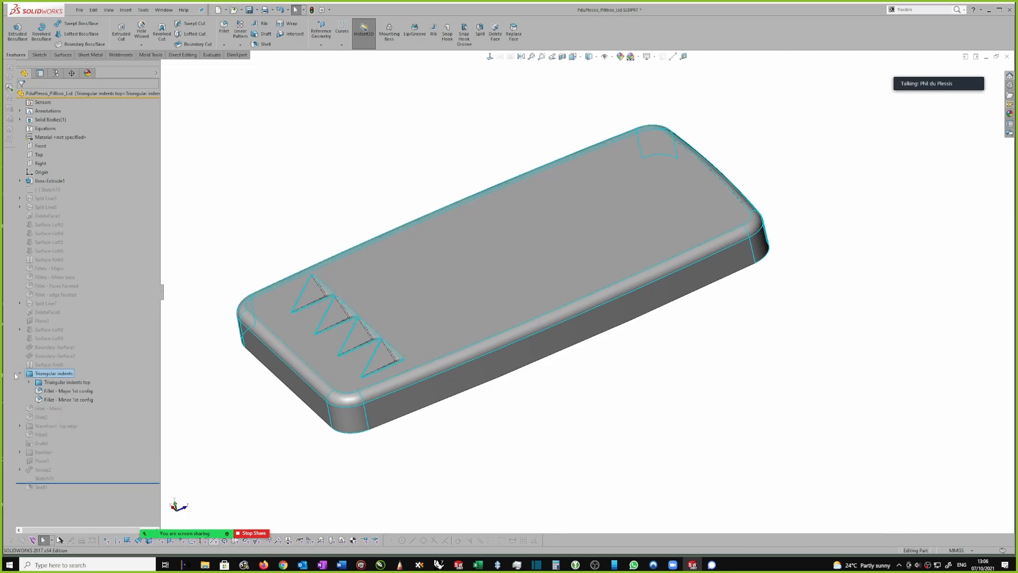
click(20, 373)
click(373, 195)
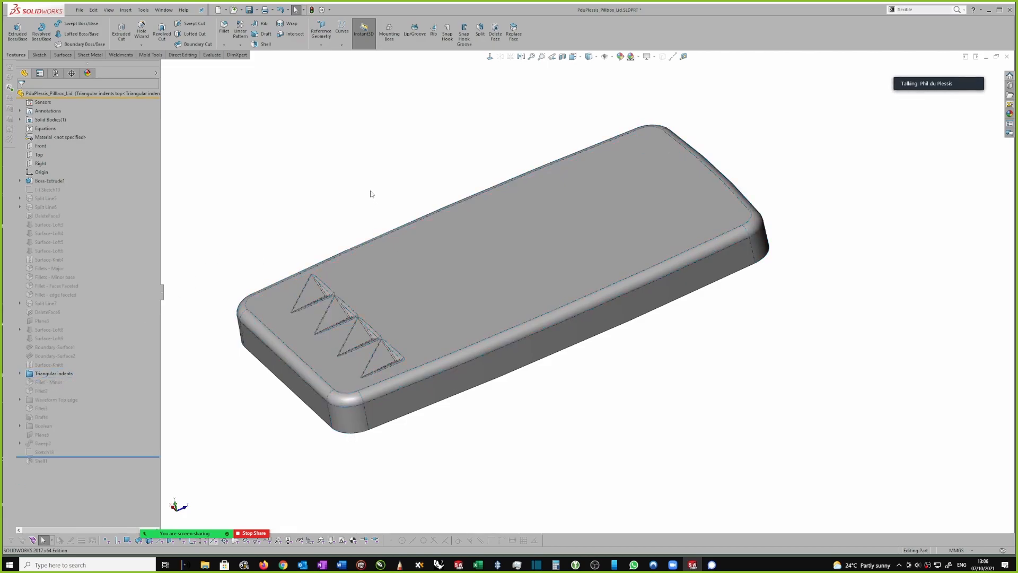
Activate the Waveform Top edge configuration and show its feature history.
click(55, 73)
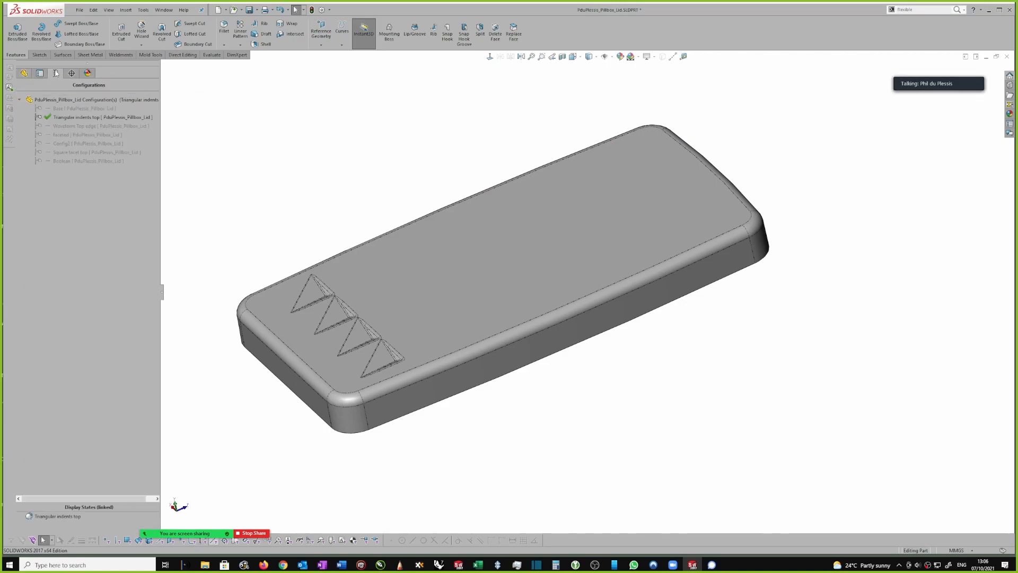
double_click(67, 125)
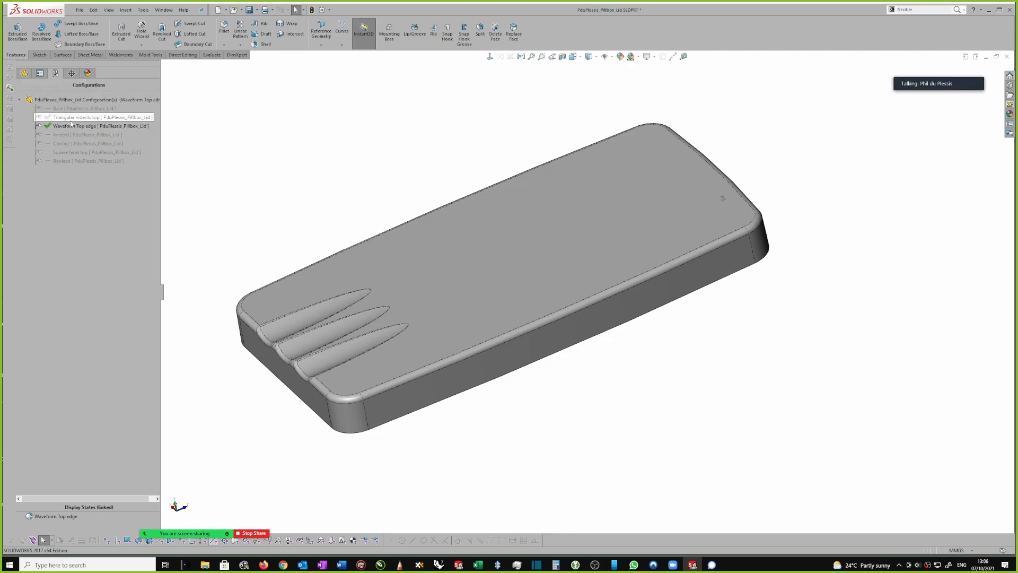
click(22, 73)
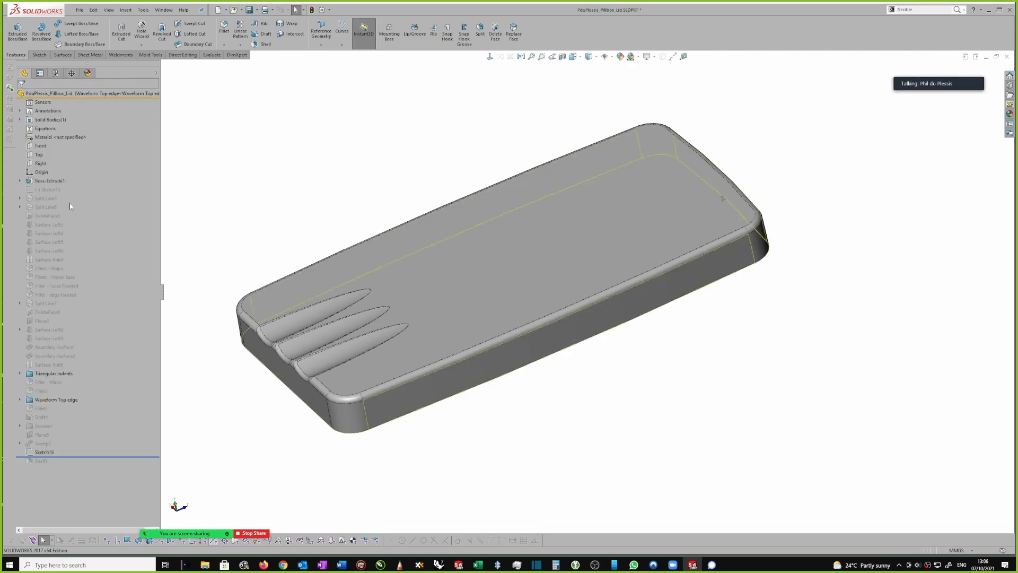
Delete the Waveform Top edge folder from the feature history while keeping the features it contains.
click(20, 401)
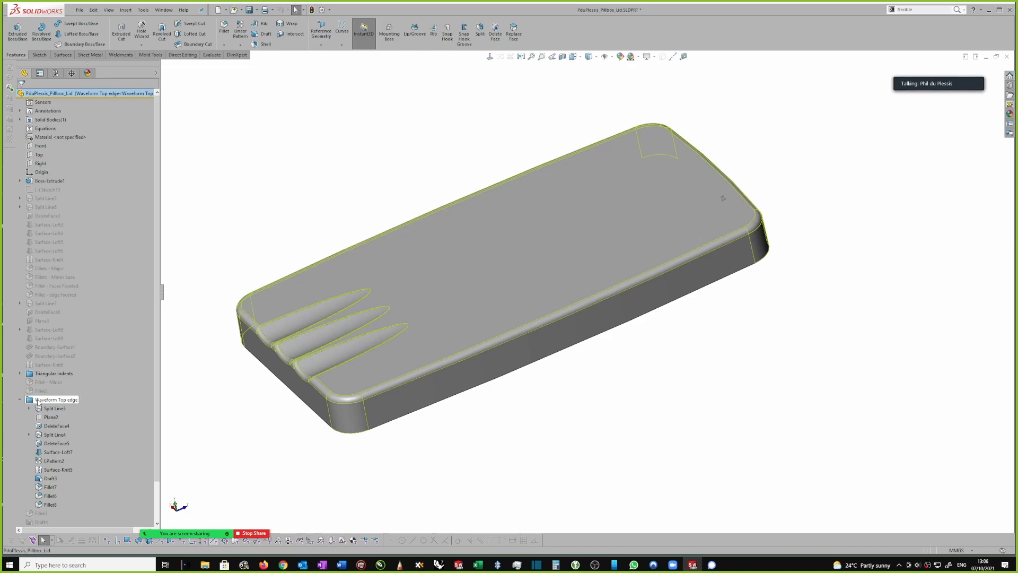
click(38, 402)
right_click(37, 401)
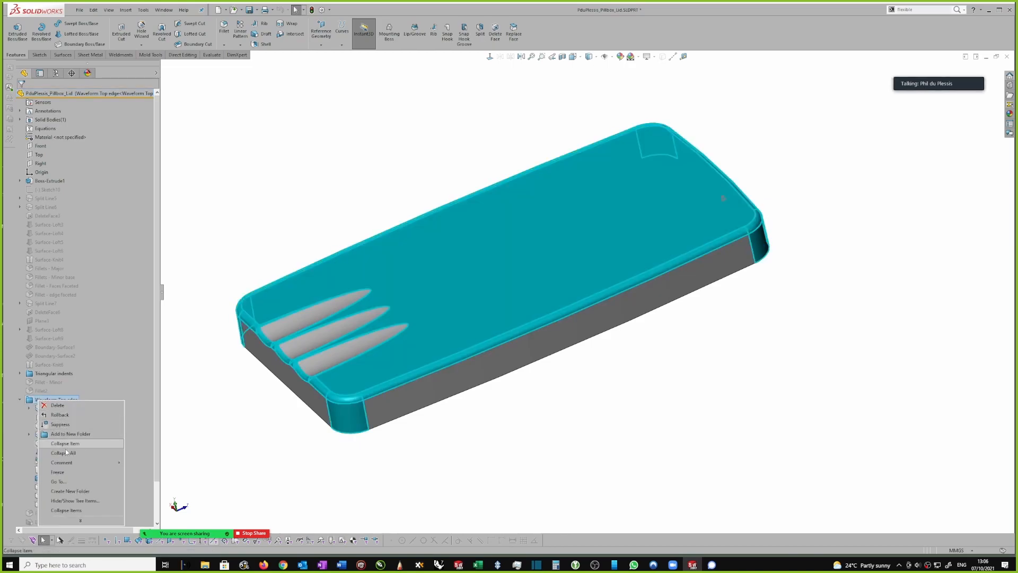
click(58, 404)
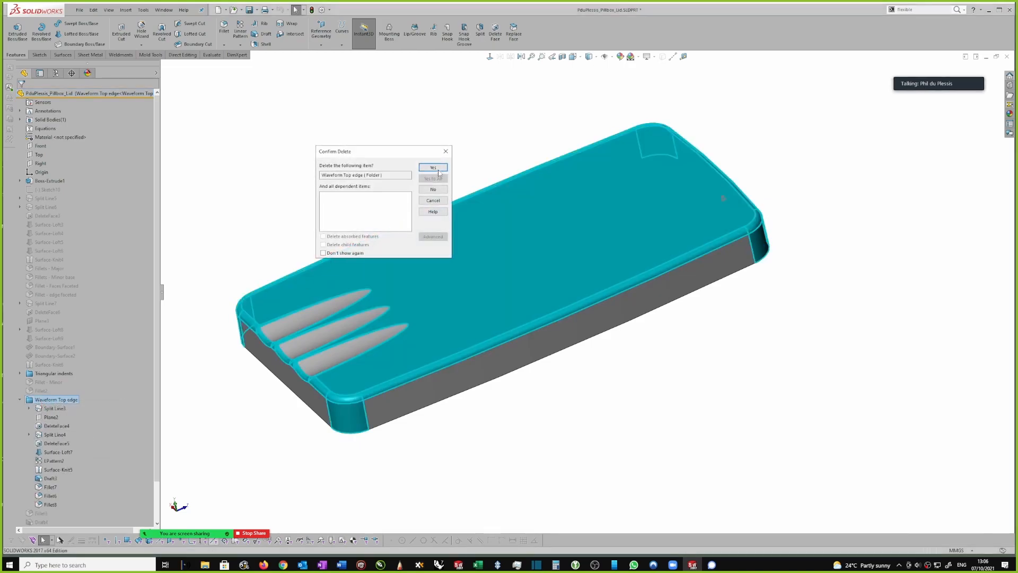
click(438, 169)
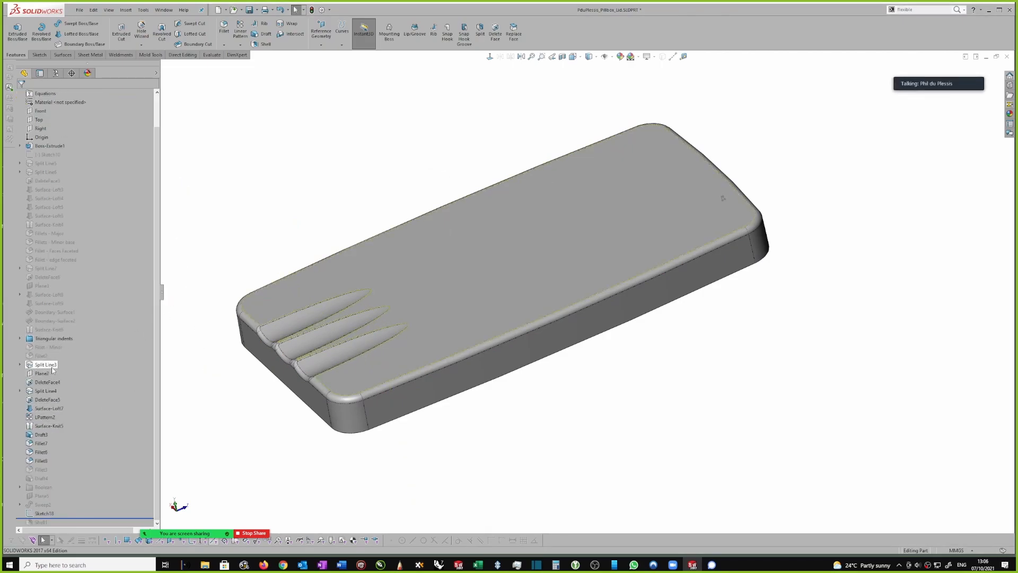
Put the Triangular indents folder and the features from Split Line3 through Fillet8 together in a new folder.
click(53, 338)
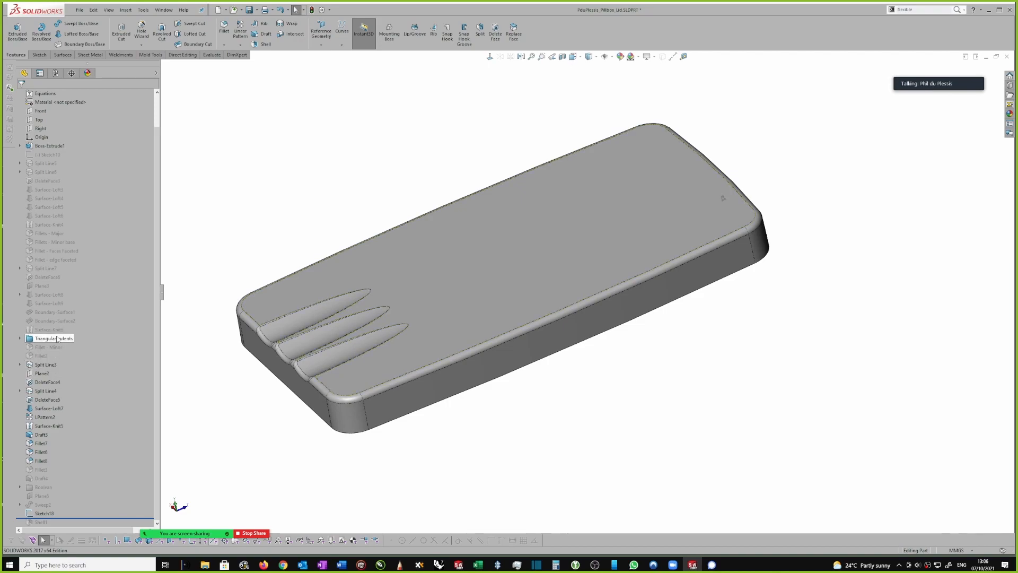
ctrl+click(44, 374)
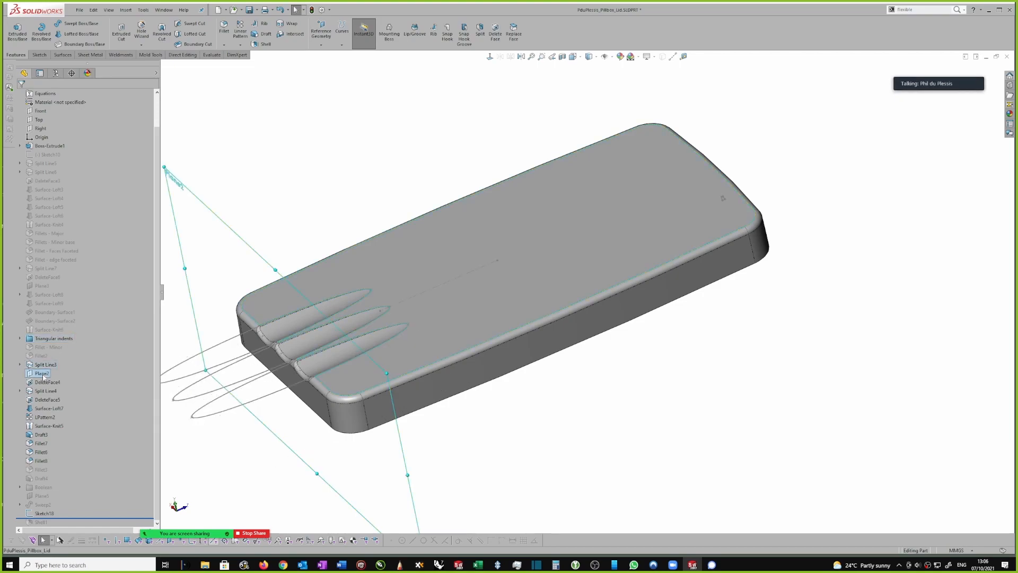
ctrl+click(45, 383)
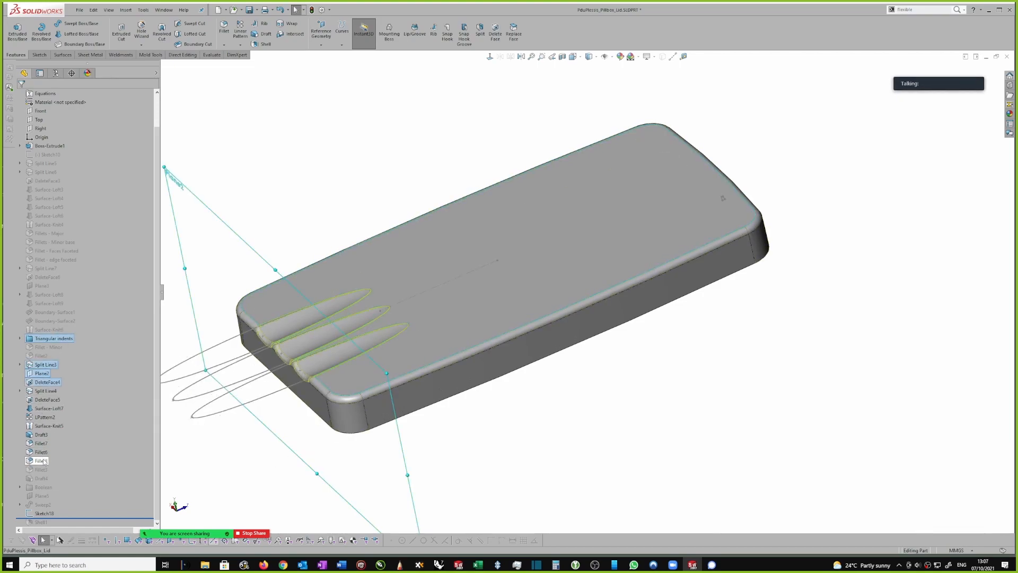
shift+click(45, 460)
ctrl+click(46, 373)
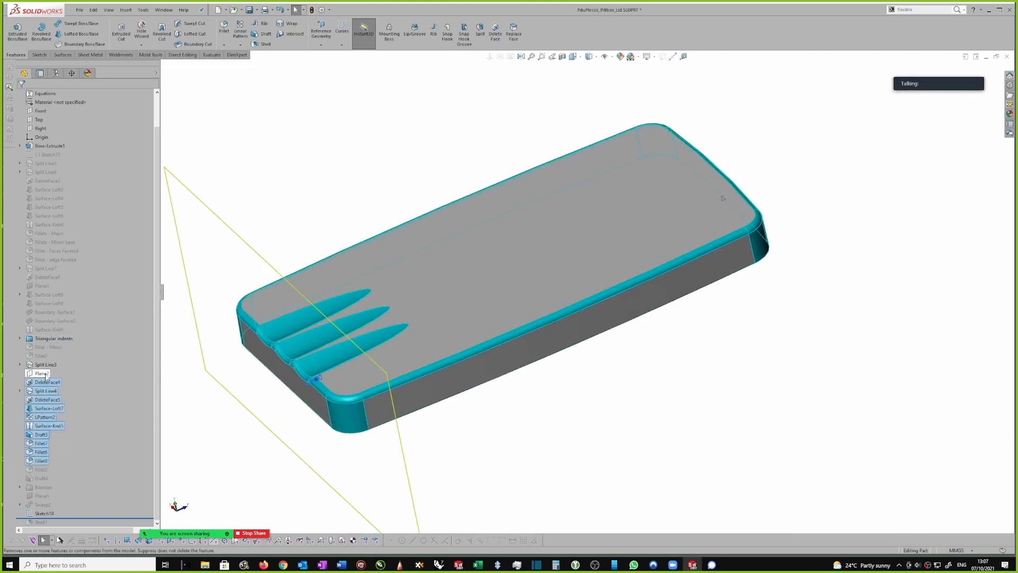
shift+click(49, 339)
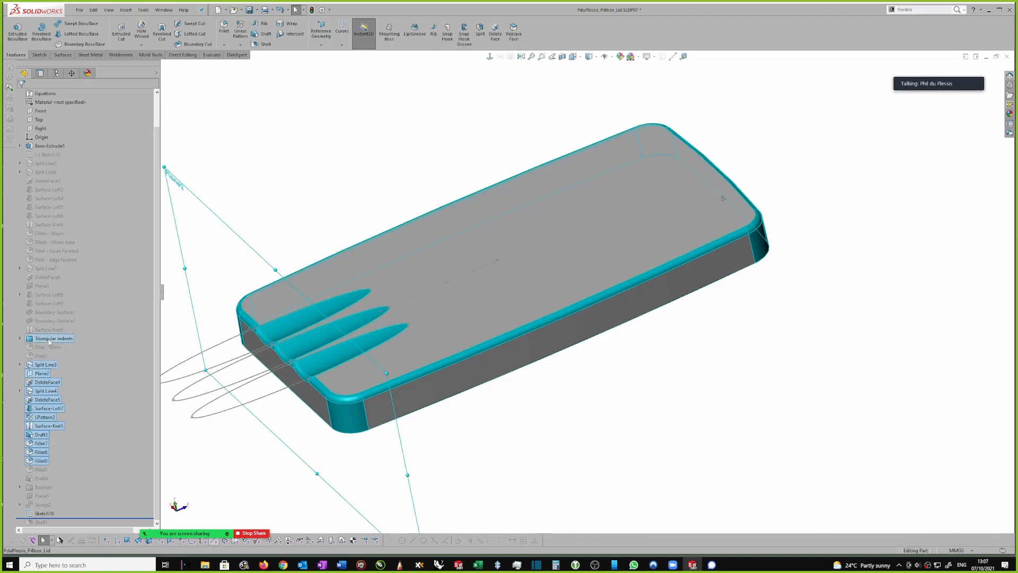
right_click(70, 339)
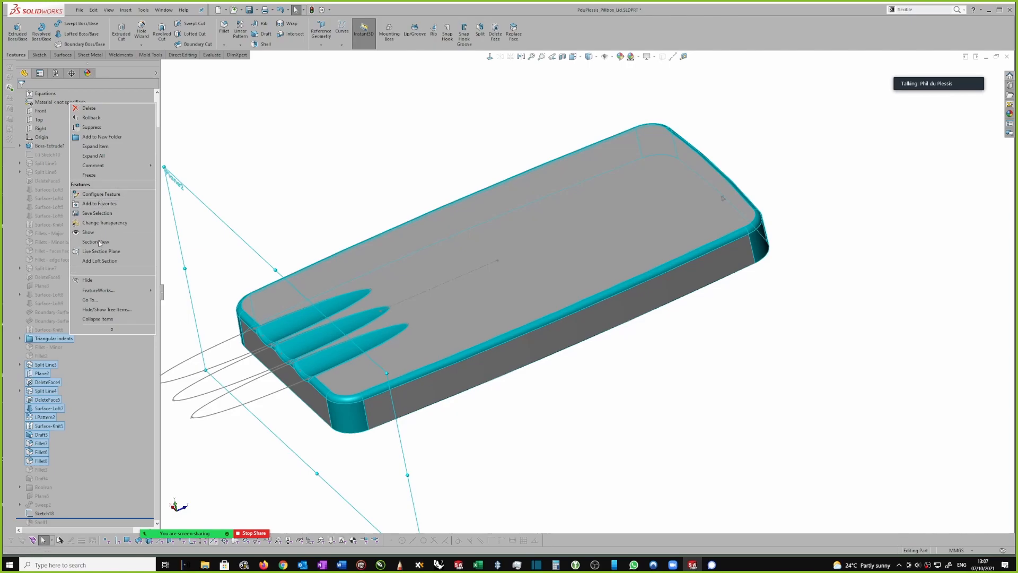
click(109, 138)
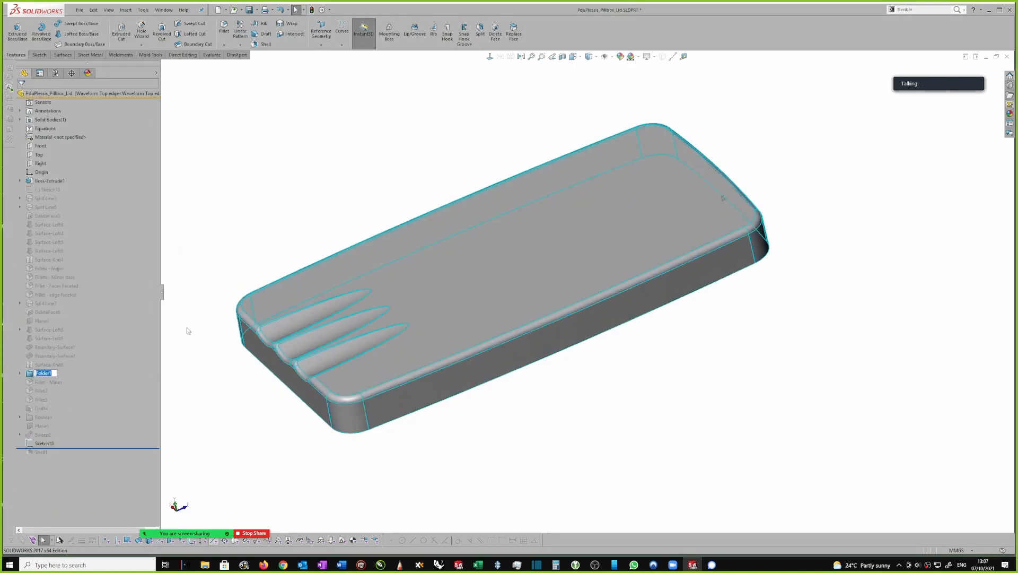
Try to move the Triangular indents folder out of the new folder, then undo the grouping.
click(20, 374)
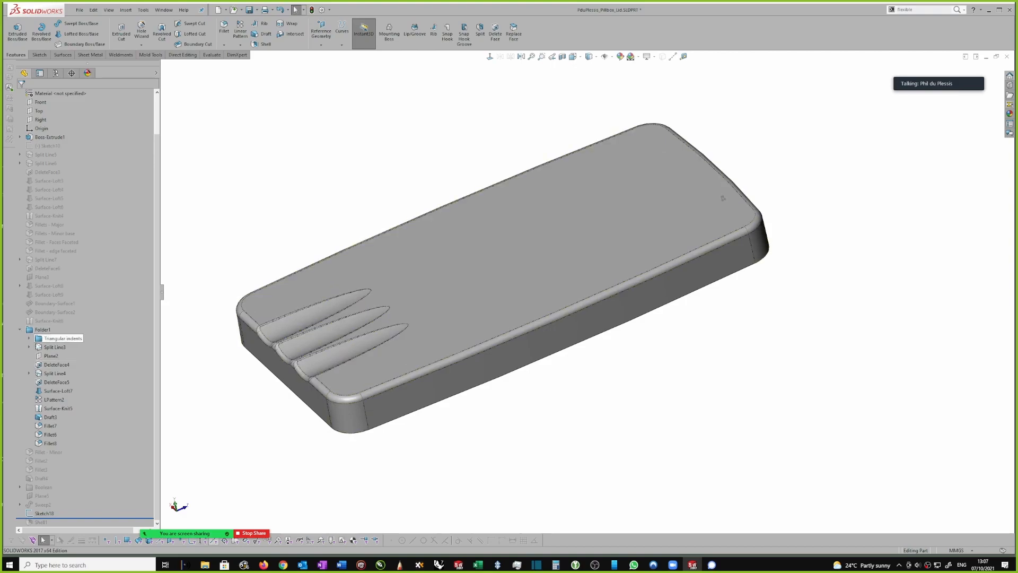
drag(53, 341, 18, 294)
drag(39, 340, 72, 386)
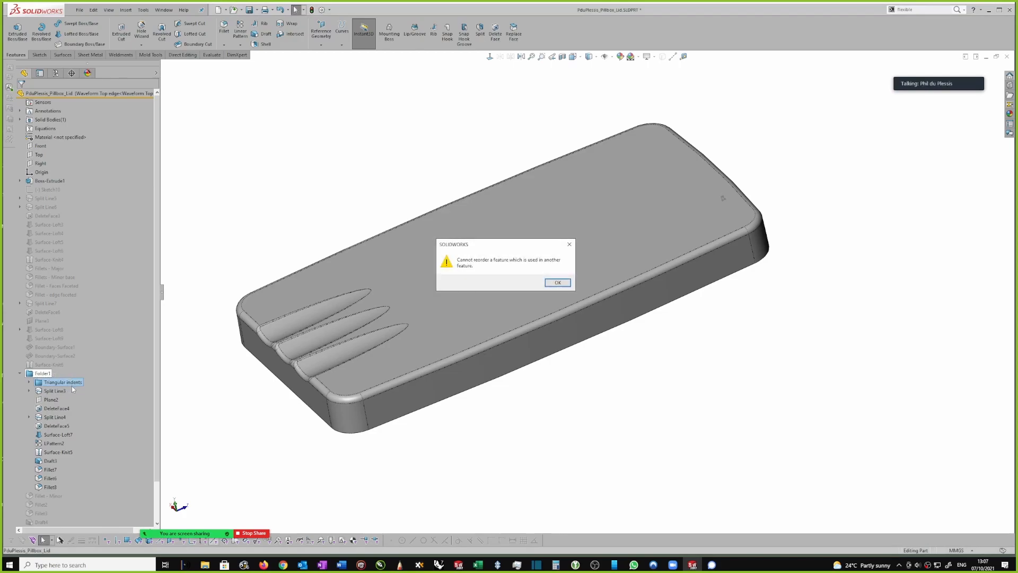
click(558, 282)
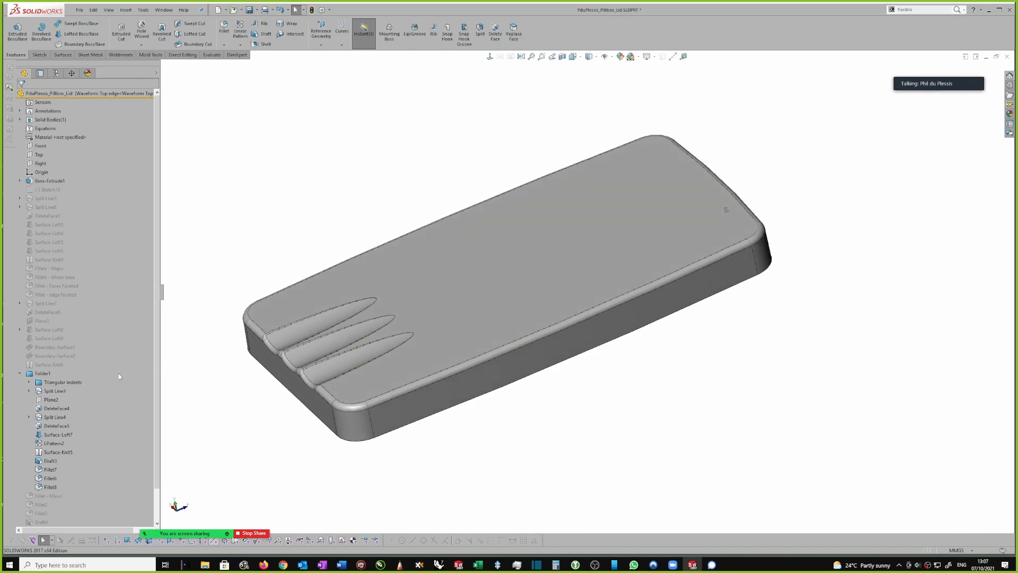
key(ctrl+z)
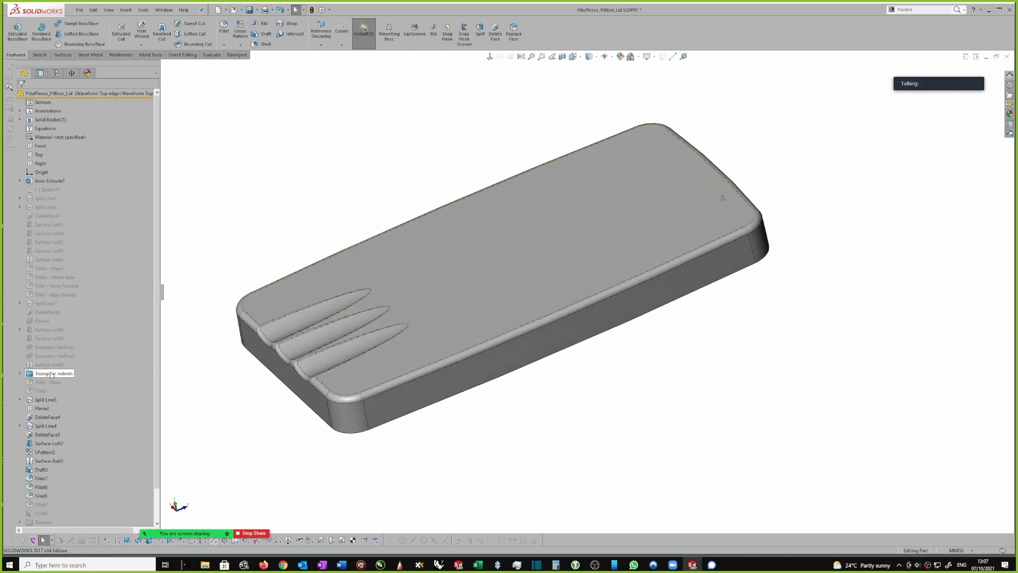
Group the features from Split Line3 through Fillet8 in a new folder named Waveform and check the folder's contents.
click(45, 400)
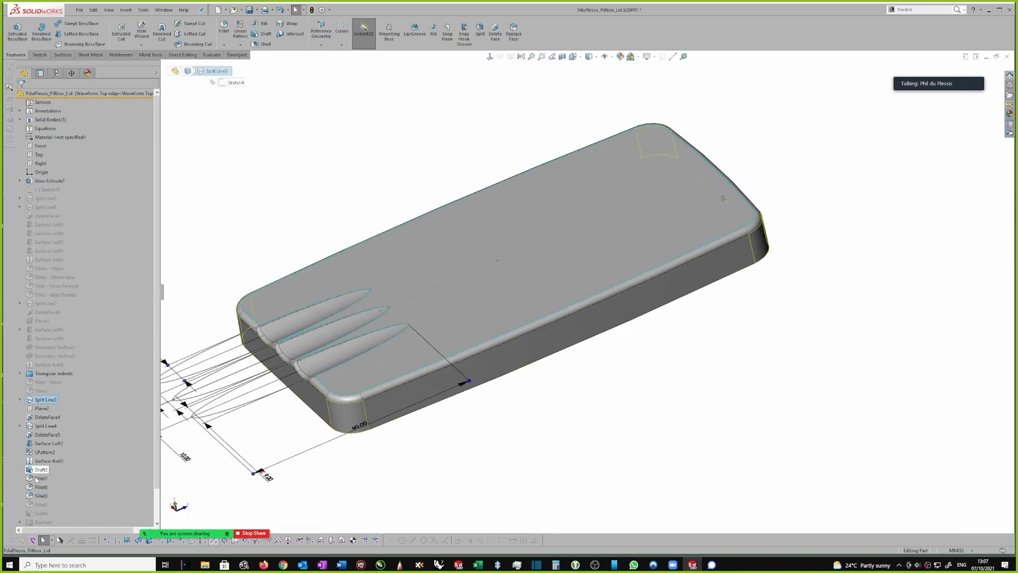
shift+click(41, 496)
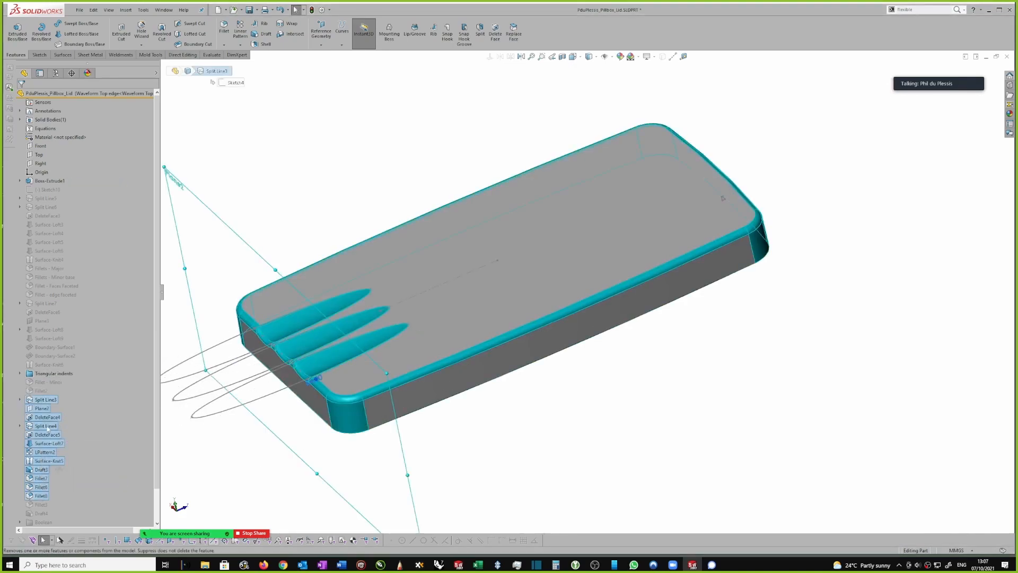
right_click(43, 399)
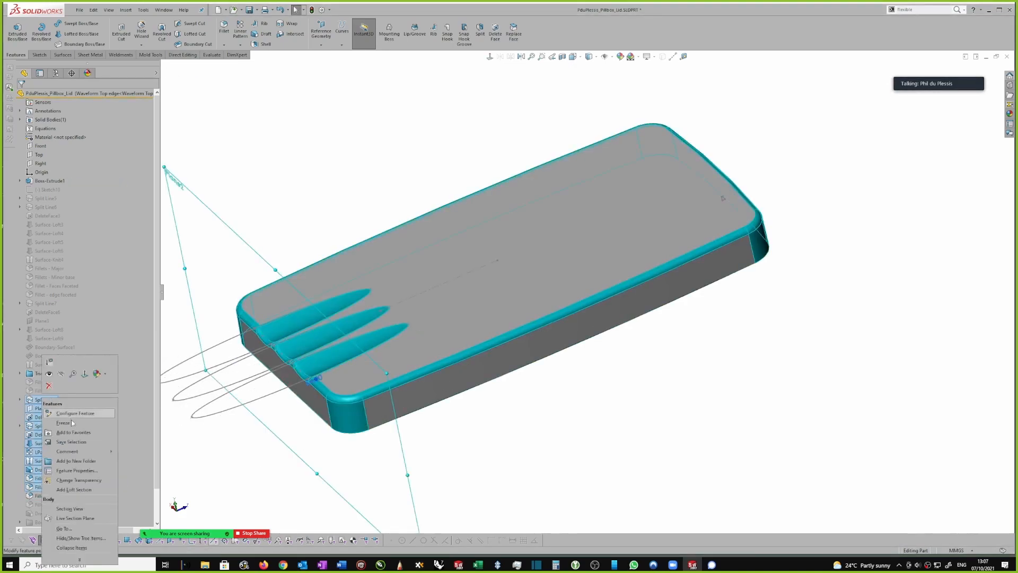
click(75, 461)
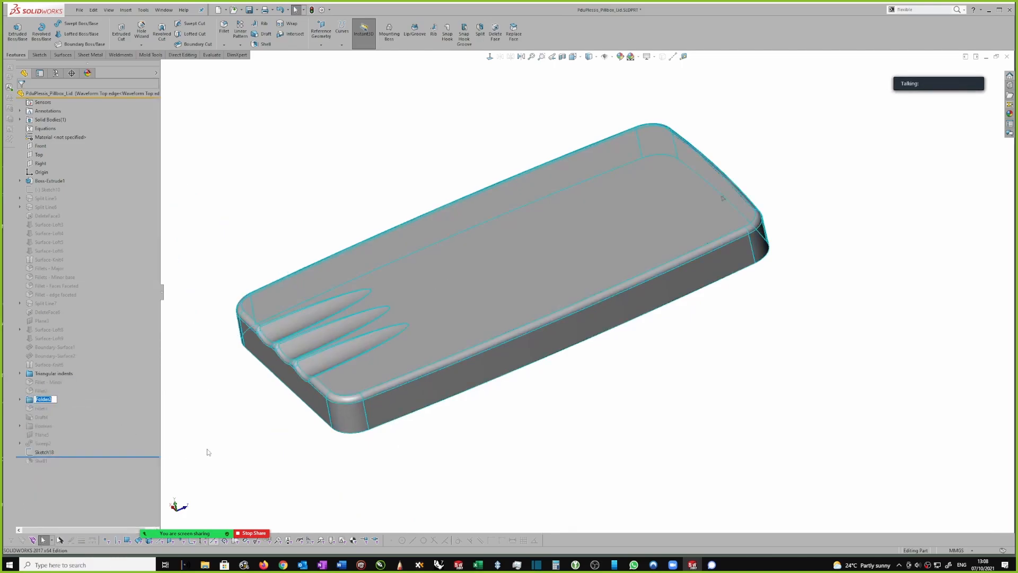
text(Waveform)
key(Return)
click(244, 459)
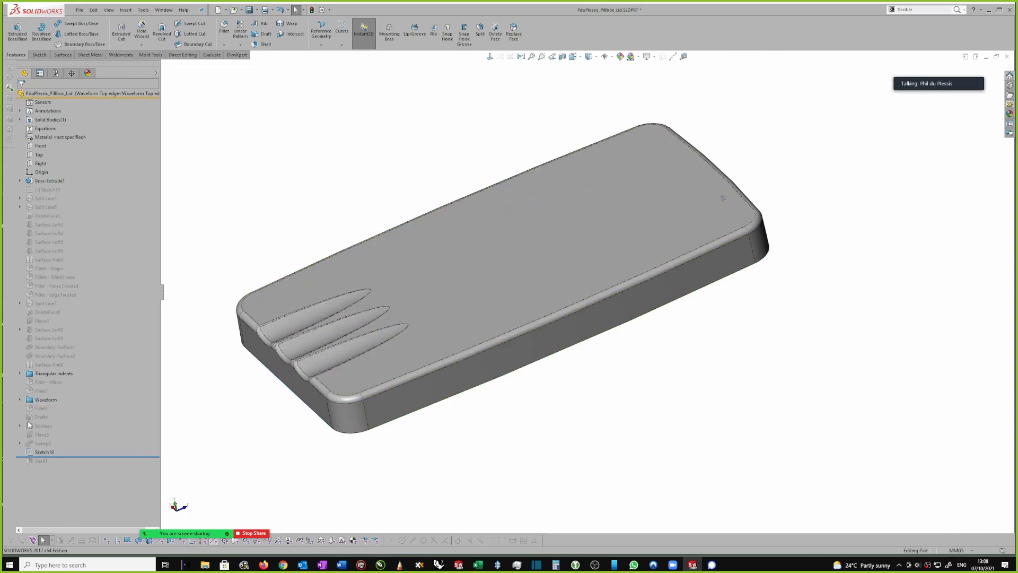
click(20, 400)
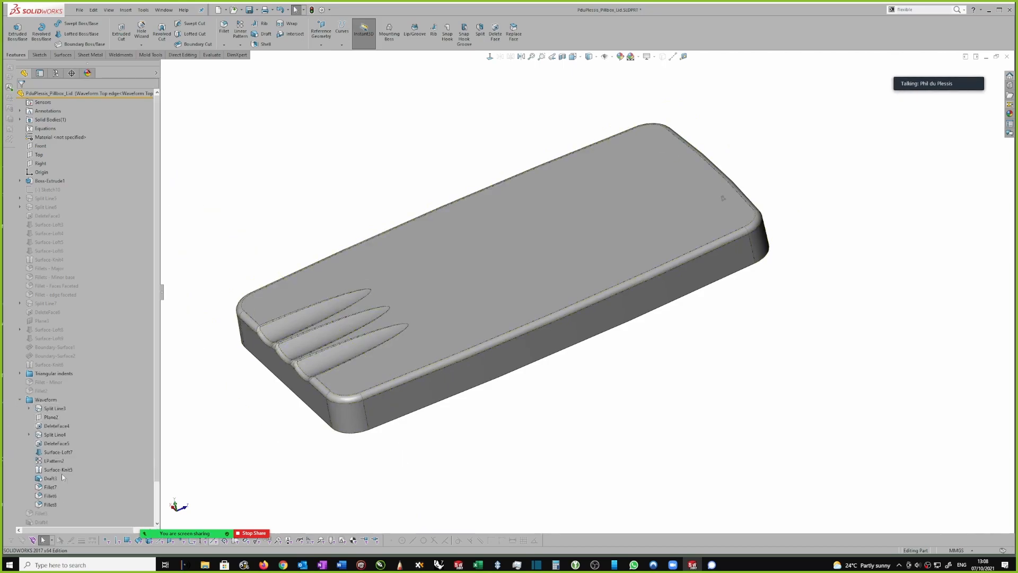
click(20, 400)
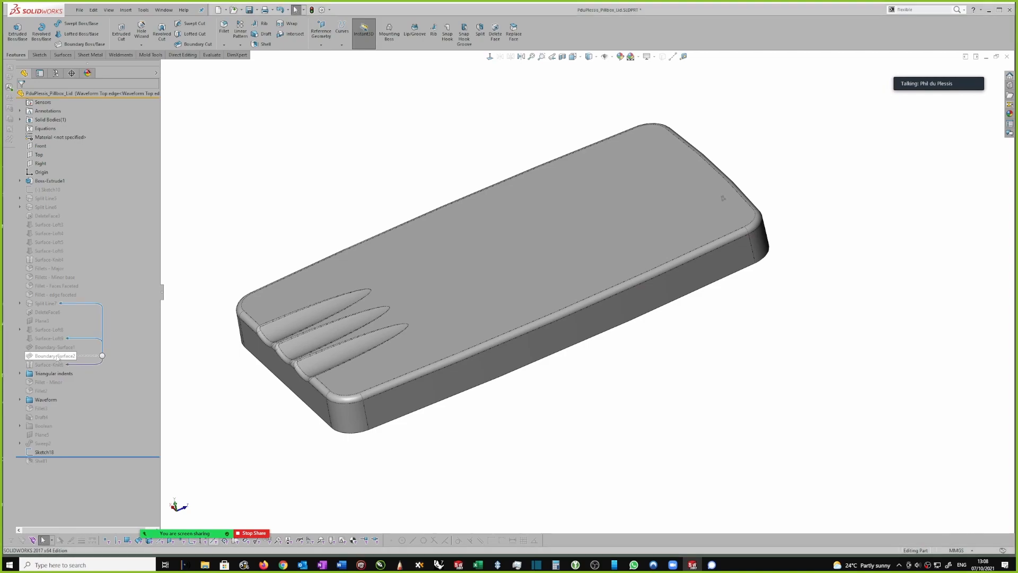
scroll(511, 428, down, 2)
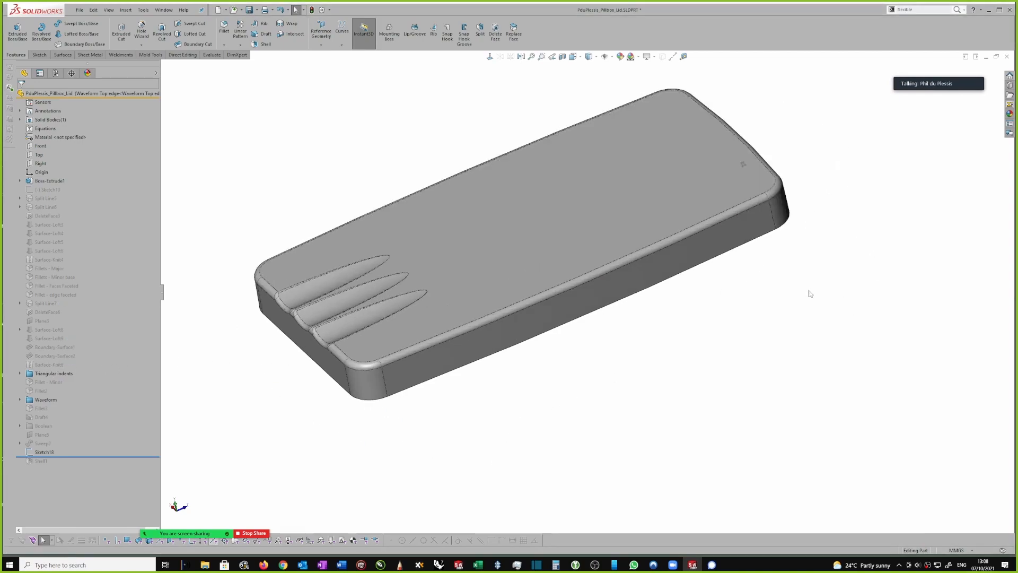
scroll(789, 197, up, 1)
scroll(705, 119, down, 1)
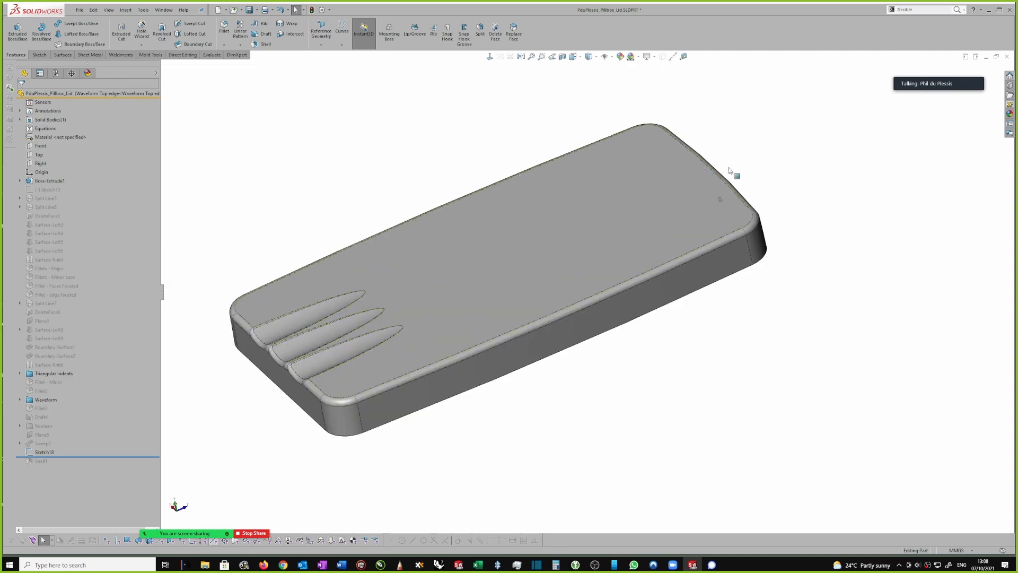
Create a new assembly document without inserting any component.
click(80, 10)
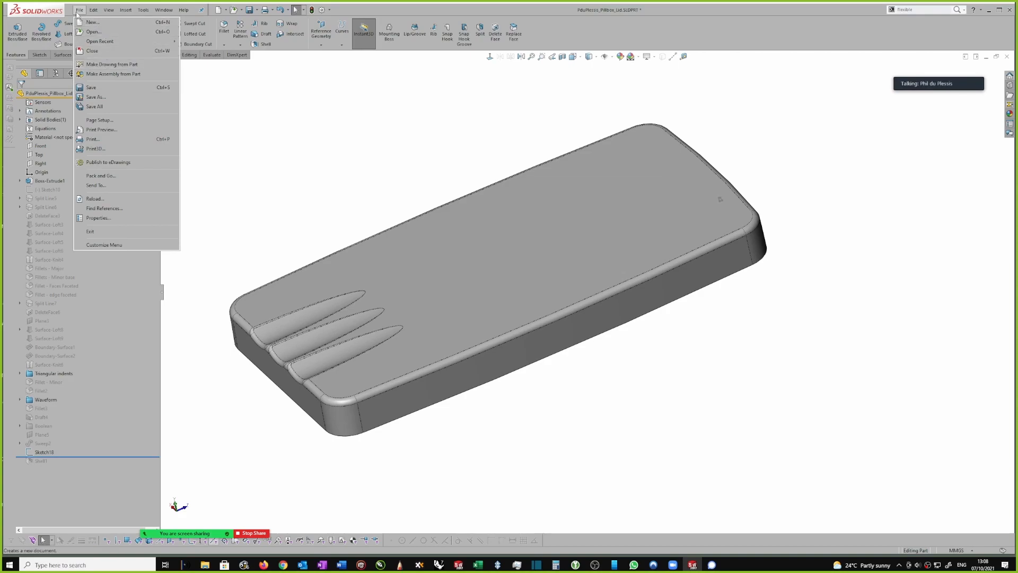
click(90, 22)
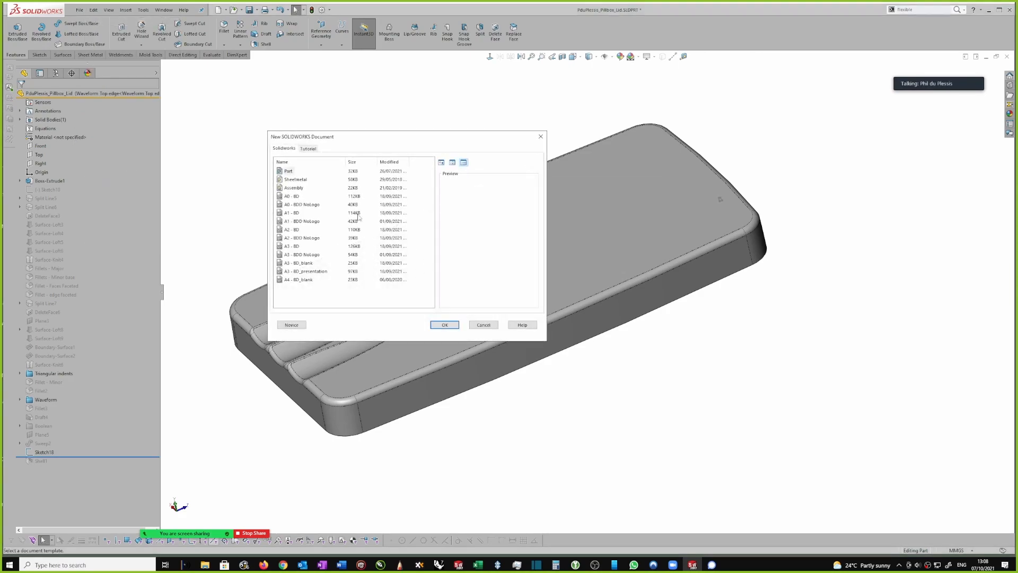
click(297, 189)
click(445, 325)
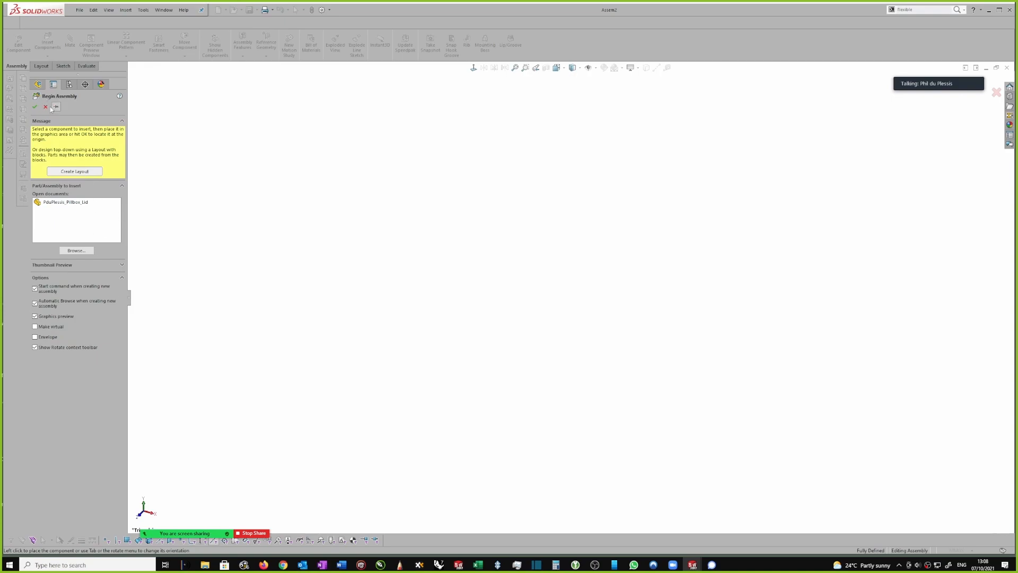
click(35, 108)
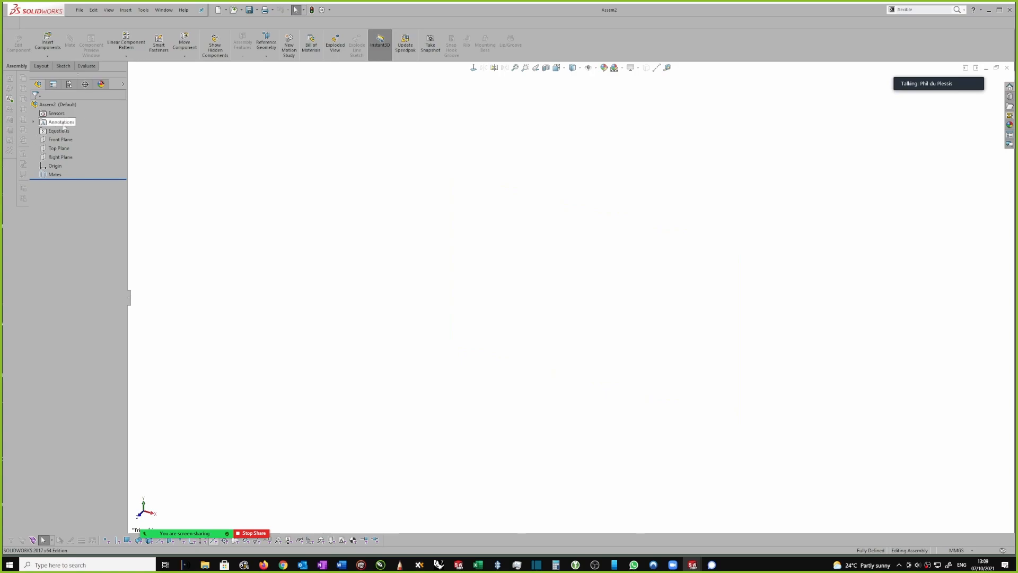
Sketch an origin-centred rectangle on the Top Plane, 140 mm wide and 80 mm high, and make its lines construction geometry.
click(59, 148)
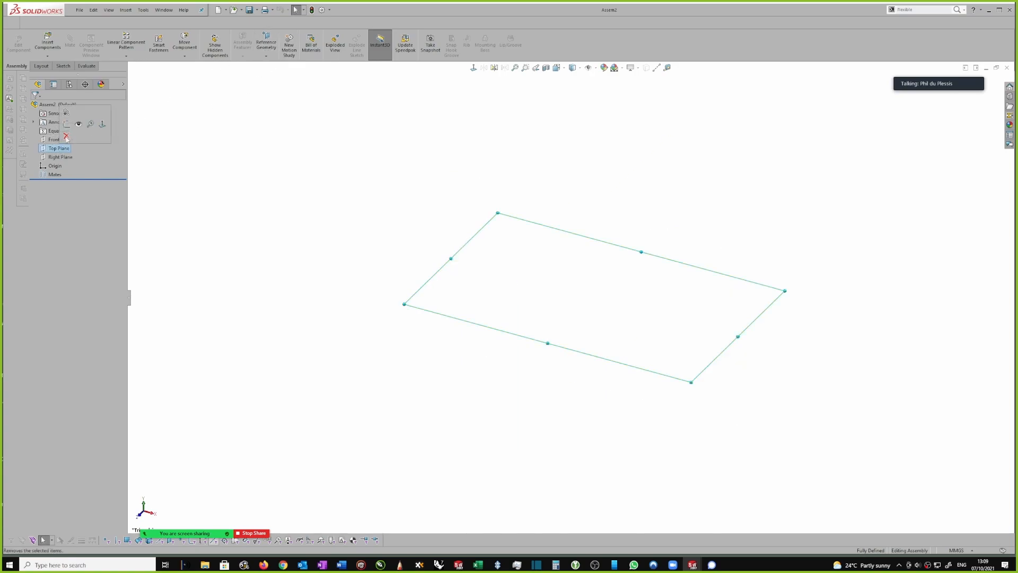
click(66, 125)
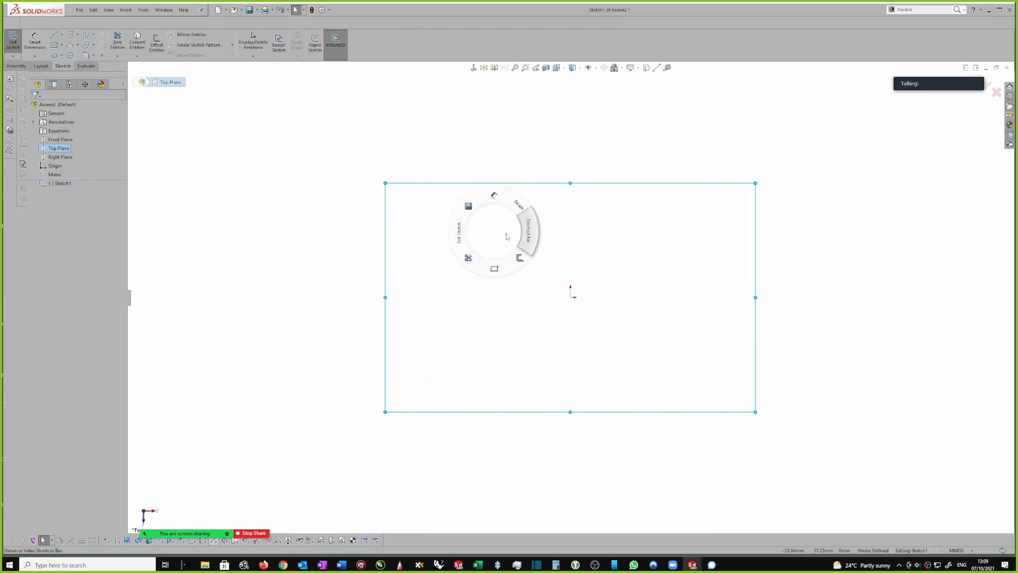
key(s)
click(553, 271)
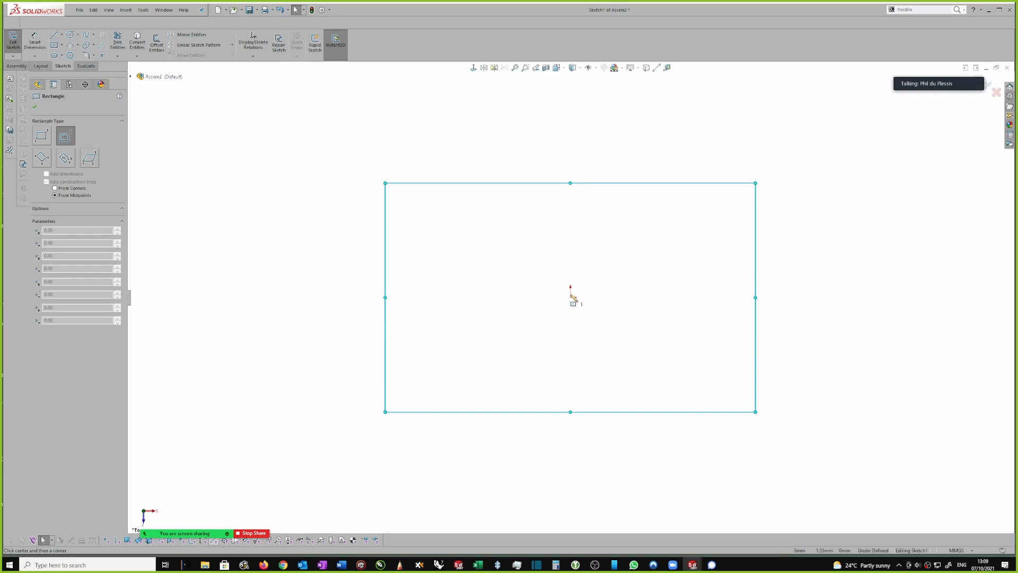
click(570, 297)
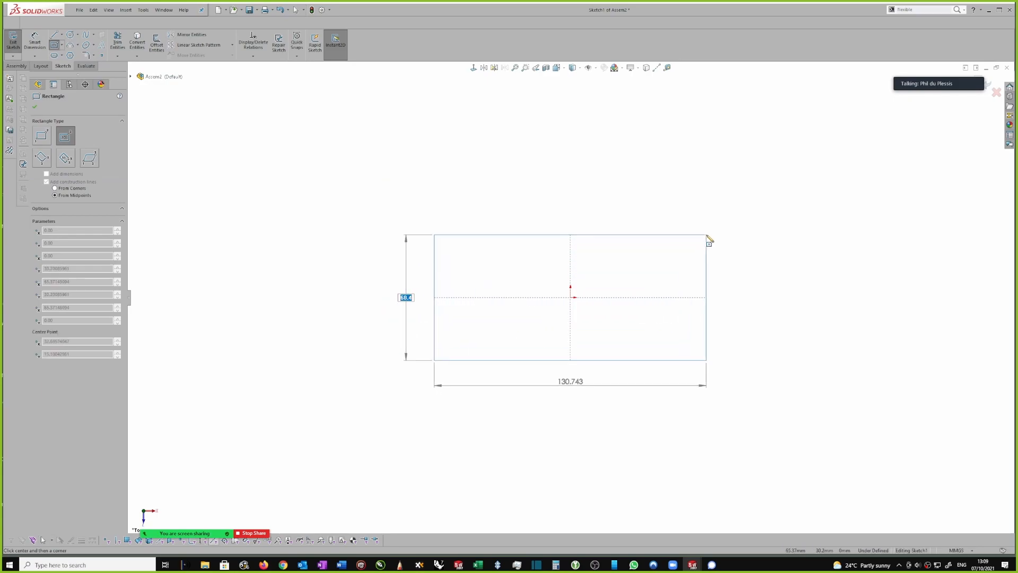
text(80)
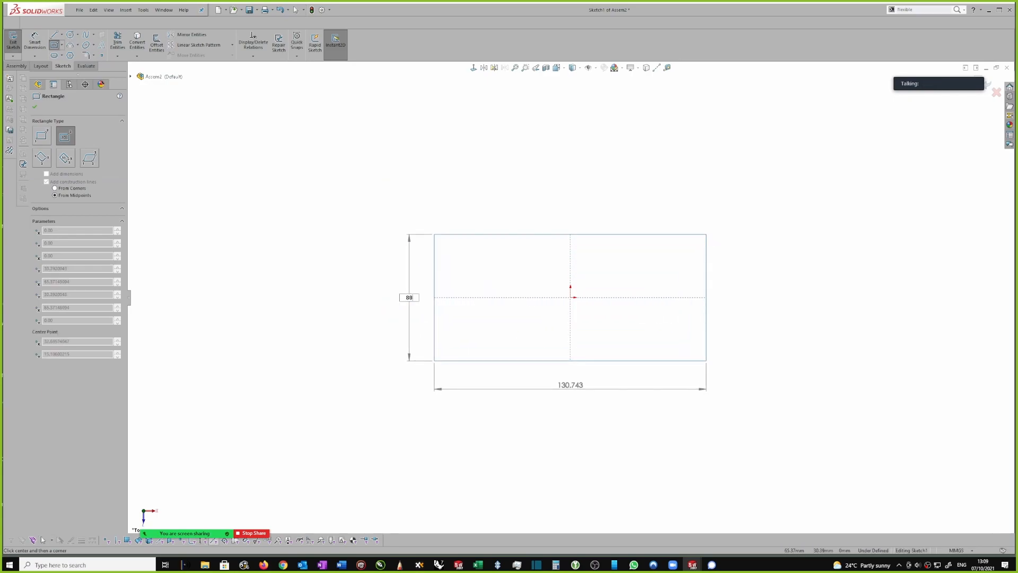
key(Tab)
text(140)
key(Return)
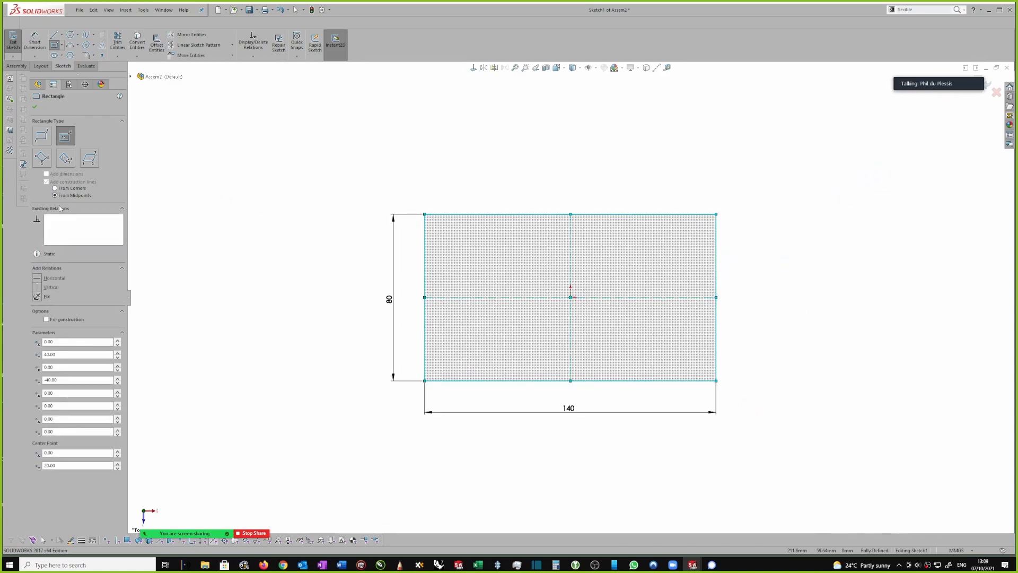
click(46, 319)
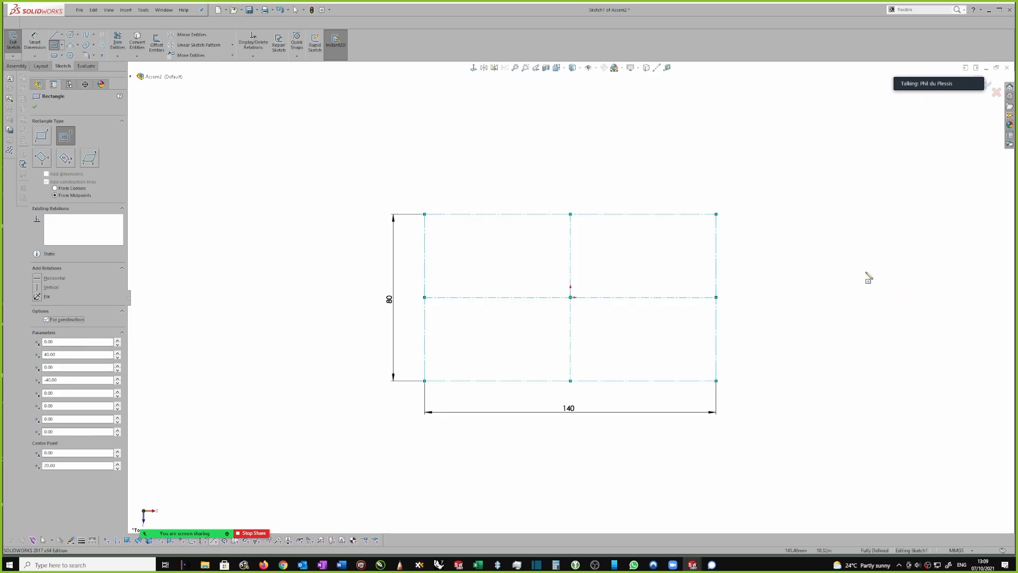
Draw a three-point arc bulging outward between the rectangle's two upper corners with a radius of 1000 mm.
key(s)
click(893, 286)
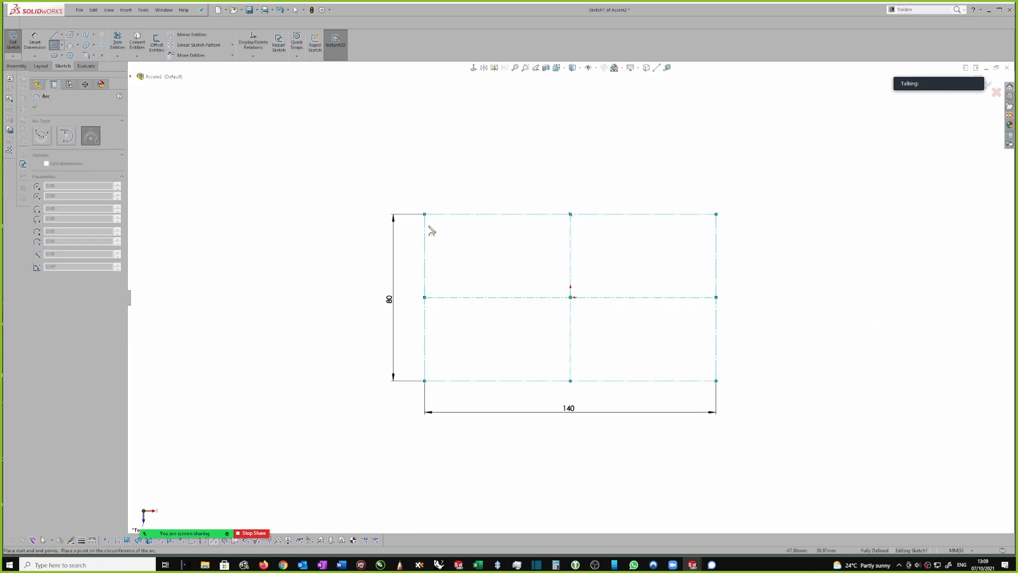
click(424, 214)
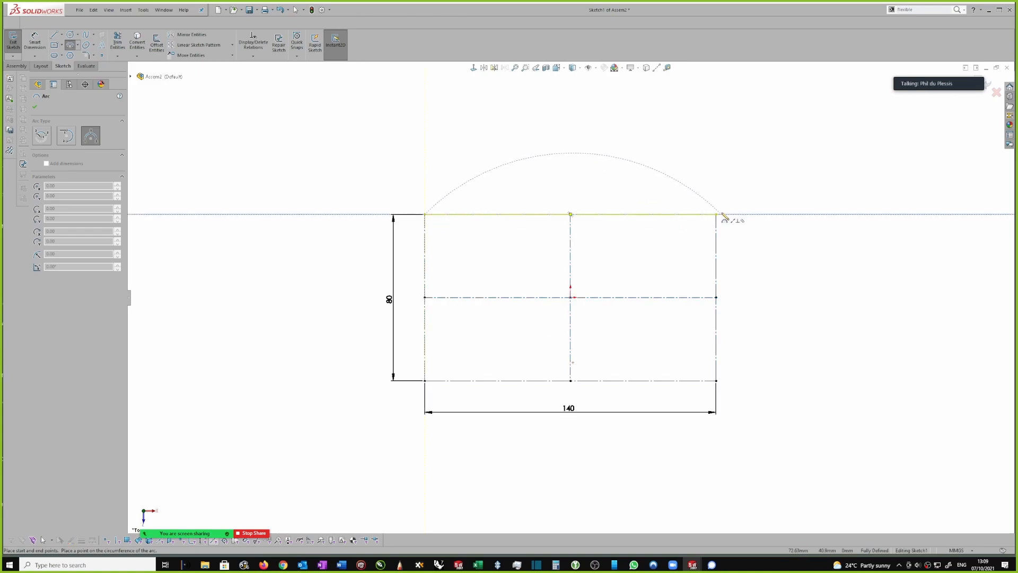
click(716, 214)
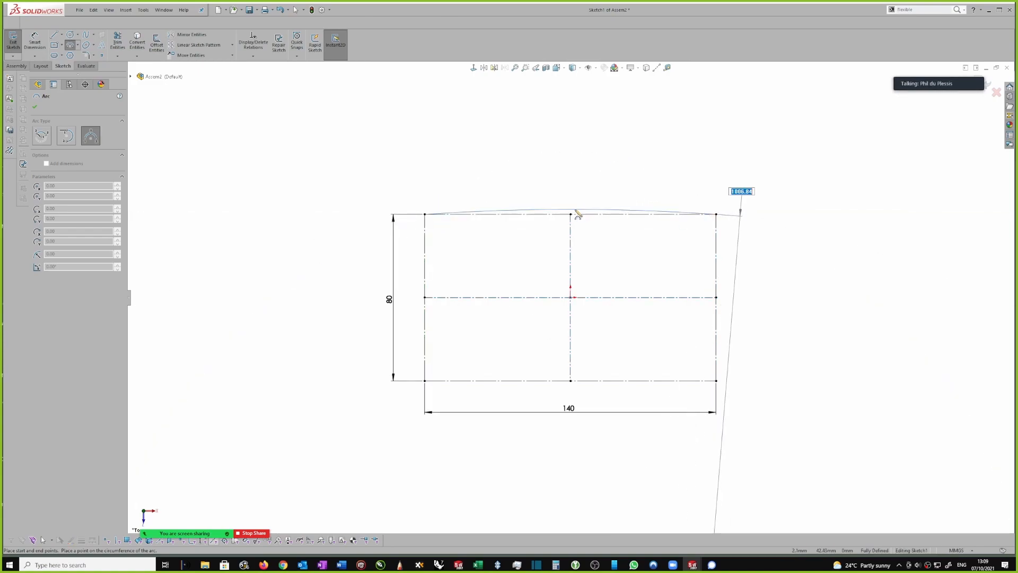
text(1000)
key(Return)
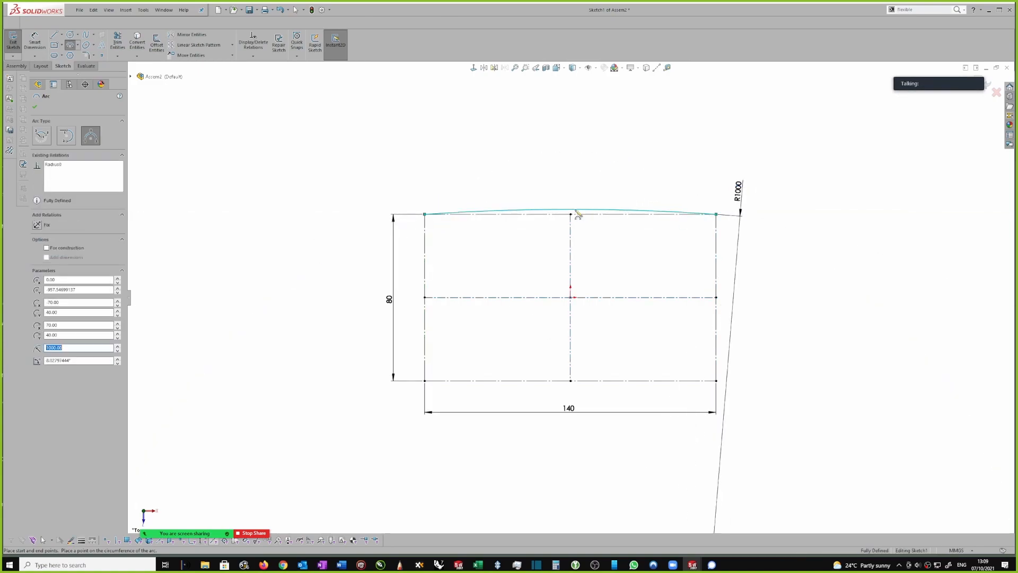
Draw a three-point arc bulging outward between the rectangle's two left corners with a radius of 320 mm.
click(425, 214)
click(424, 380)
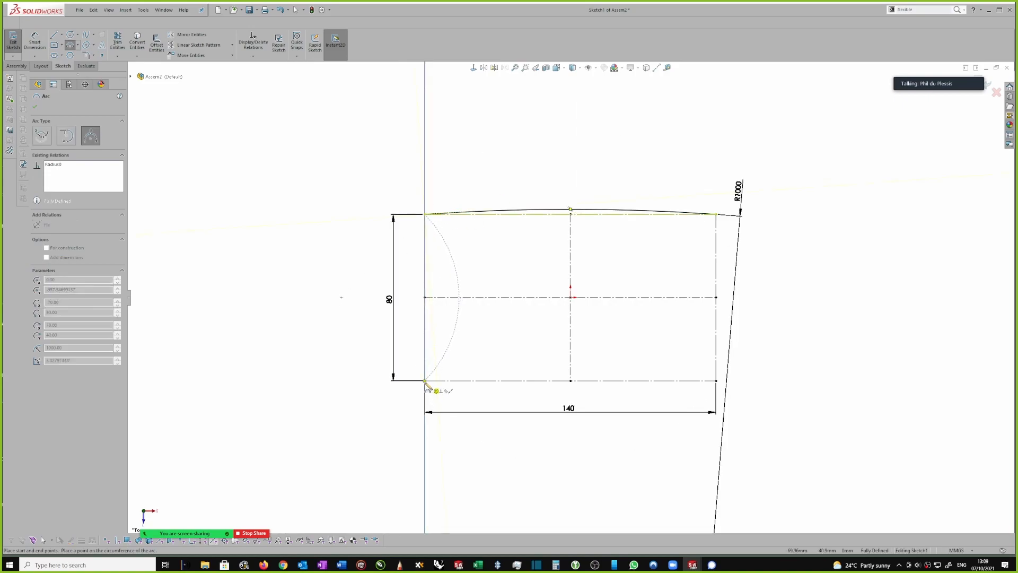
click(423, 340)
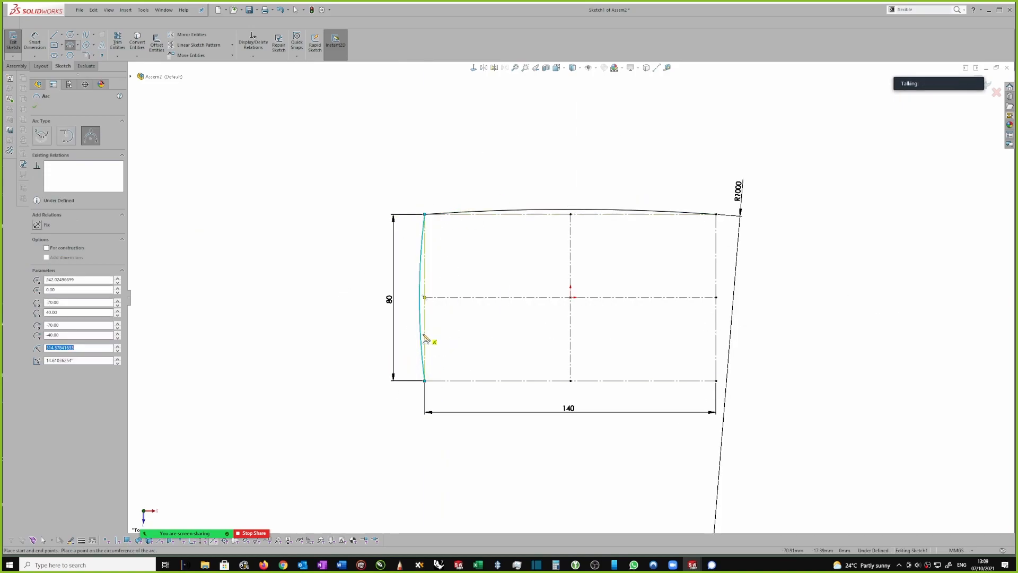
text(320.00)
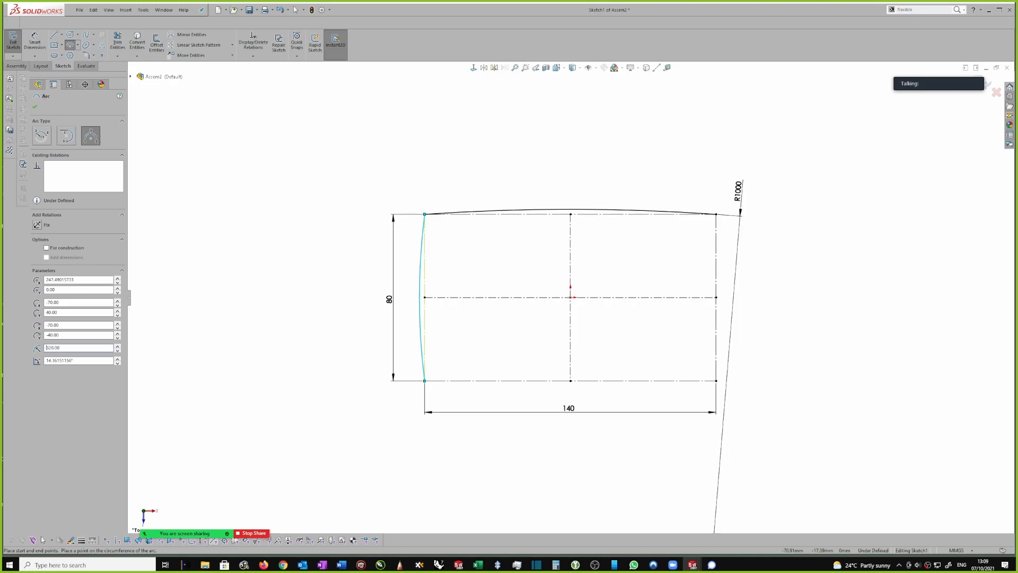
key(Escape)
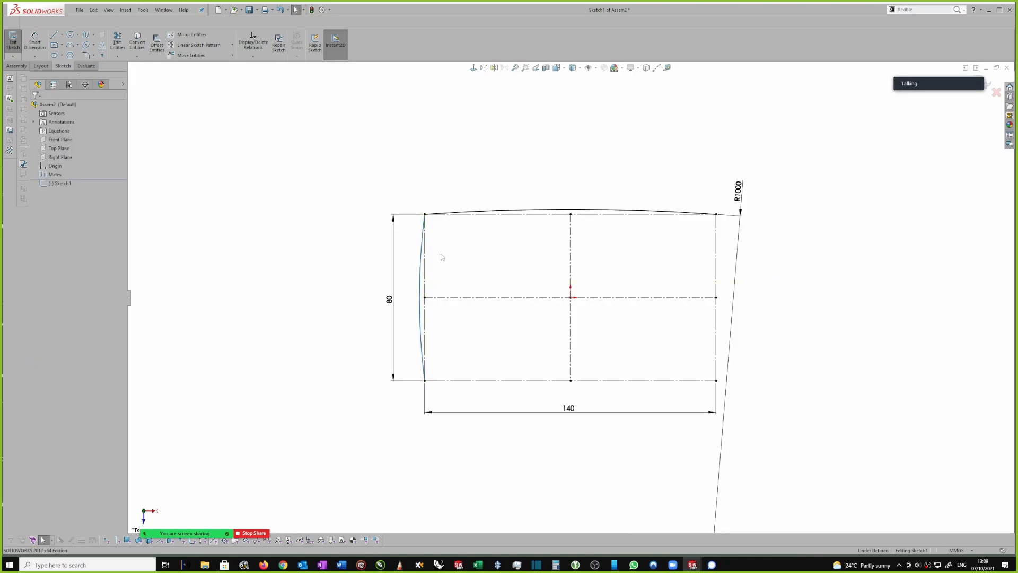
Mirror the left arc about the rectangle's vertical centreline.
click(423, 277)
click(494, 69)
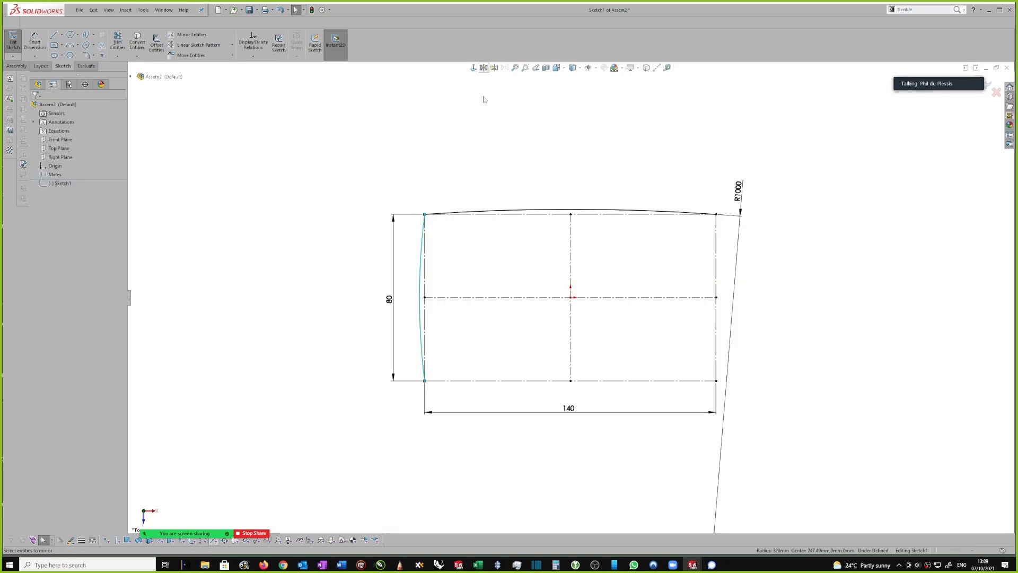
click(53, 200)
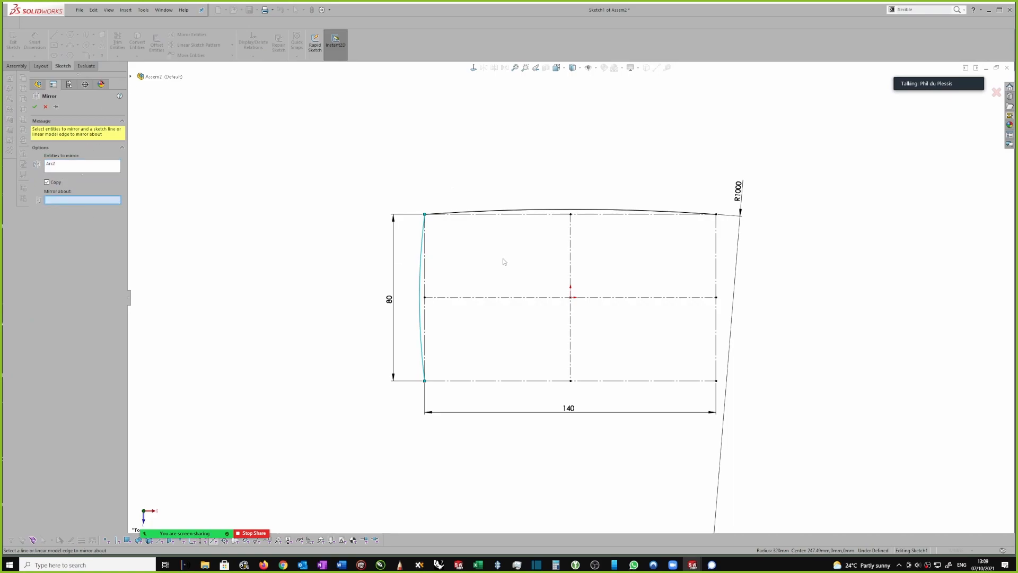
click(571, 255)
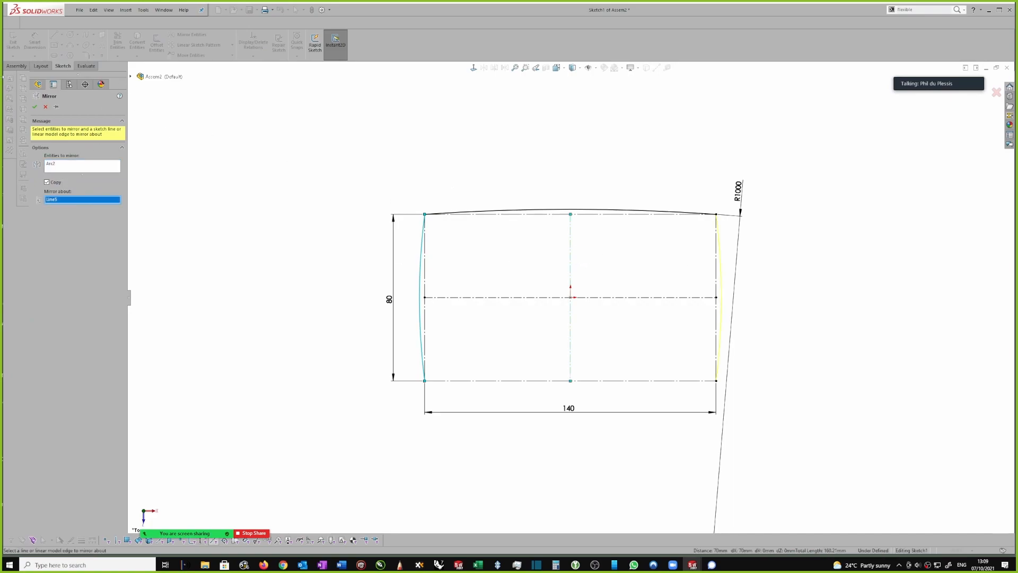
click(34, 107)
Pull the left arc slightly to a radius of about 326 mm.
scroll(536, 175, down, 2)
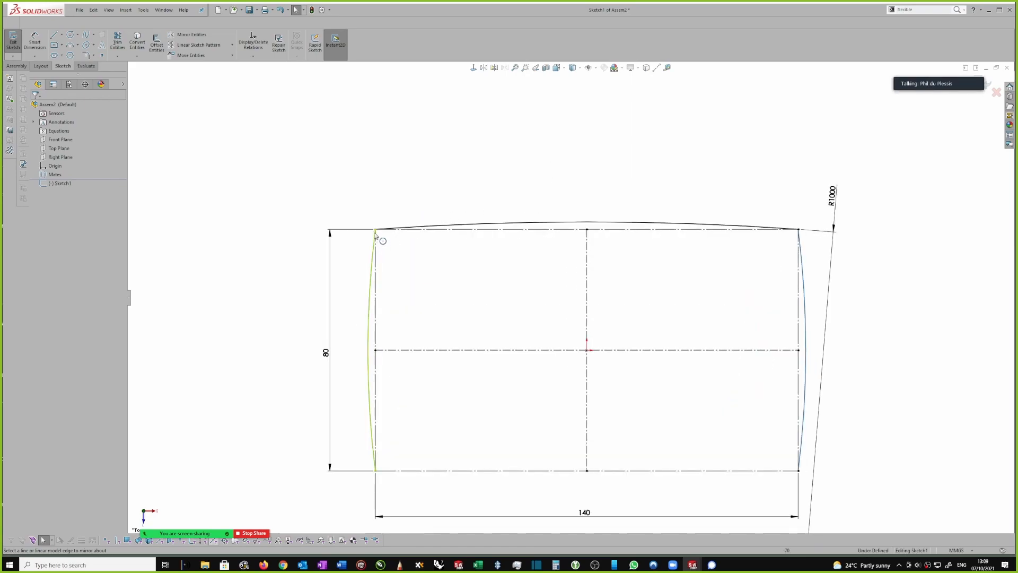
click(373, 247)
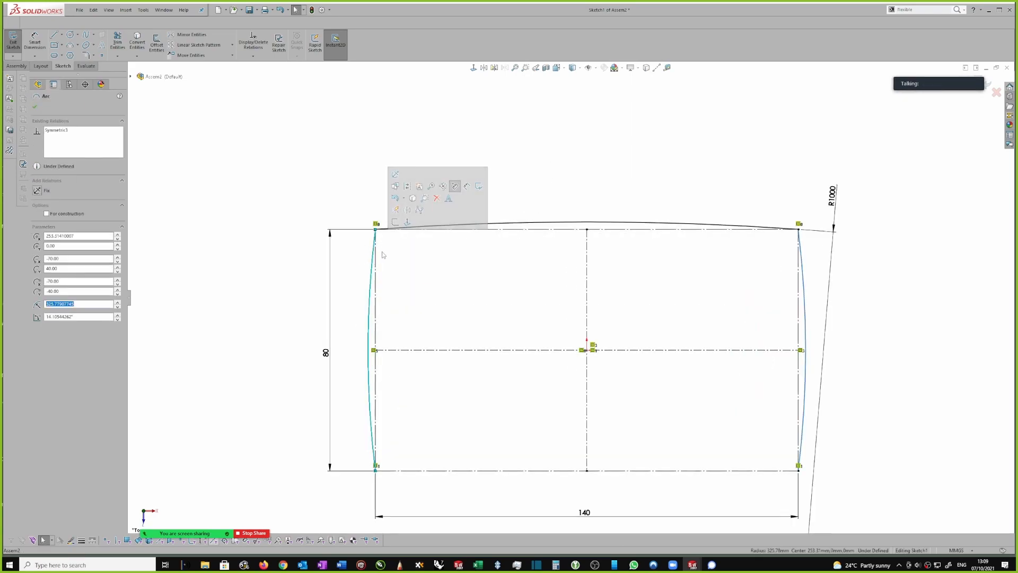
scroll(540, 382, up, 3)
scroll(500, 382, down, 4)
scroll(713, 255, up, 3)
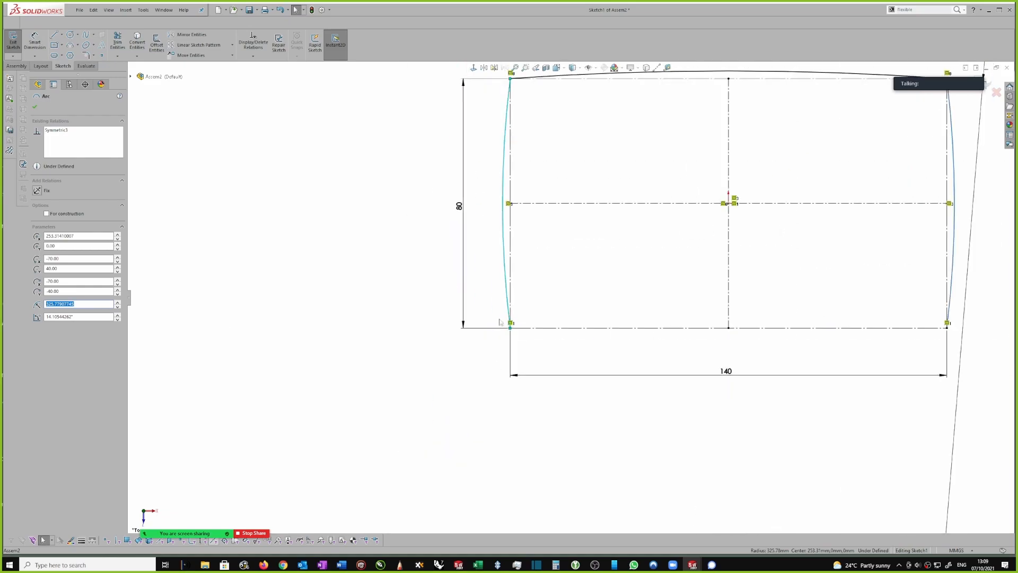
Mirror the upper arc about the rectangle's horizontal centreline with the original kept, and close the layout sketch.
click(896, 212)
click(764, 142)
click(186, 35)
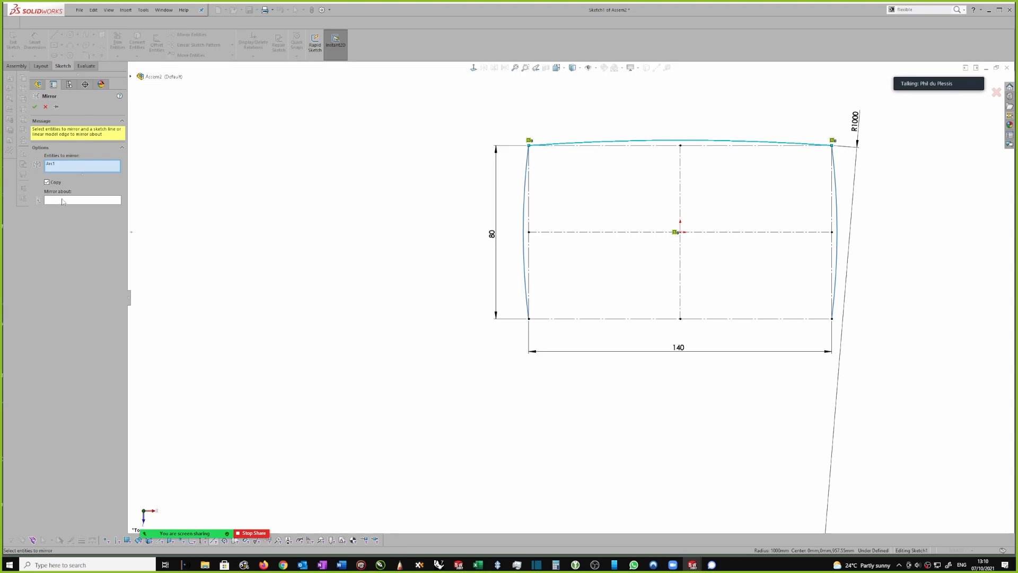
click(62, 200)
click(620, 232)
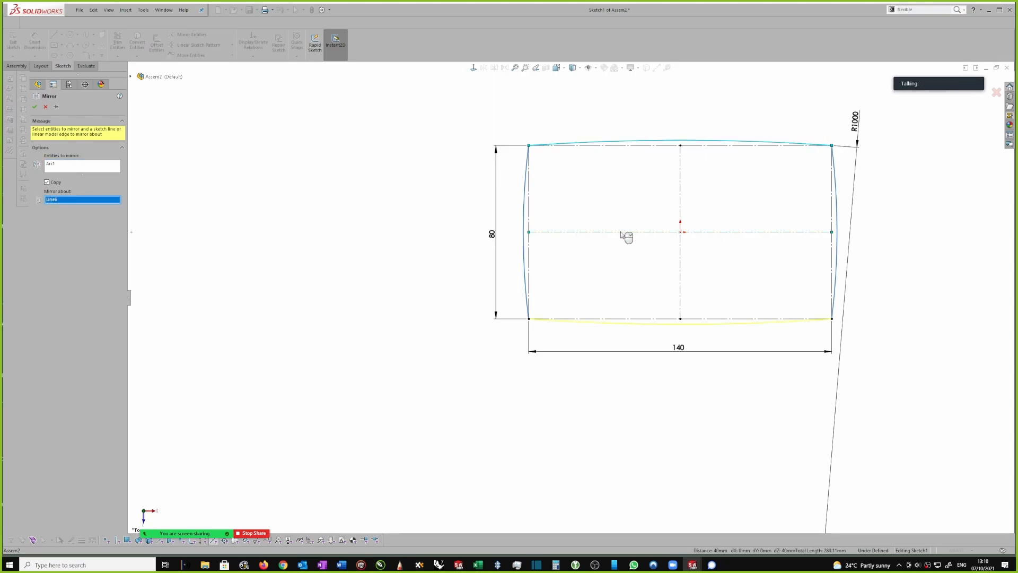
right_click(432, 213)
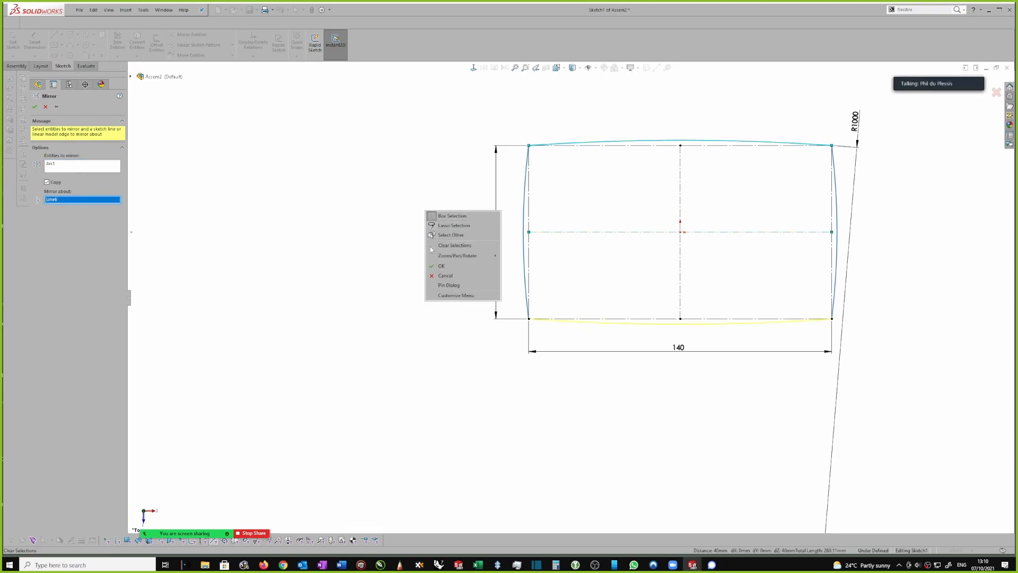
click(442, 266)
scroll(601, 295, up, 3)
scroll(844, 234, down, 3)
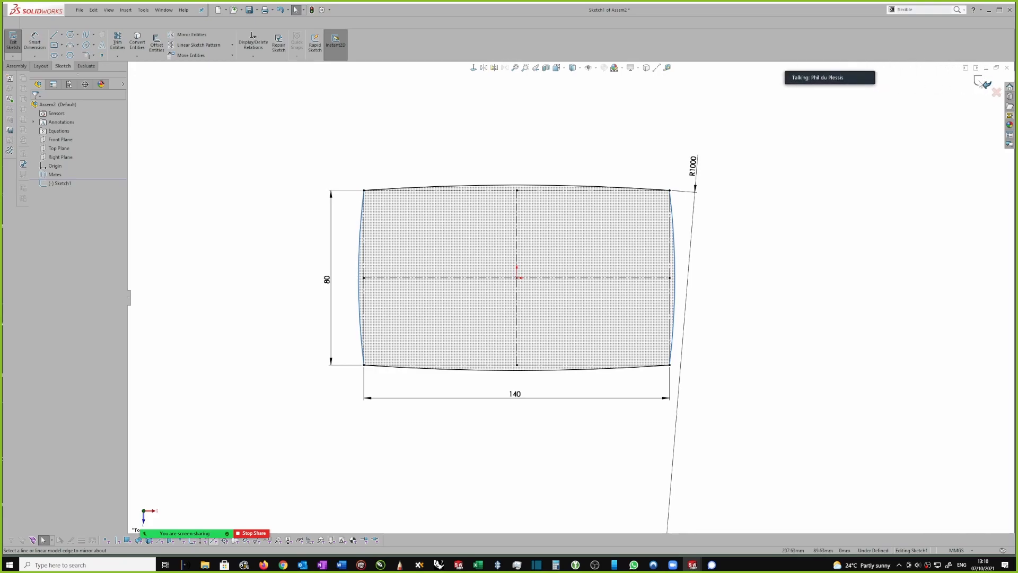
click(984, 83)
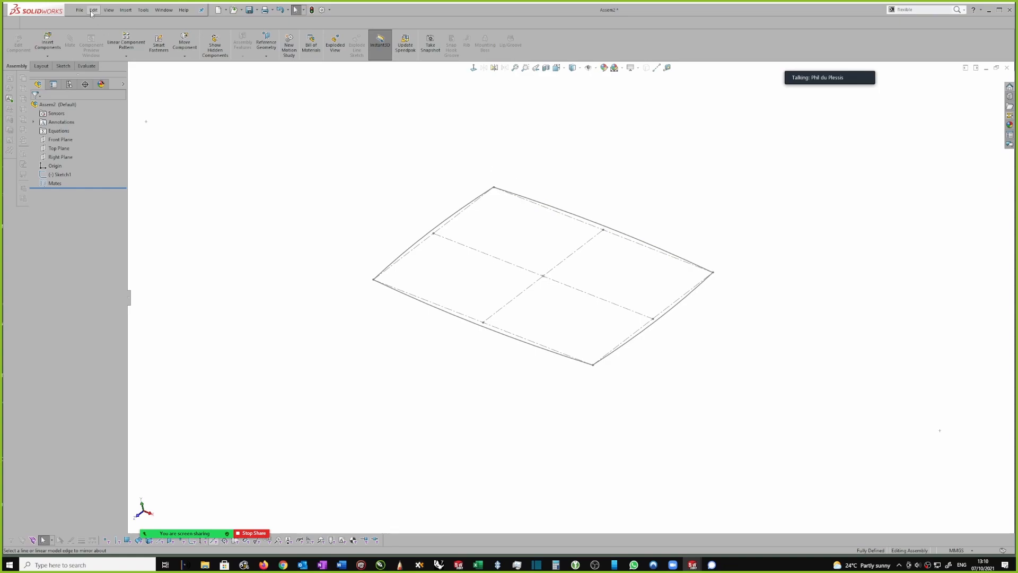
Start a new part inside the assembly and save the assembly over the existing Pillbox 2 assembly file in the Pillbox folder.
click(48, 56)
click(54, 83)
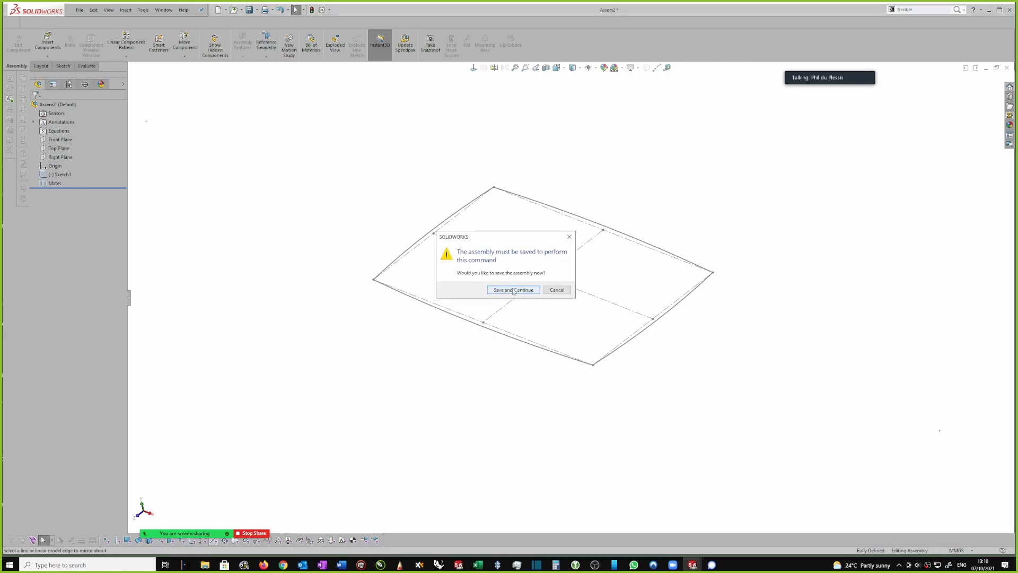
click(513, 290)
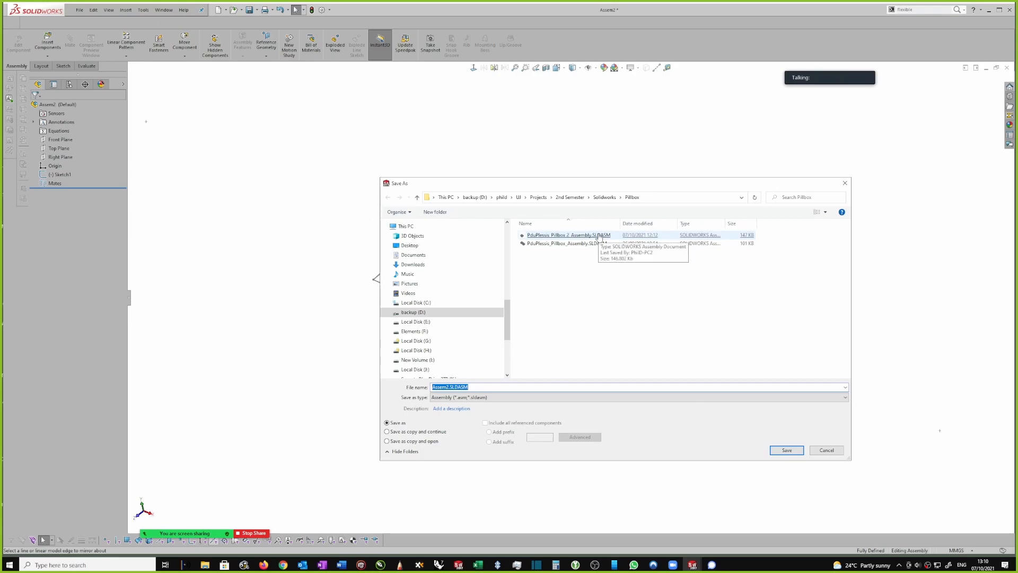
double_click(601, 237)
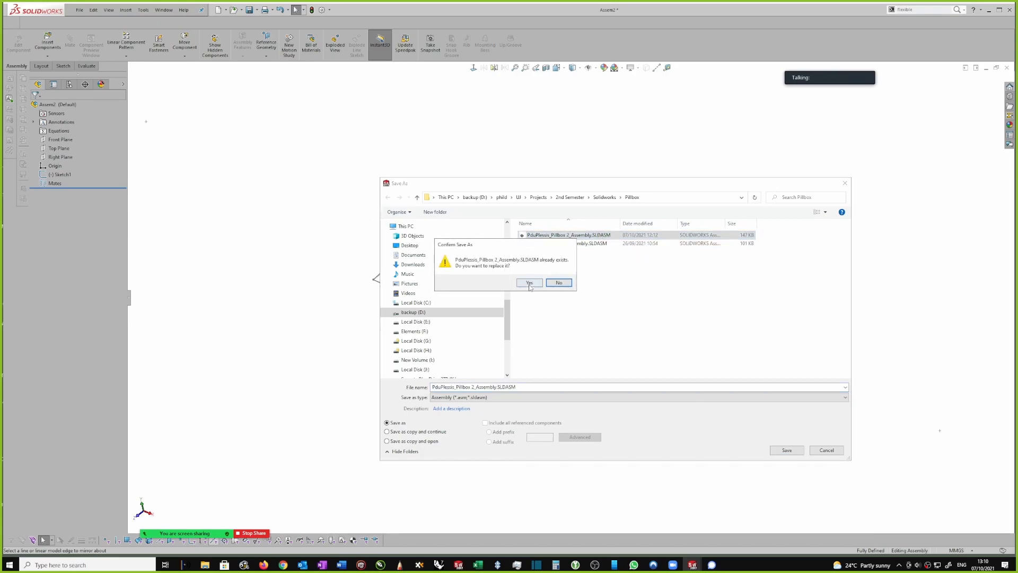
click(530, 284)
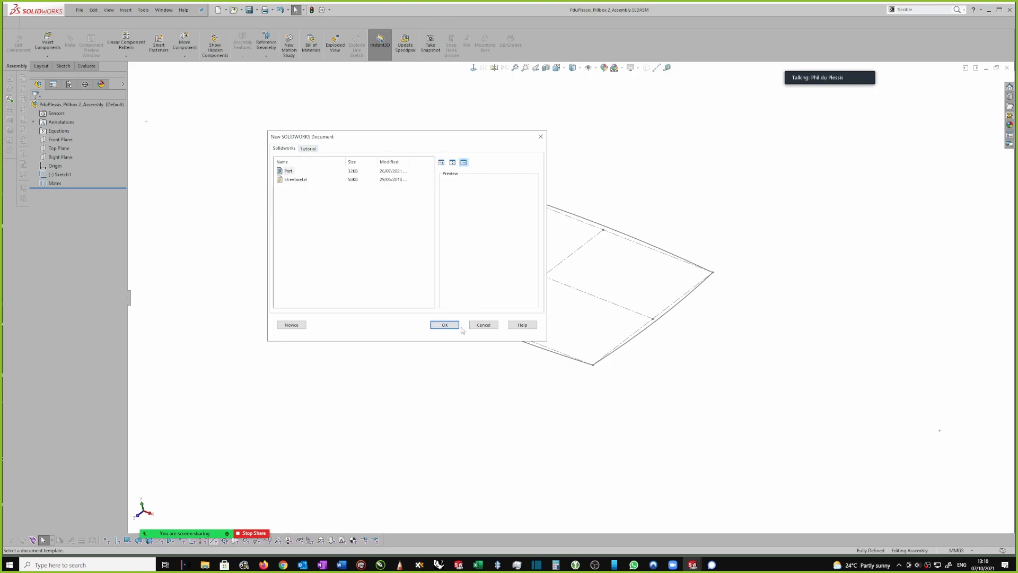
Create the new part from the Part template and save it in the Pillbox folder as the Pillbox 3_Box part.
click(445, 325)
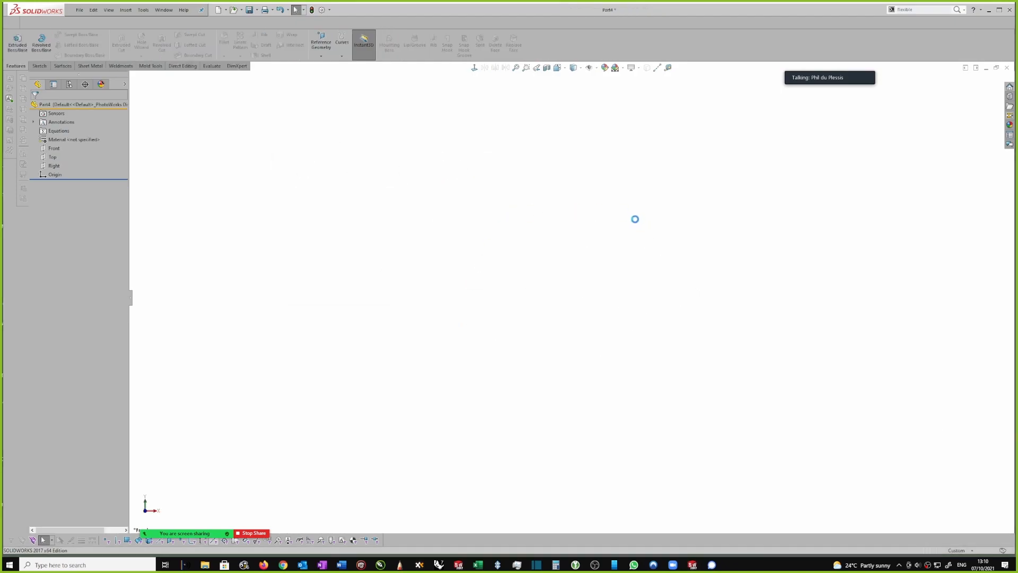
key(ctrl+s)
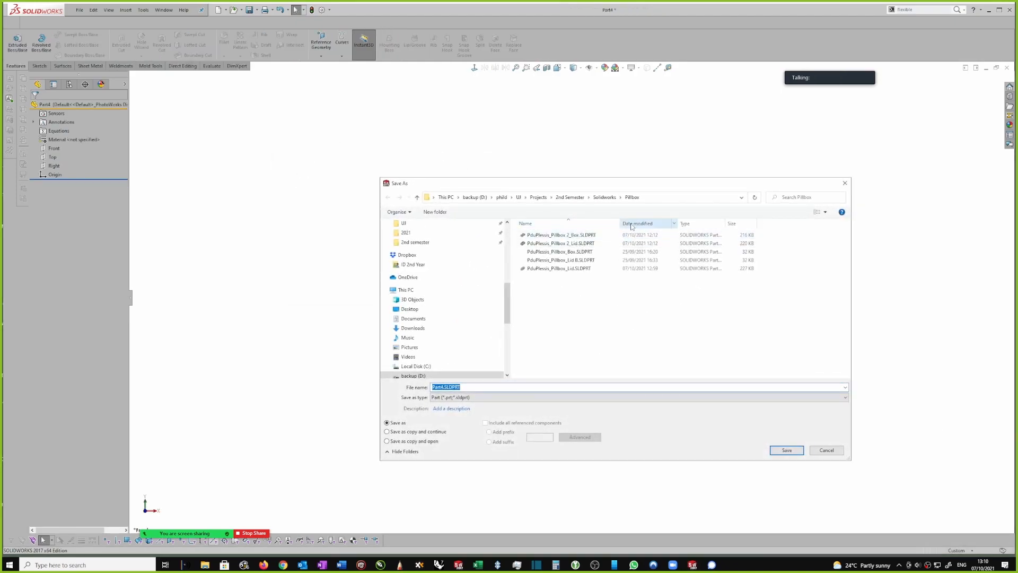
right_click(563, 237)
click(476, 390)
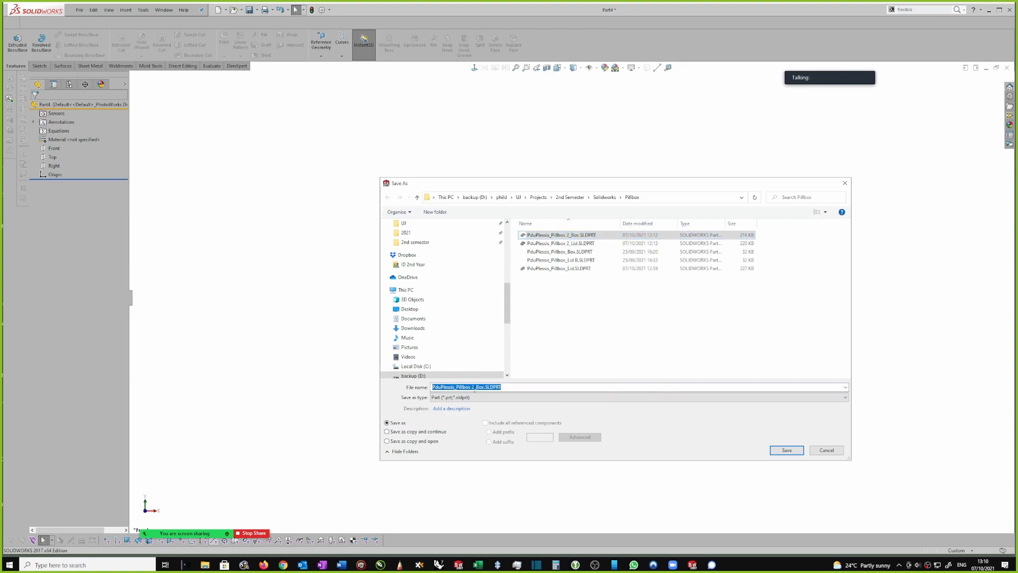
click(473, 387)
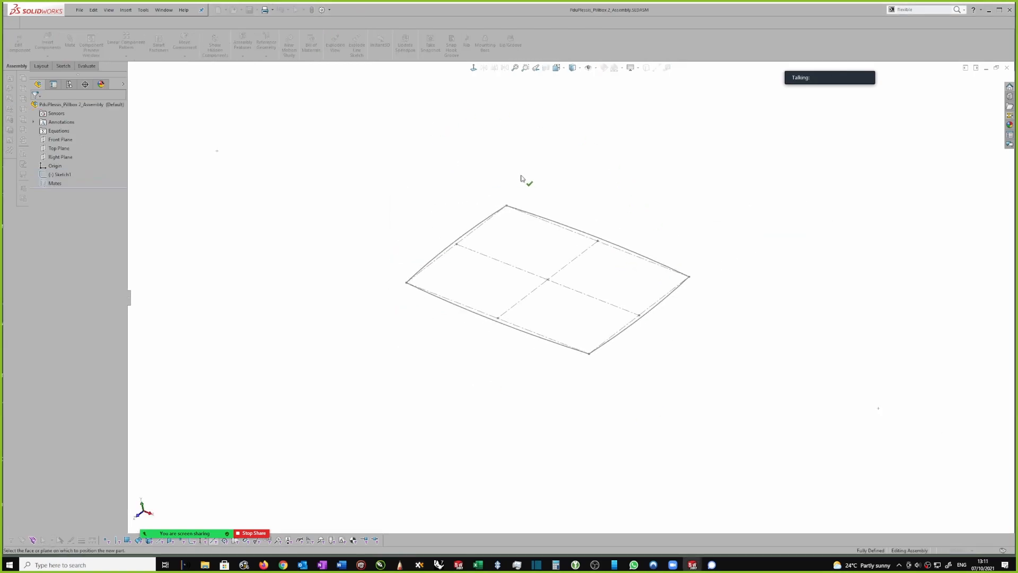
Position the new box part on the assembly's Top Plane and expand its feature list.
right_click(555, 178)
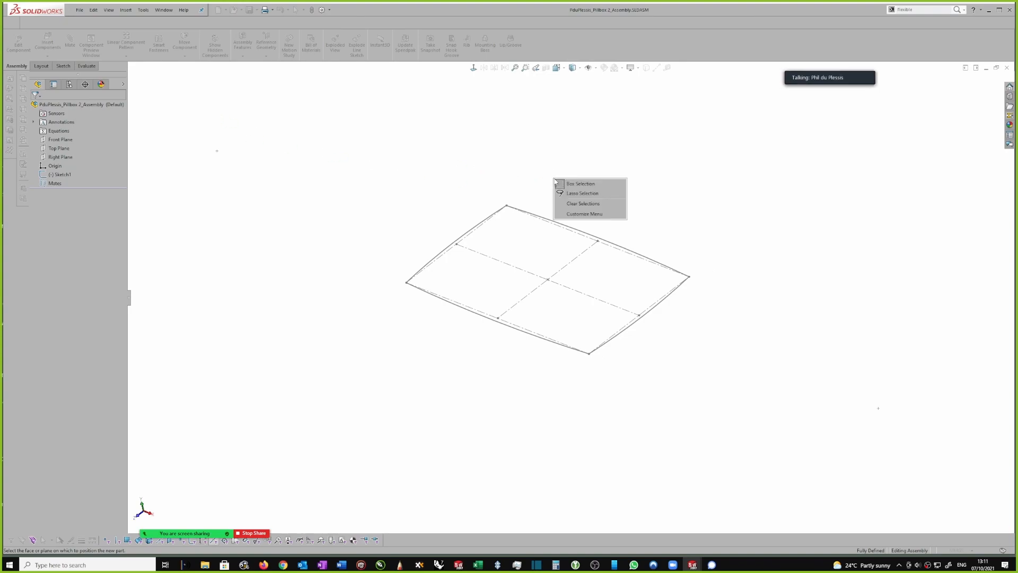
click(540, 179)
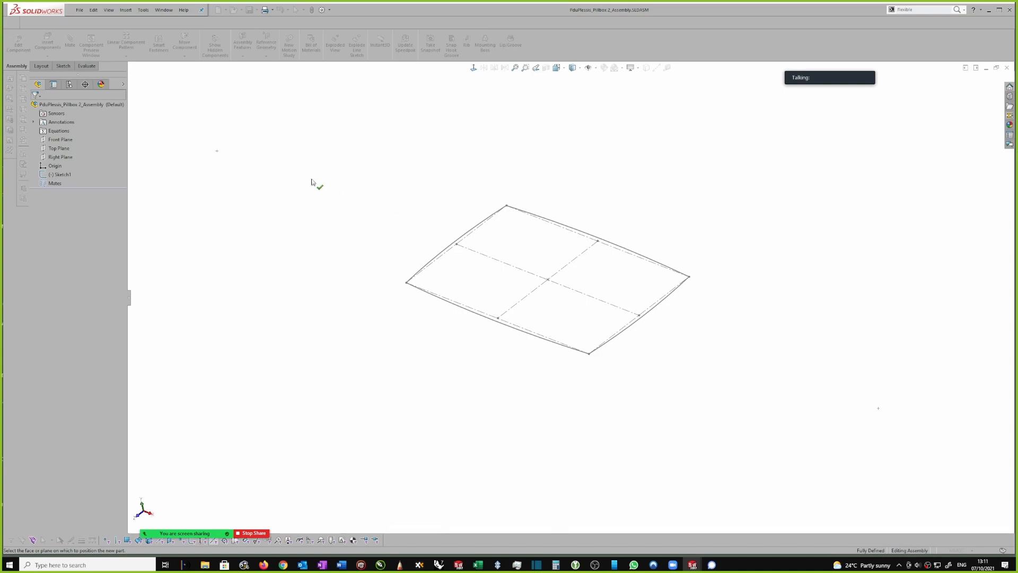
click(64, 150)
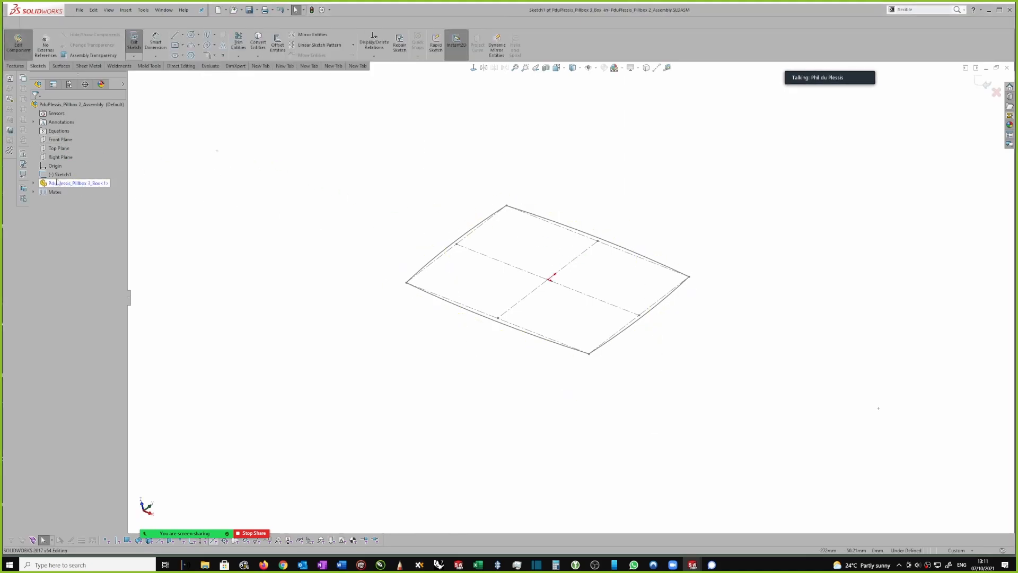
click(33, 183)
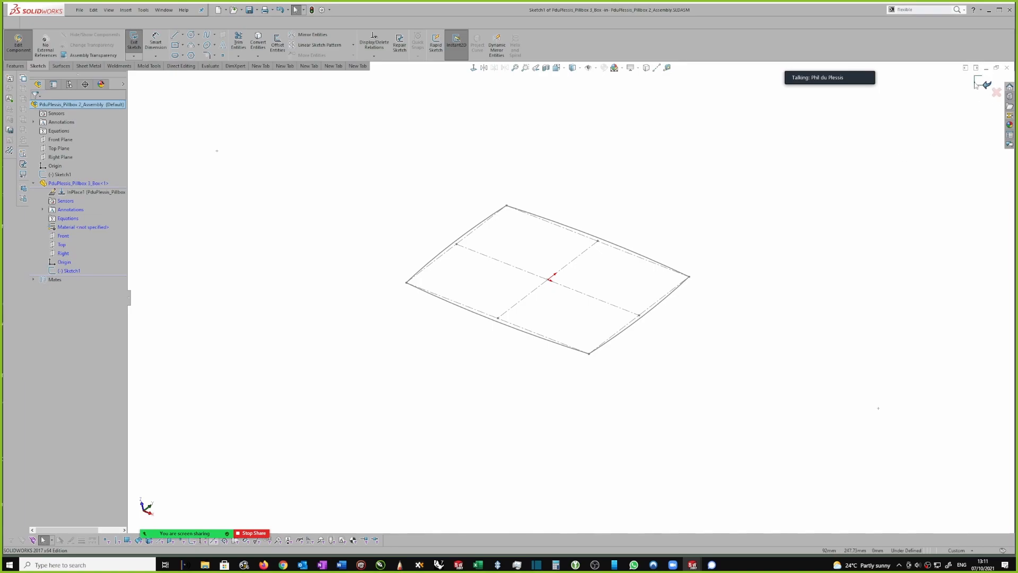
Convert the layout sketch's four outer arcs into the box part's sketch and close that sketch.
click(483, 71)
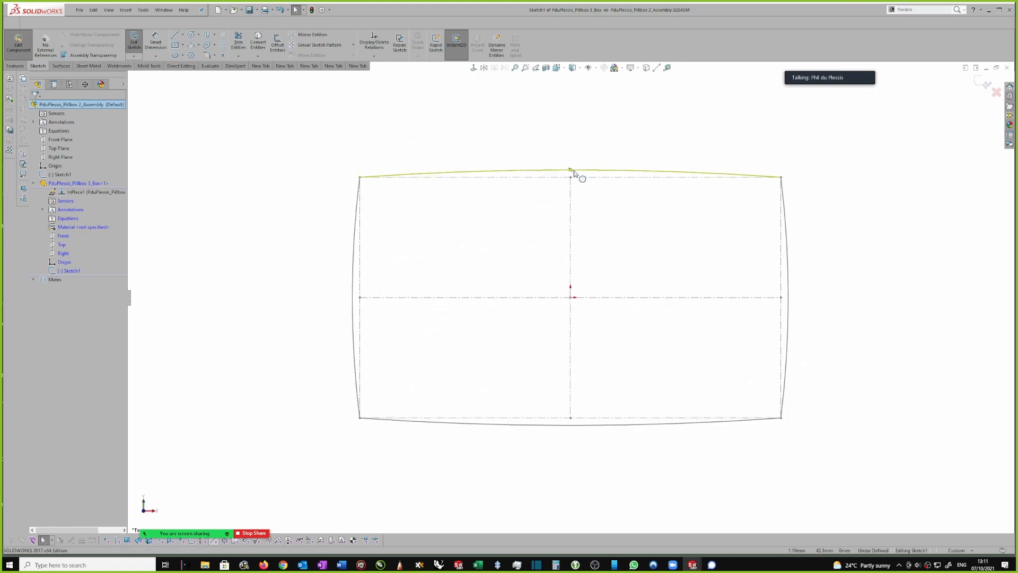
click(591, 173)
ctrl+click(788, 241)
ctrl+click(667, 424)
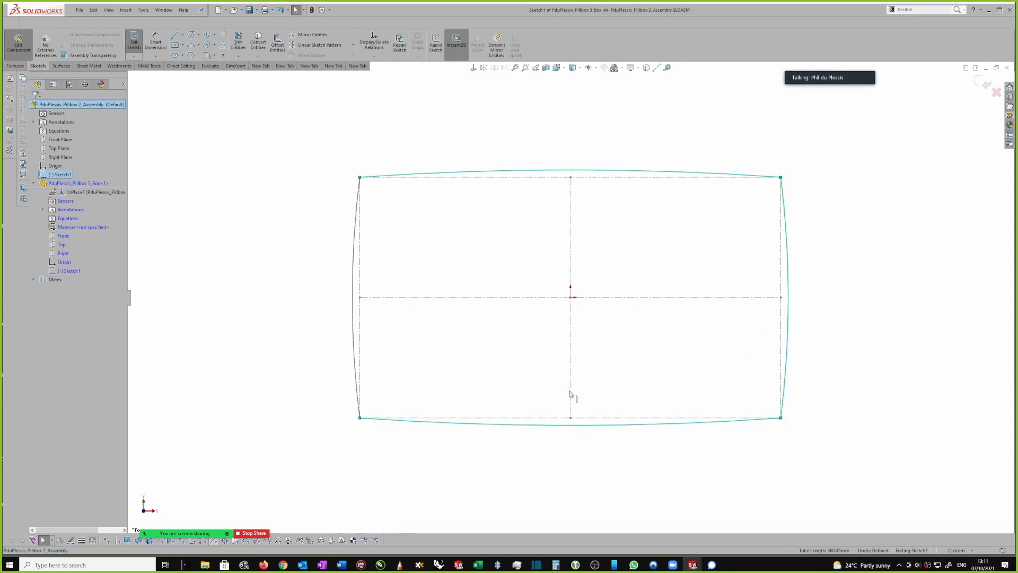
click(352, 333)
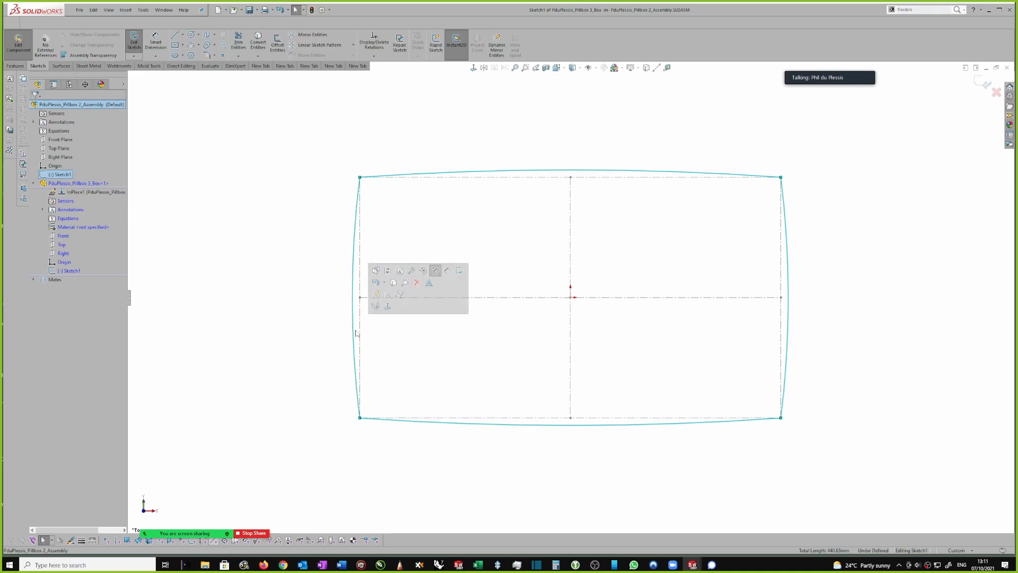
click(394, 283)
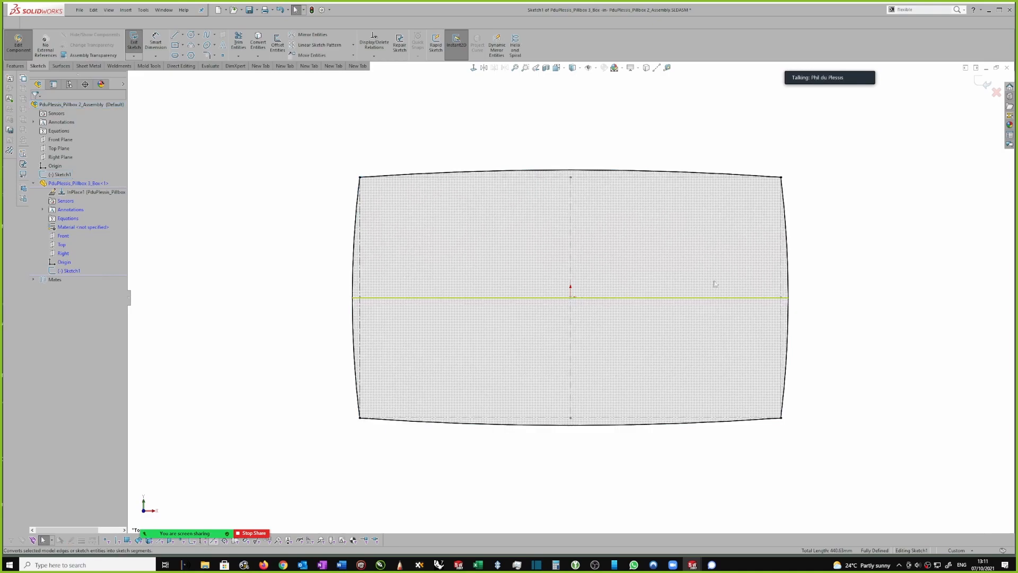
click(986, 86)
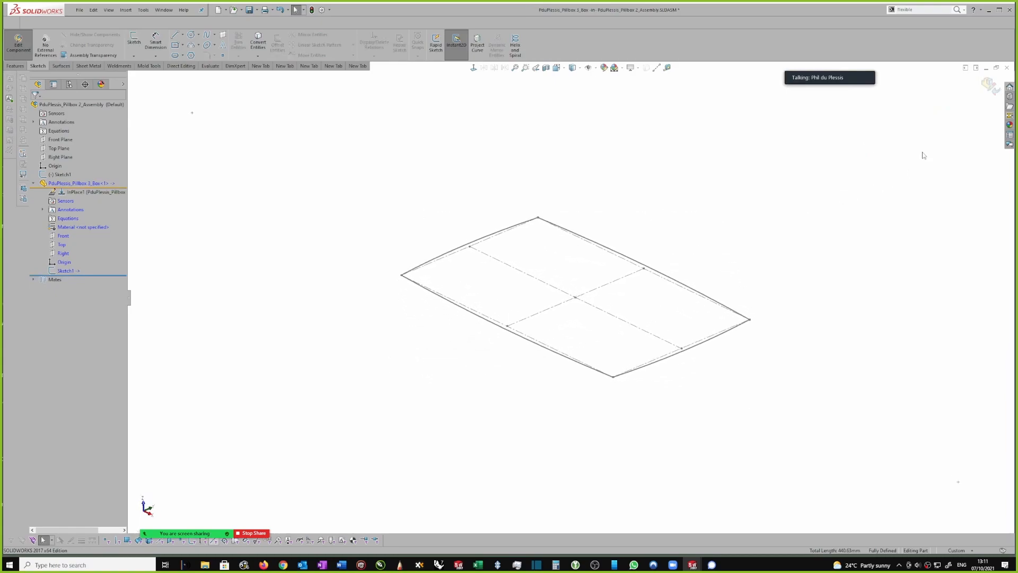
Compare the box part's converted outline with the assembly's layout sketch, temporarily hiding the layout sketch.
click(668, 275)
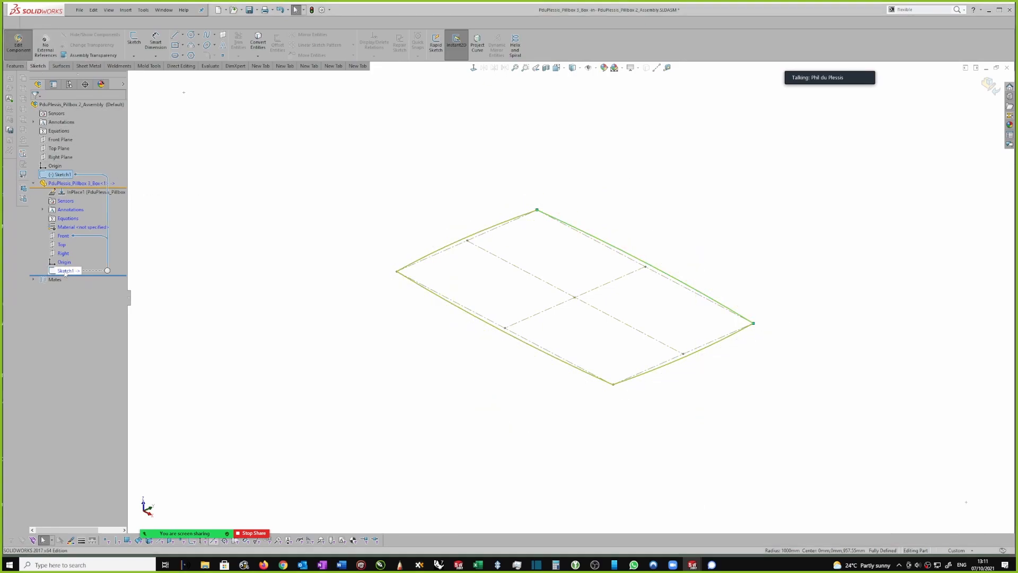
click(60, 174)
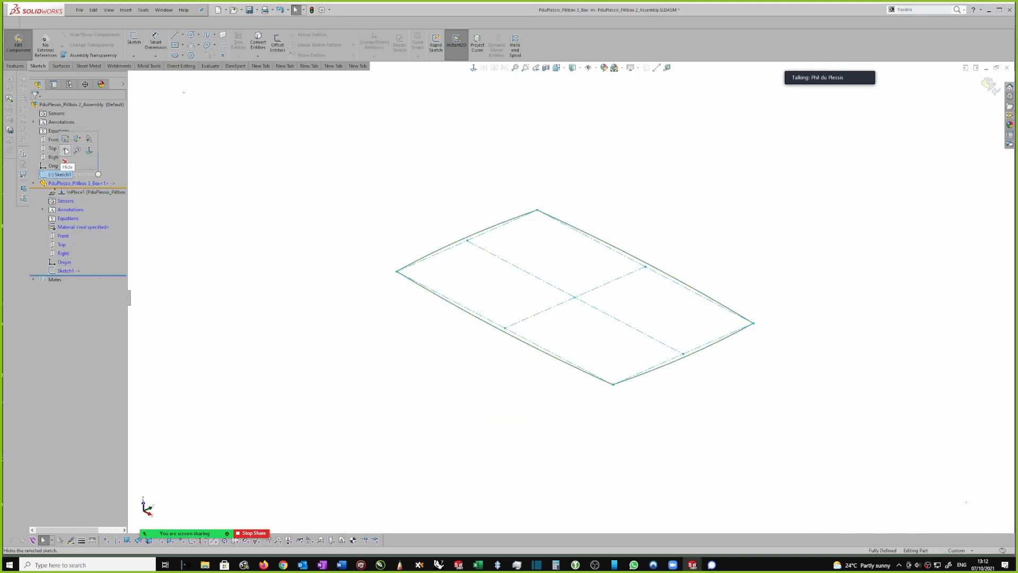
click(65, 152)
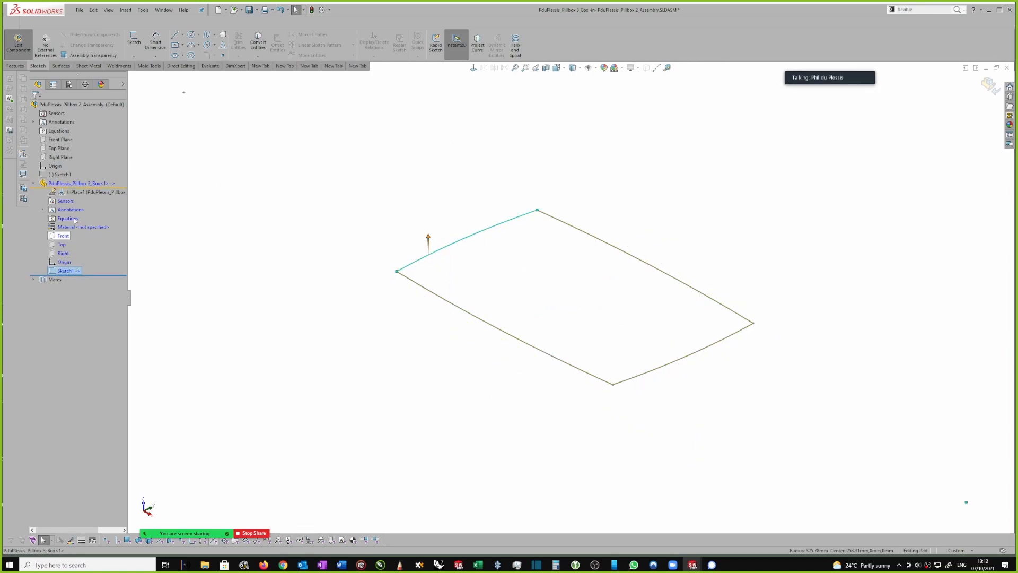
click(61, 174)
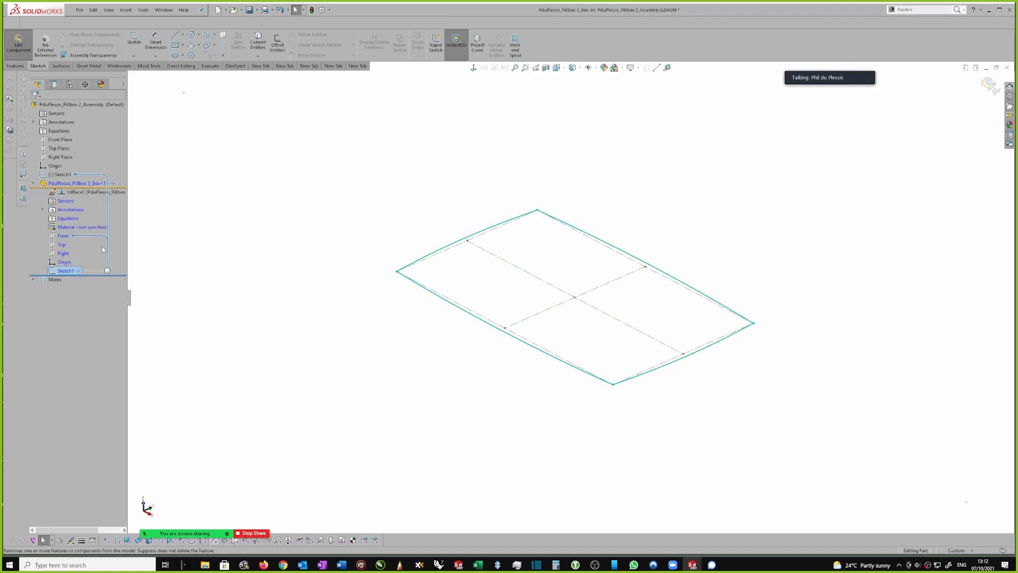
scroll(689, 278, down, 3)
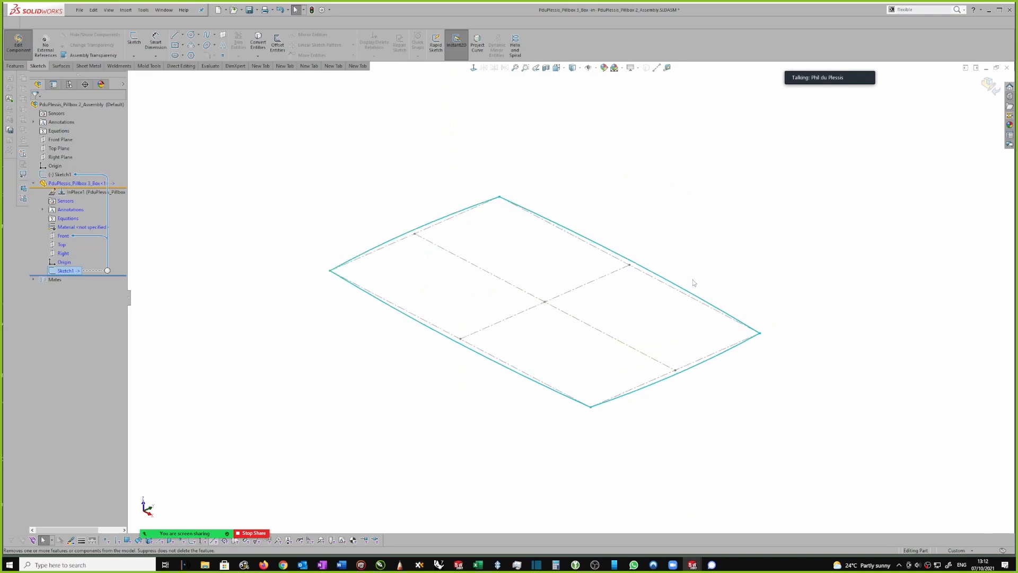
right_click(686, 265)
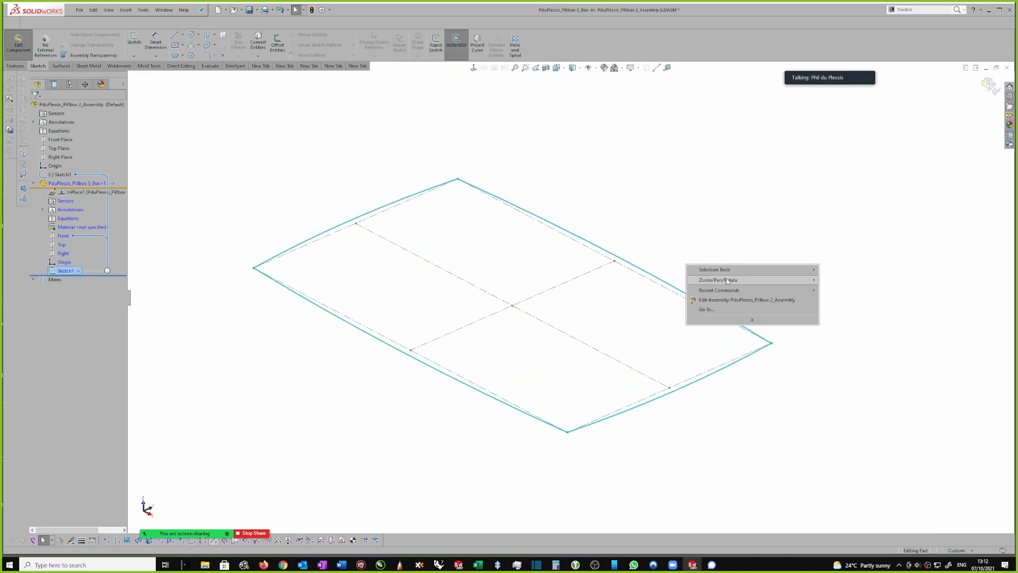
click(802, 209)
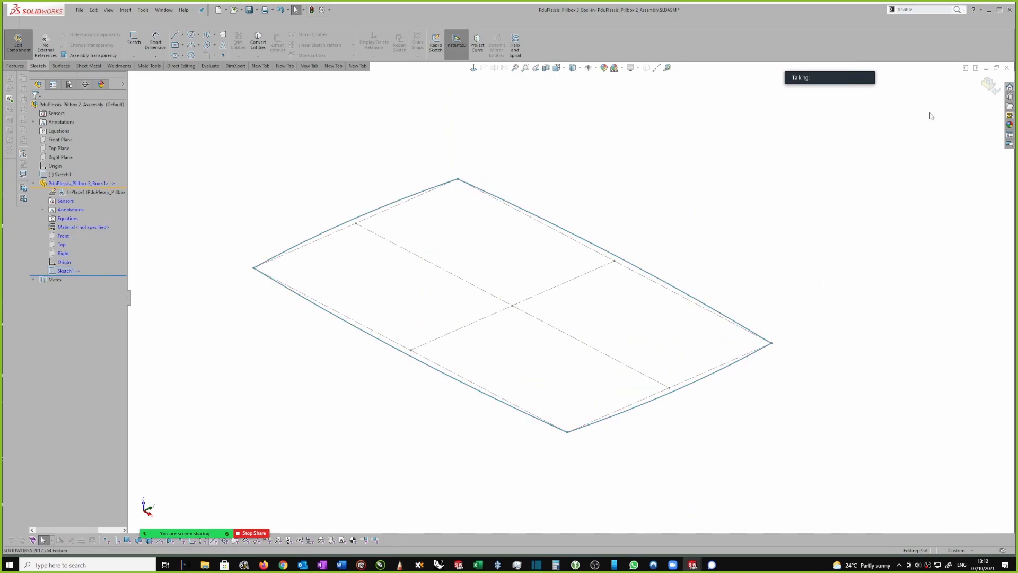
click(652, 279)
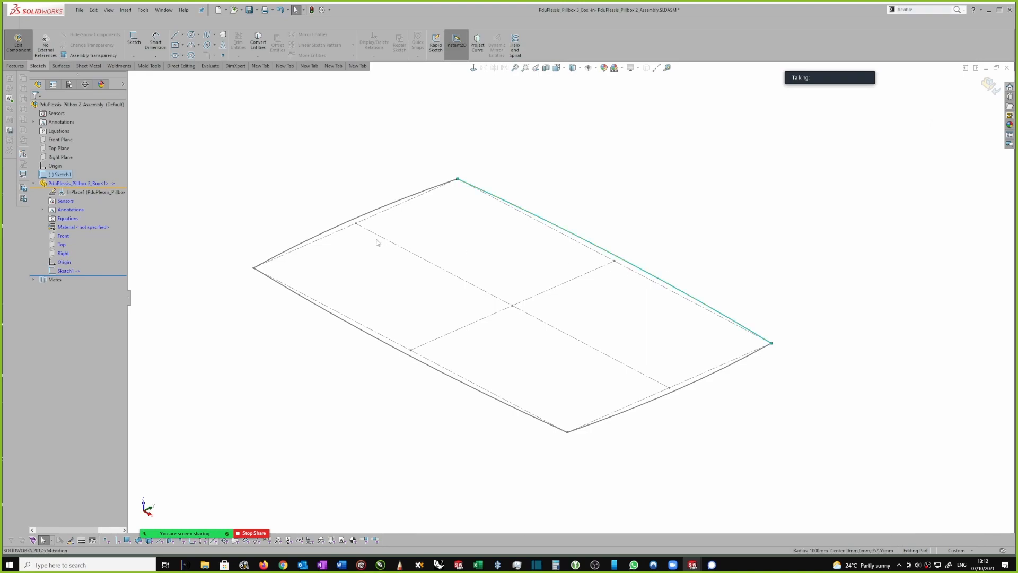
Extrude the box part's converted outline sketch to a blind depth of 8 mm and return to editing the assembly.
click(69, 271)
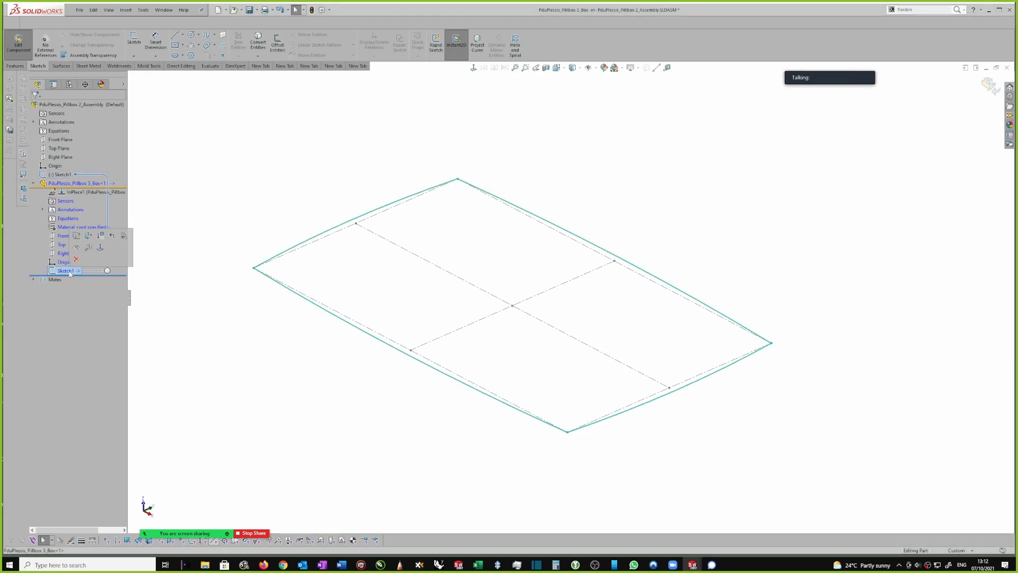
right_click(70, 271)
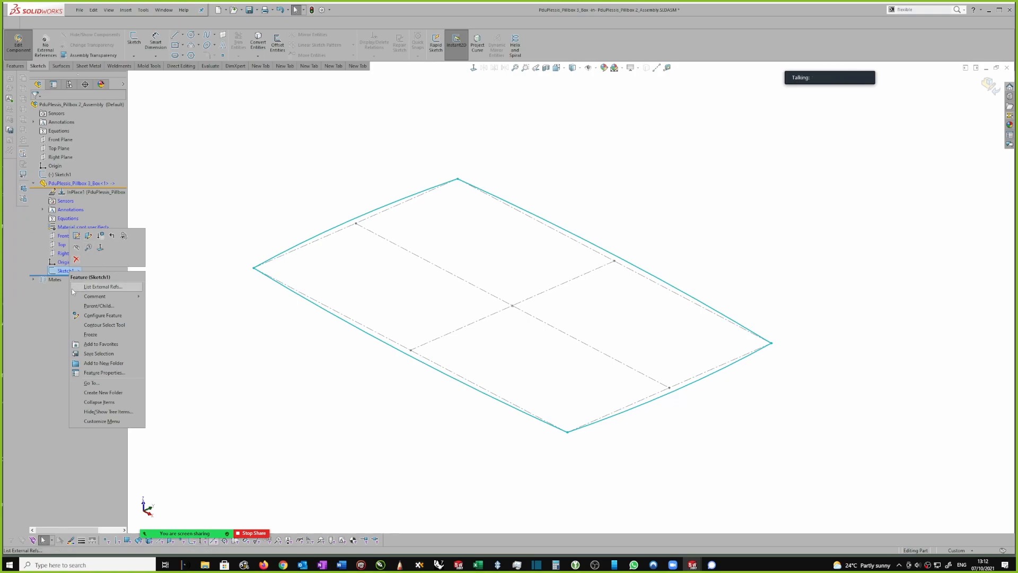
click(275, 223)
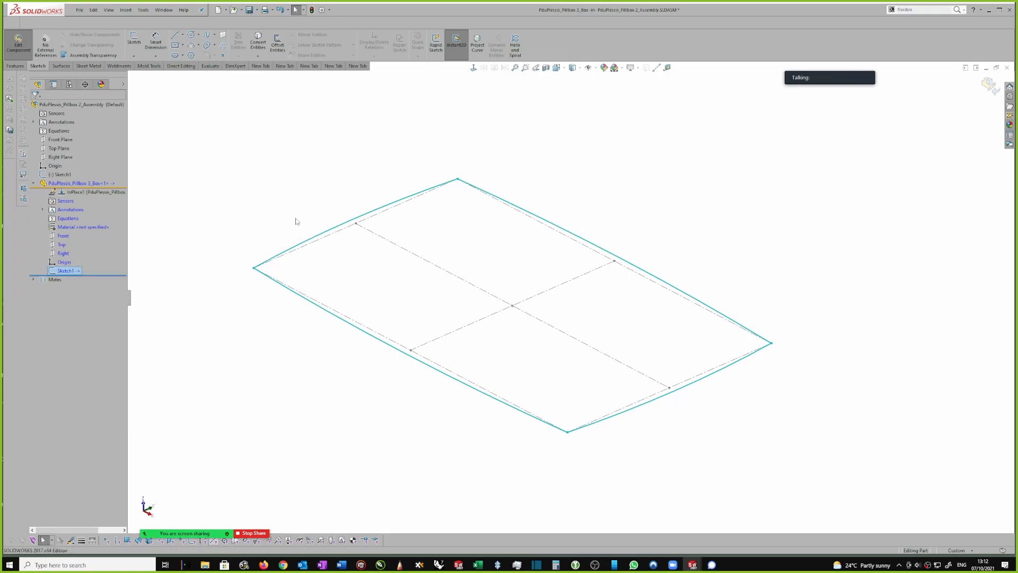
click(350, 233)
click(373, 238)
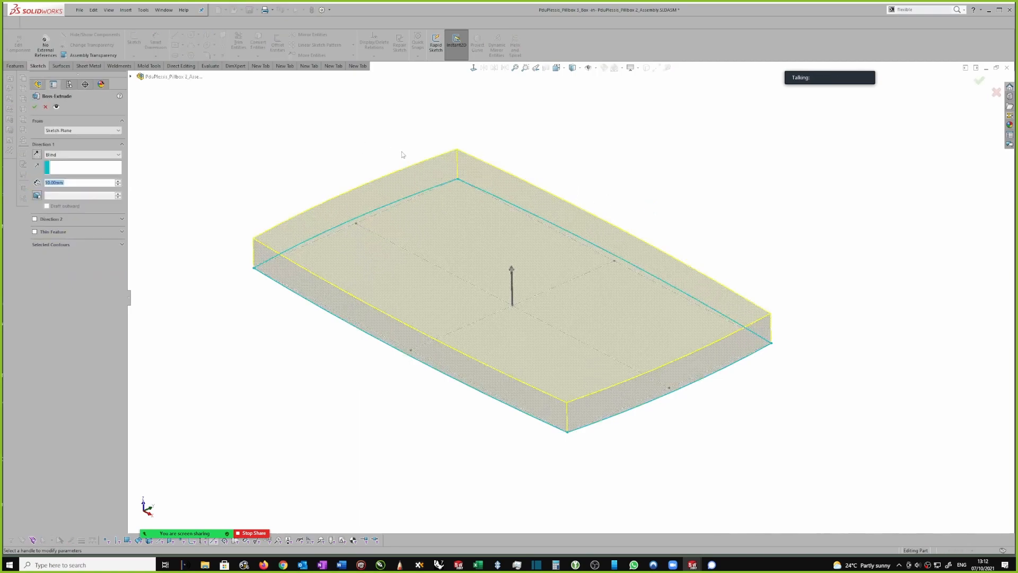
text(8)
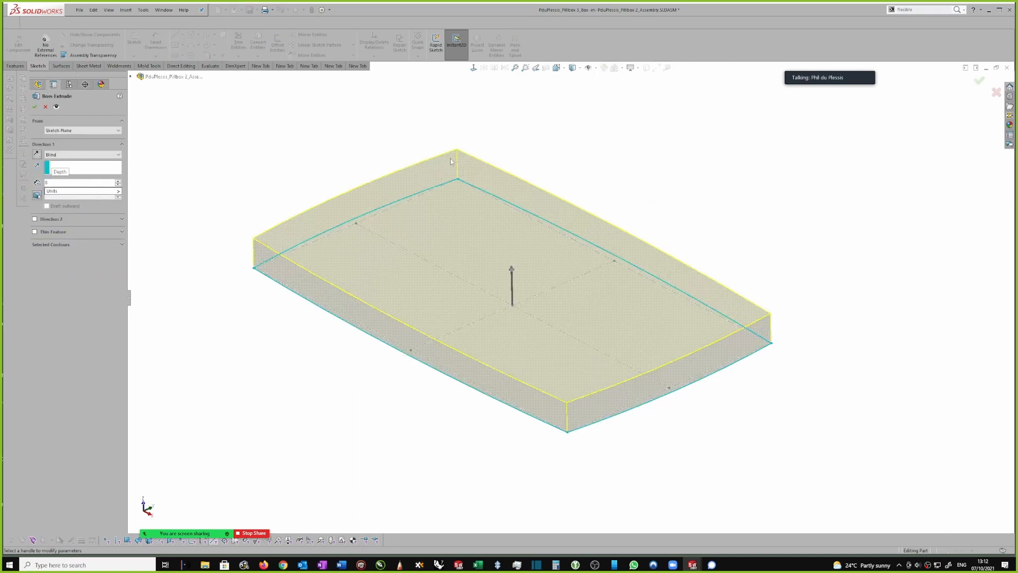
key(Return)
click(39, 195)
click(35, 107)
click(247, 148)
scroll(679, 291, up, 2)
scroll(693, 293, down, 2)
scroll(655, 281, up, 1)
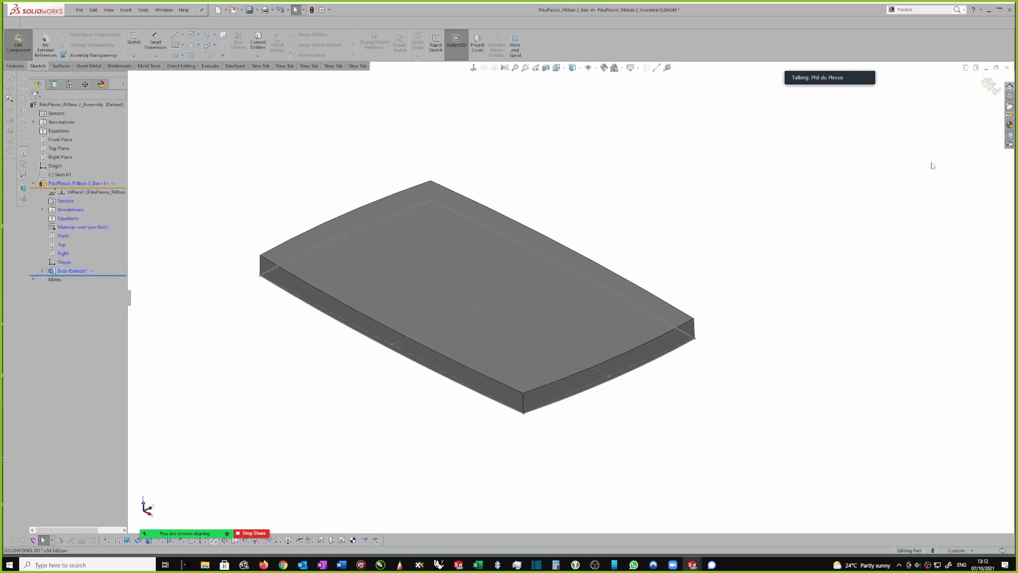
click(989, 86)
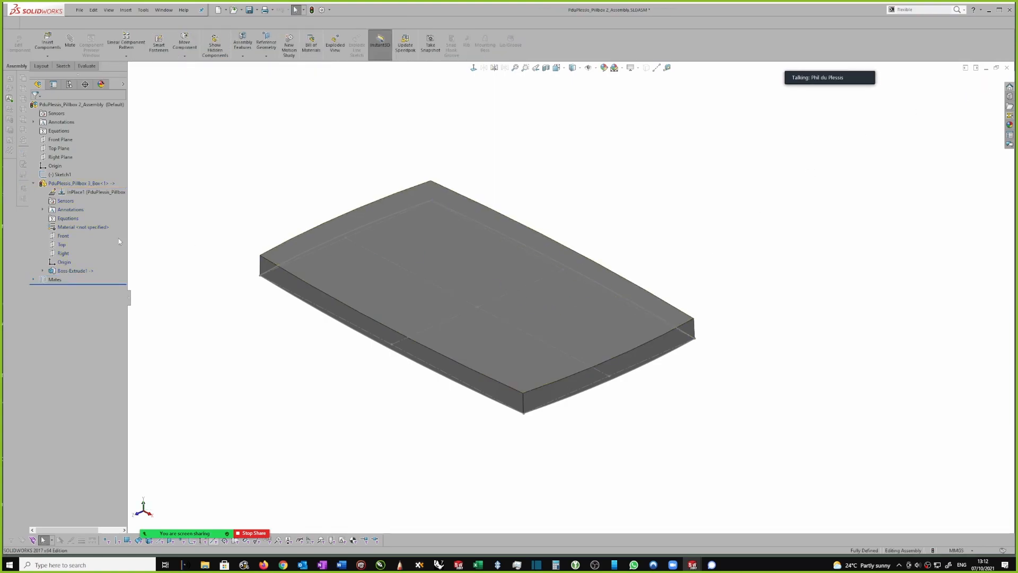
Delete the box part's InPlace mate together with its external references, rebuild, and briefly test moving the part before undoing the move.
click(76, 192)
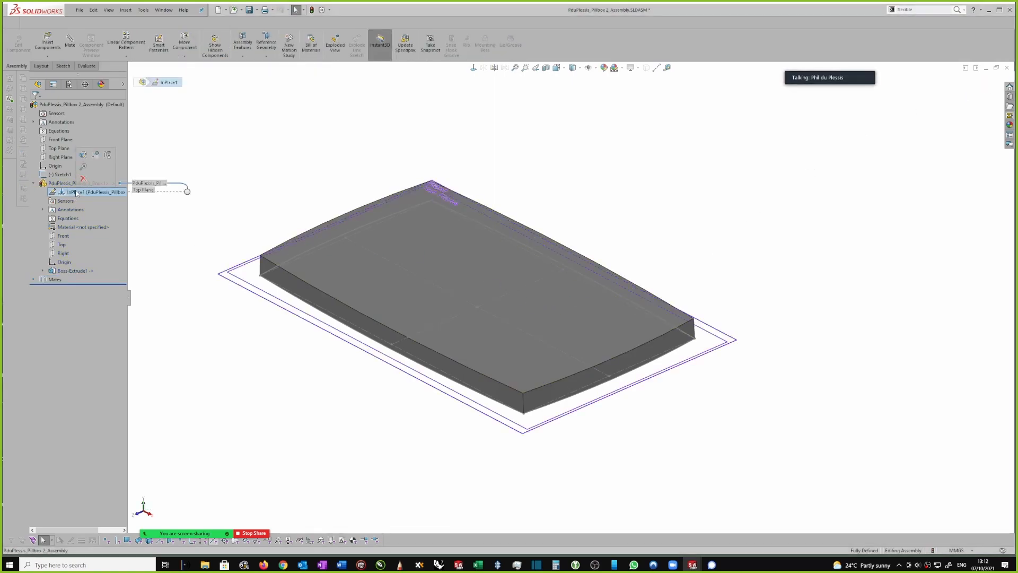
click(82, 180)
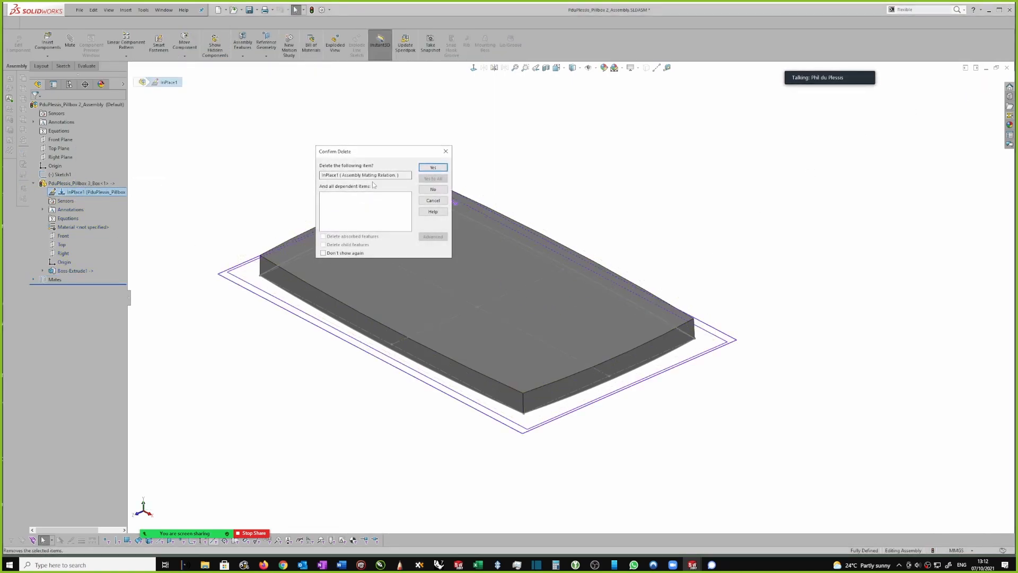
click(432, 167)
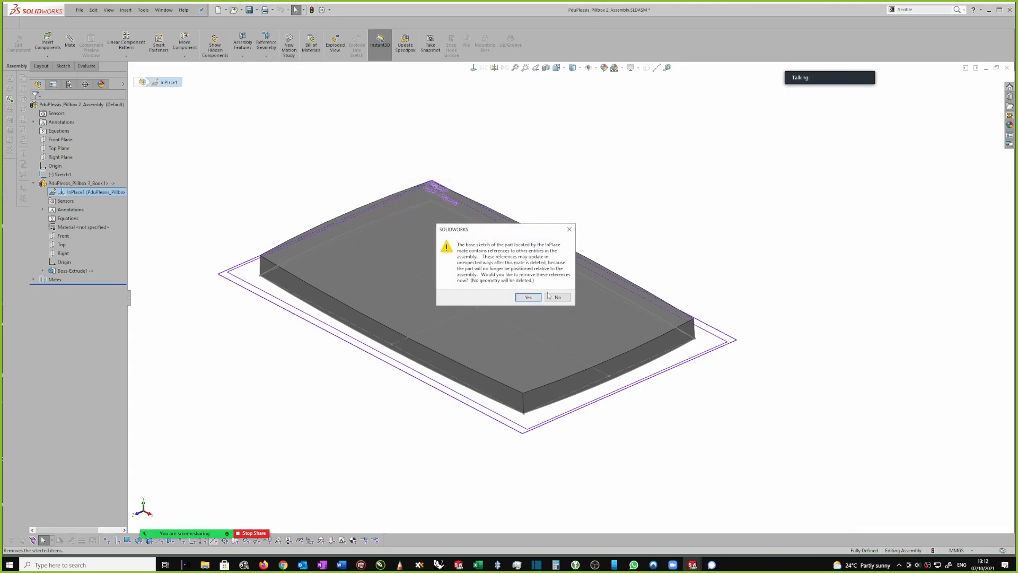
click(529, 298)
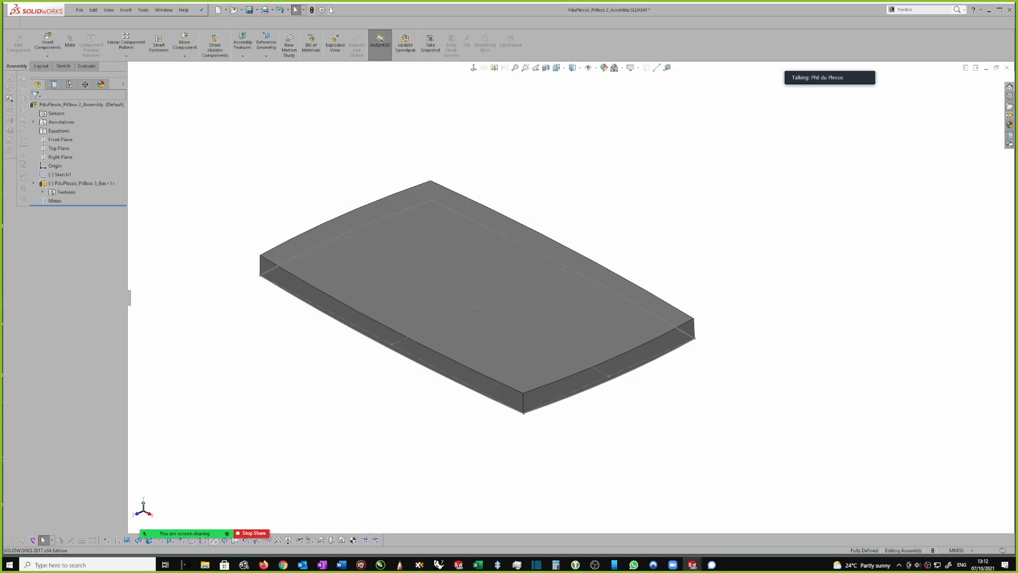
click(312, 10)
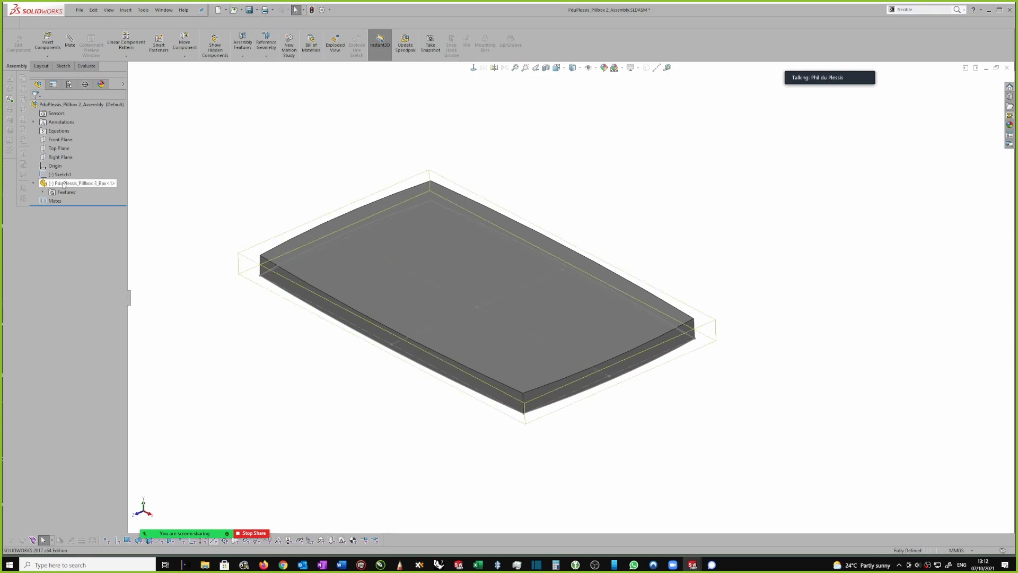
mouse_move(511, 269)
mouse_down()
mouse_move(571, 184)
mouse_move(574, 242)
mouse_move(539, 229)
mouse_up()
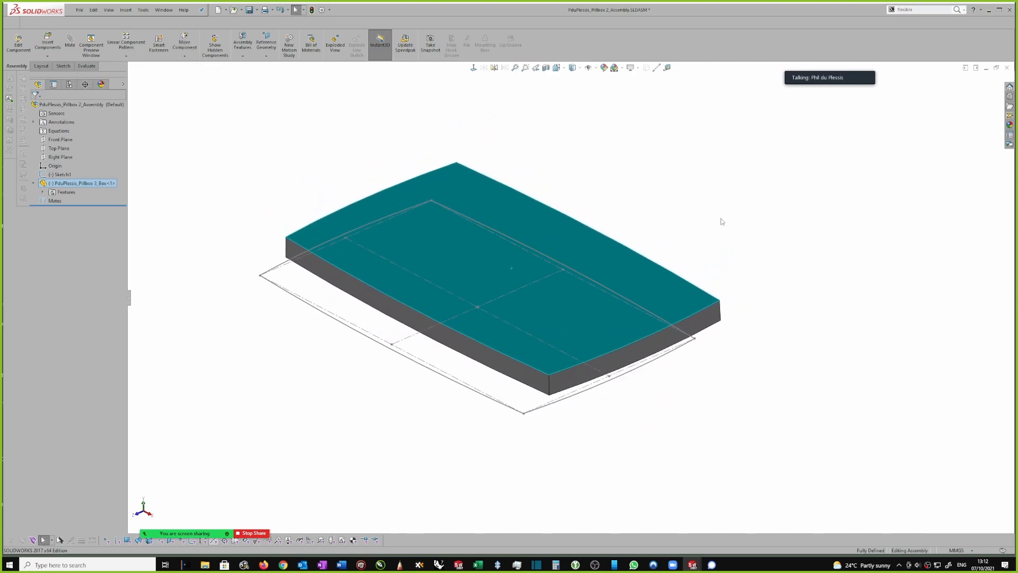
key(ctrl+z)
Mate the box part's Front plane coincident with the assembly's Front Plane.
click(34, 183)
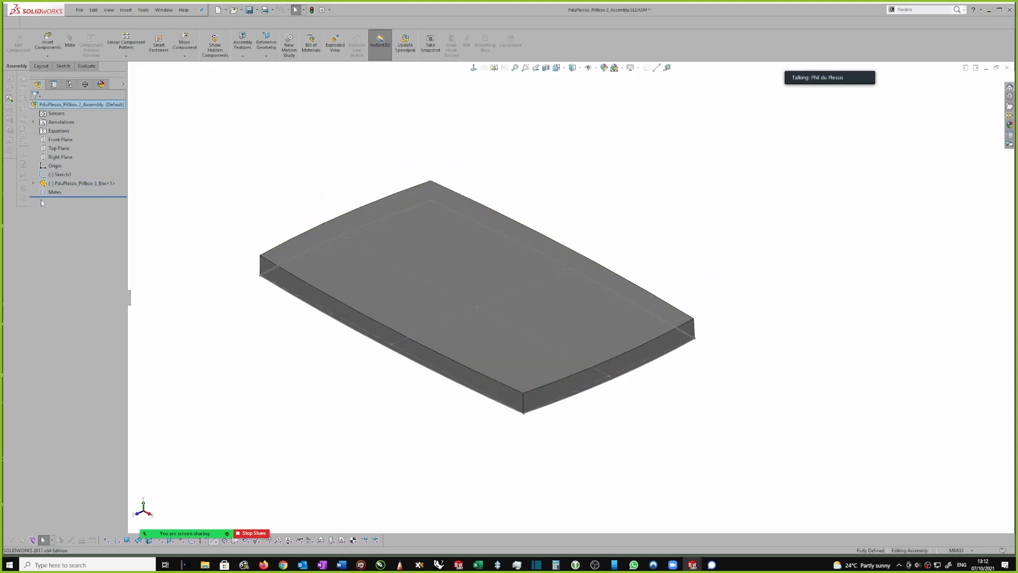
click(34, 184)
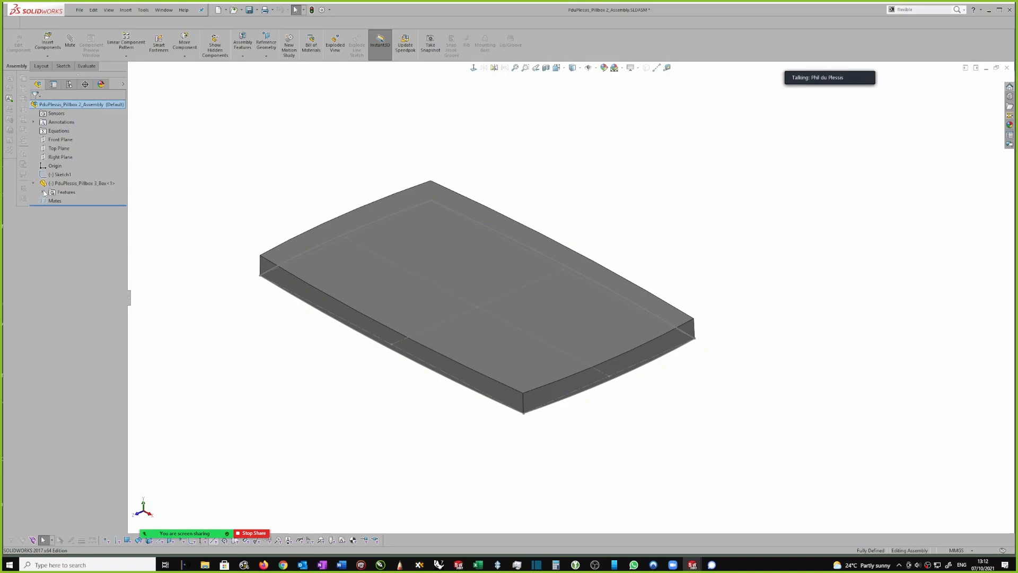
click(44, 192)
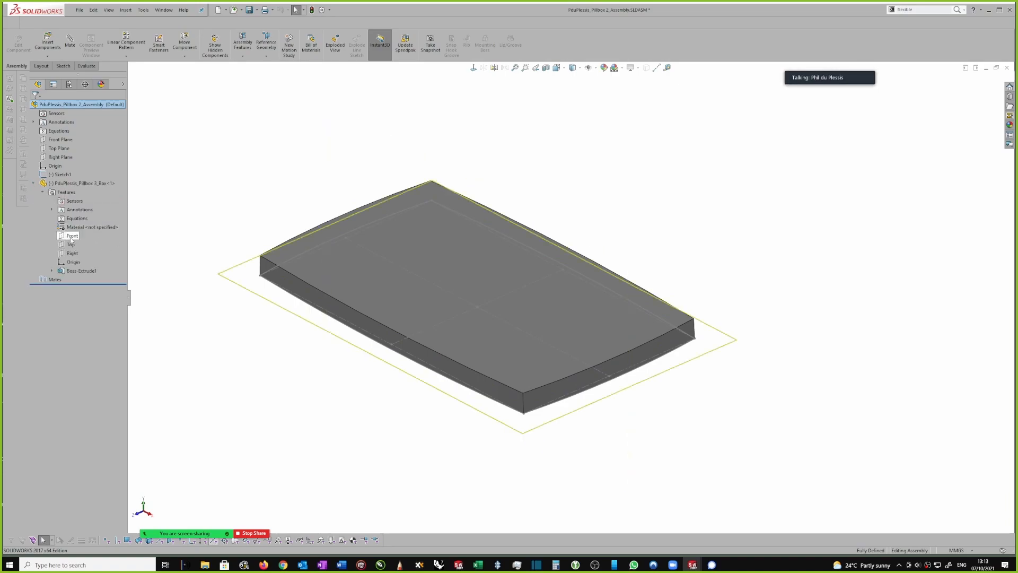
mouse_move(74, 242)
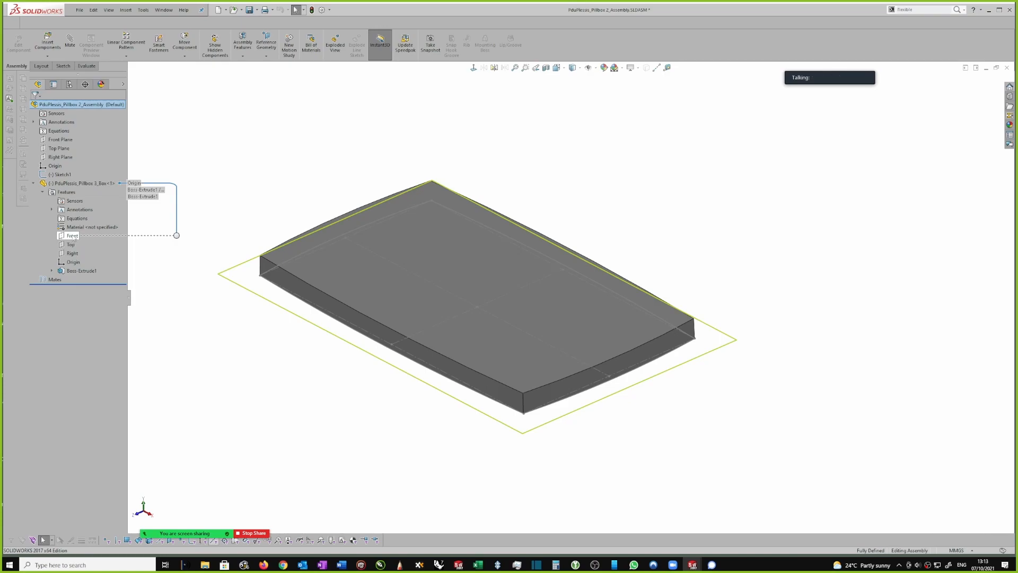
click(72, 235)
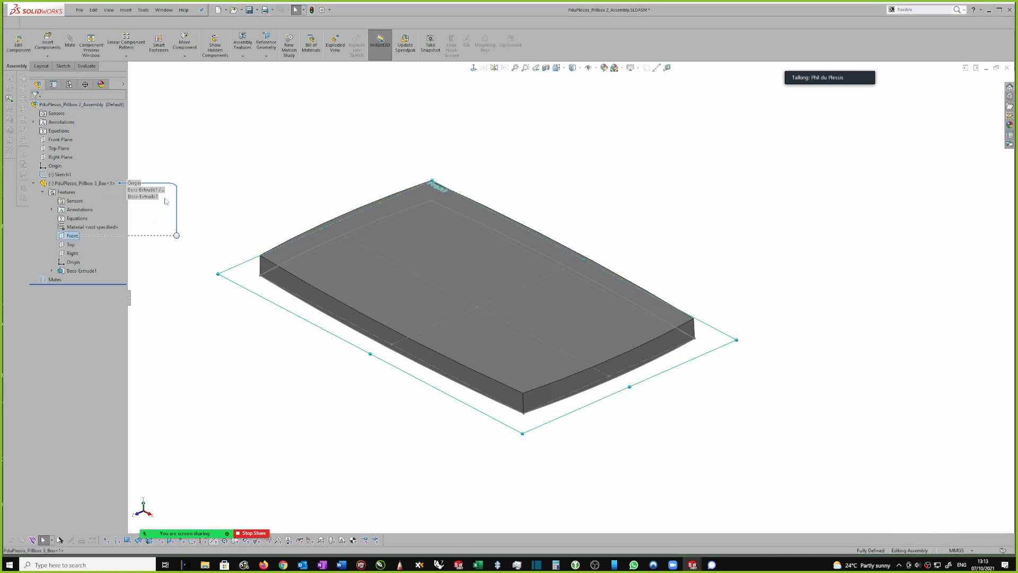
ctrl+click(63, 139)
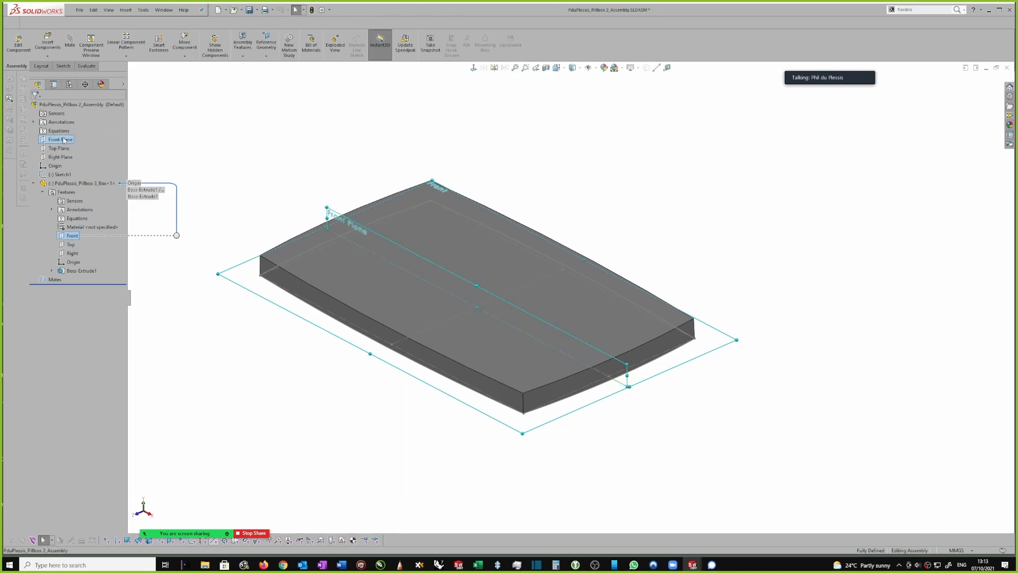
middle_drag(722, 335, 729, 318)
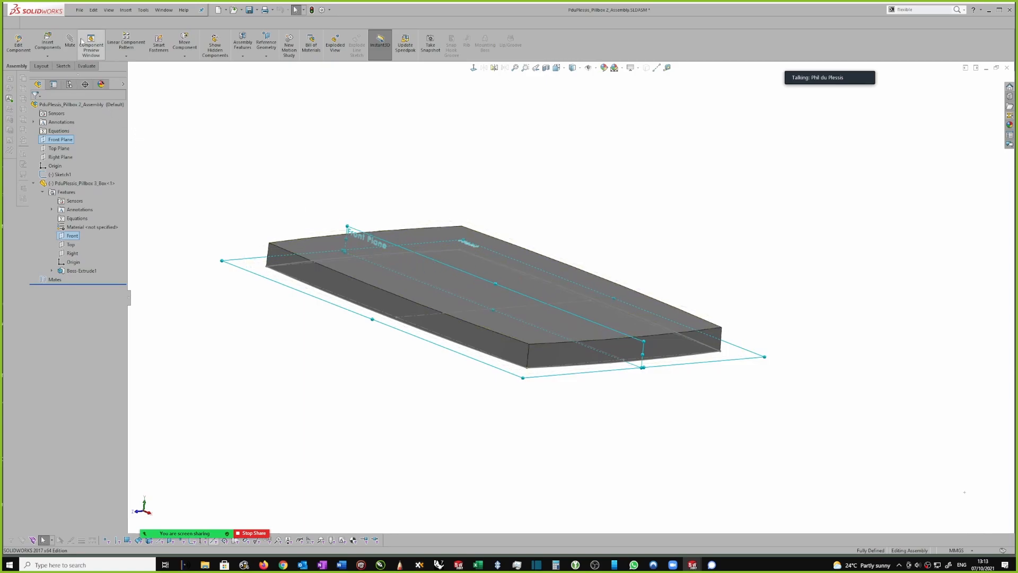
click(268, 196)
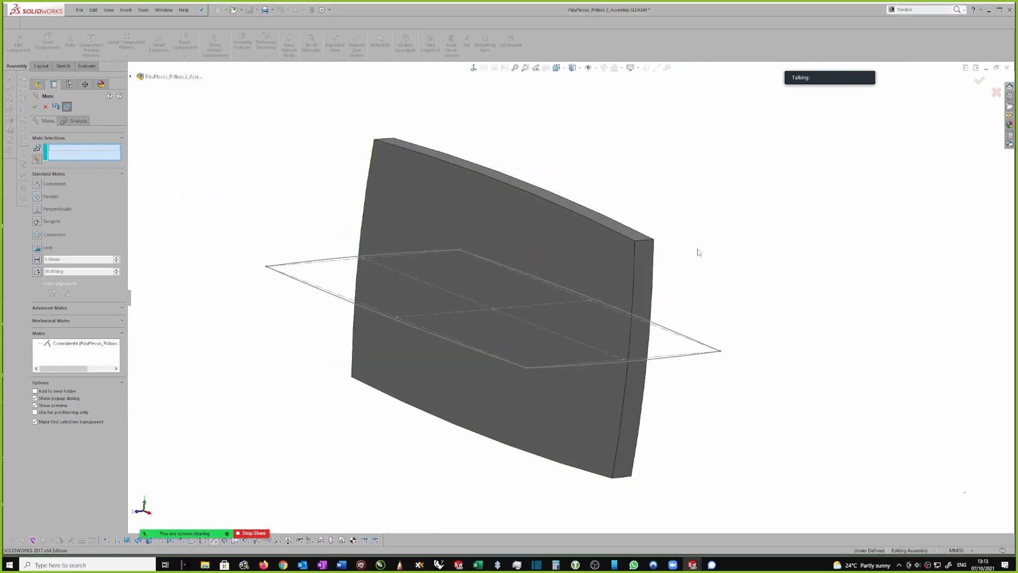
click(36, 107)
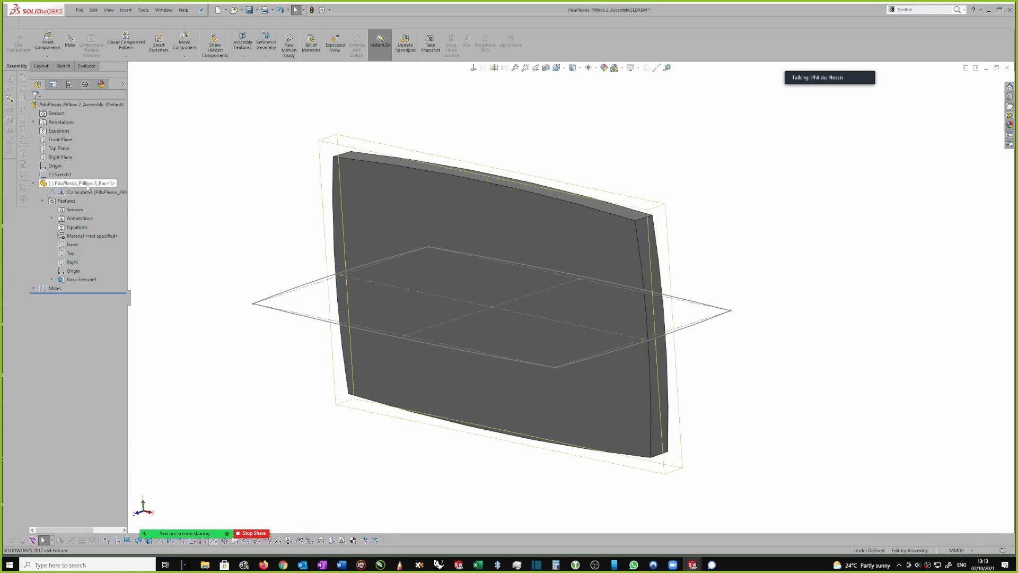
Open the box part in its own window and examine the orientation of the sketch under its extrusion.
click(88, 185)
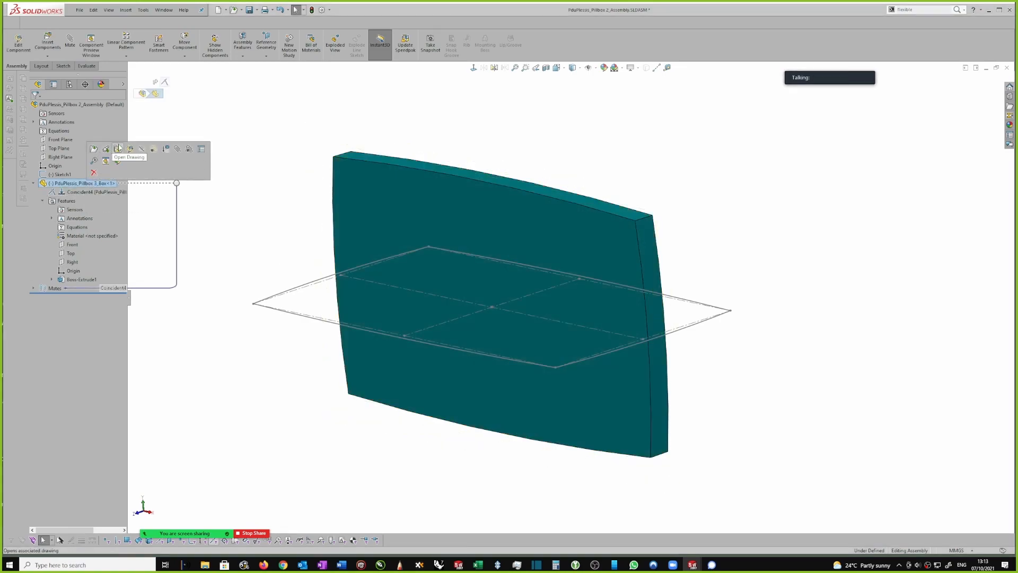
click(94, 149)
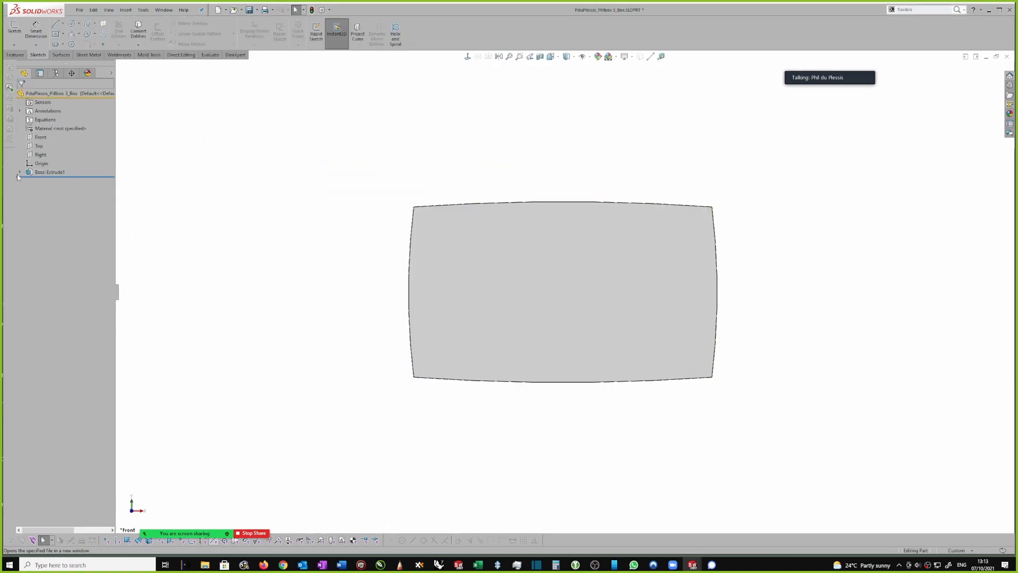
click(20, 172)
click(56, 181)
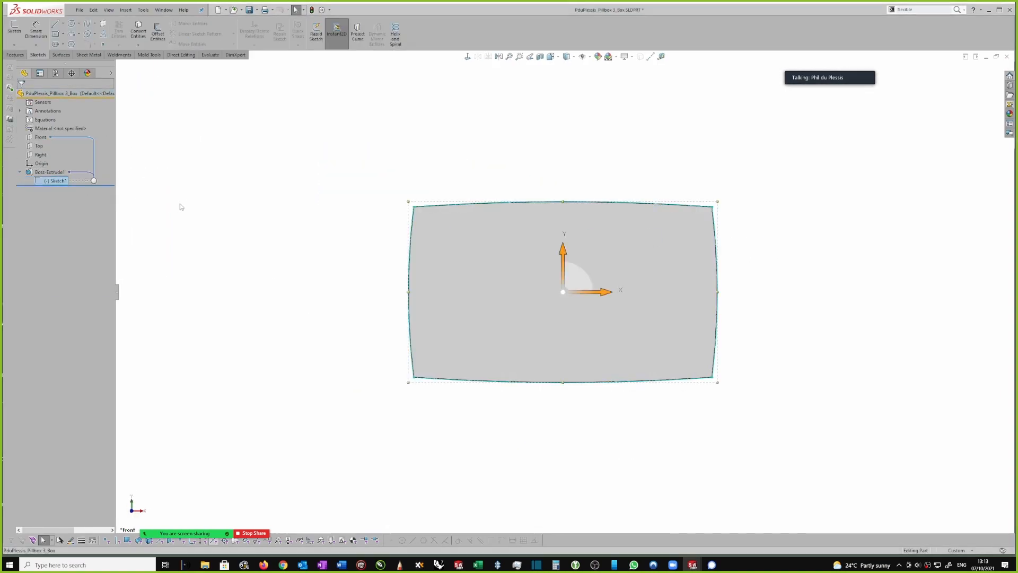
scroll(175, 207, up, 1)
scroll(458, 218, down, 1)
middle_drag(610, 230, 429, 211)
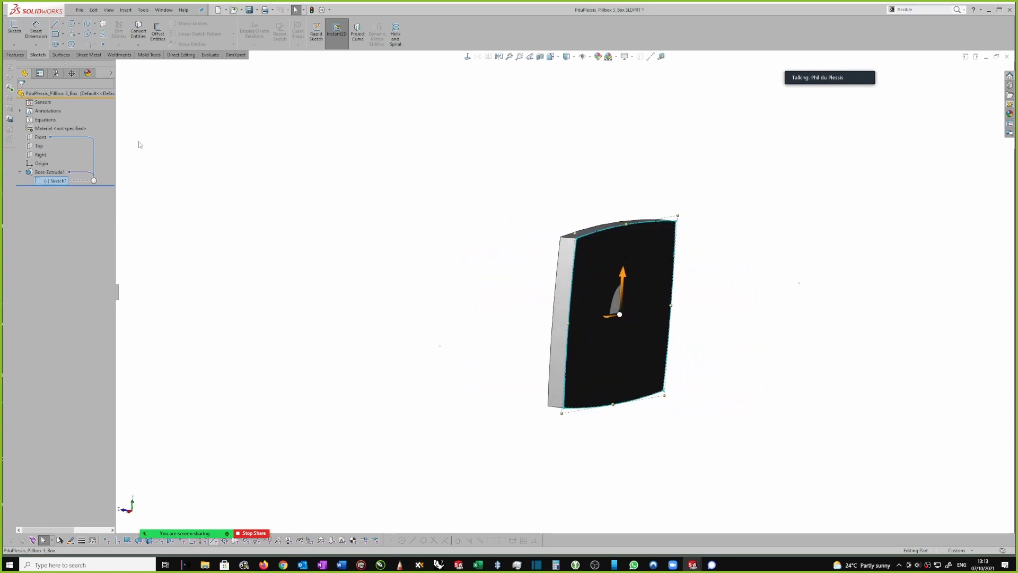
Reassign the extrusion's sketch from the Front plane to the Top plane and save the box part.
right_click(49, 182)
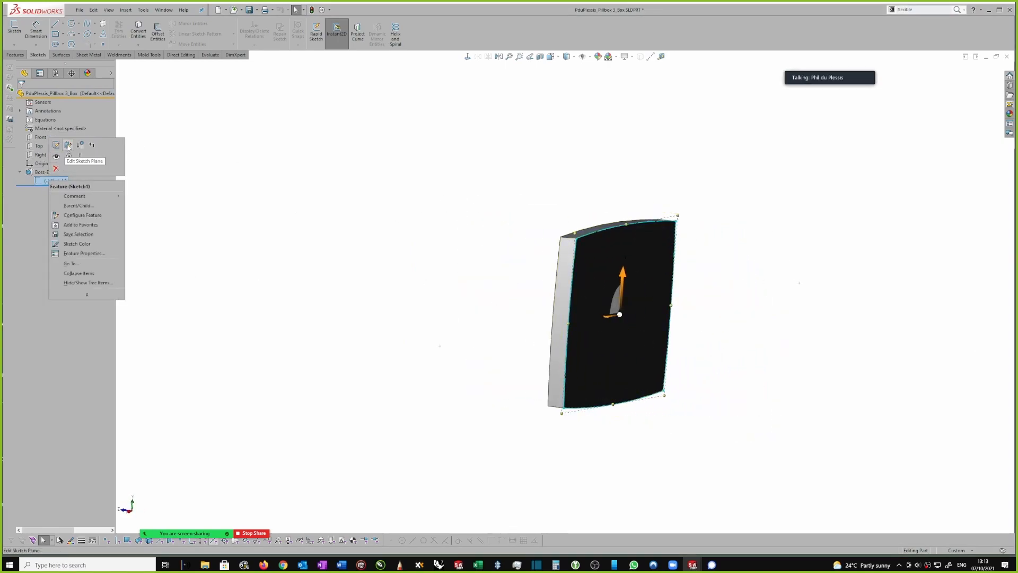
click(68, 146)
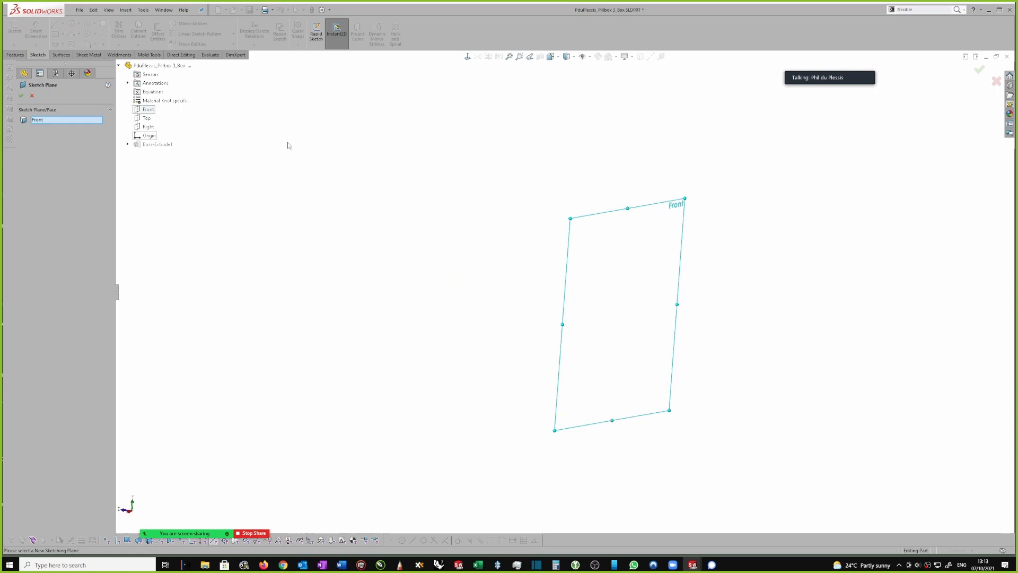
click(146, 118)
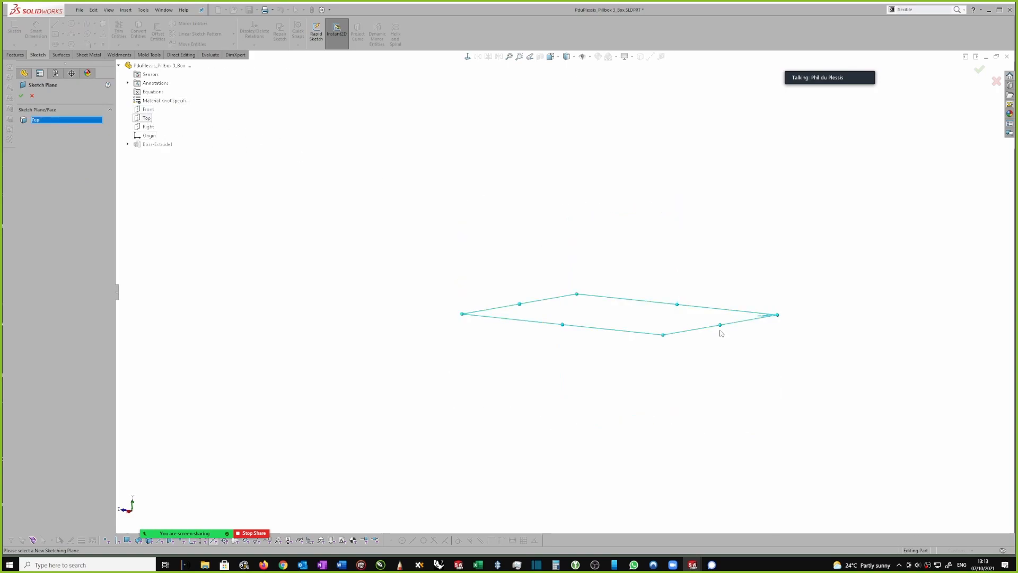
middle_drag(718, 300, 726, 272)
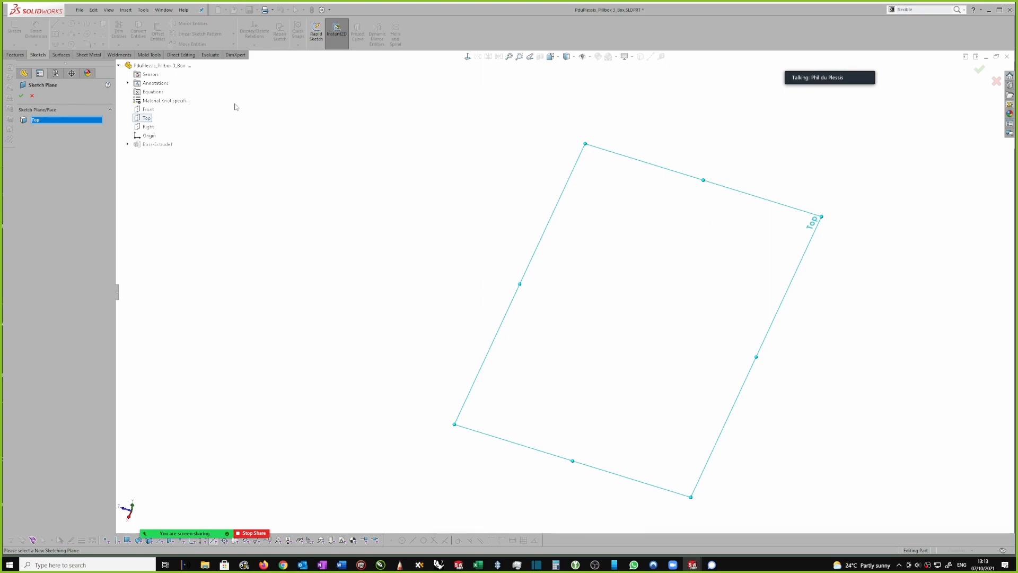
click(980, 73)
click(875, 210)
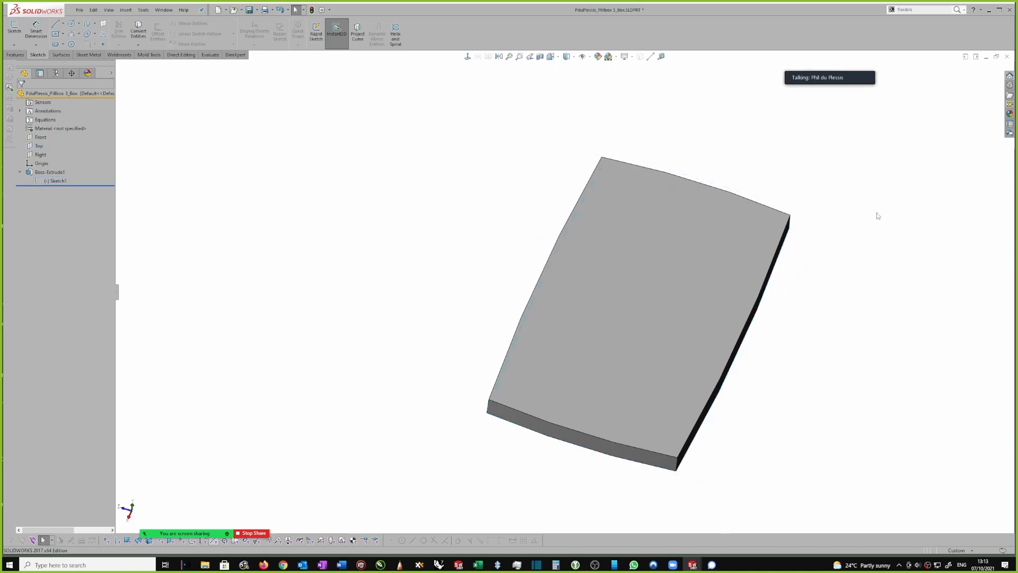
key(ctrl+s)
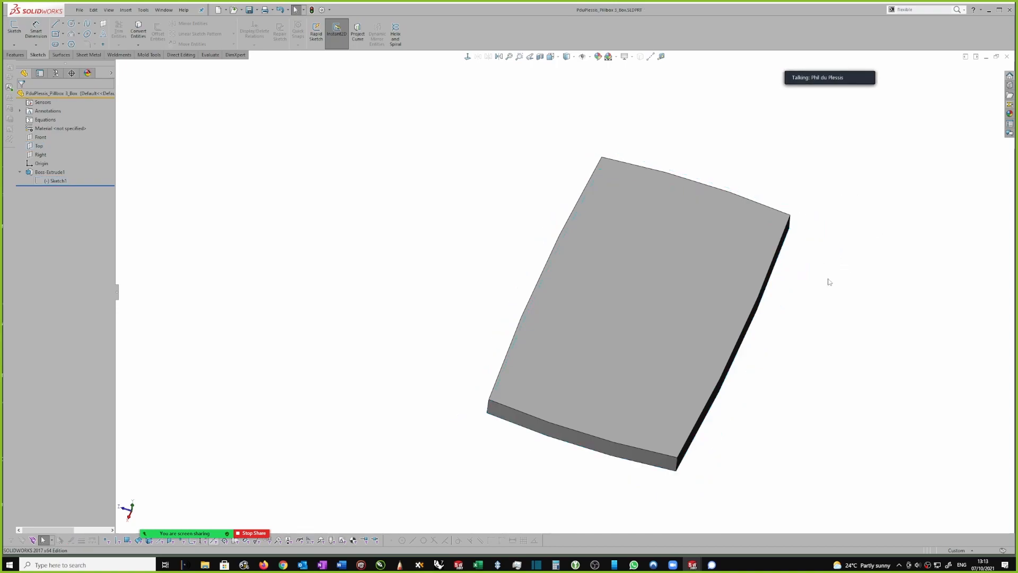
Switch back to the pillbox assembly and move the box slightly off the layout sketch to test its remaining freedom.
key(ctrl+Tab)
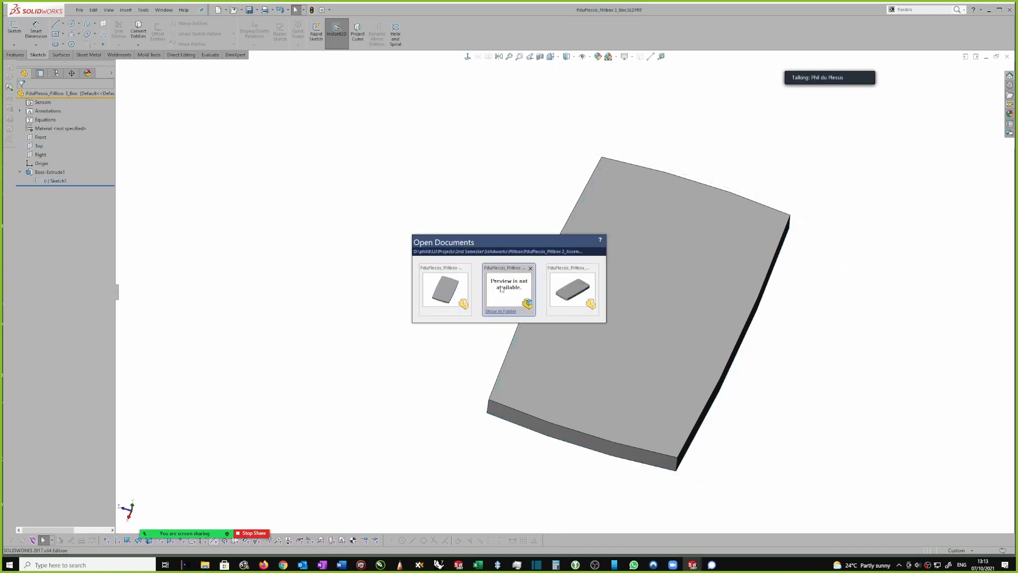
click(503, 290)
middle_drag(550, 234, 477, 228)
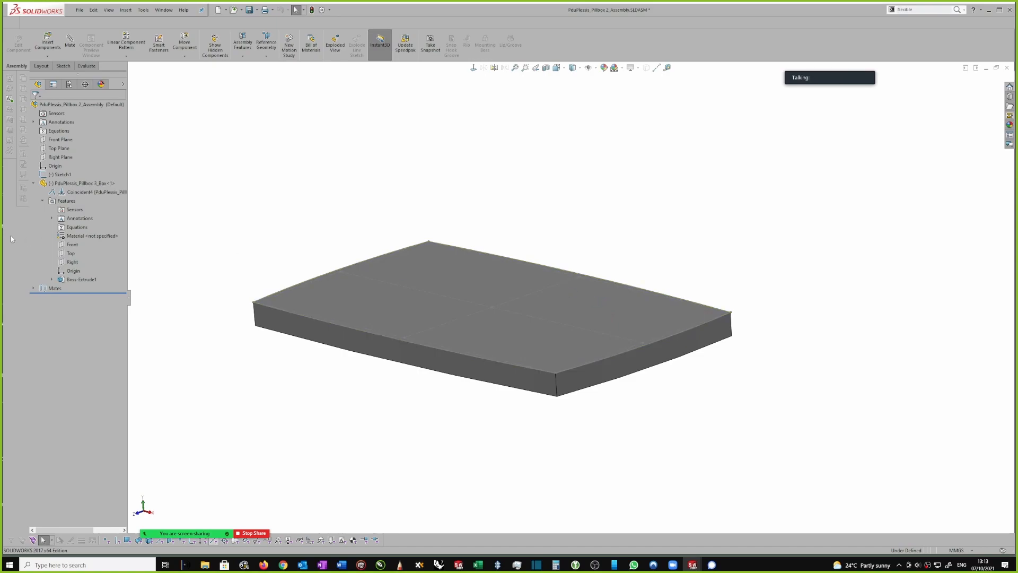
click(422, 298)
mouse_move(421, 297)
mouse_down()
mouse_move(450, 273)
mouse_move(426, 282)
mouse_up()
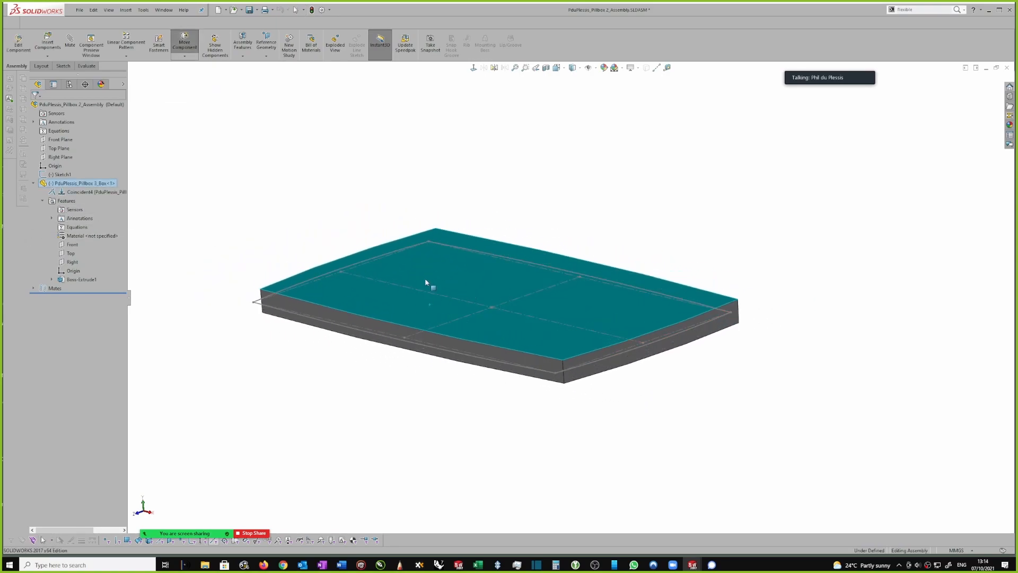
Undo the box's test move and mate its Right plane coincident with the assembly's Right Plane.
key(ctrl+z)
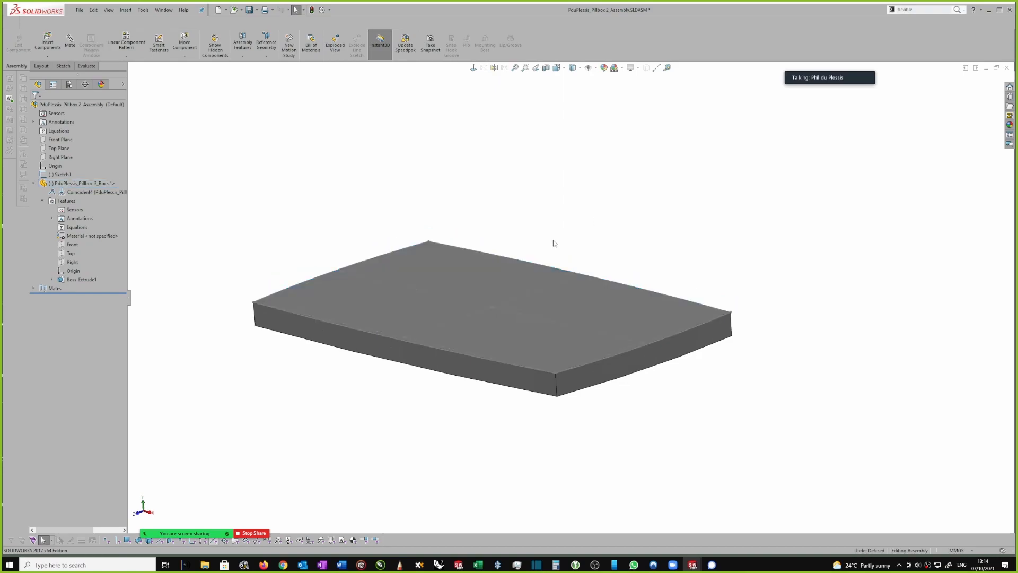
click(72, 262)
ctrl+click(67, 157)
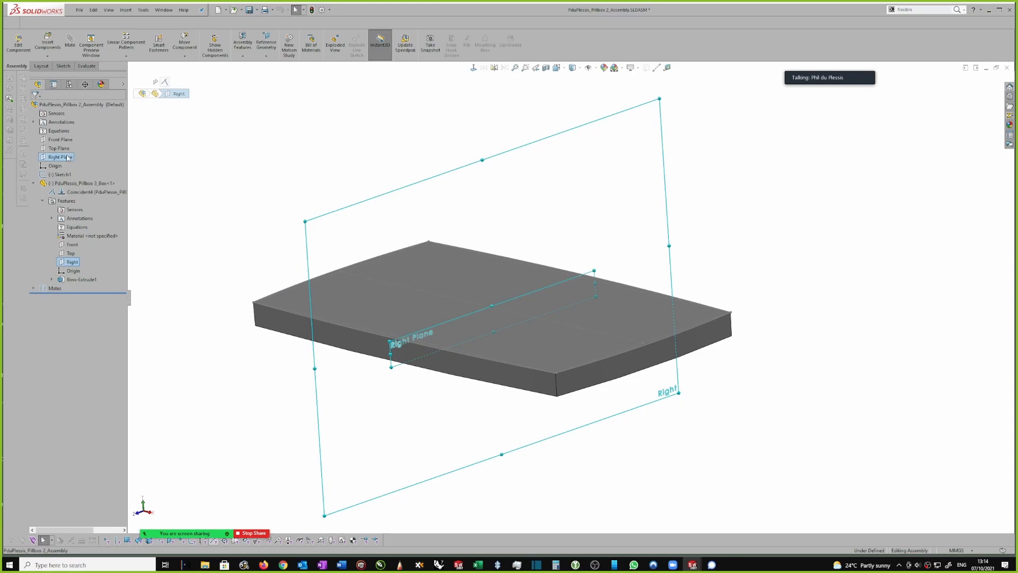
click(70, 45)
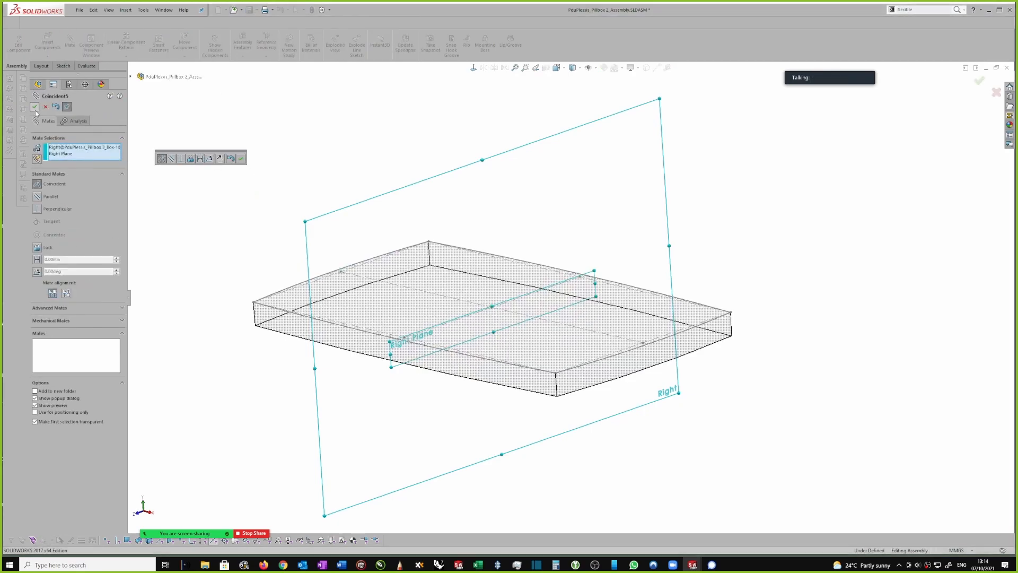
click(35, 108)
Mate the box part's Top plane coincident with the assembly's Top Plane and finish mating.
click(131, 77)
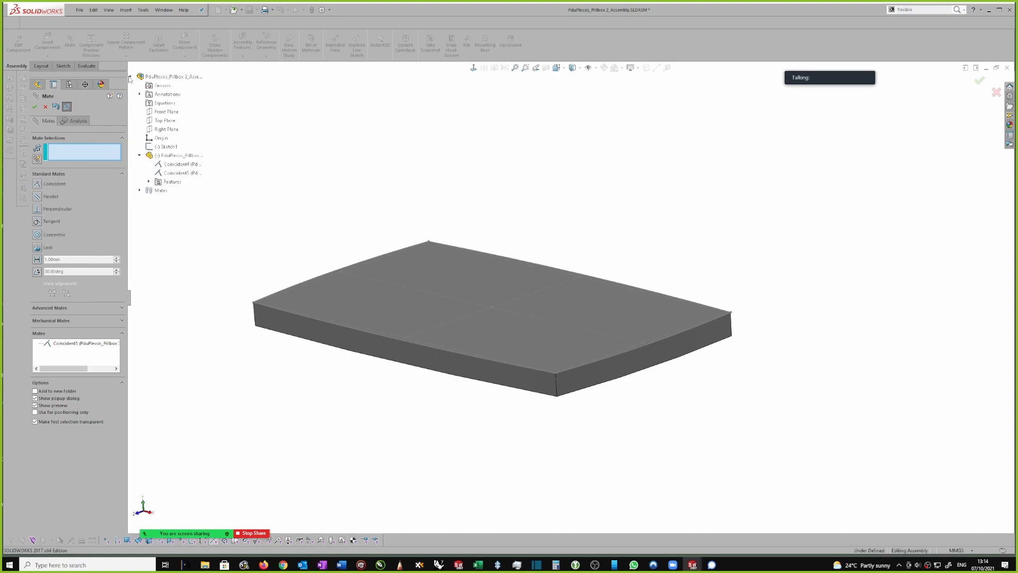
click(165, 121)
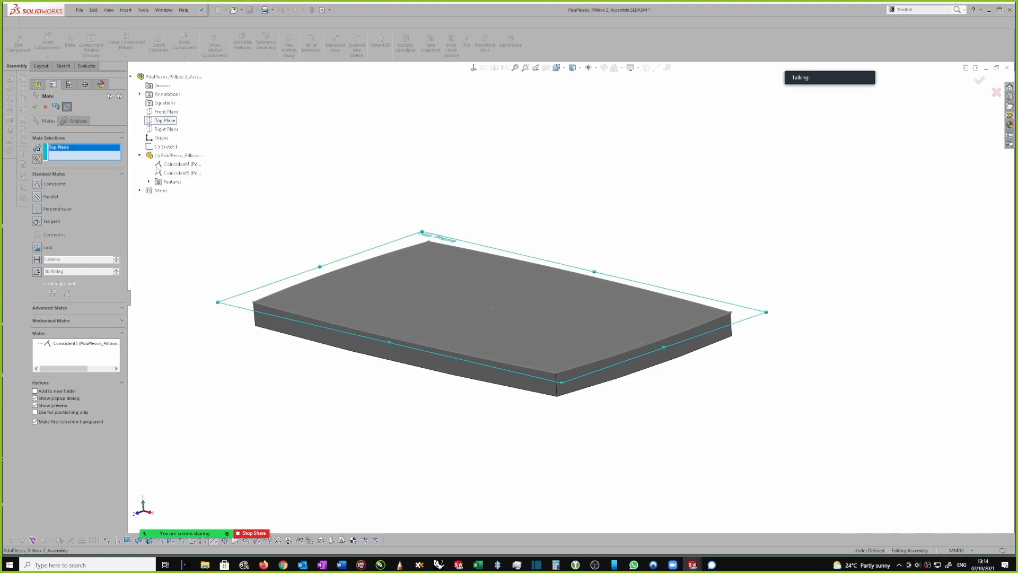
click(149, 182)
click(175, 236)
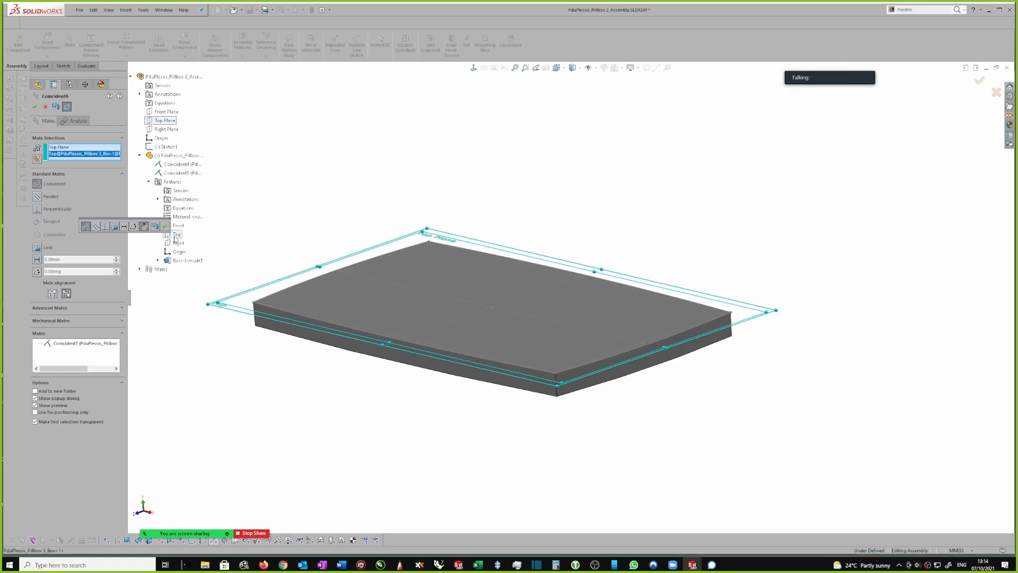
click(165, 227)
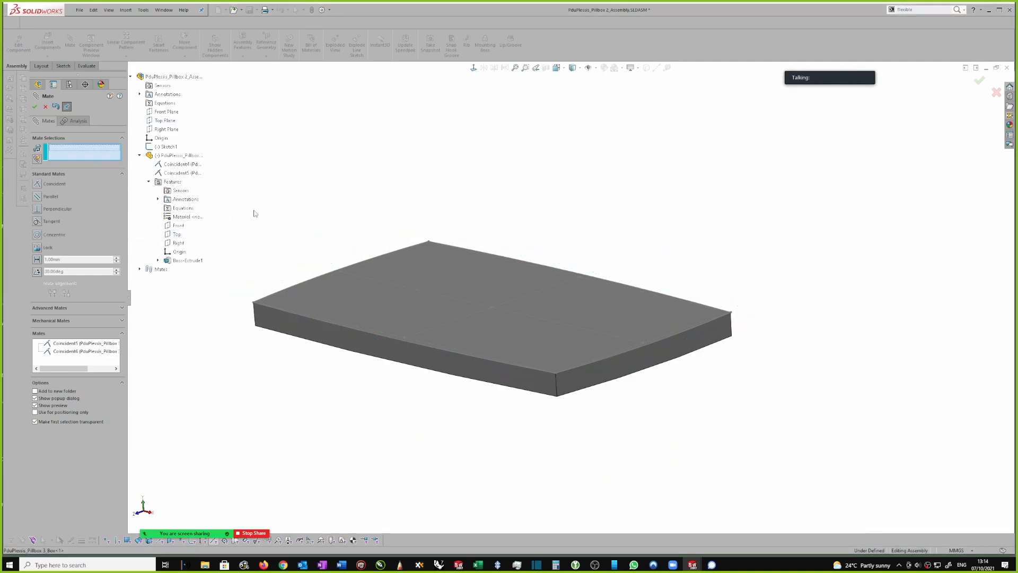
click(35, 108)
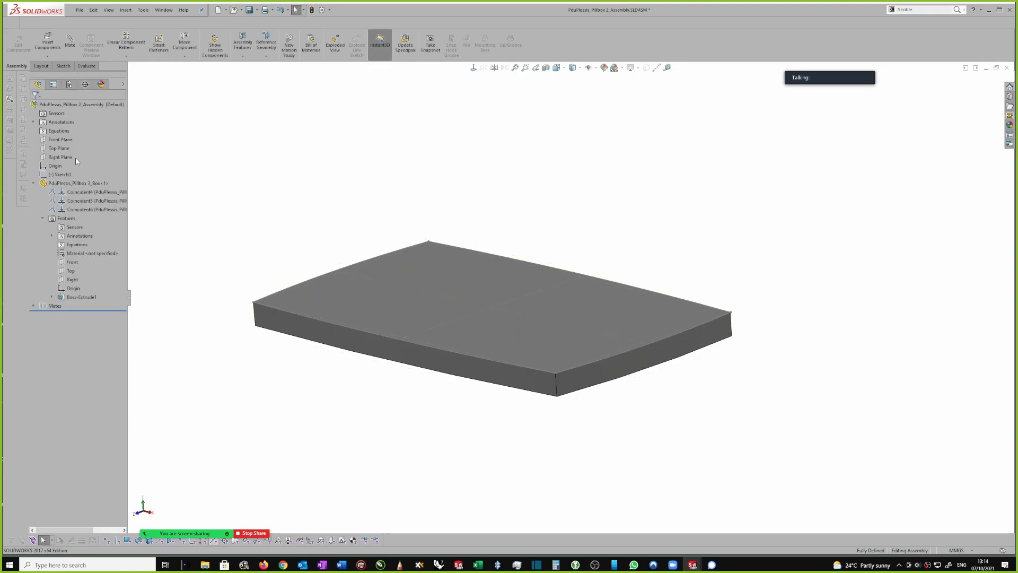
Add another coincident mate between the assembly's Front Plane and the box's Front plane, and test whether the box still moves.
click(60, 139)
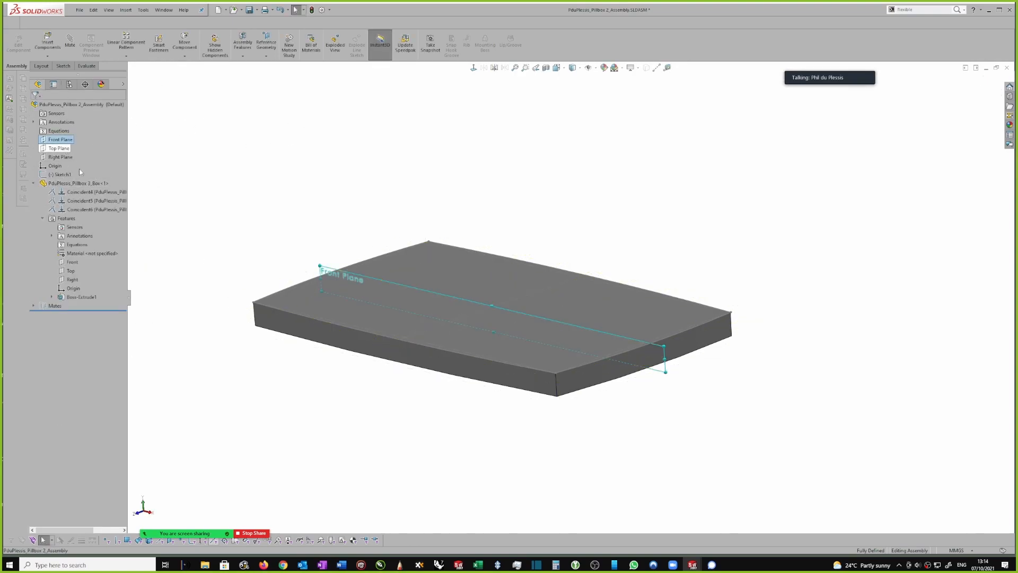
ctrl+click(68, 262)
click(76, 268)
middle_drag(305, 228, 511, 291)
drag(511, 292, 554, 300)
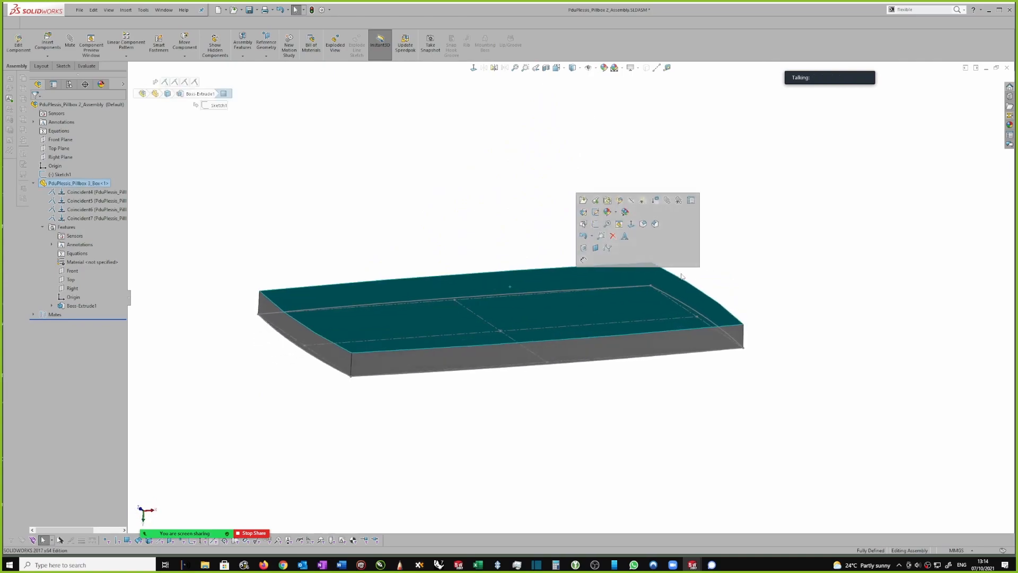
click(730, 249)
middle_drag(729, 248, 735, 258)
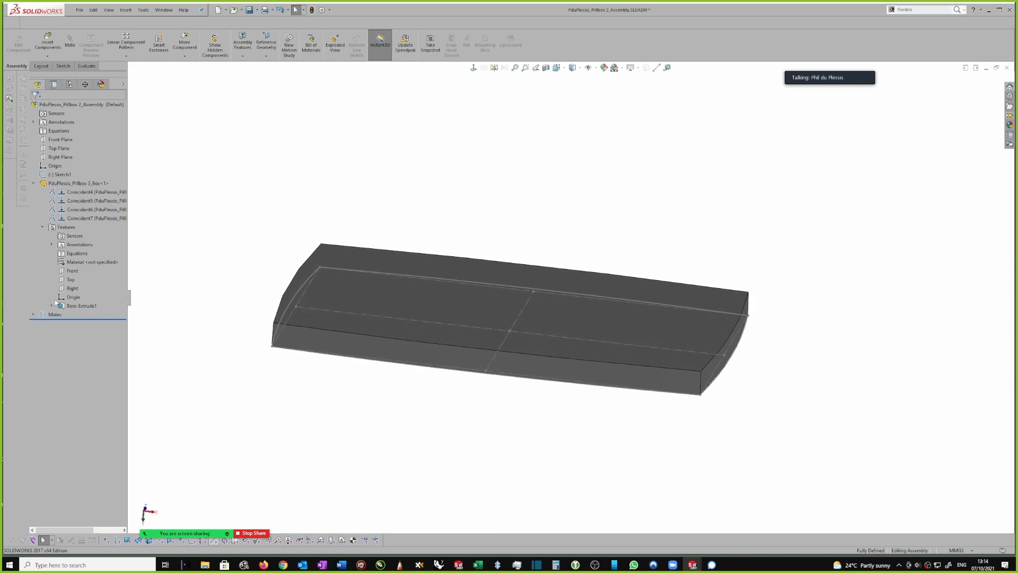
Set the layout sketch's short-side dimension to 90 mm and compare the box with the changed layout.
click(67, 175)
double_click(247, 302)
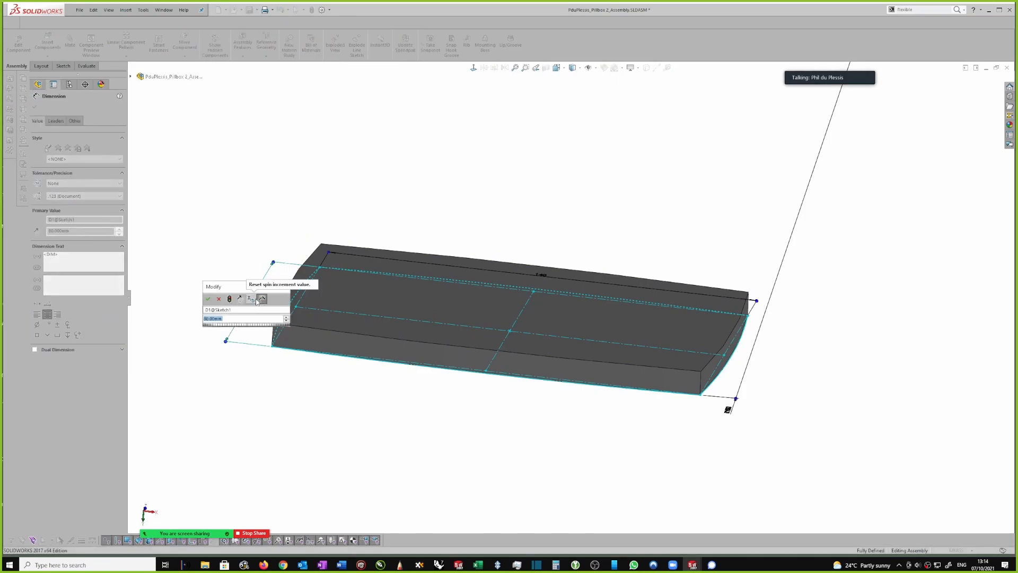
text(90)
key(Return)
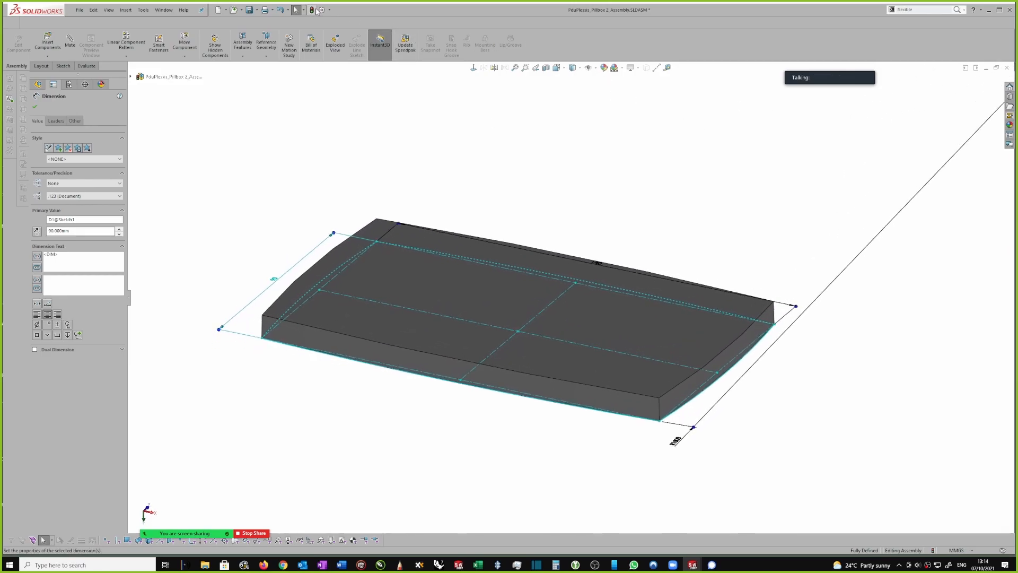
click(381, 135)
middle_drag(462, 245, 498, 309)
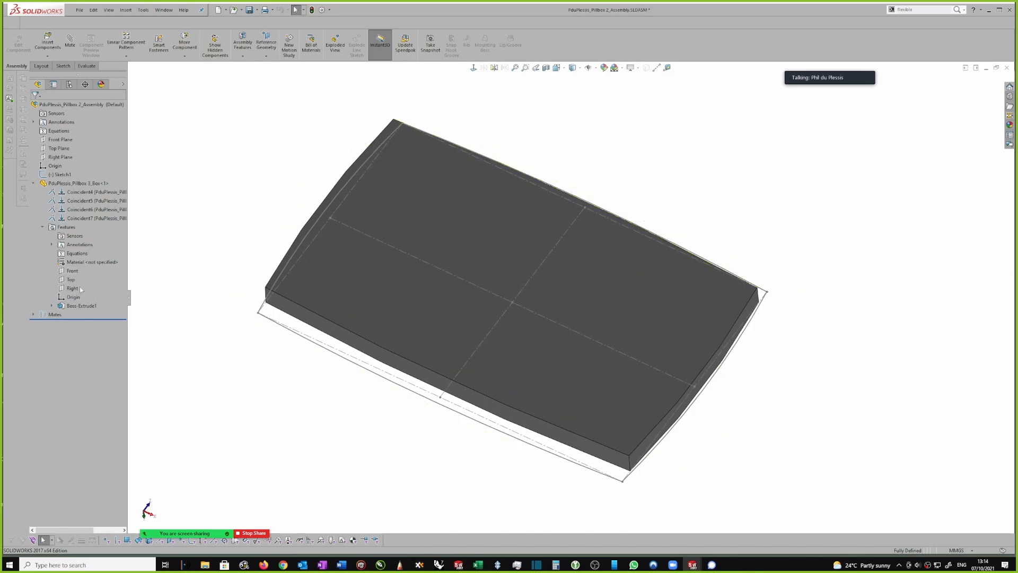
Edit the sketch under the box's extrusion in context and delete both short-side arcs and the lower long-side arc.
click(52, 305)
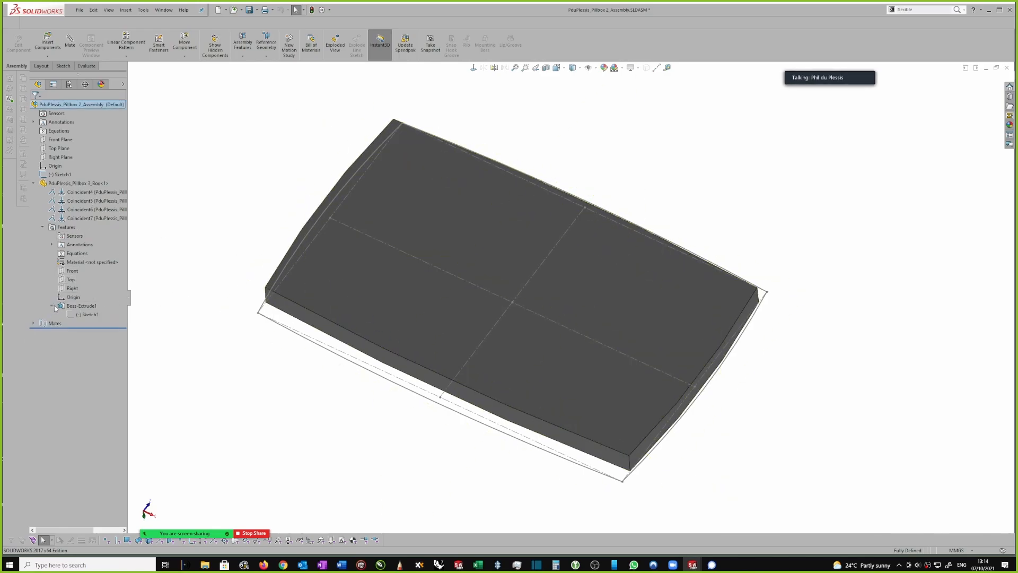
click(88, 315)
click(99, 280)
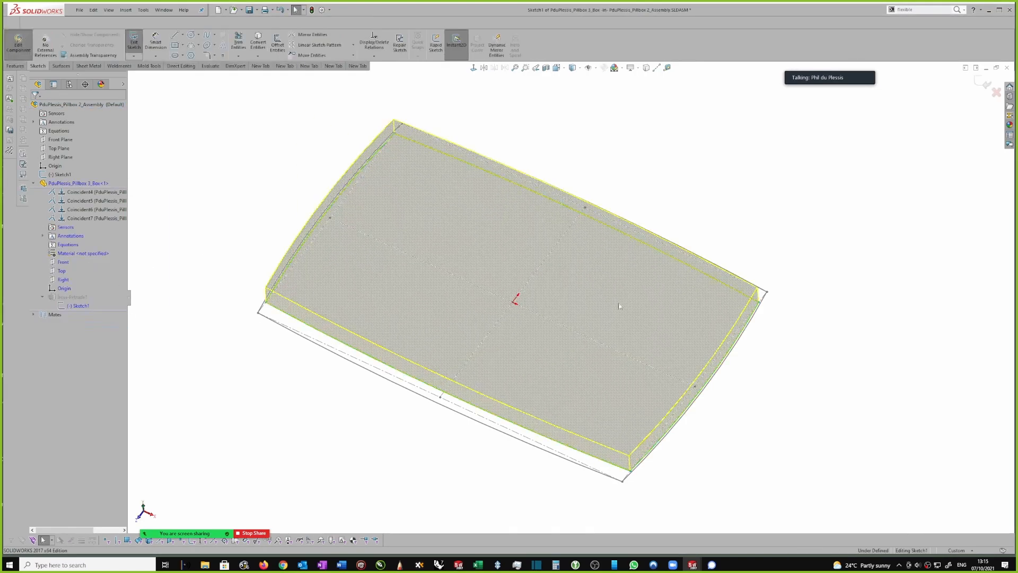
right_click(791, 324)
click(811, 312)
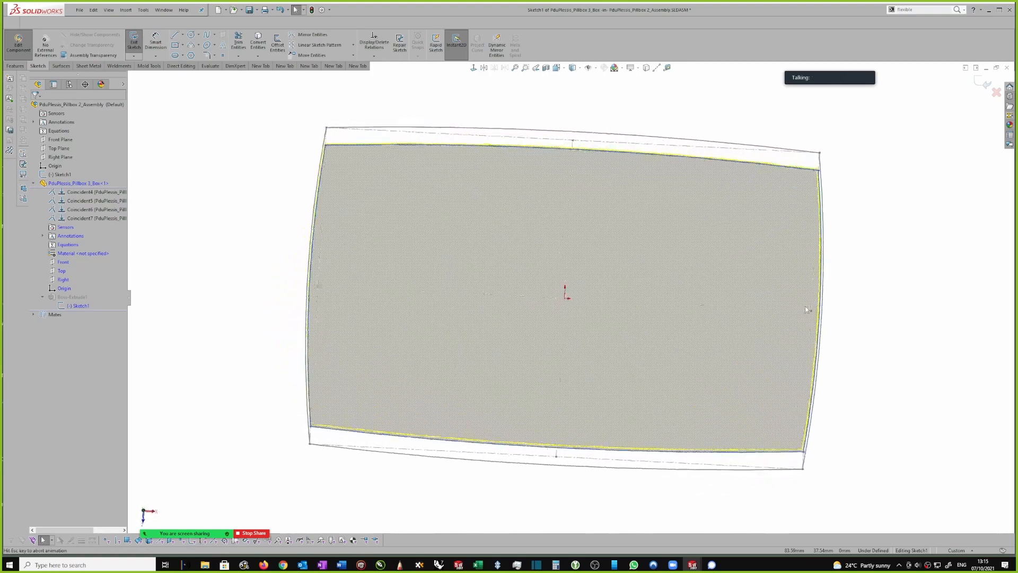
click(755, 154)
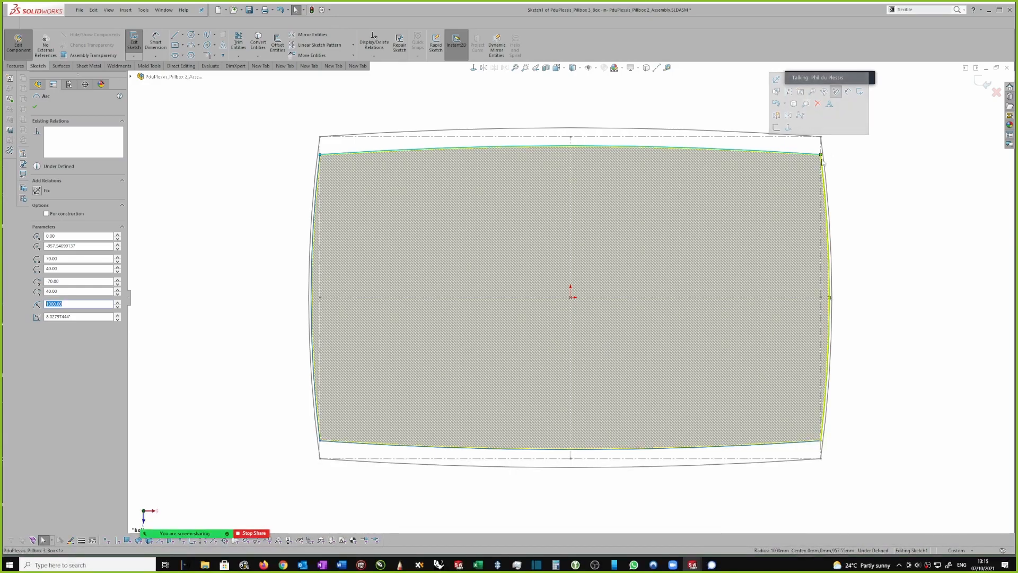
click(824, 165)
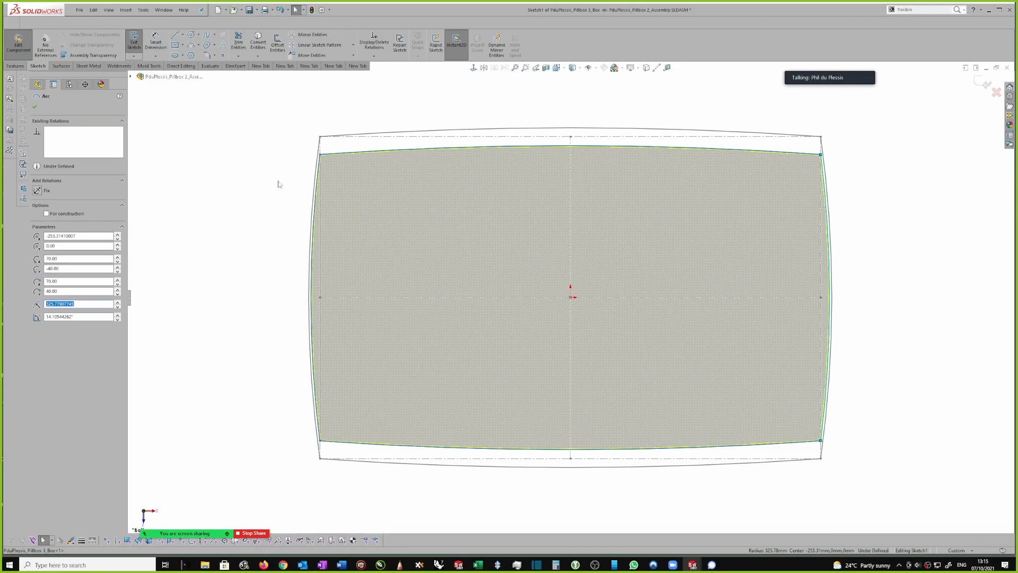
ctrl+click(314, 207)
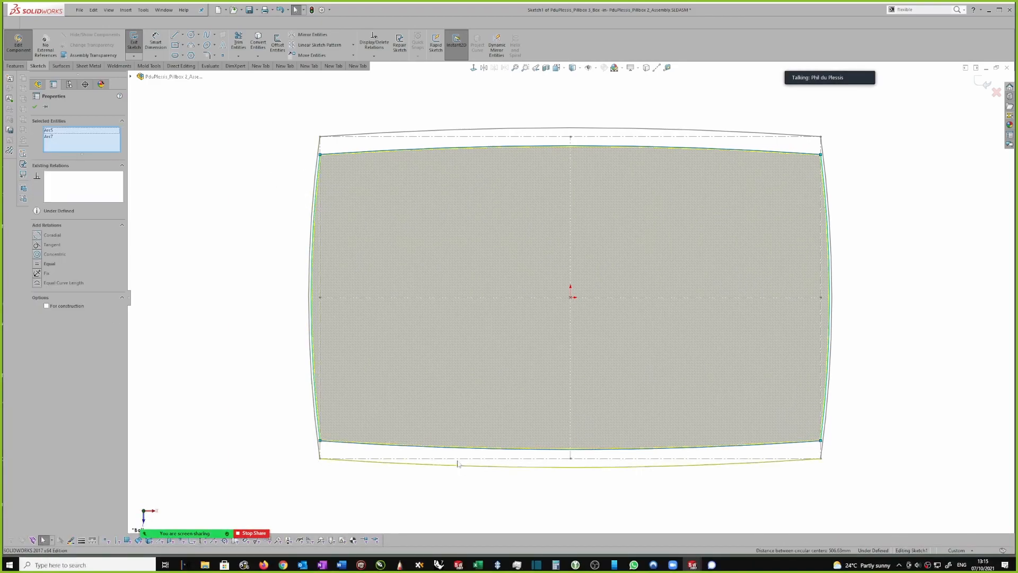
ctrl+click(461, 447)
click(895, 335)
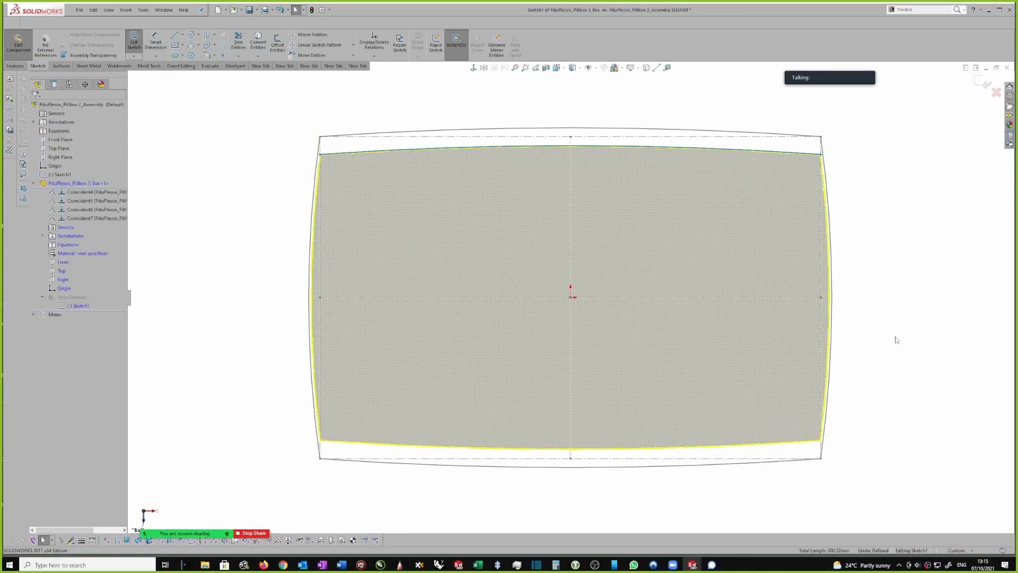
Convert the layout sketch's four outer arcs into entities of the box's extrusion sketch.
scroll(843, 171, down, 2)
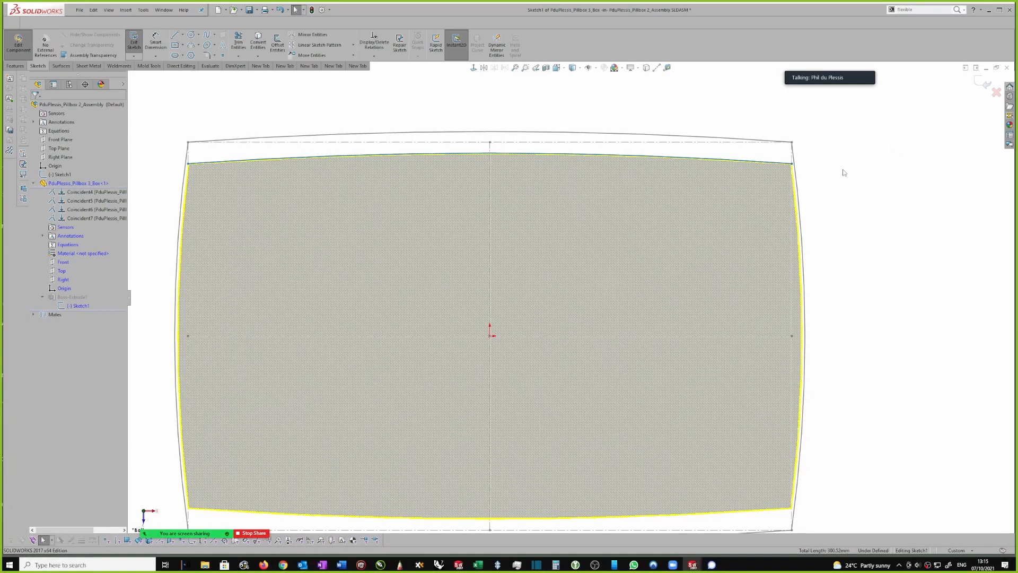
scroll(757, 152, up, 3)
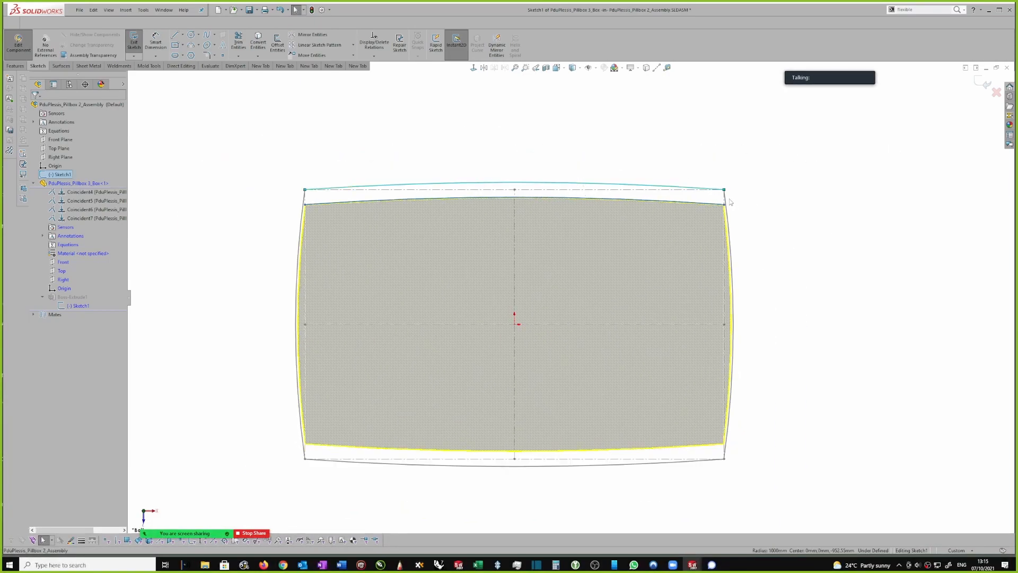
click(303, 211)
ctrl+click(305, 224)
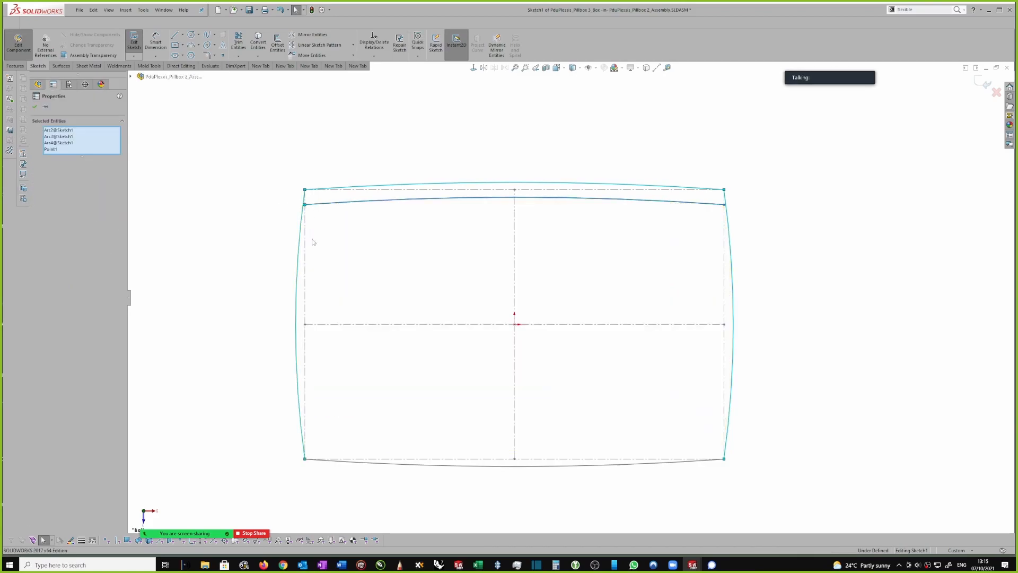
ctrl+click(398, 466)
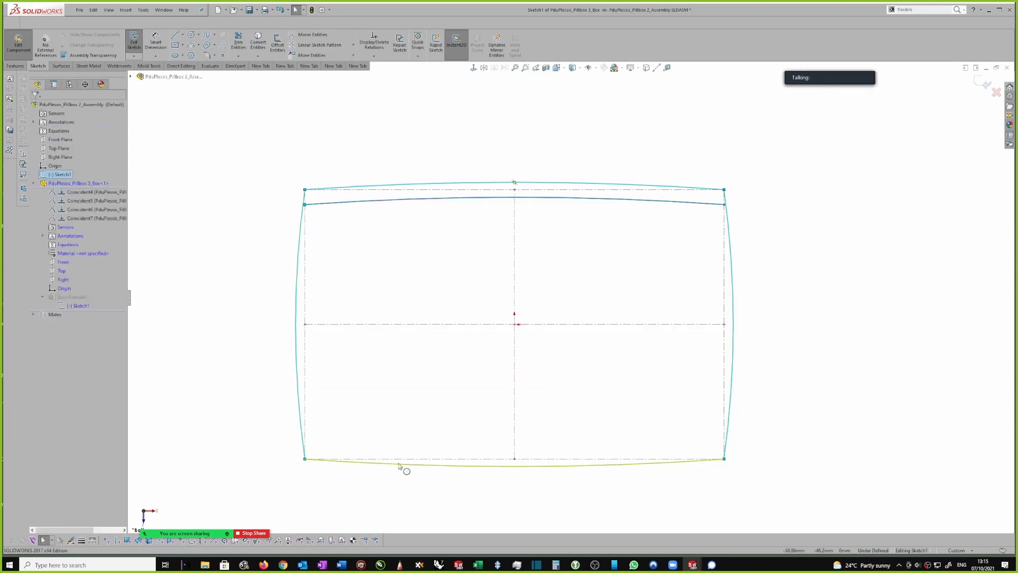
ctrl+click(386, 203)
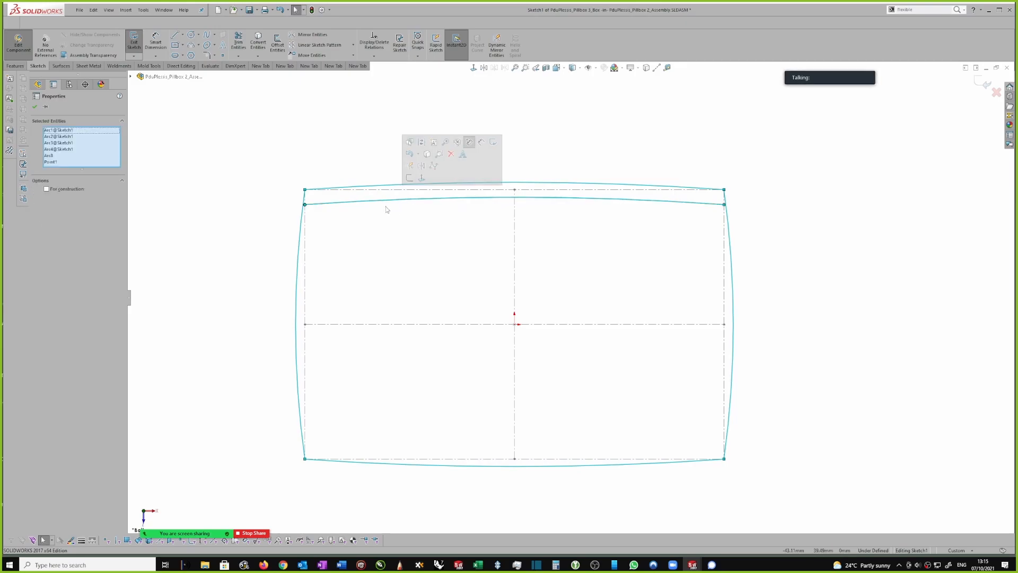
click(427, 153)
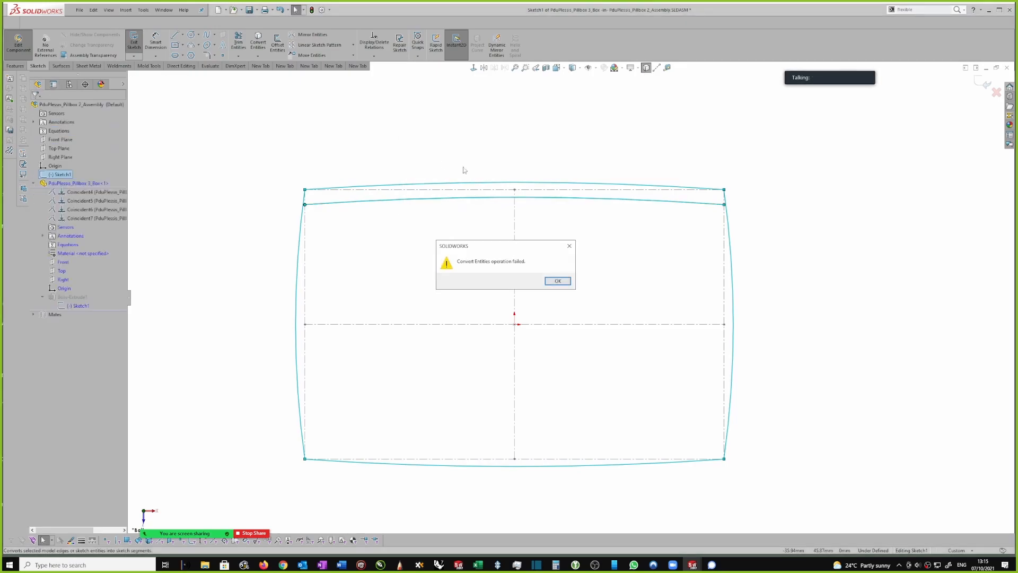
click(563, 283)
Delete the leftover upper arc of the old box profile, then exit the sketch and return to assembly editing.
click(384, 200)
key(Delete)
scroll(663, 291, up, 1)
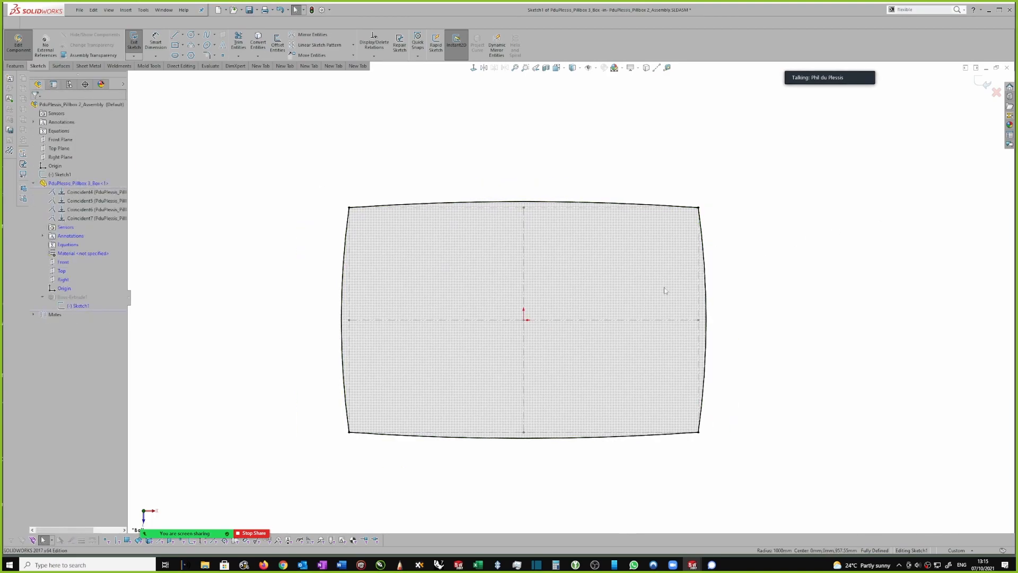
scroll(698, 326, down, 1)
click(981, 88)
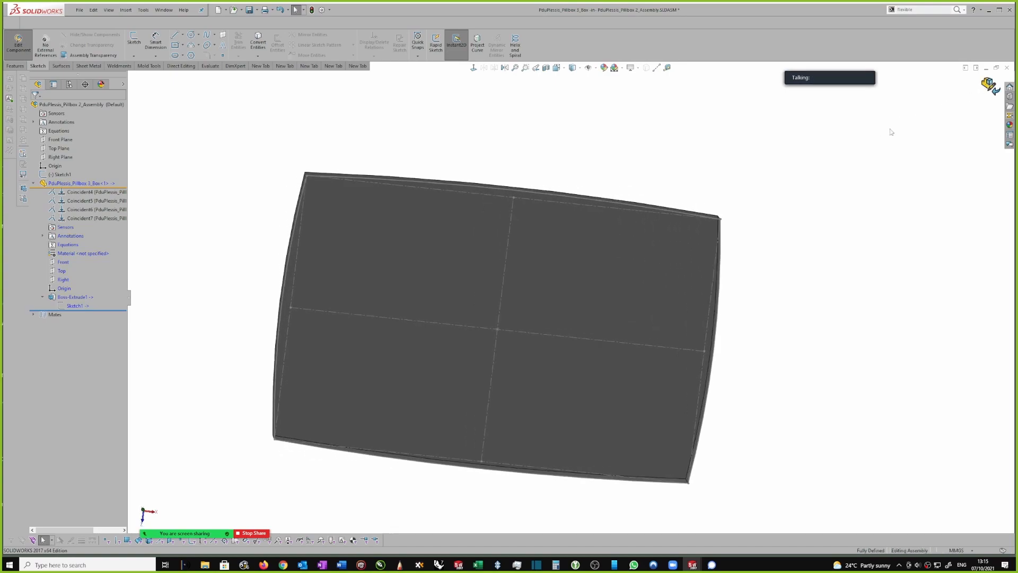
click(989, 85)
Reduce the layout sketch's short-side dimension and inspect whether the box follows the layout.
click(64, 176)
middle_drag(313, 233, 322, 306)
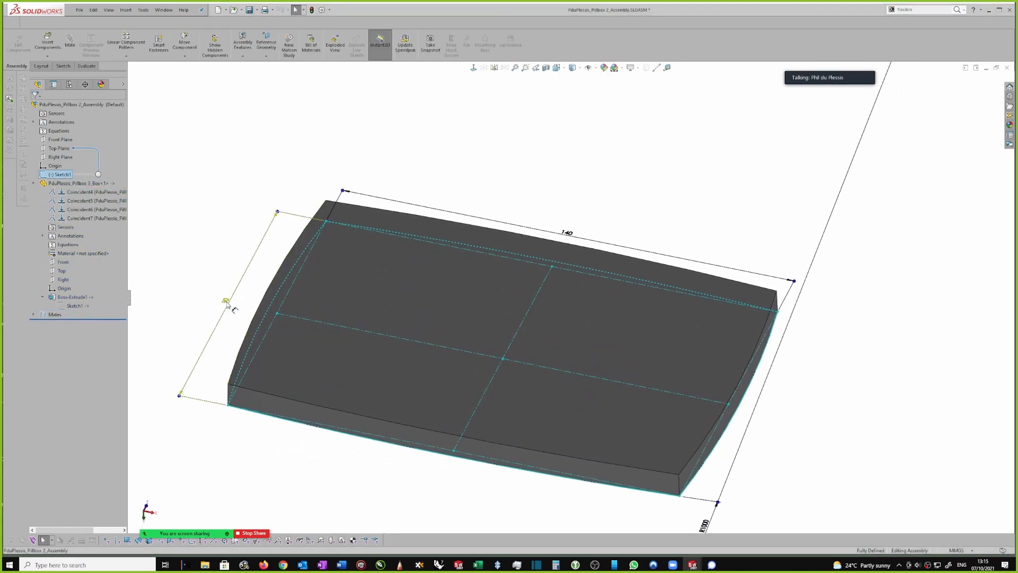
click(226, 302)
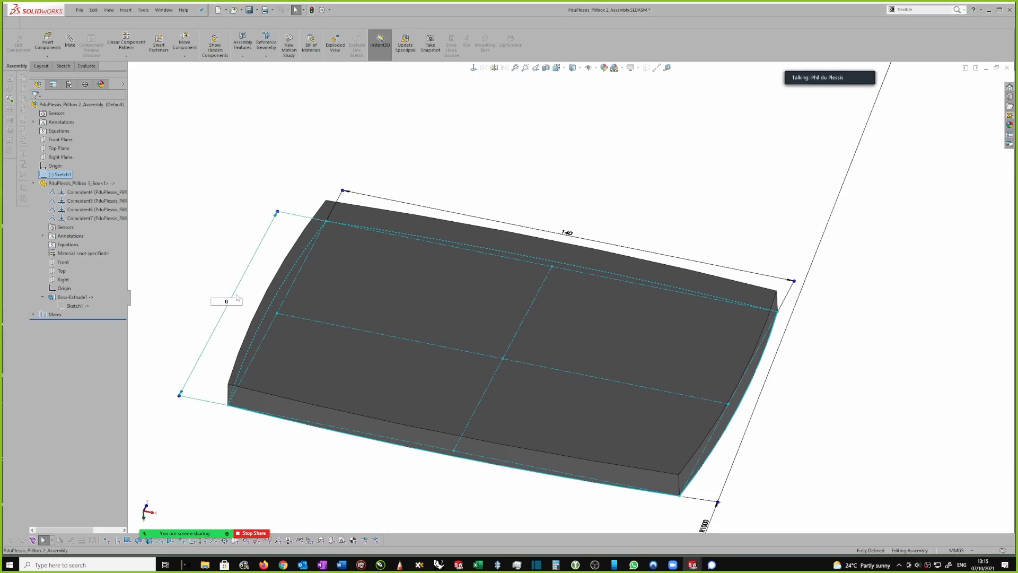
key(Return)
click(708, 172)
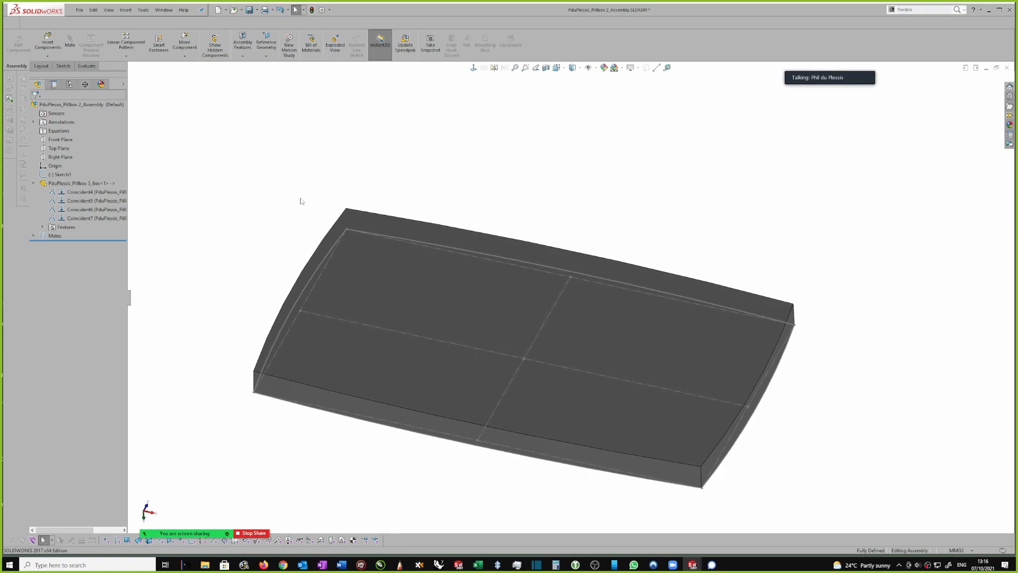
middle_drag(489, 205, 426, 288)
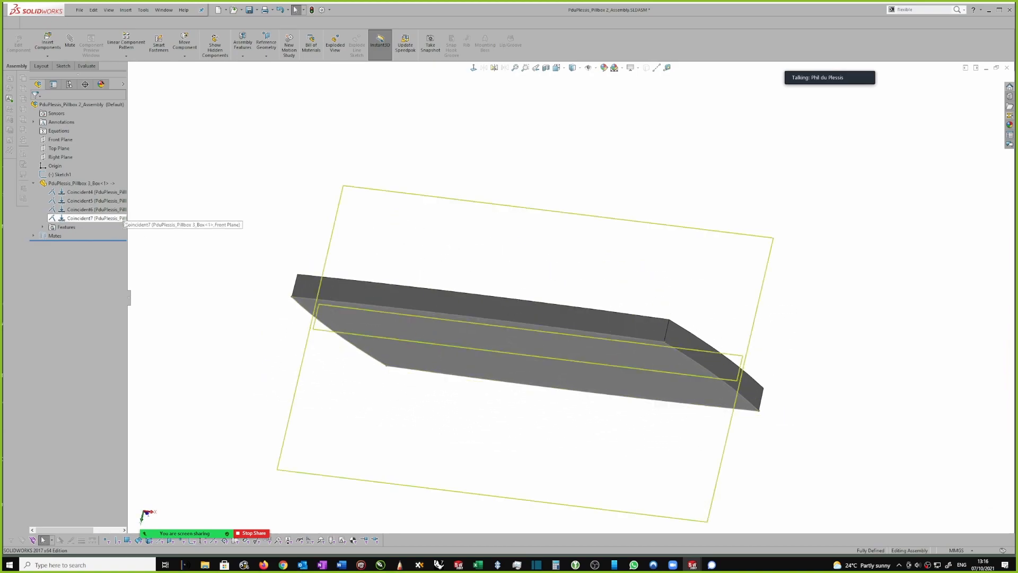
Insert a new part from the Part template, save it with a file name ending in "Pillbox 3_Lid", and place it on the box's large flat face.
click(50, 58)
click(58, 74)
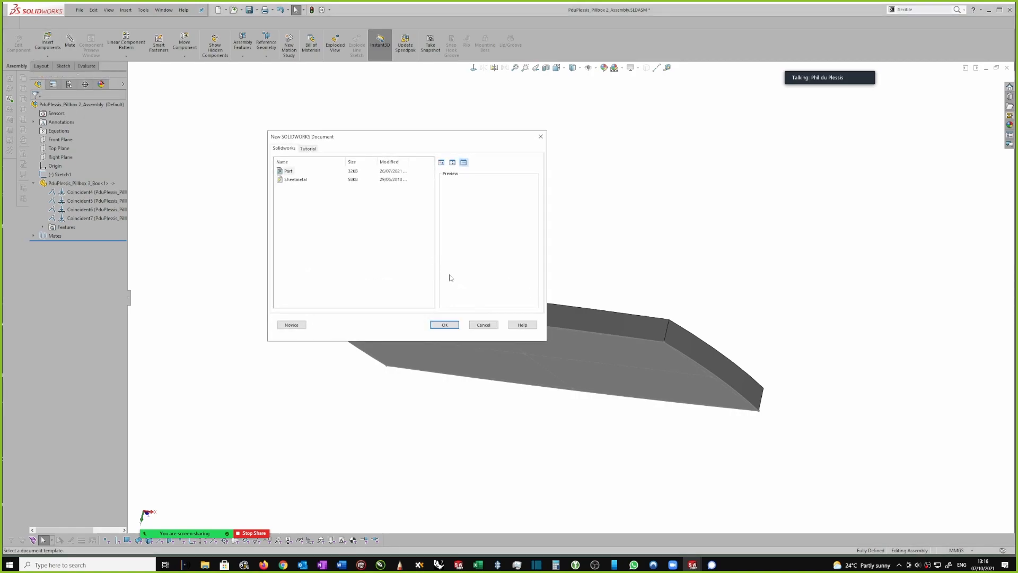
click(448, 324)
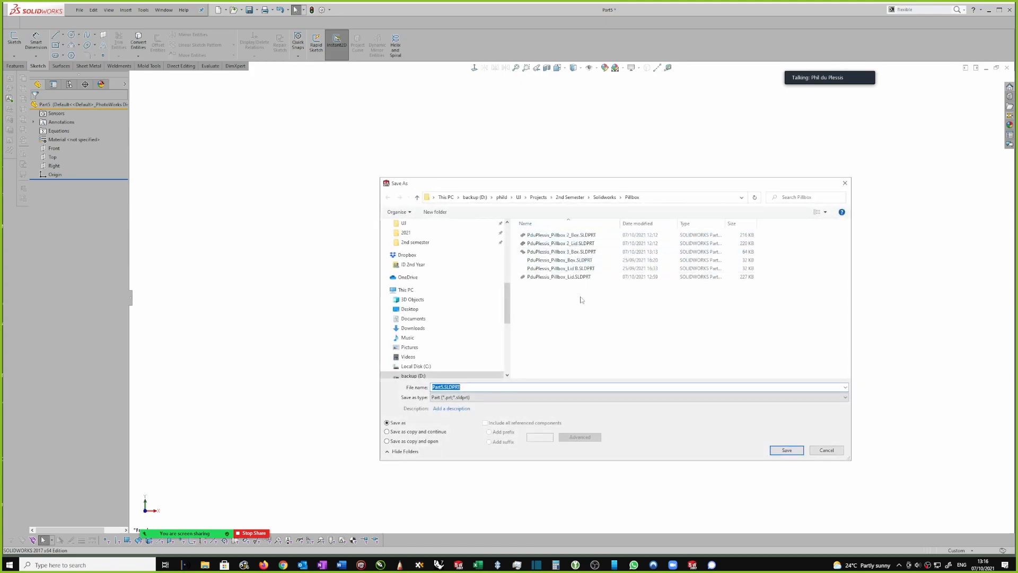
right_click(566, 245)
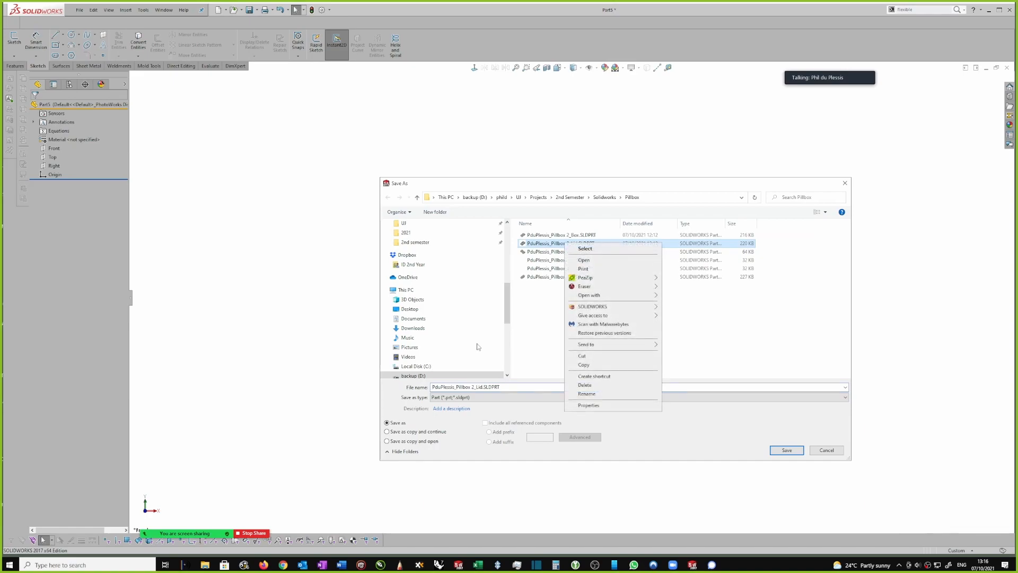
click(472, 388)
drag(472, 388, 475, 388)
text(3)
key(Return)
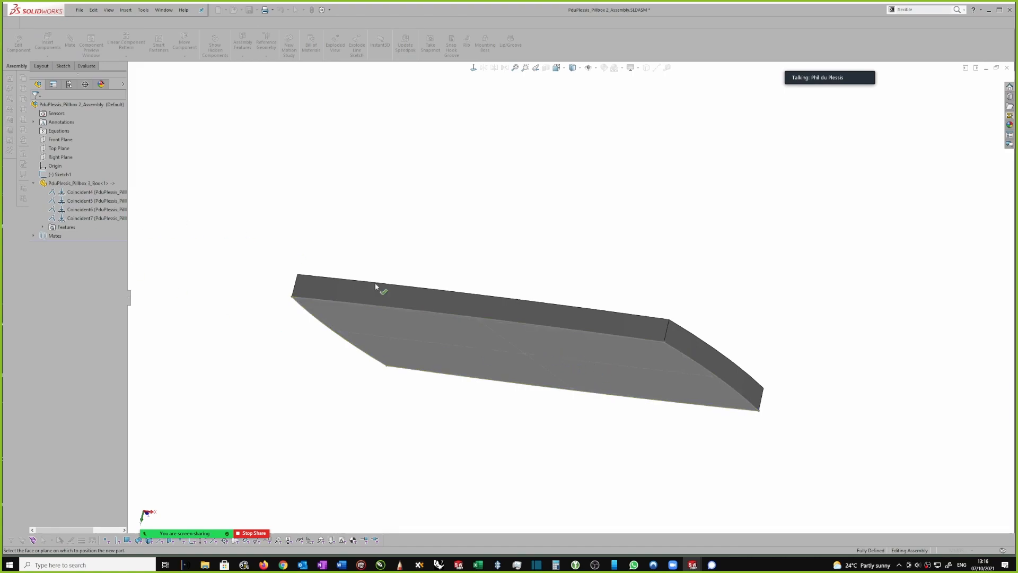
click(478, 335)
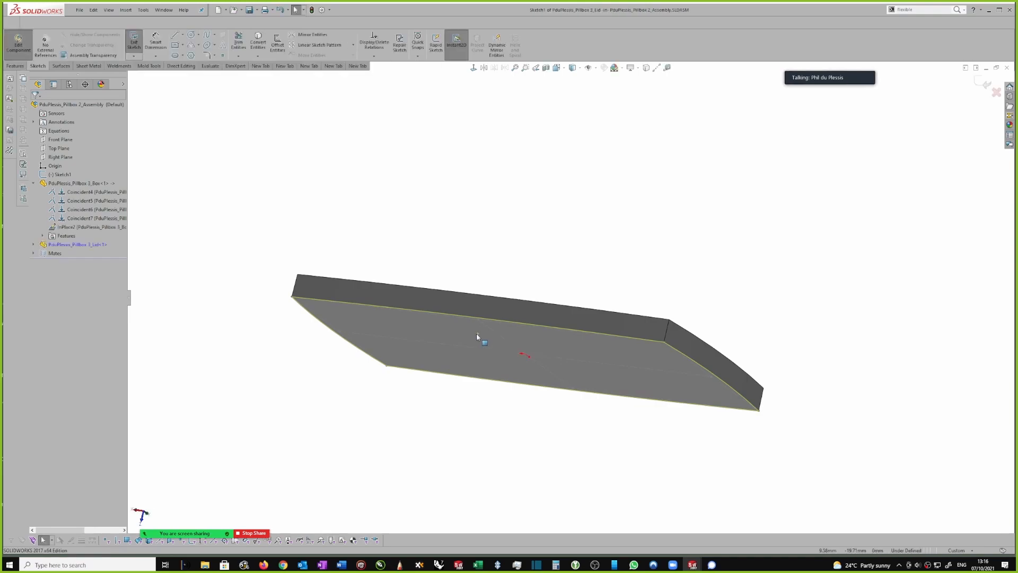
View the lid's sketch plane straight on, convert the assembly's layout sketch into lid sketch entities, and exit the sketch.
right_click(537, 242)
click(555, 226)
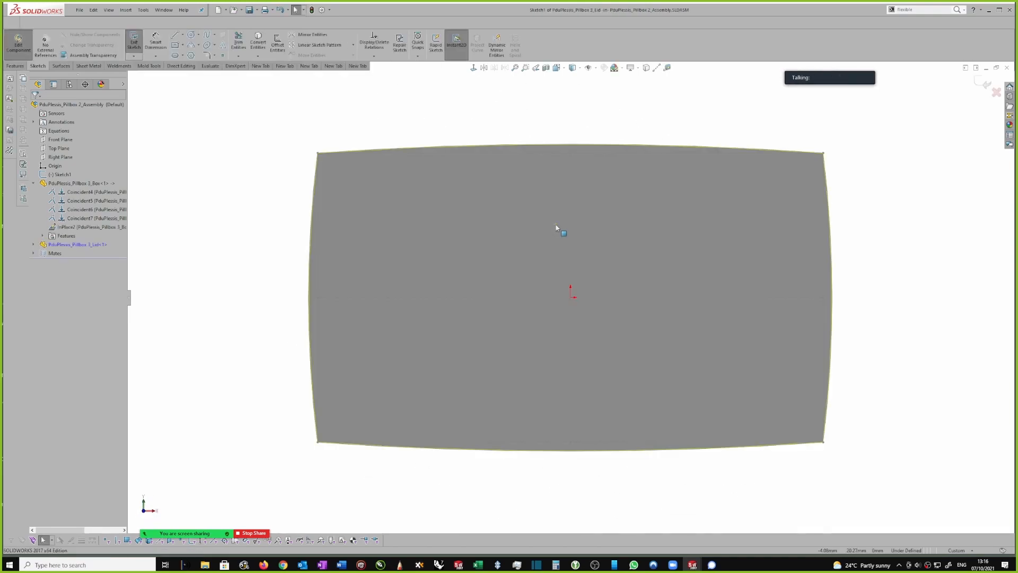
click(61, 176)
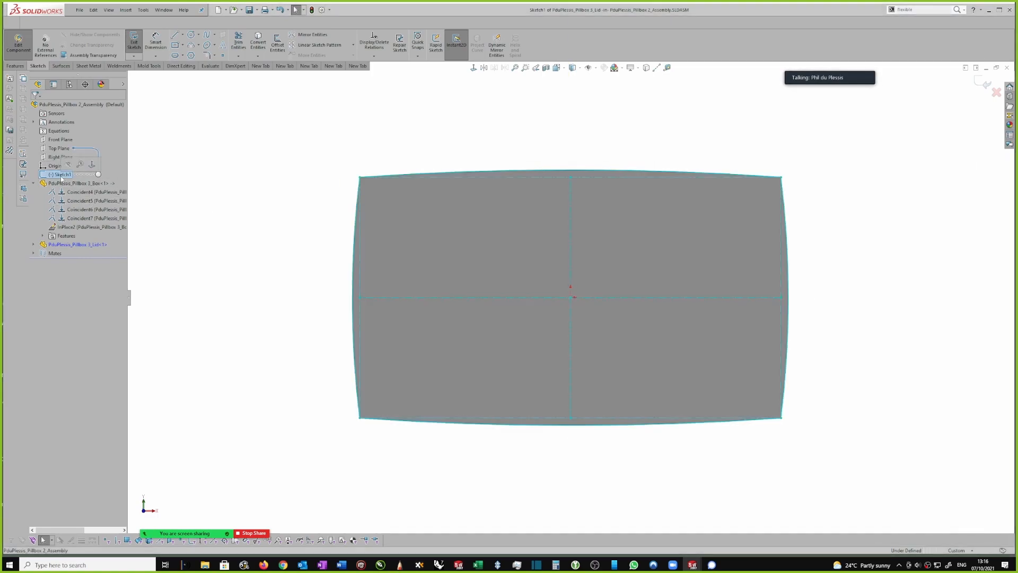
right_click(159, 167)
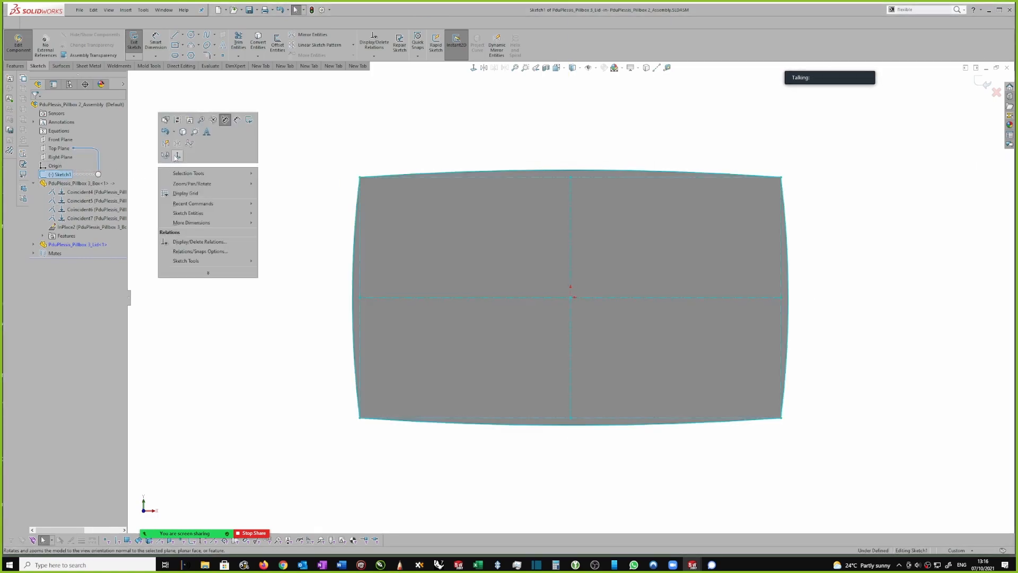
click(184, 132)
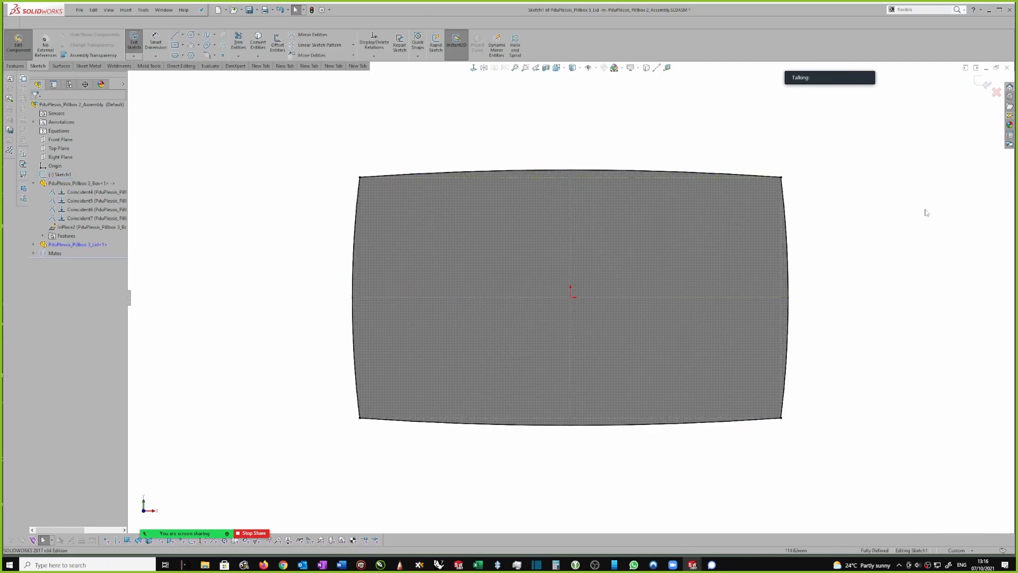
click(983, 87)
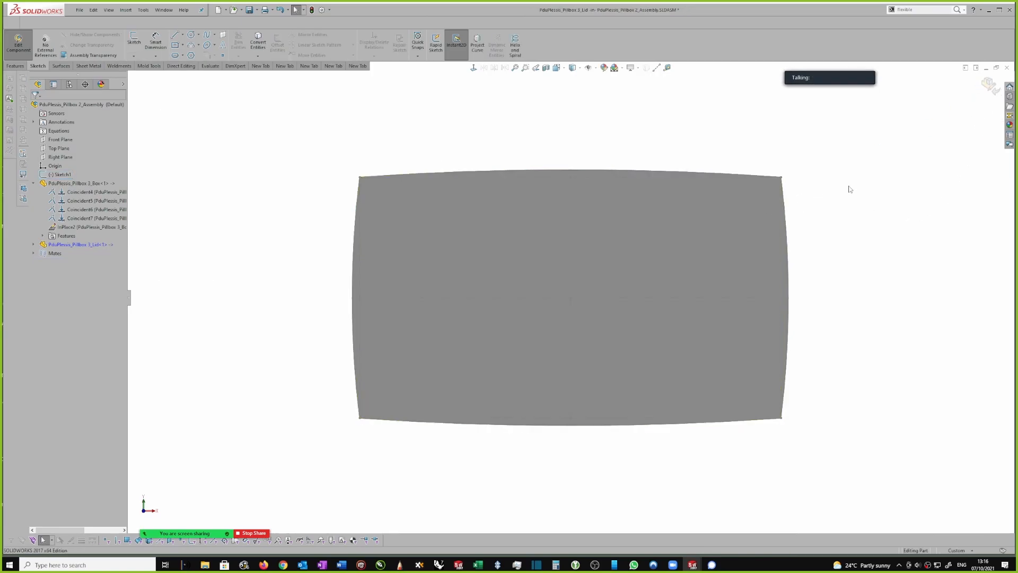
Extrude the lid's converted sketch 12 mm with a 1° draft, then return to assembly editing.
click(33, 244)
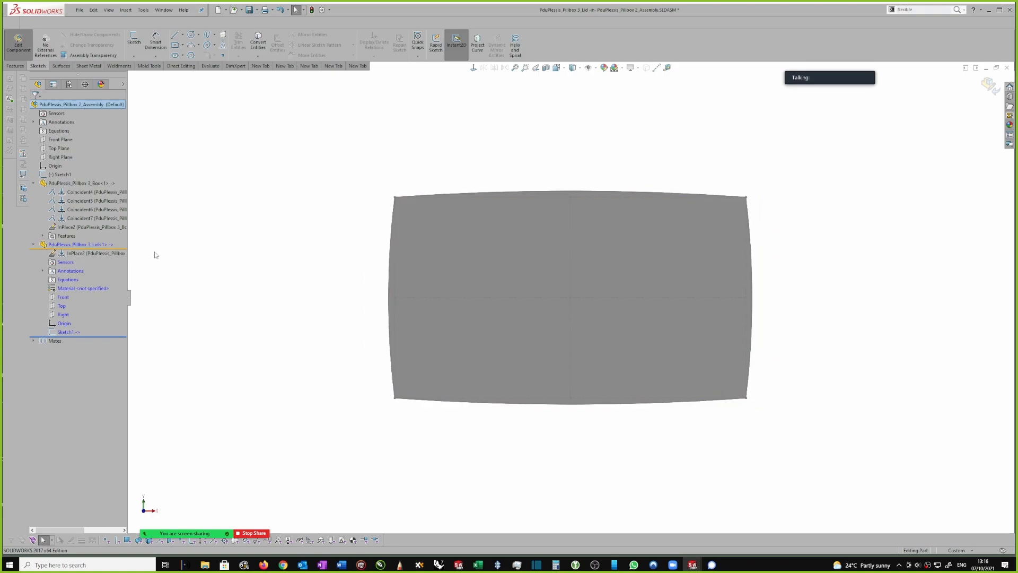
click(66, 332)
mouse_move(651, 285)
middle_down()
mouse_move(696, 283)
mouse_move(667, 259)
middle_up()
scroll(667, 259, down, 1)
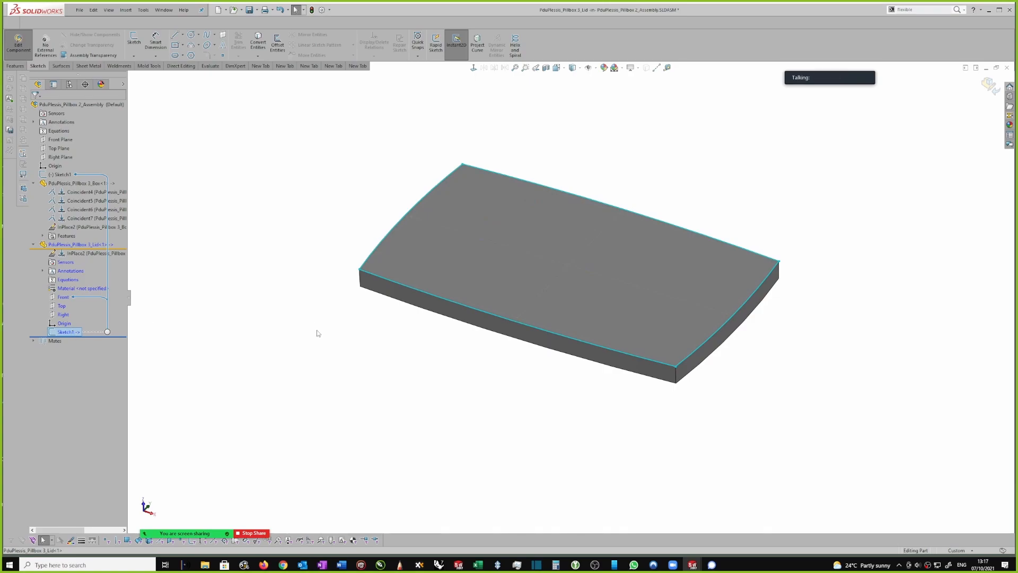
key(s)
click(393, 346)
text(12)
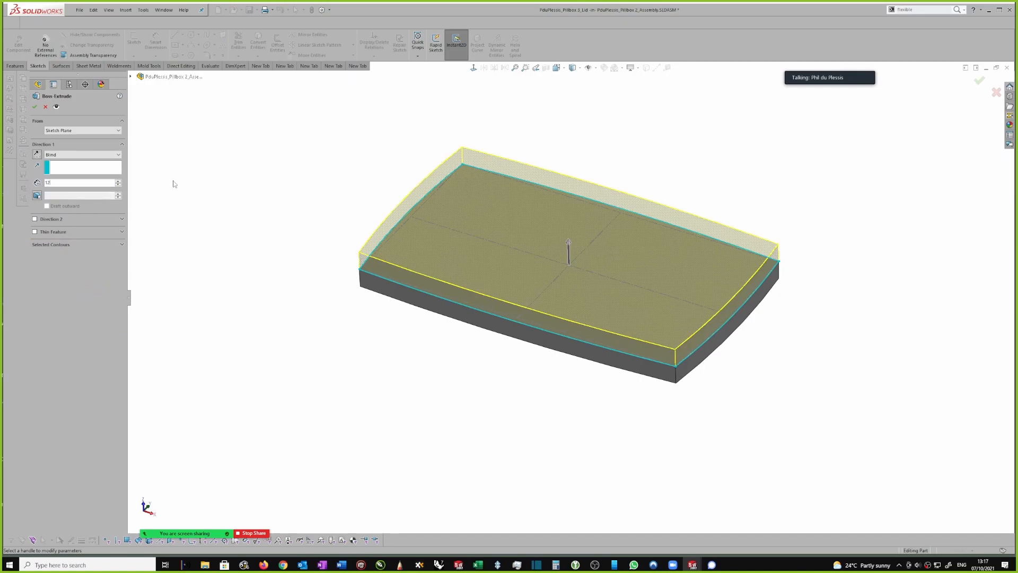
key(Return)
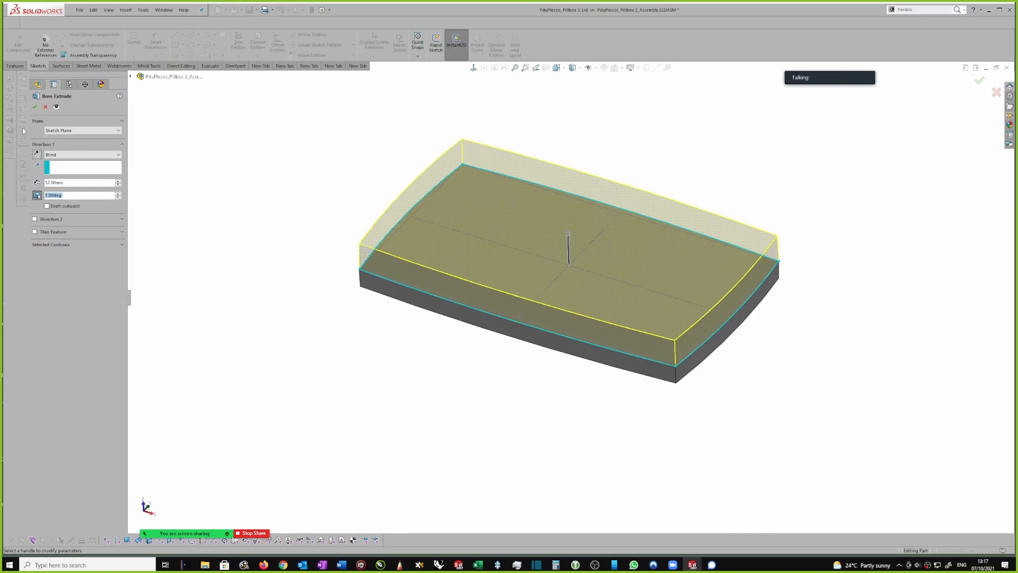
click(34, 106)
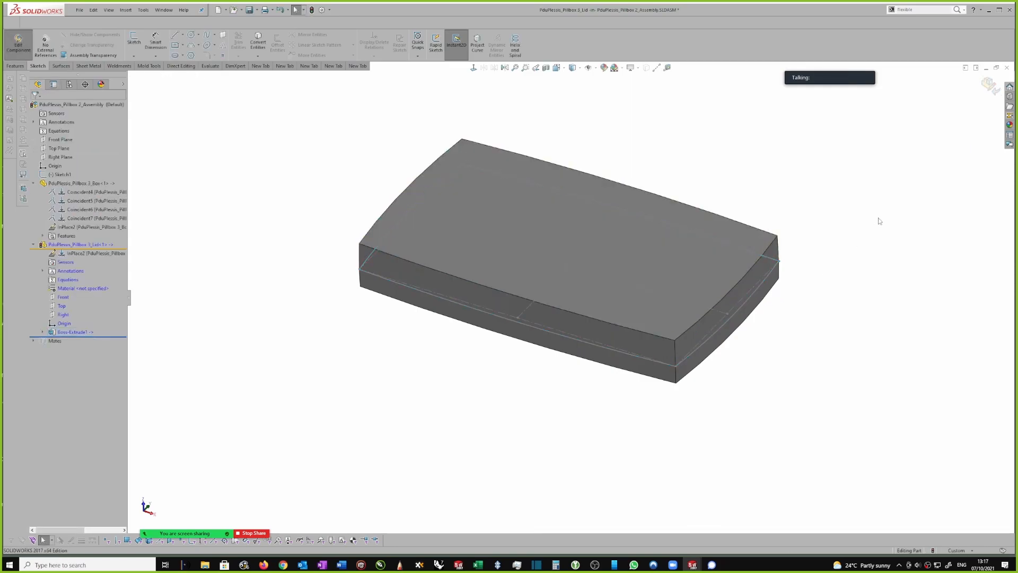
click(994, 85)
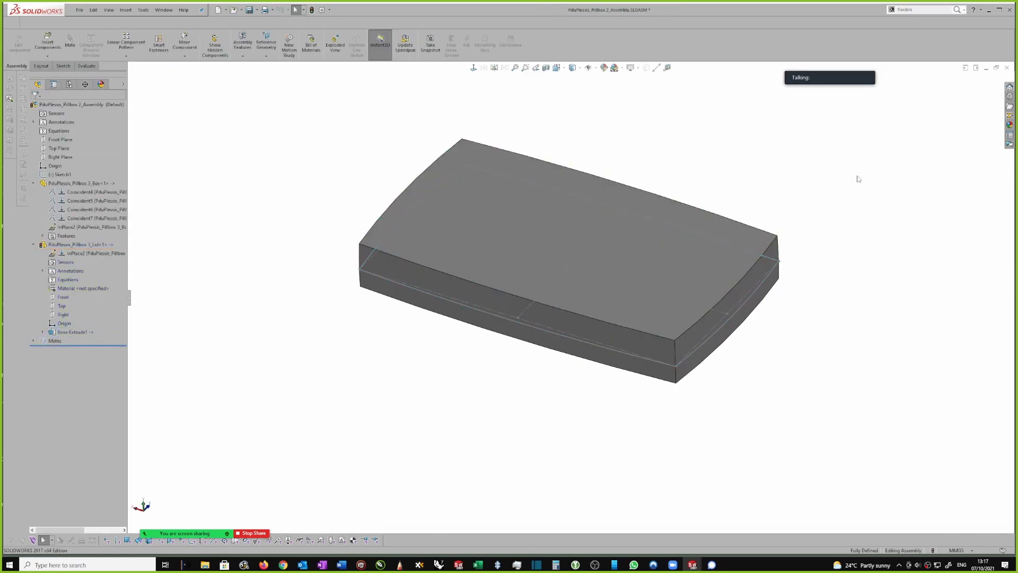
Examine how the lid sits on the box from the side, in front view and at an angle.
middle_drag(764, 221, 617, 156)
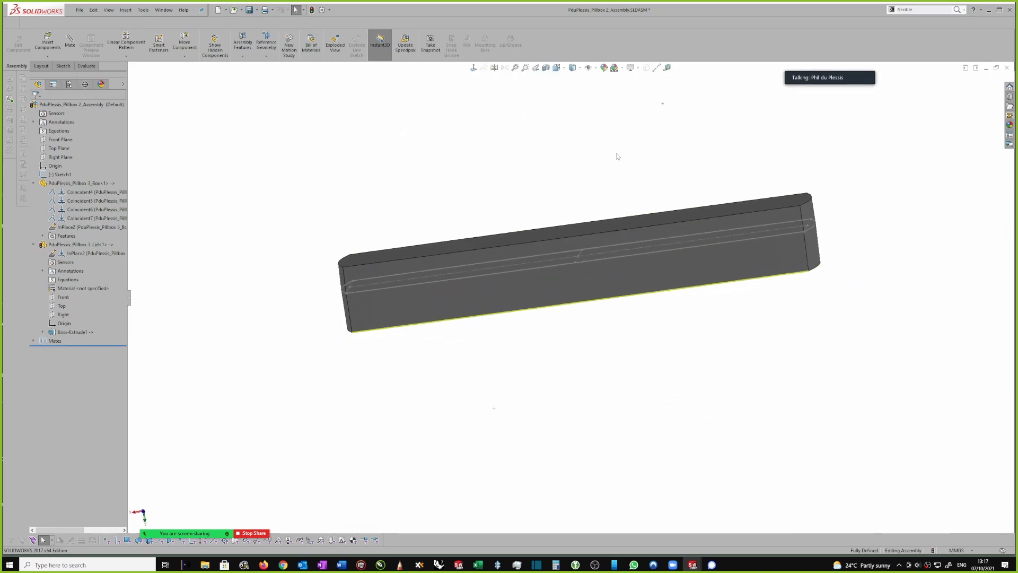
click(557, 68)
click(572, 100)
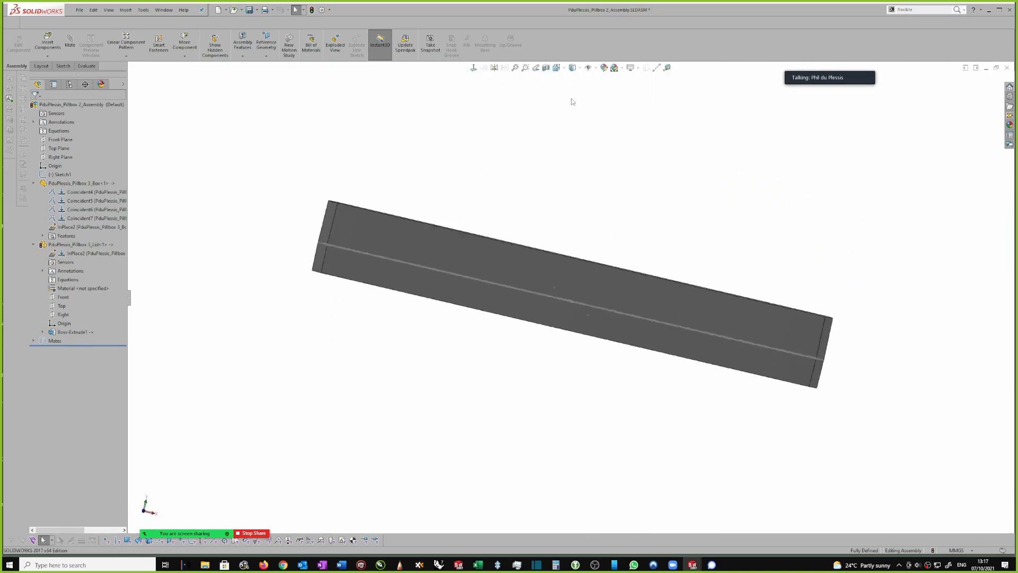
scroll(360, 272, down, 2)
scroll(371, 318, up, 1)
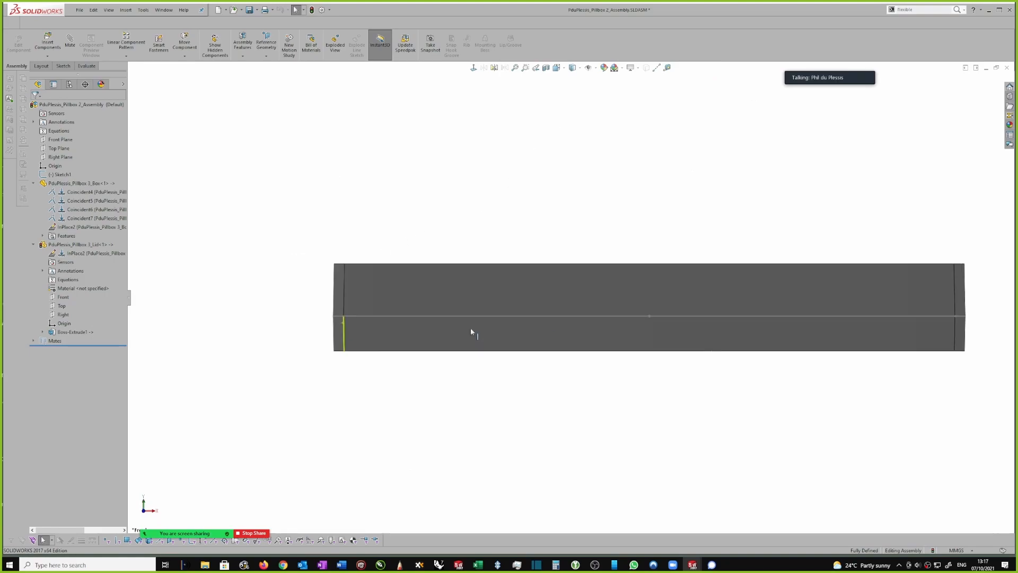
middle_drag(901, 175, 414, 233)
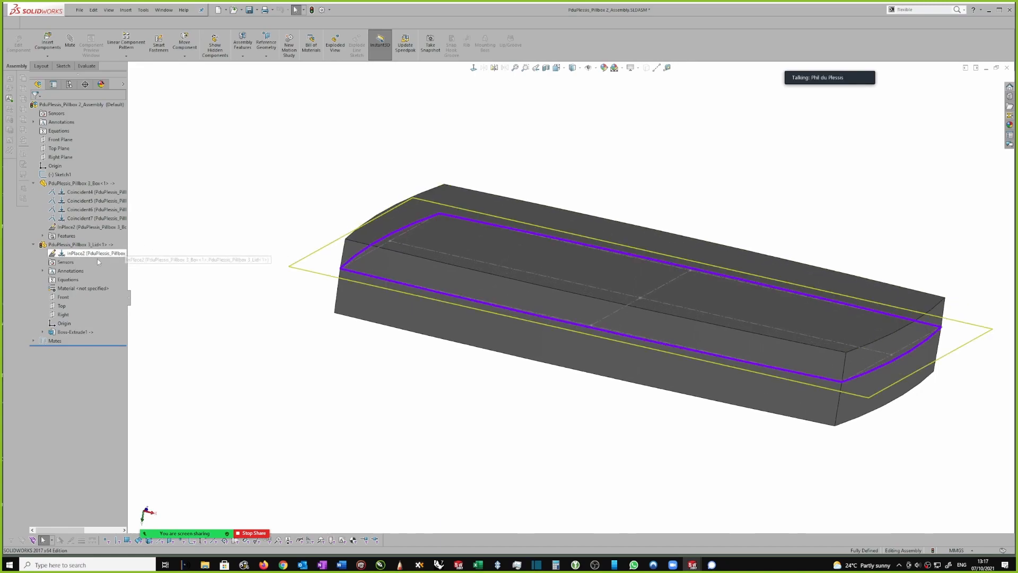
Rebuild the assembly with the new lid in place.
click(67, 175)
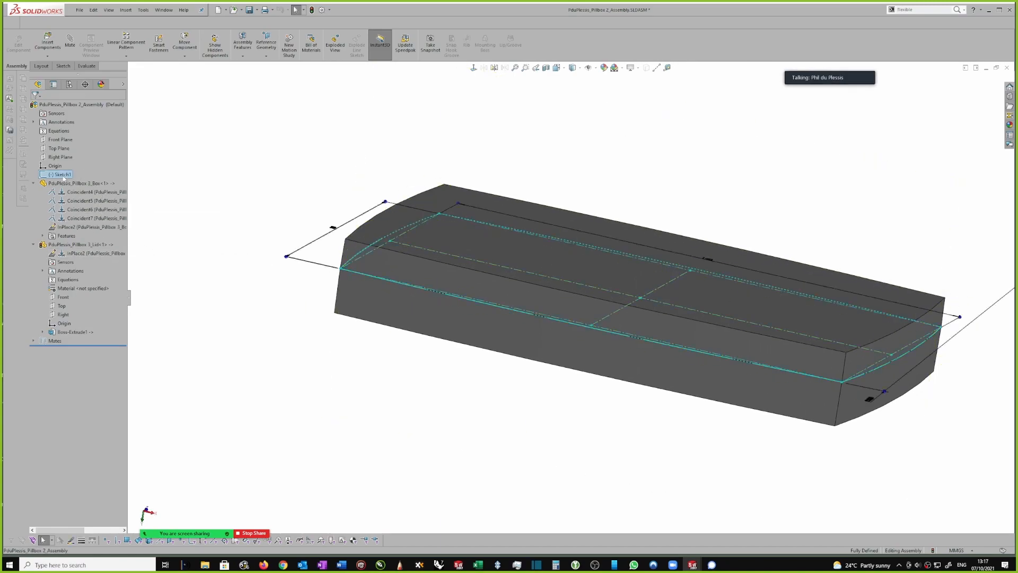
click(169, 183)
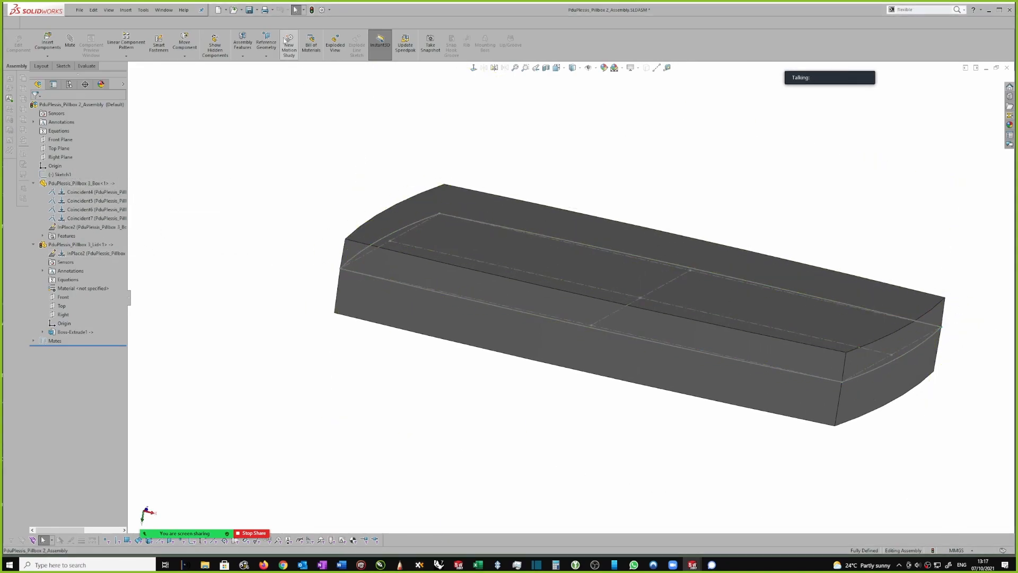
click(312, 10)
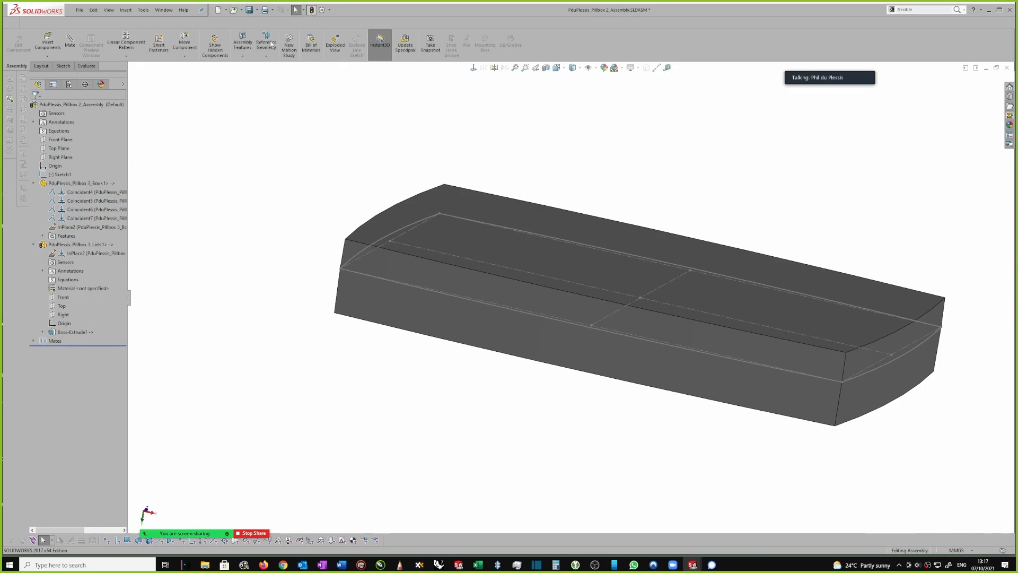
Set the layout sketch's long-side dimension to 130 mm and rebuild so the change applies to box and lid.
click(58, 177)
right_click(65, 175)
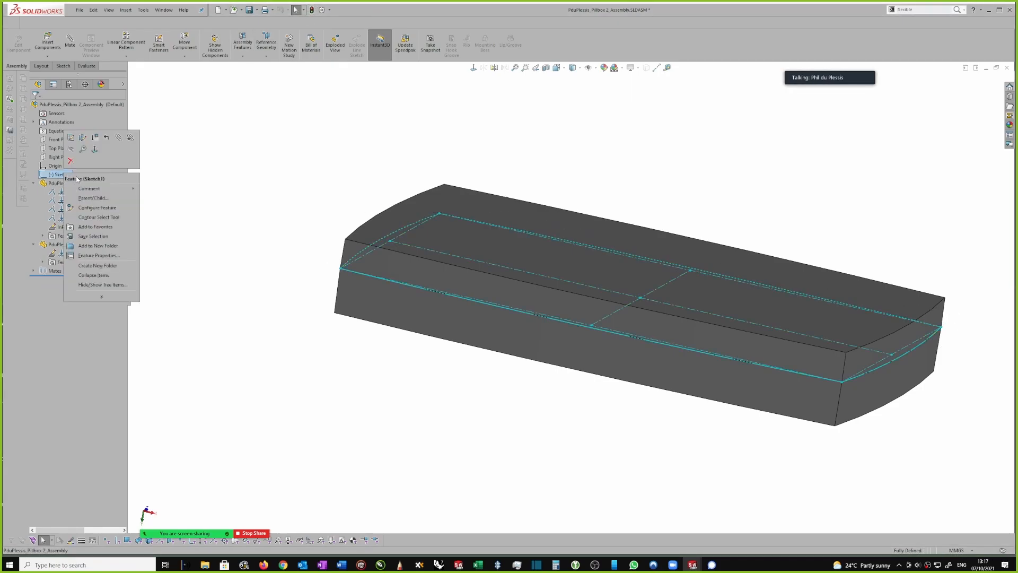
click(248, 182)
click(60, 175)
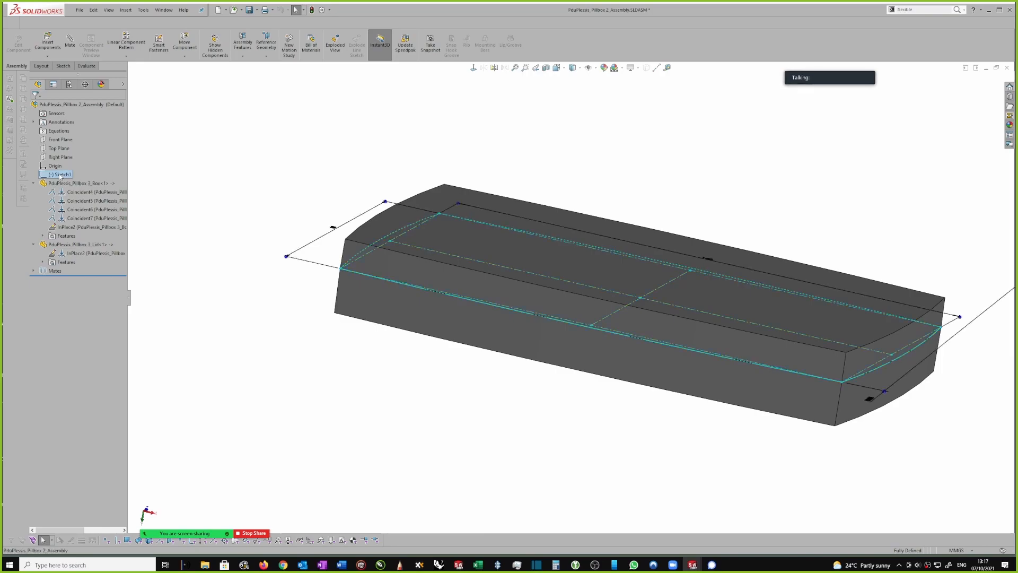
middle_drag(327, 217, 335, 245)
double_click(705, 178)
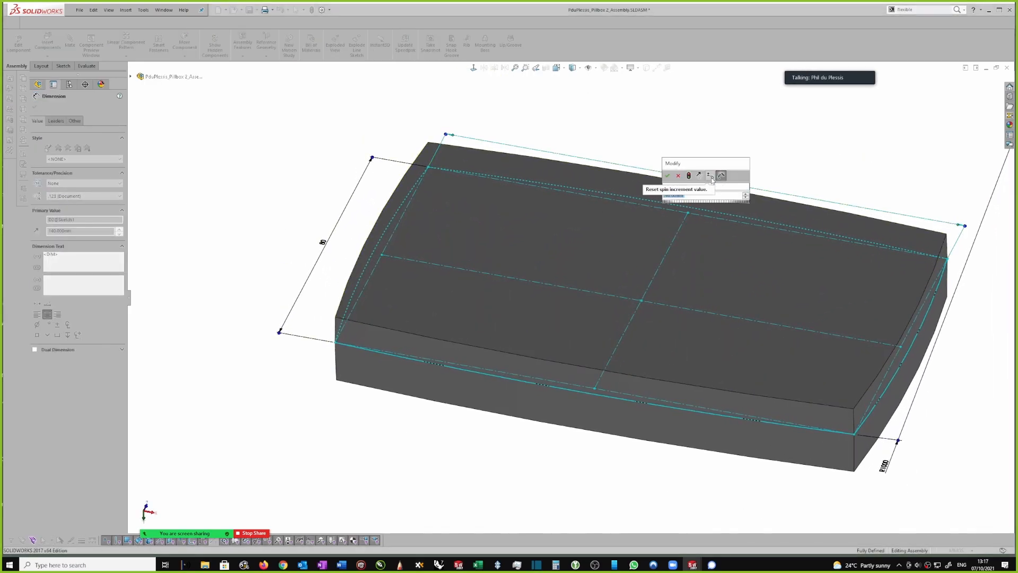
text(130)
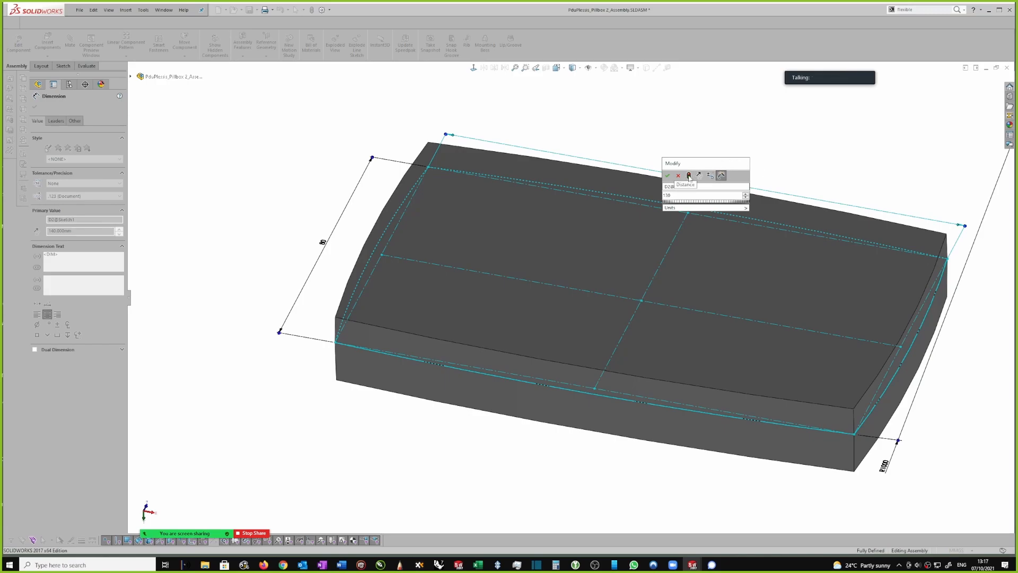
click(689, 176)
click(668, 176)
click(689, 143)
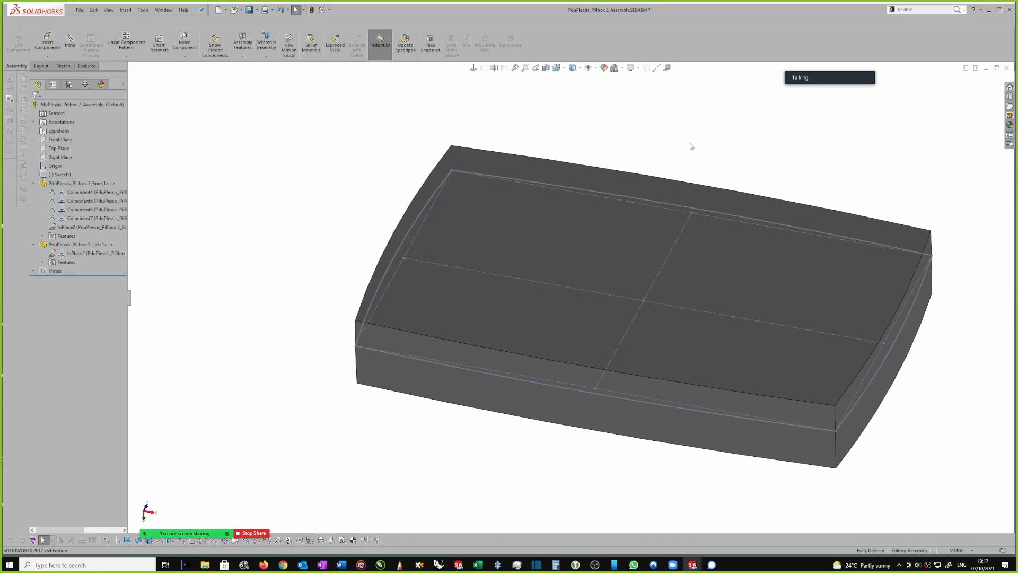
Set the layout sketch's long-side dimension to 140 mm and inspect the box and lid.
click(56, 175)
right_click(59, 175)
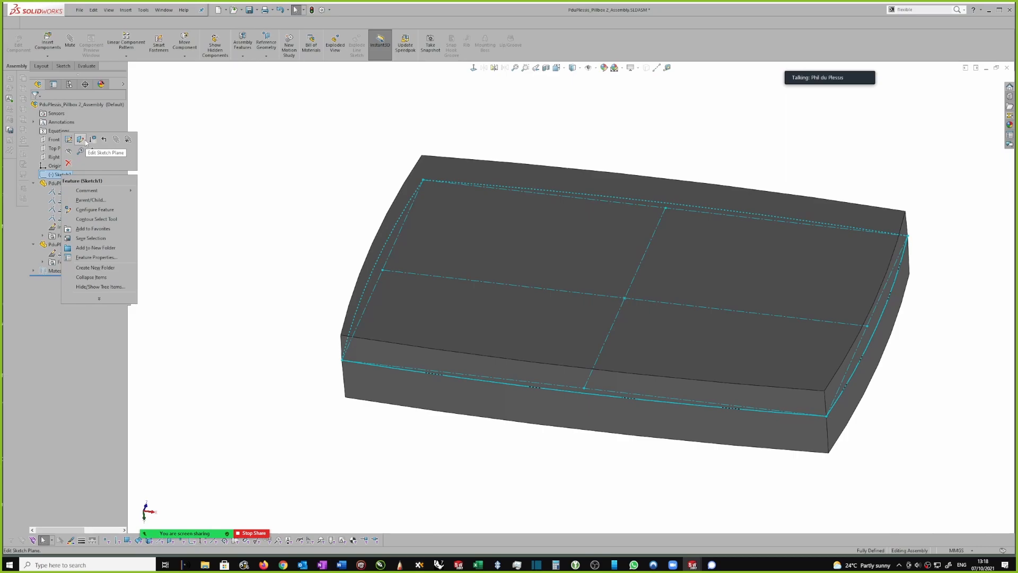
click(294, 194)
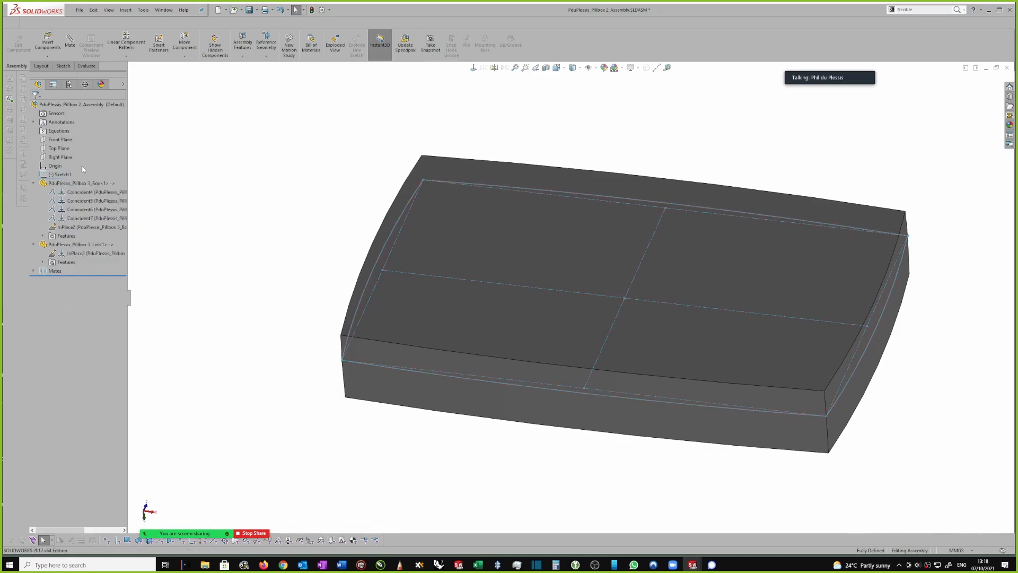
double_click(56, 175)
double_click(690, 171)
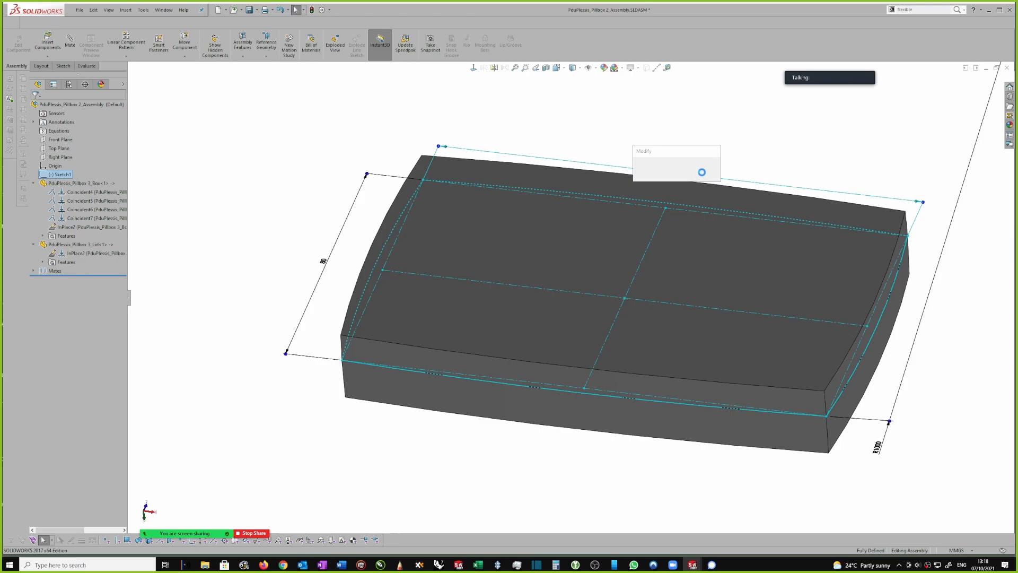
text(140)
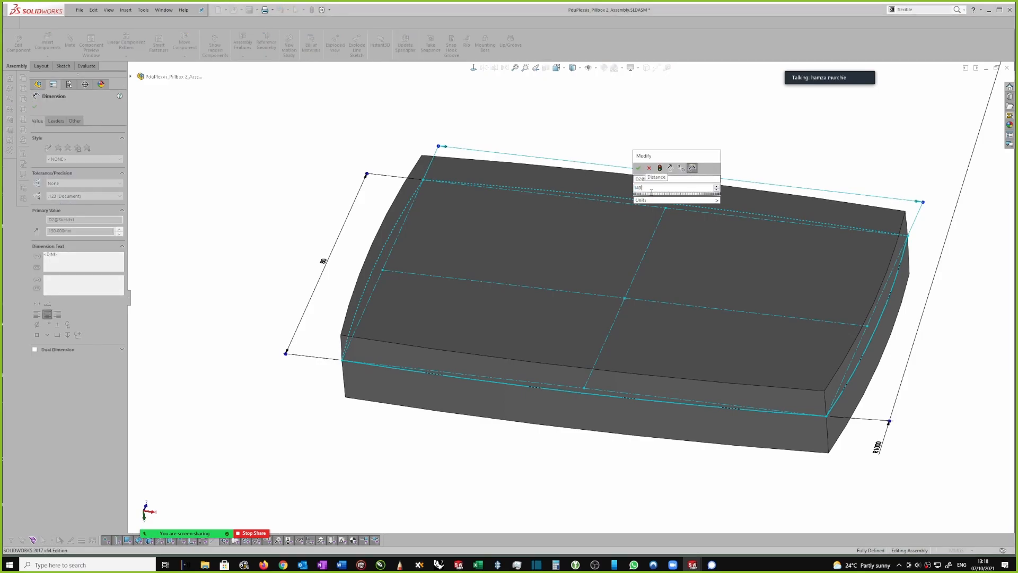
key(Return)
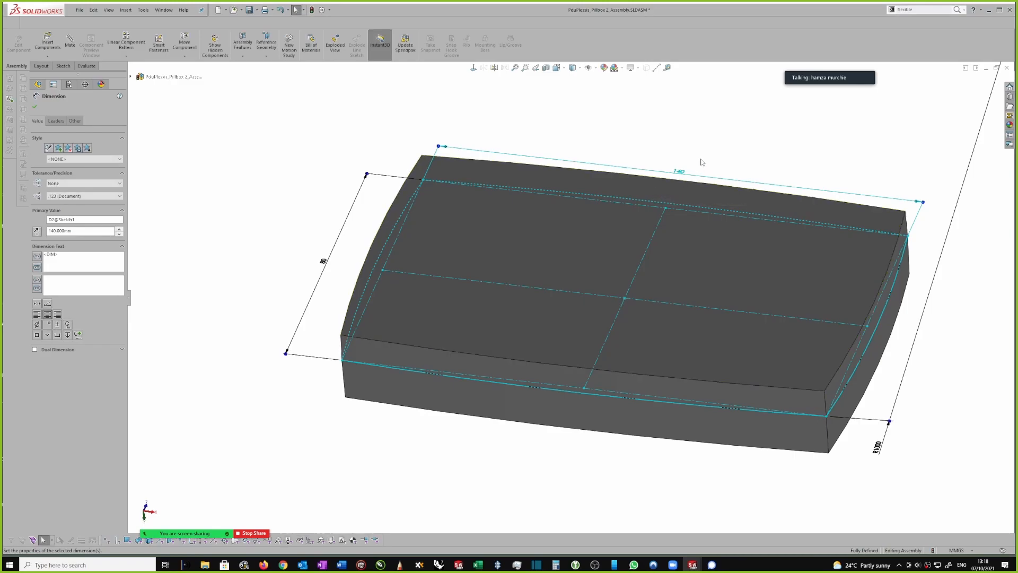
click(738, 144)
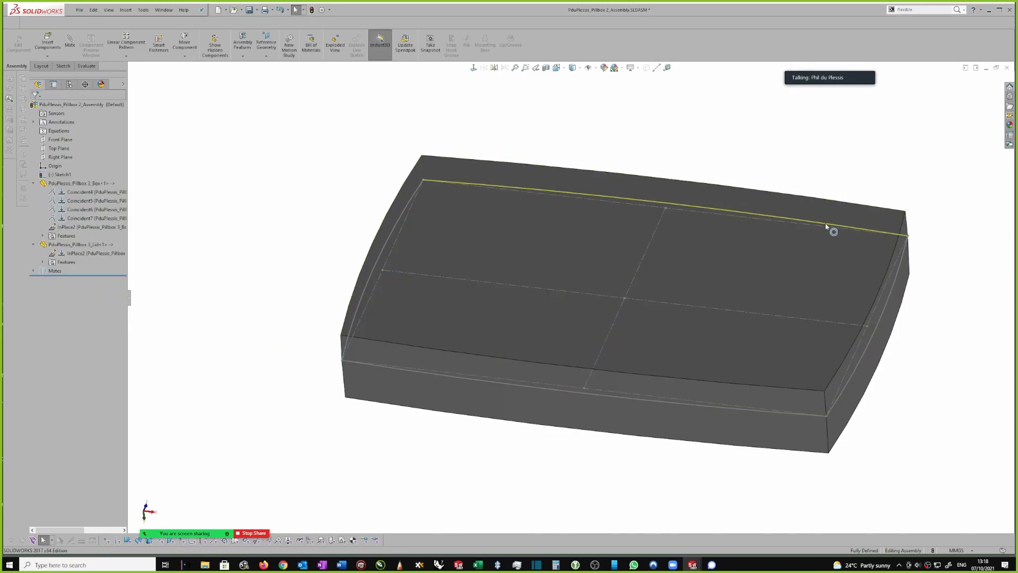
scroll(911, 184, up, 1)
scroll(912, 185, down, 1)
middle_drag(890, 271, 850, 242)
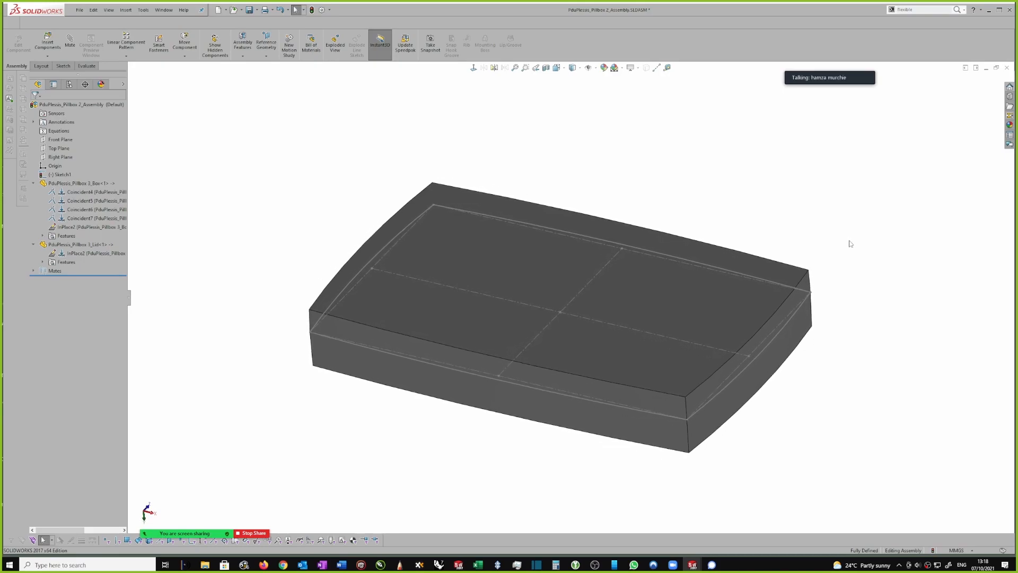
Delete the InPlace mate between the box and the lid, and remove the base sketch's references to other assembly entities.
click(80, 227)
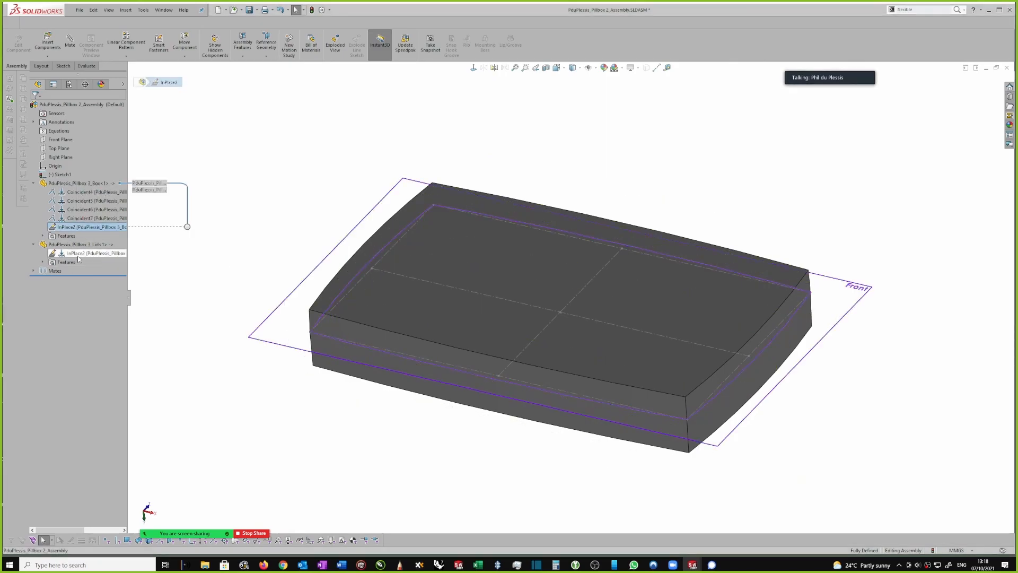
key(Escape)
click(77, 226)
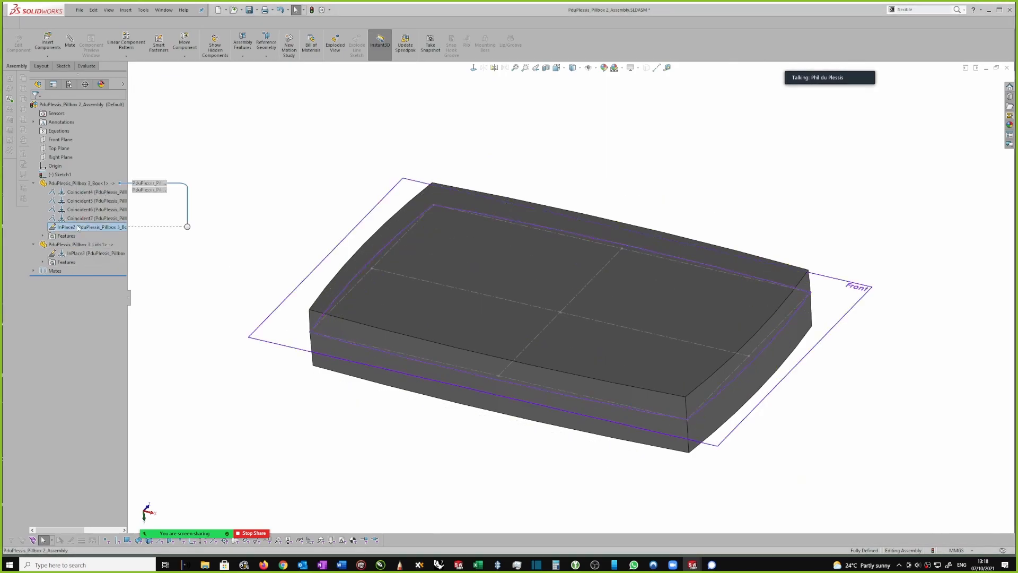
key(Delete)
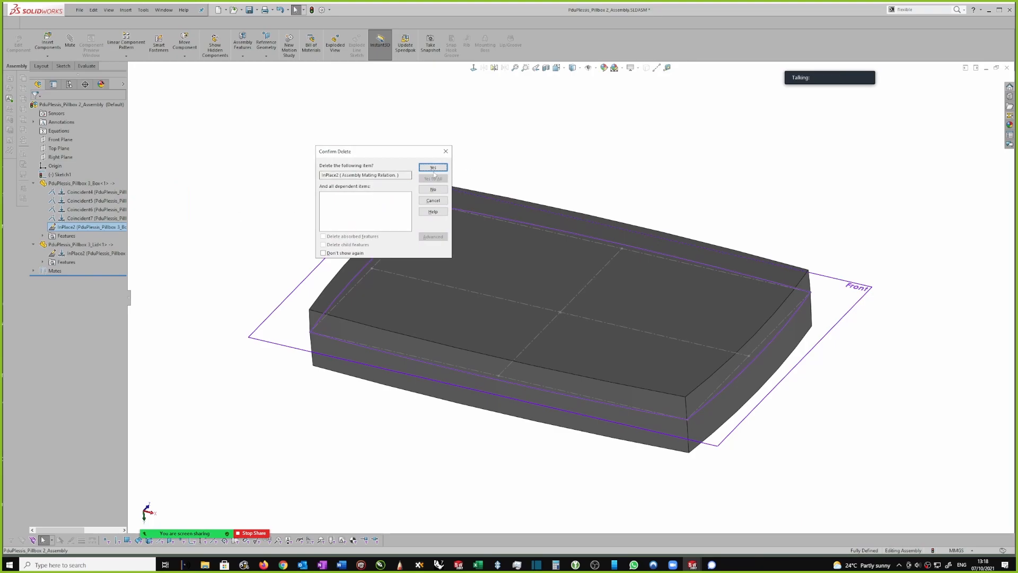
click(441, 168)
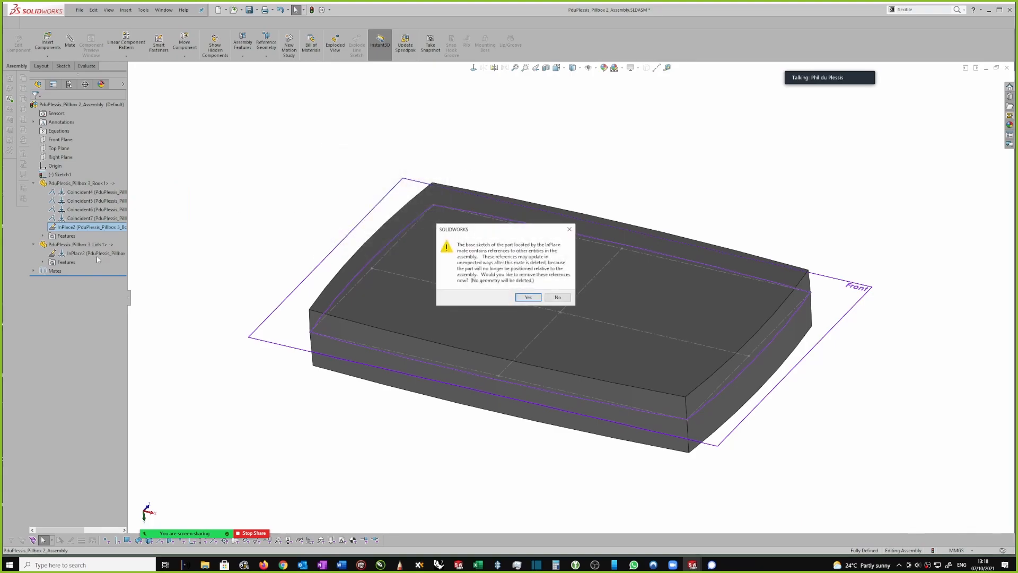
click(541, 297)
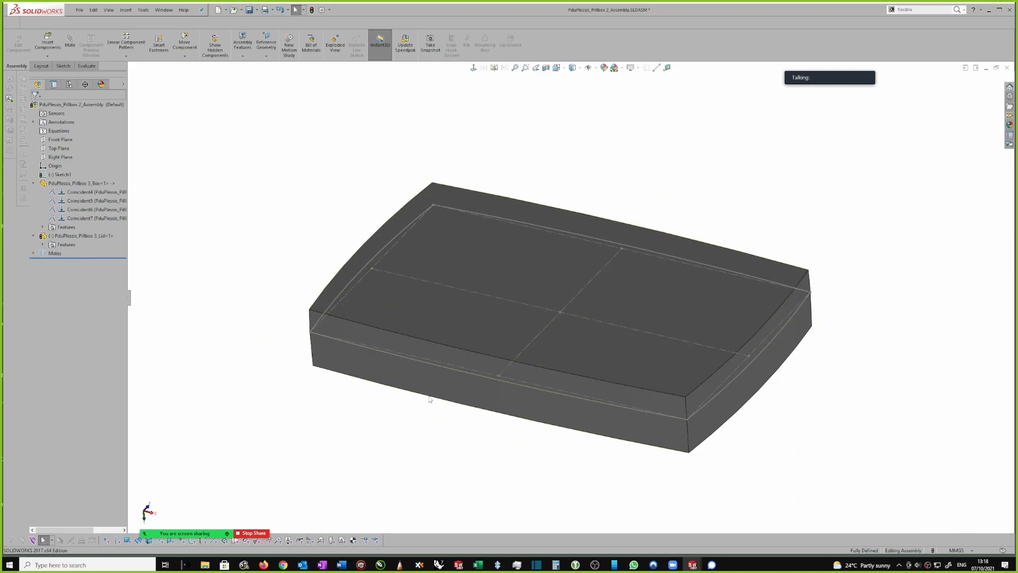
Move the lid off the box to test its freedom, and undo that move and the mate deletion.
drag(436, 393, 357, 364)
click(483, 260)
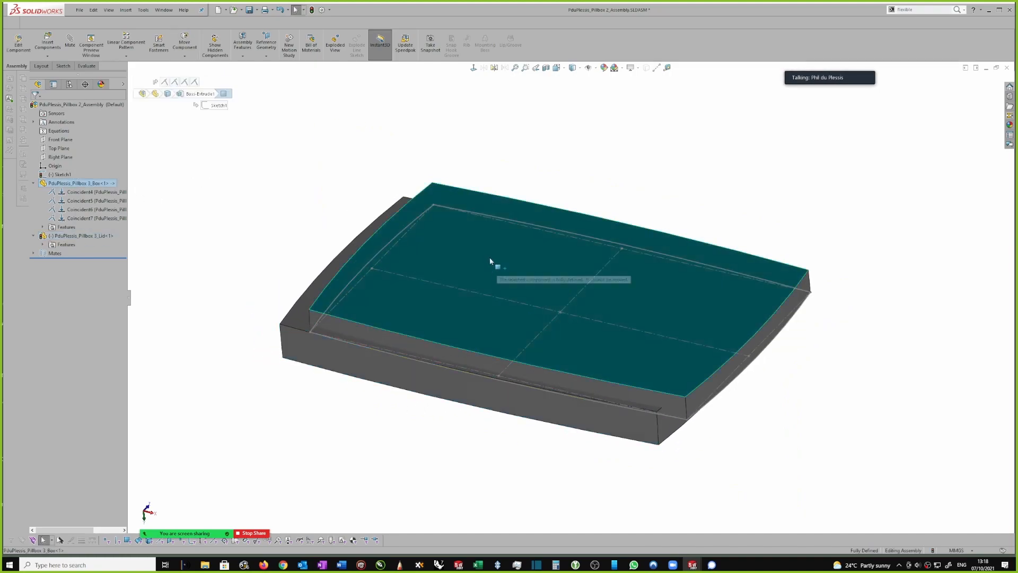
key(Escape)
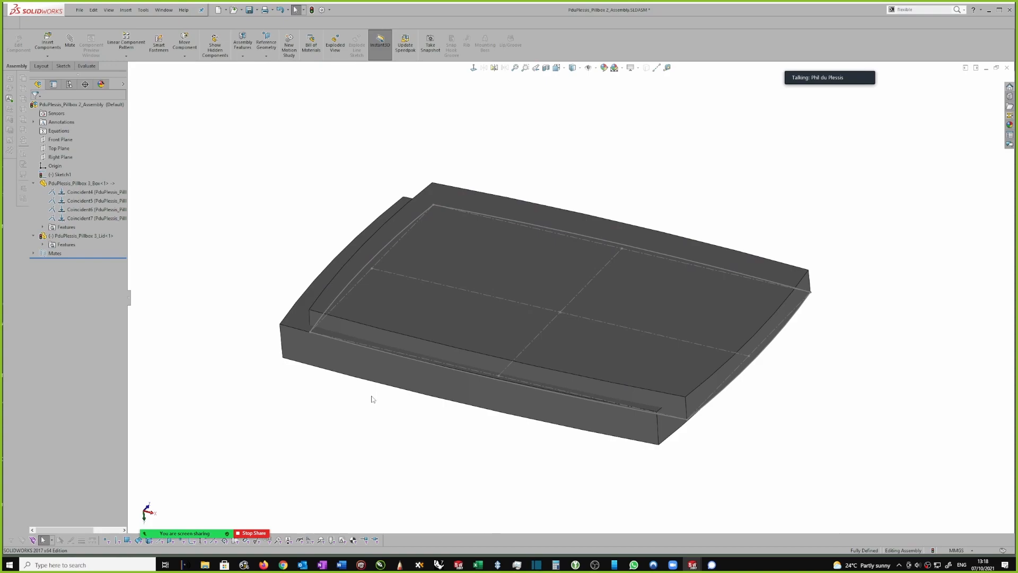
key(ctrl+z)
middle_drag(553, 401, 609, 378)
key(ctrl+z)
middle_drag(345, 312, 329, 307)
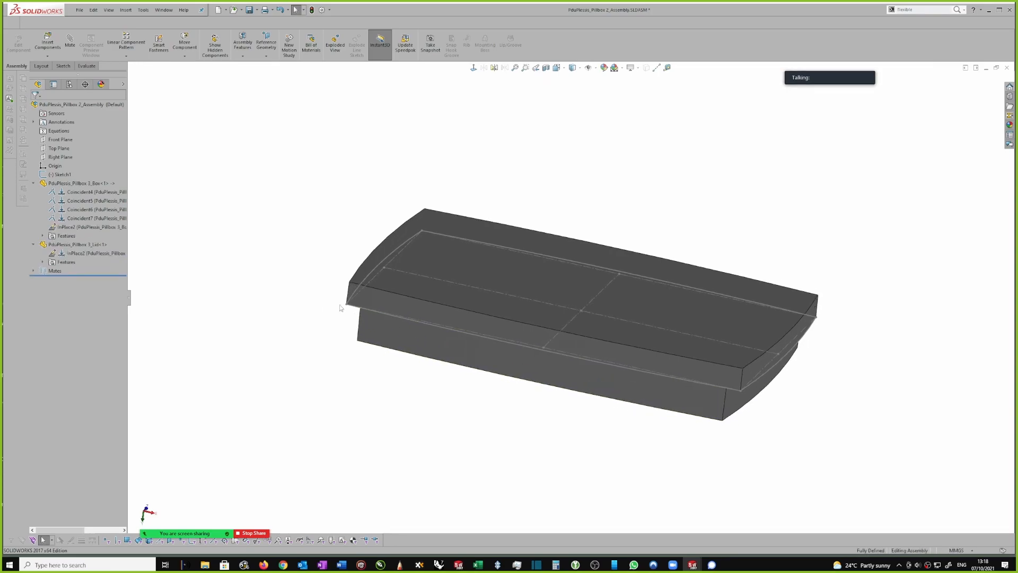
Delete the lid's restored InPlace mate again and select the lid's long side face.
click(472, 347)
click(242, 344)
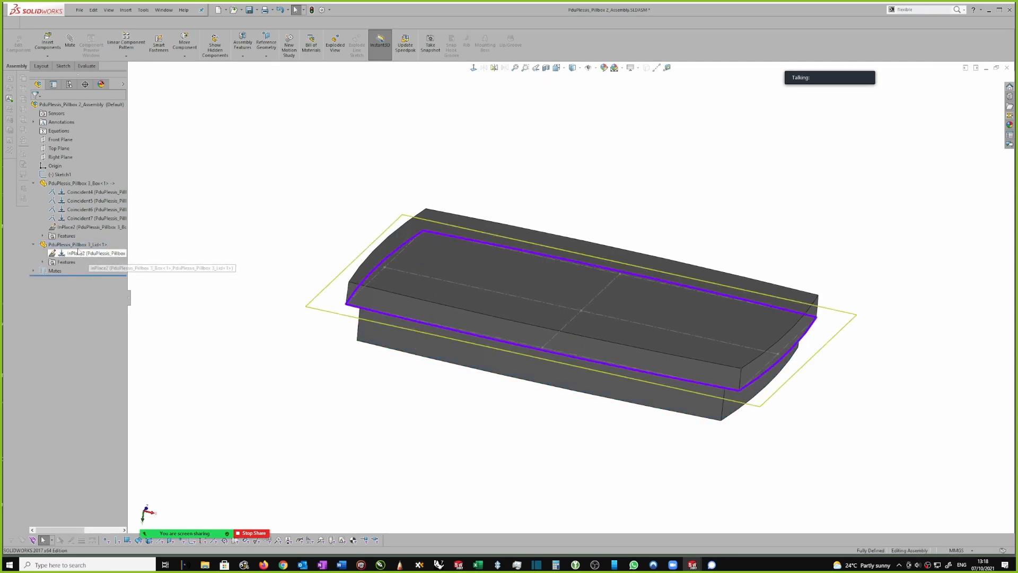
click(86, 254)
key(Delete)
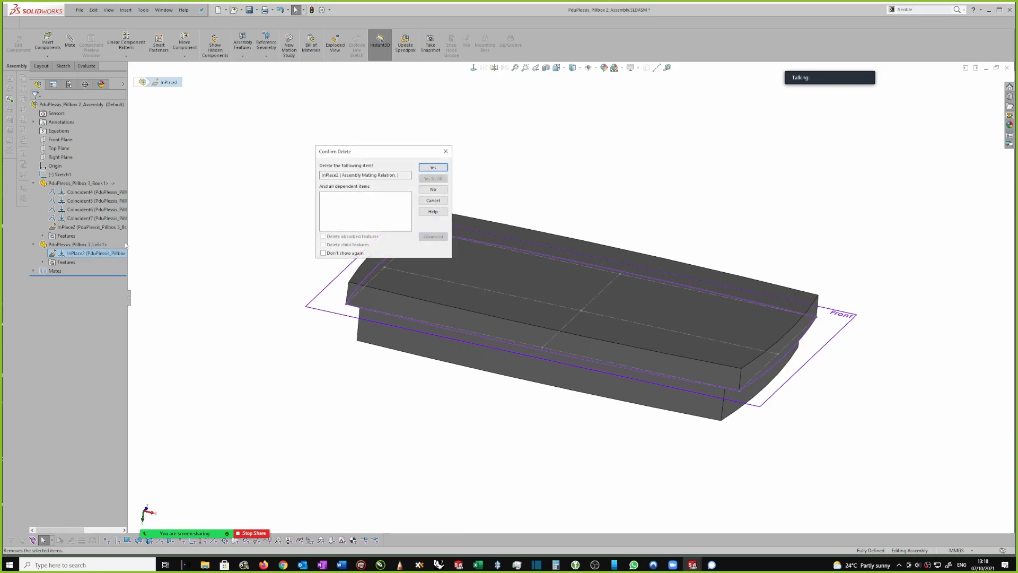
click(433, 167)
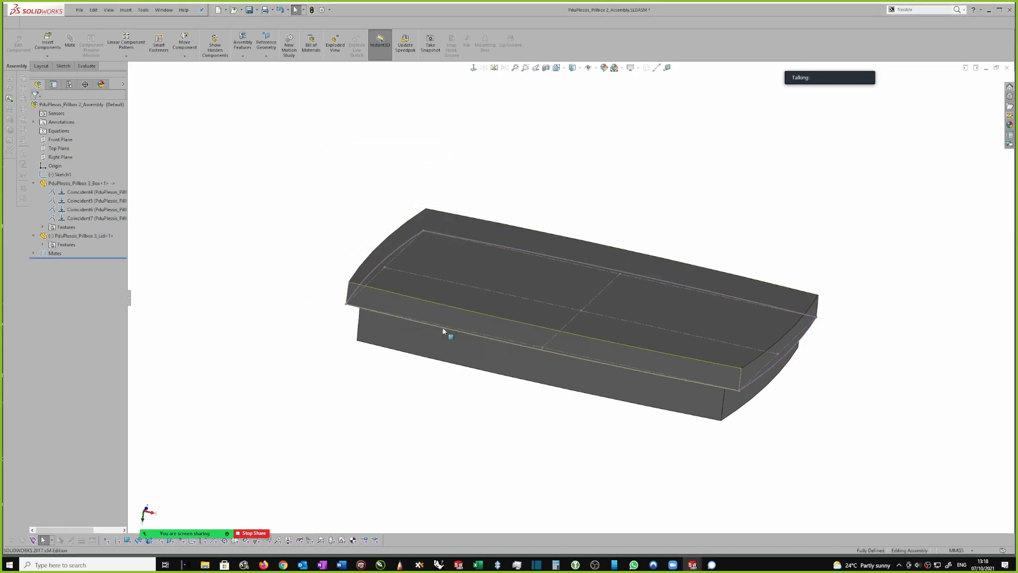
click(445, 357)
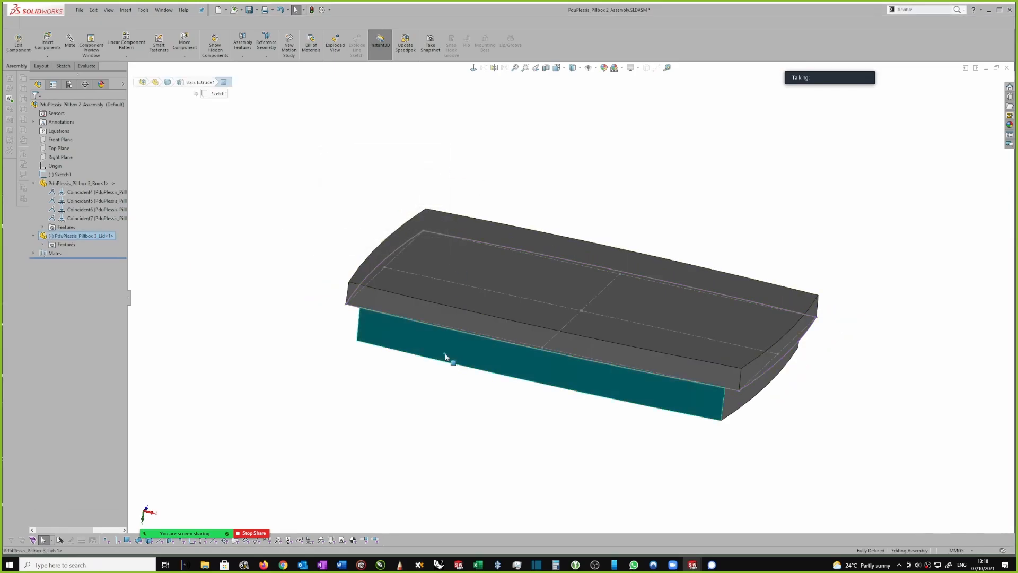
Edit the lid part within the assembly and open the sketch of its base extrusion.
click(33, 235)
click(93, 235)
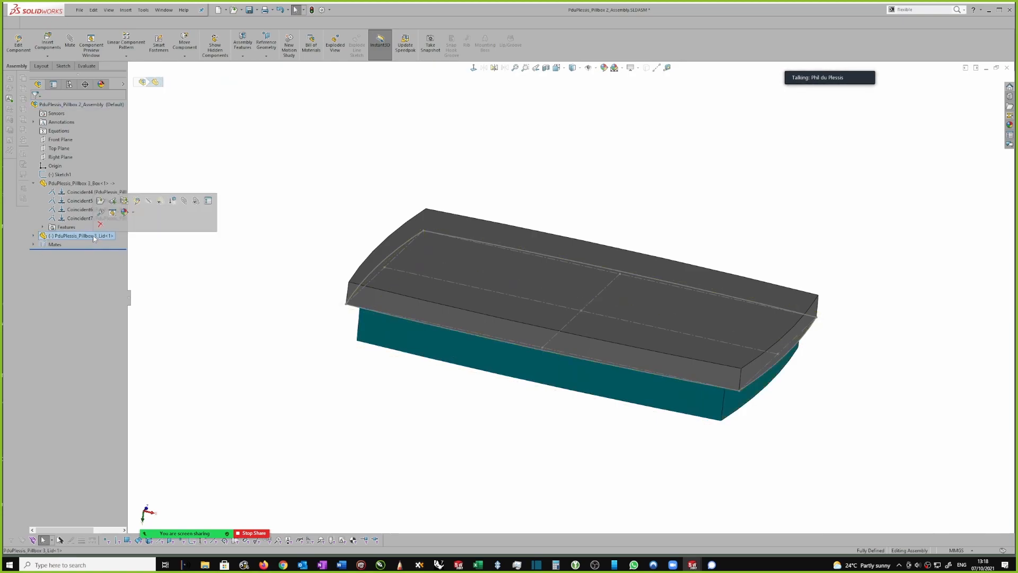
click(137, 202)
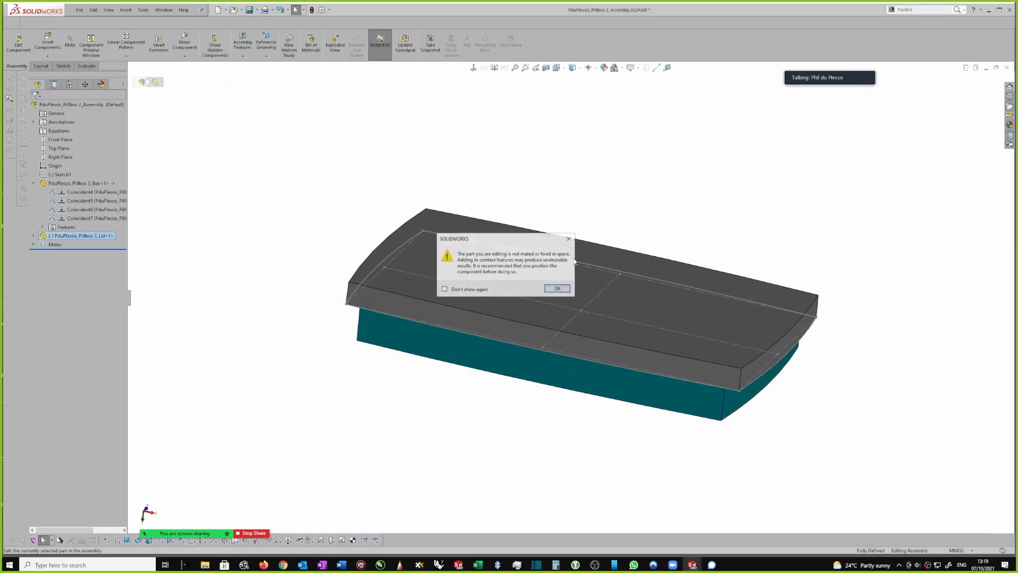
click(557, 289)
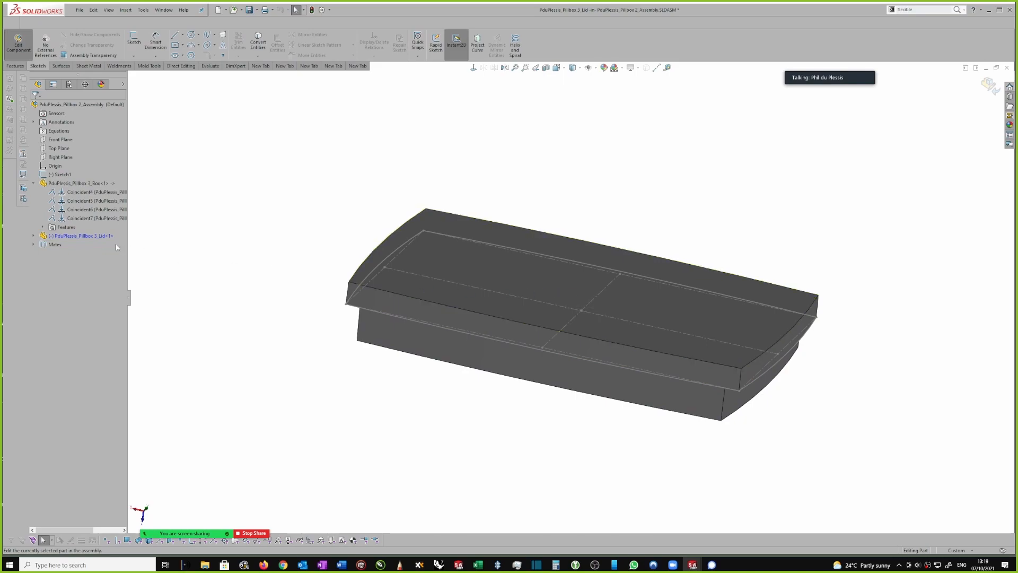
click(43, 245)
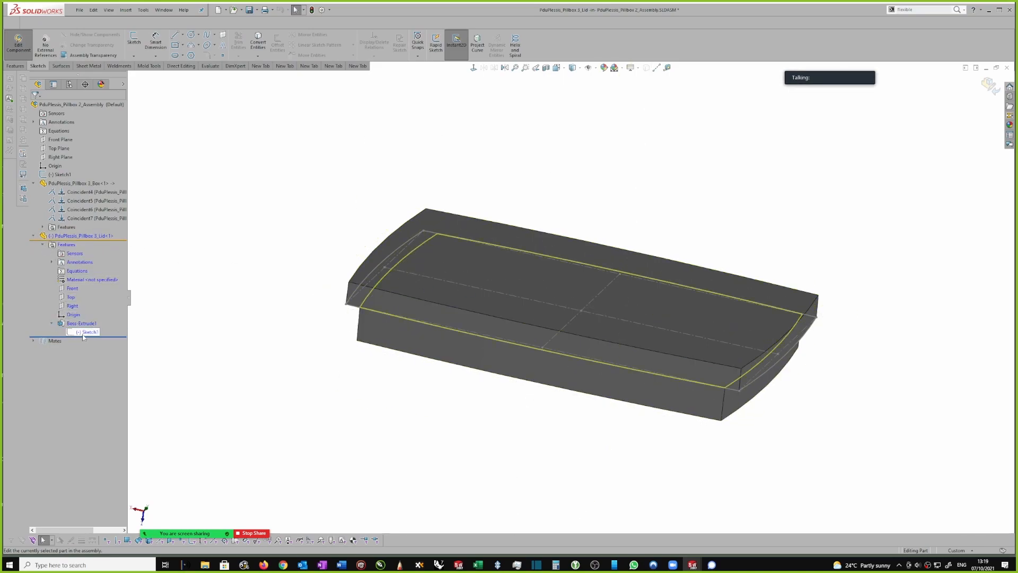
click(83, 332)
click(93, 301)
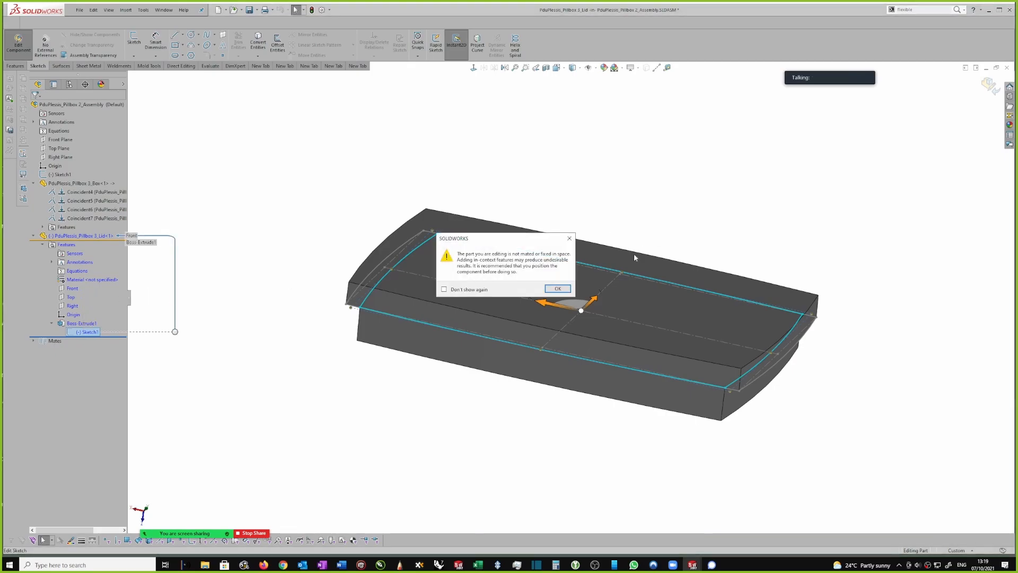
click(557, 289)
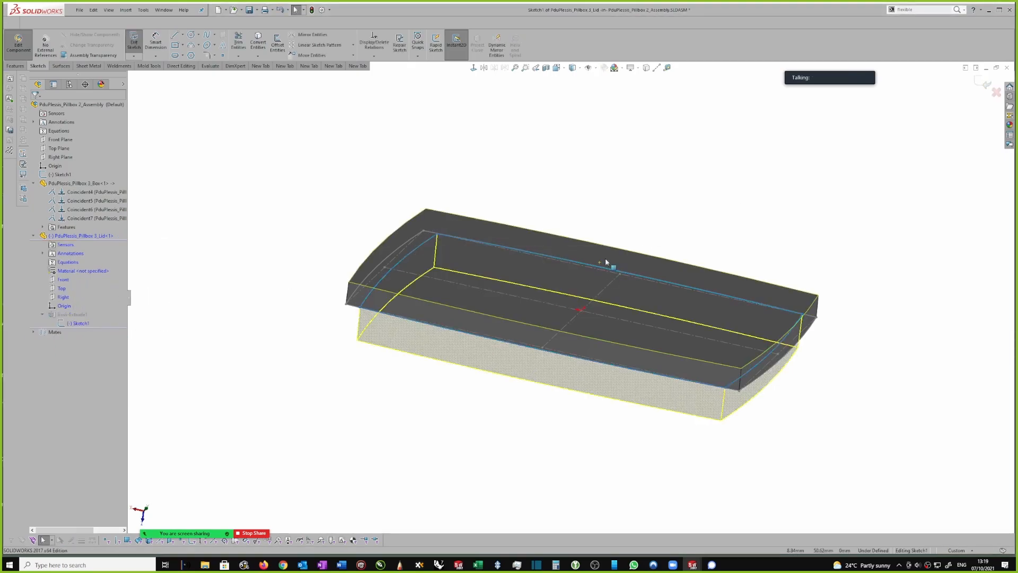
View the lid sketch straight on and delete all of its old outline entities.
right_click(669, 220)
click(687, 207)
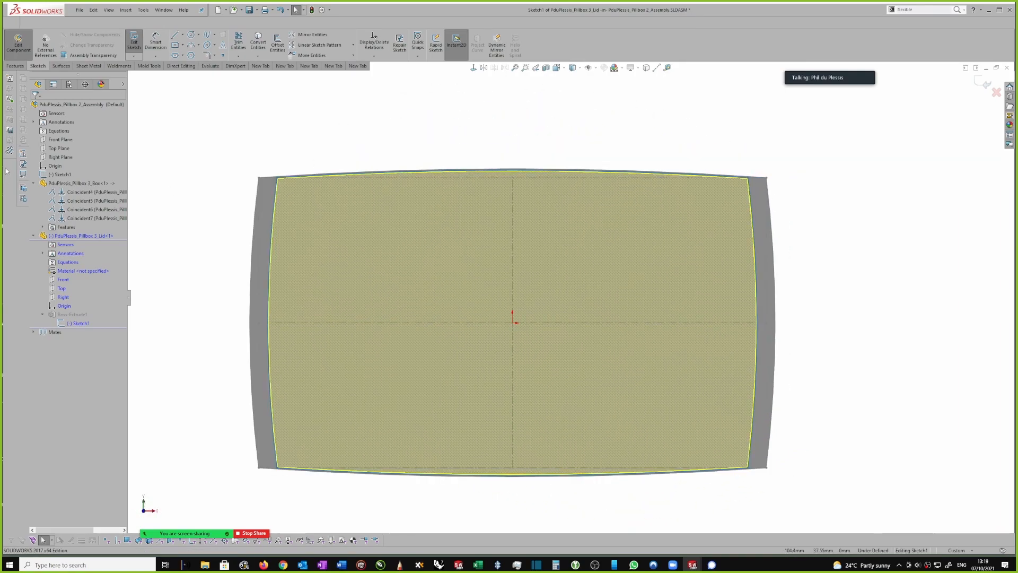
scroll(431, 155, up, 1)
mouse_move(259, 148)
mouse_down()
mouse_move(628, 443)
mouse_move(821, 533)
mouse_up()
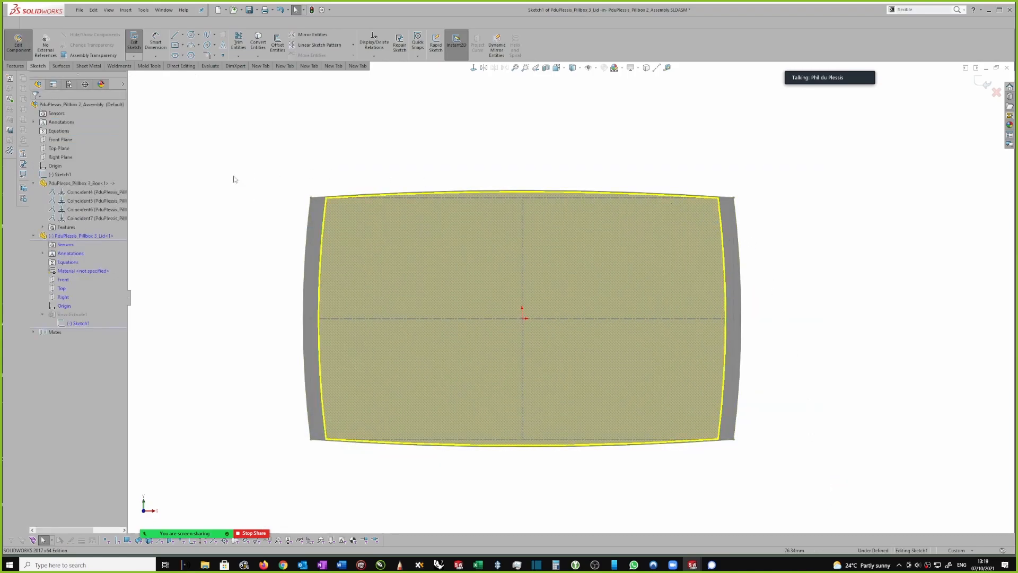
Convert the assembly's layout sketch arcs into the lid sketch, and finish editing both the sketch and the lid part.
click(68, 175)
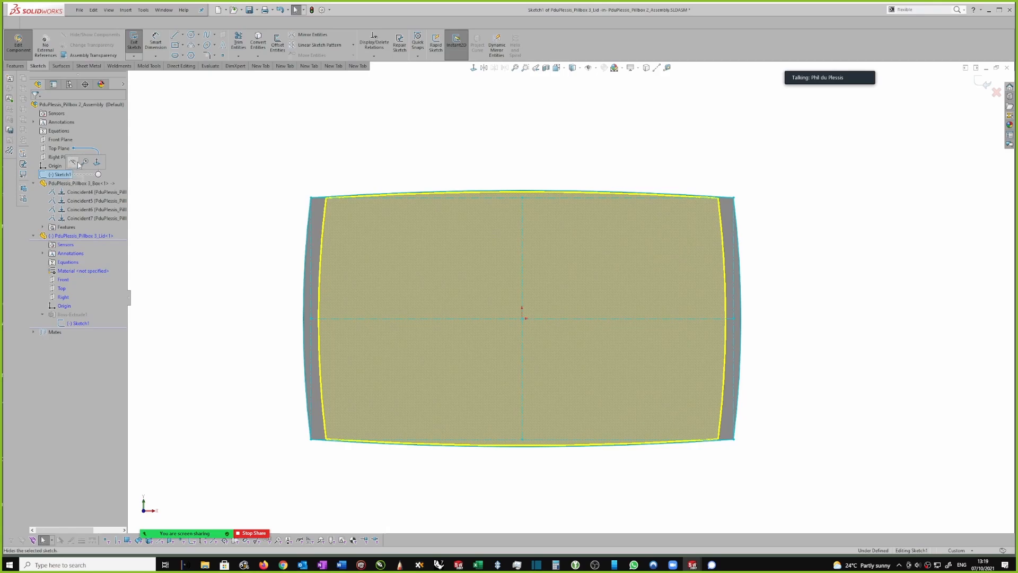
key(s)
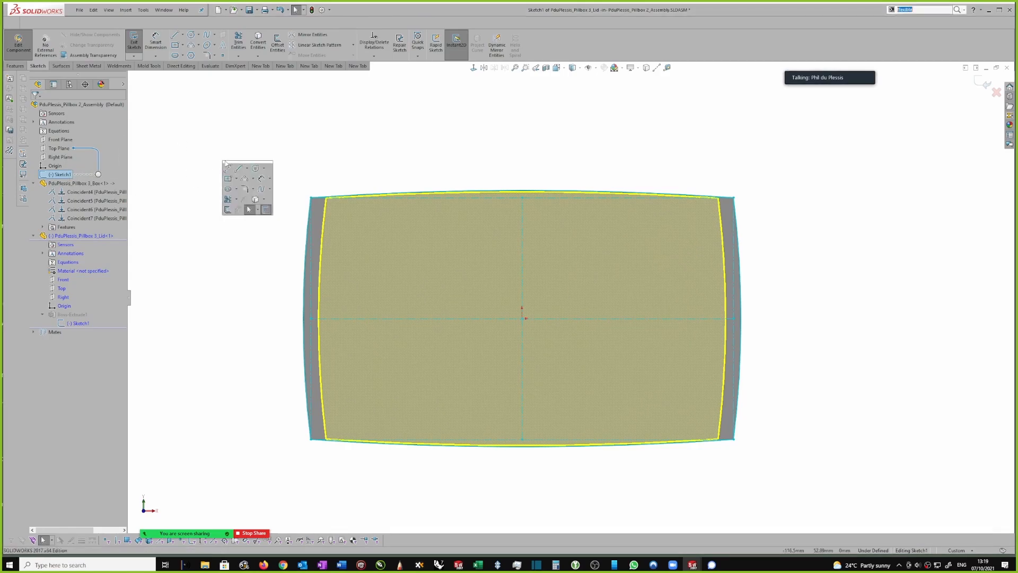
click(256, 199)
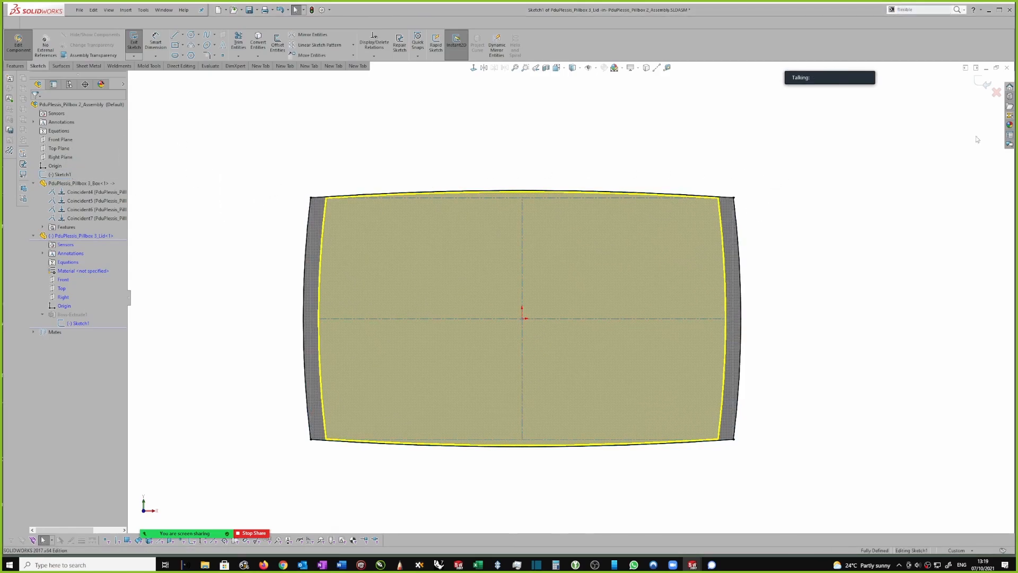
click(985, 82)
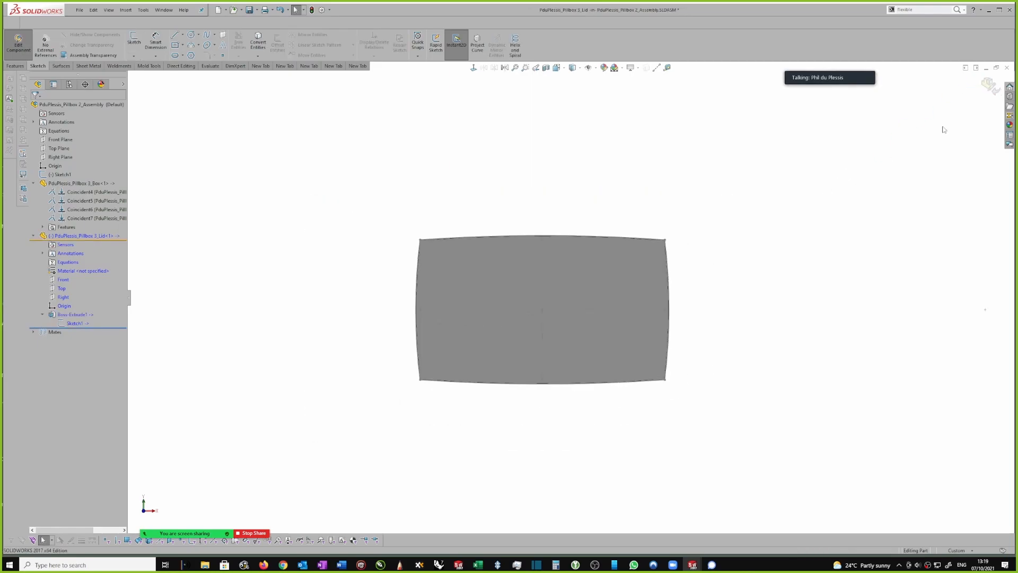
click(987, 87)
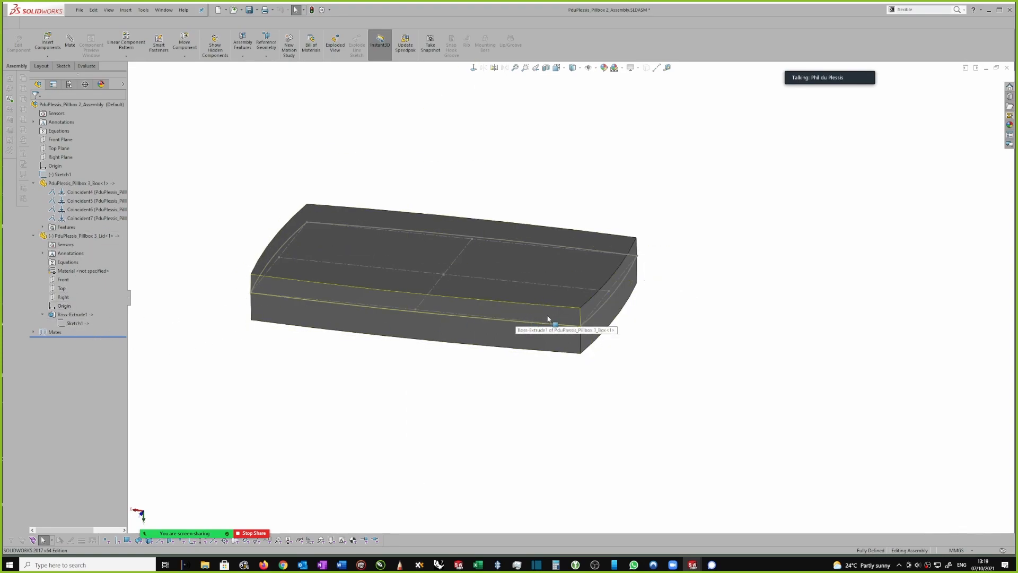
Try a larger short-side dimension in the layout sketch, rebuild to test box and lid, and restore the original value.
click(61, 174)
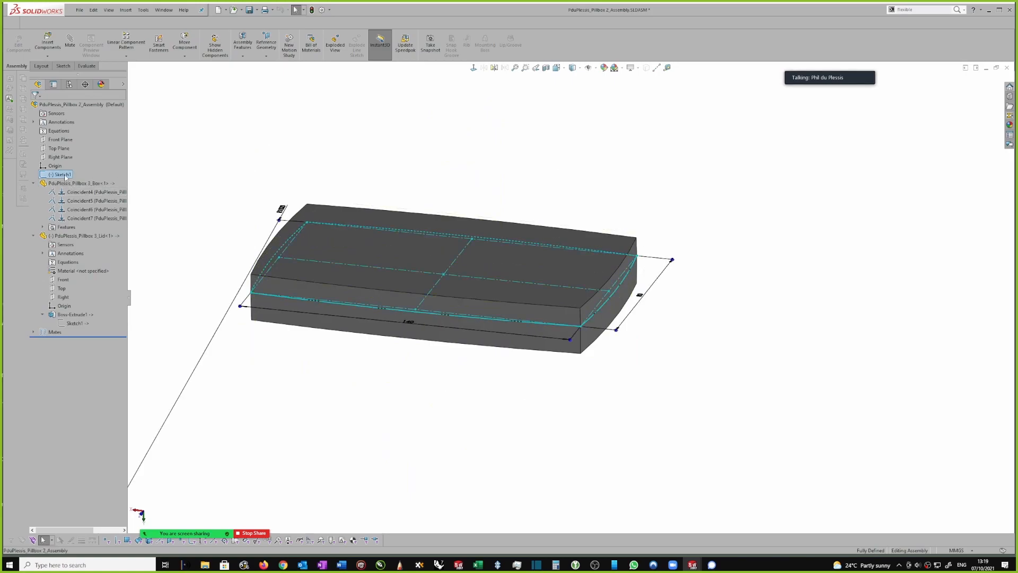
scroll(386, 232, up, 2)
middle_drag(565, 277, 641, 304)
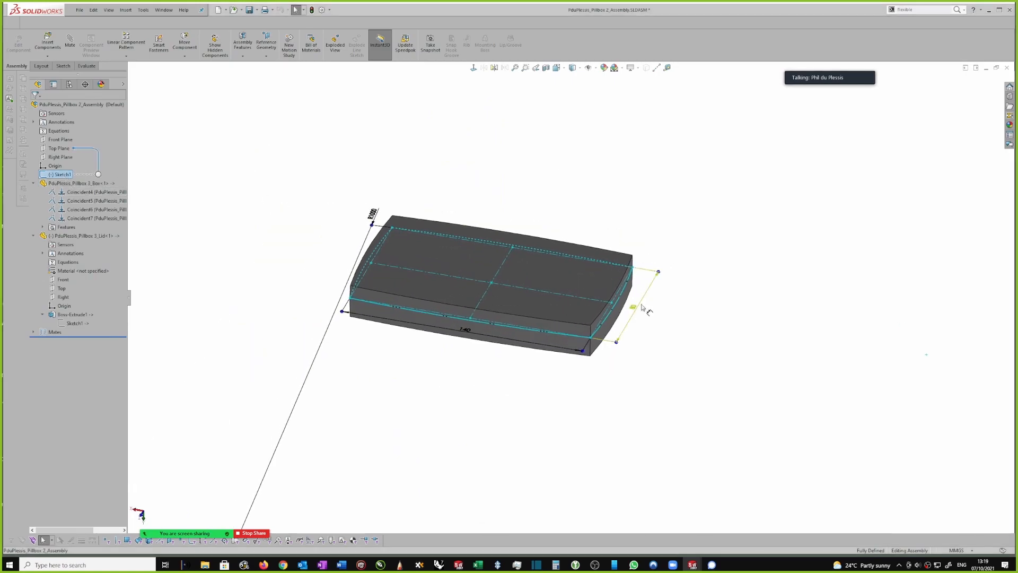
double_click(638, 313)
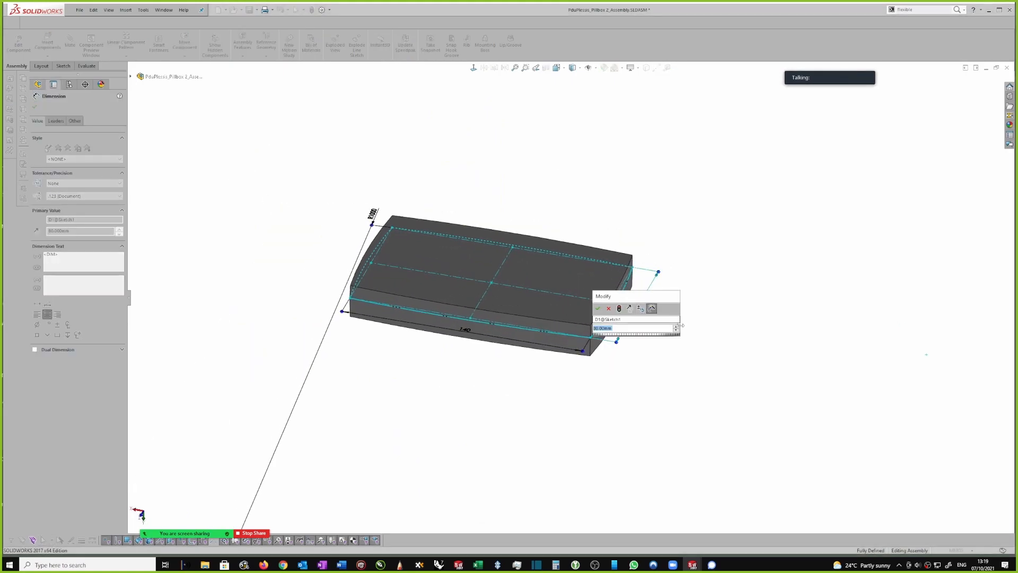
click(620, 309)
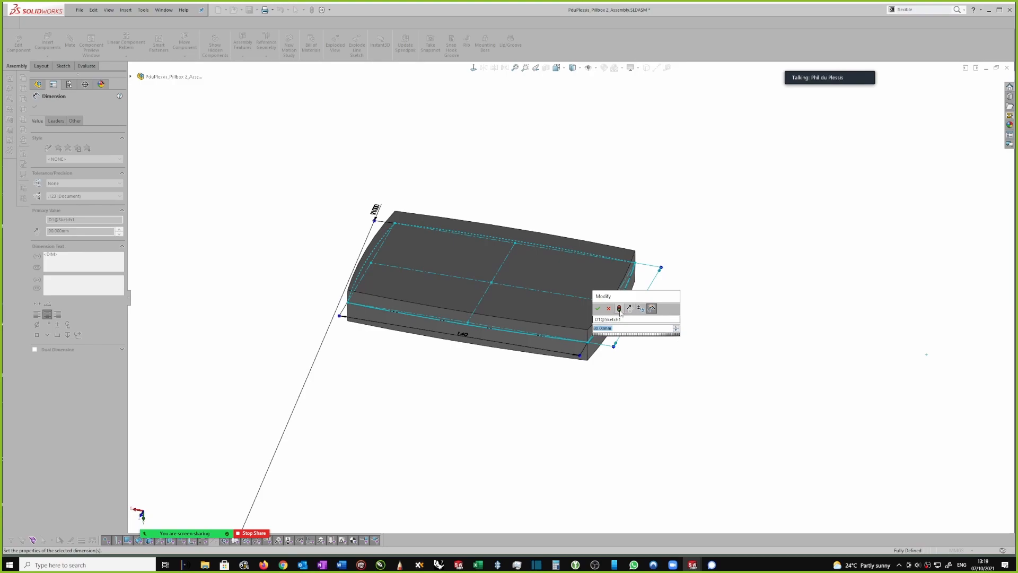
click(597, 308)
click(759, 242)
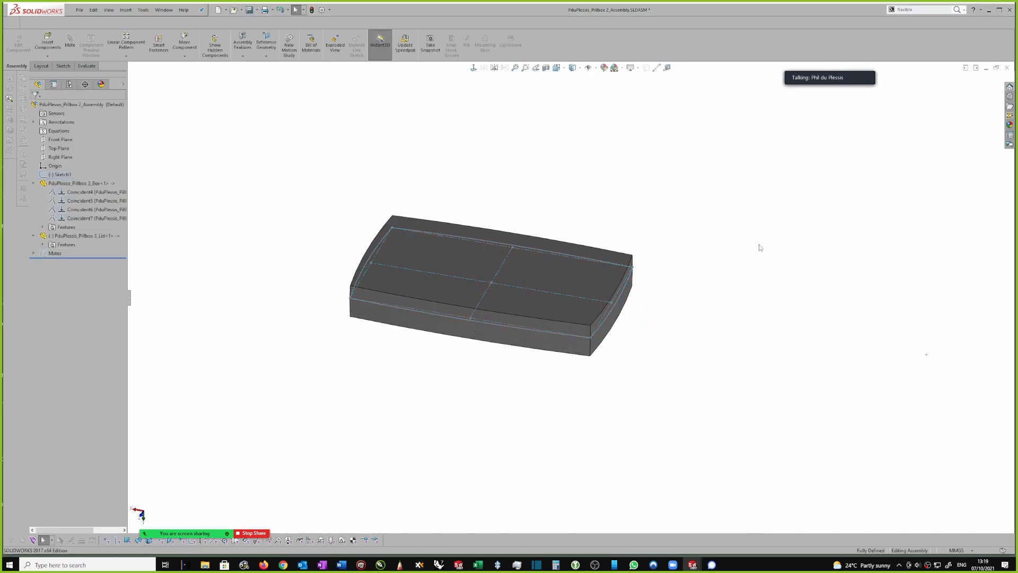
Expand the lid's feature list, move the lid off the box to test its freedom, and undo the move.
scroll(659, 286, down, 2)
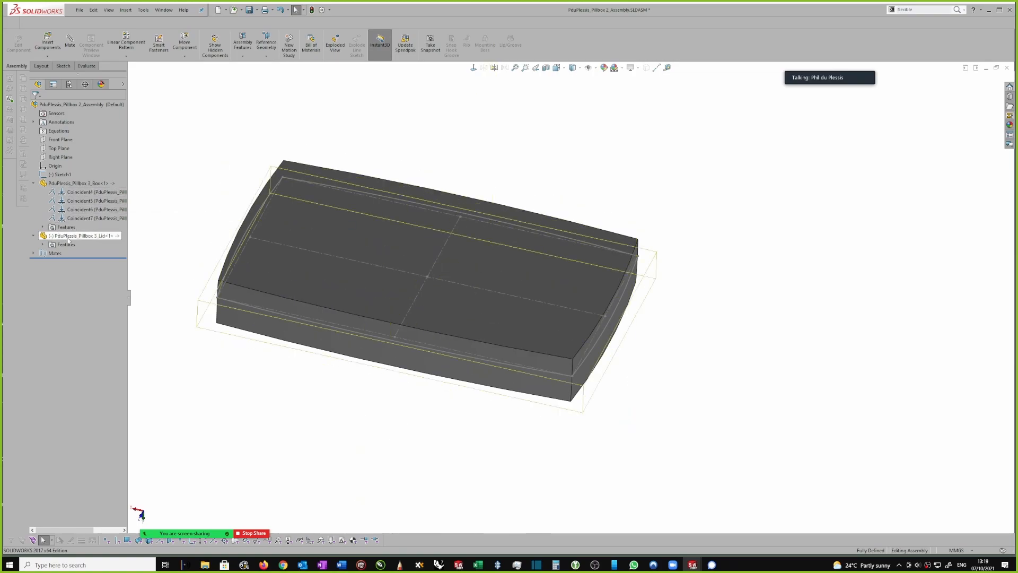
click(33, 235)
click(34, 236)
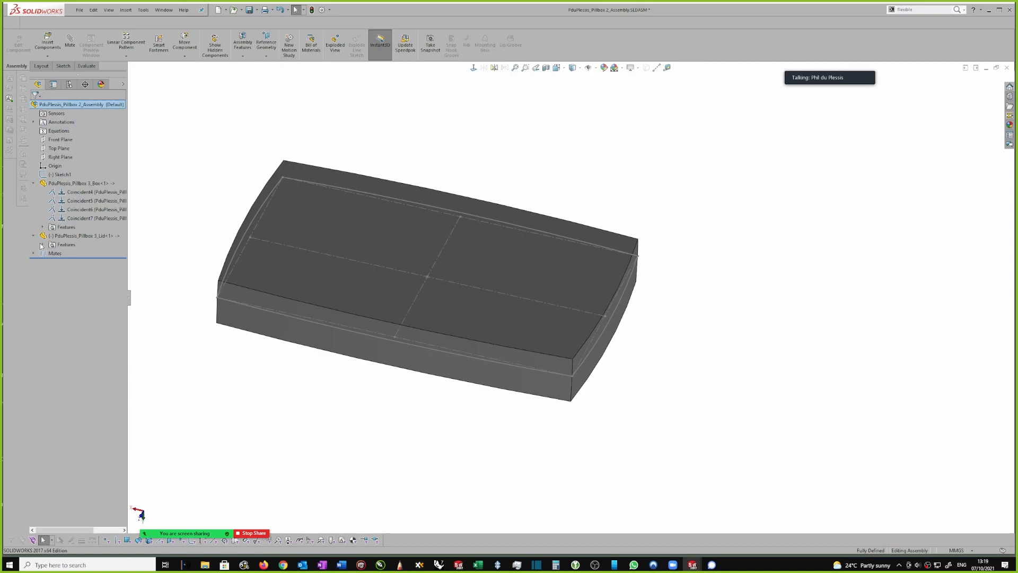
click(42, 245)
drag(359, 291, 672, 333)
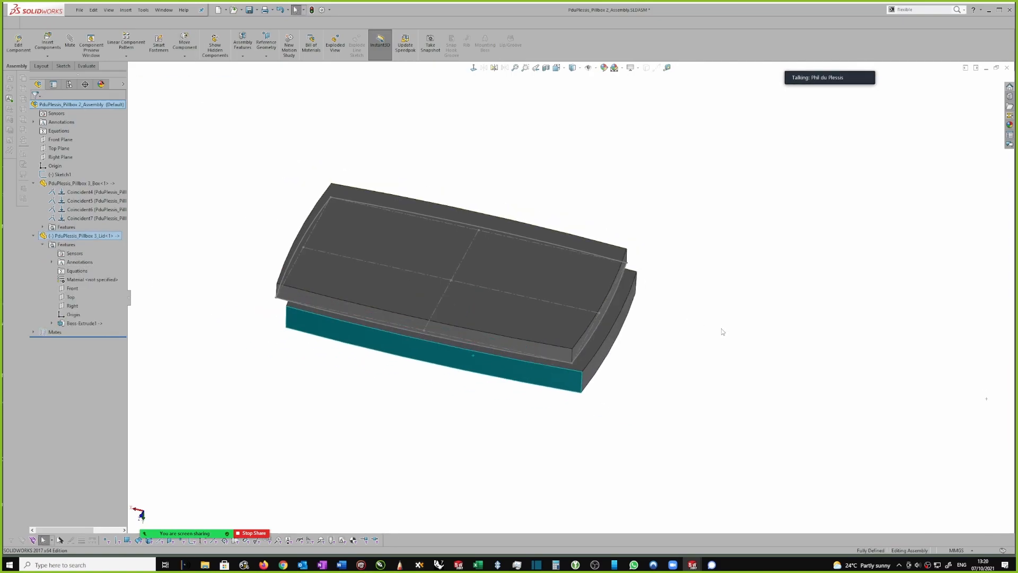
key(ctrl+z)
Try a coincident mate between the lid's Top plane and the assembly's Top Plane, and undo it.
click(70, 297)
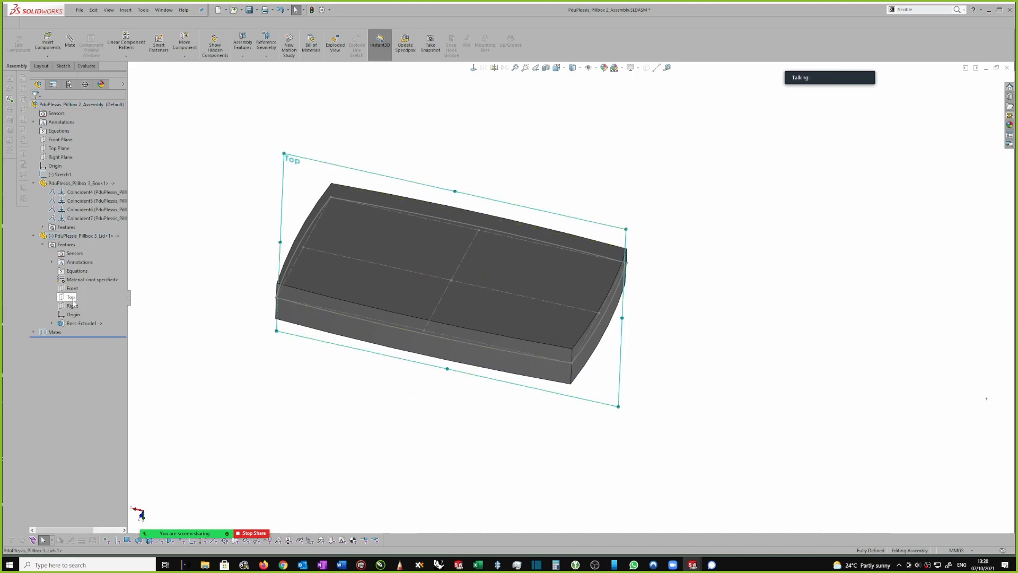
ctrl+click(60, 148)
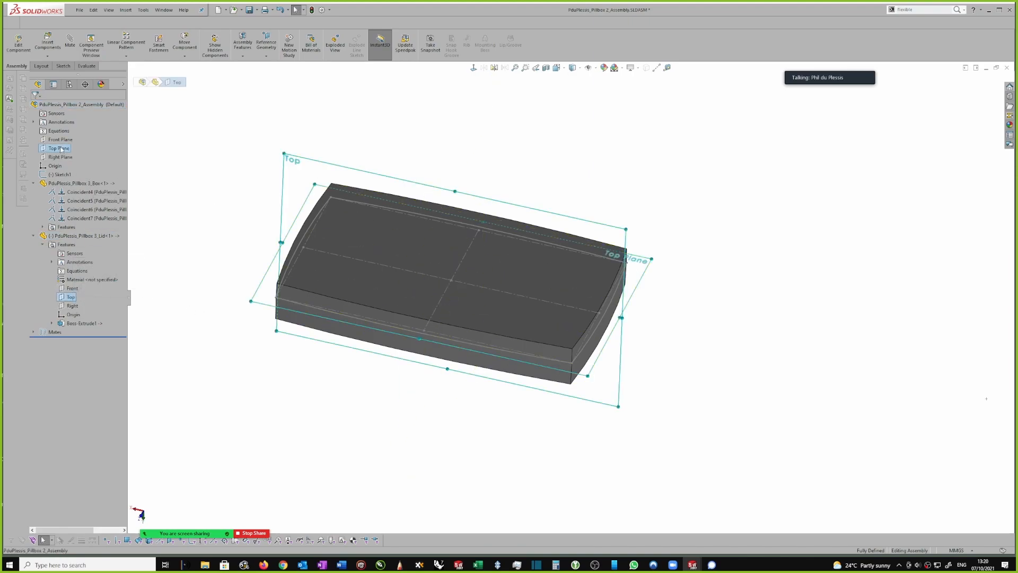
click(66, 152)
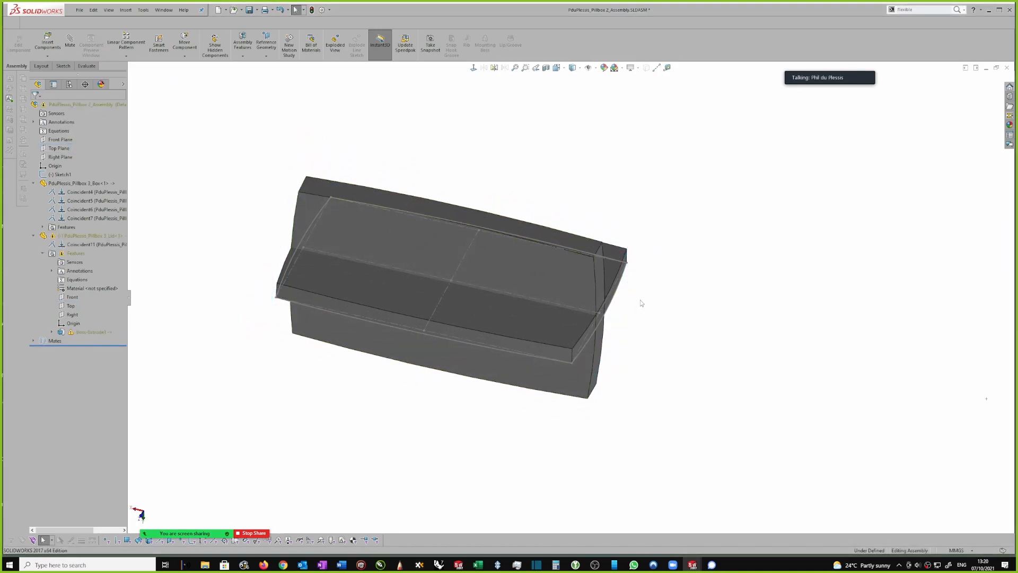
key(ctrl+z)
middle_drag(642, 352, 425, 338)
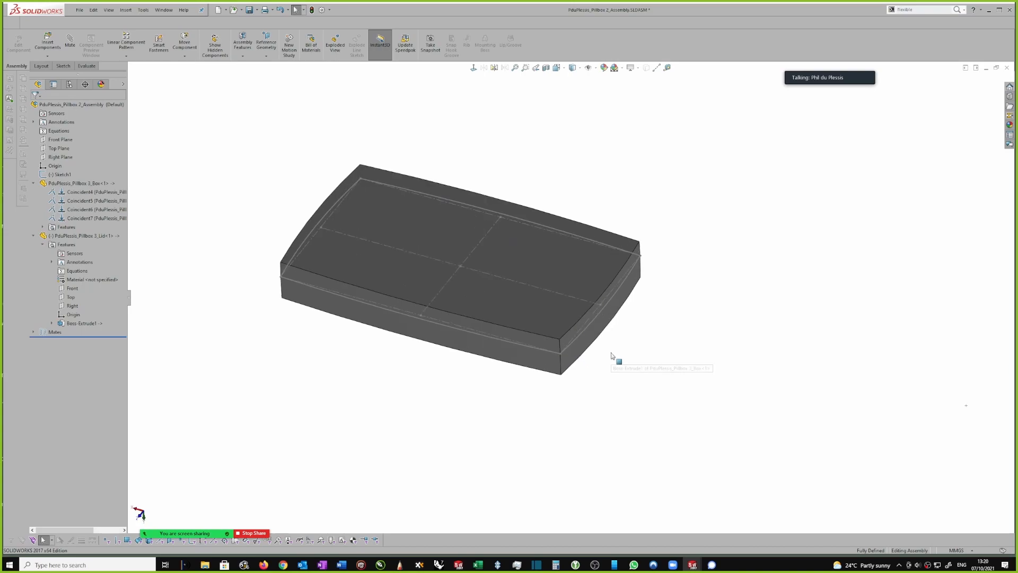
scroll(604, 332, down, 1)
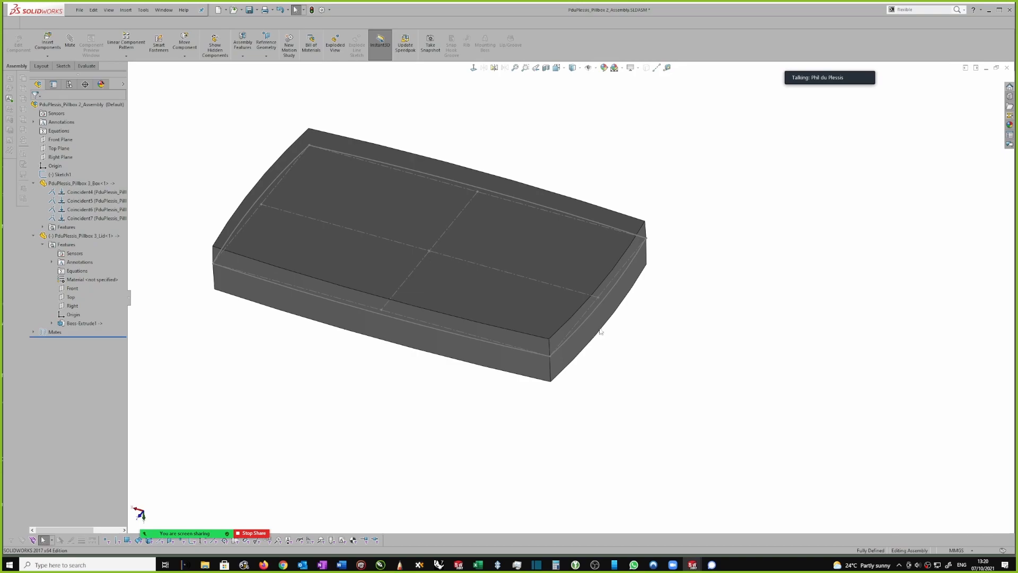
click(423, 342)
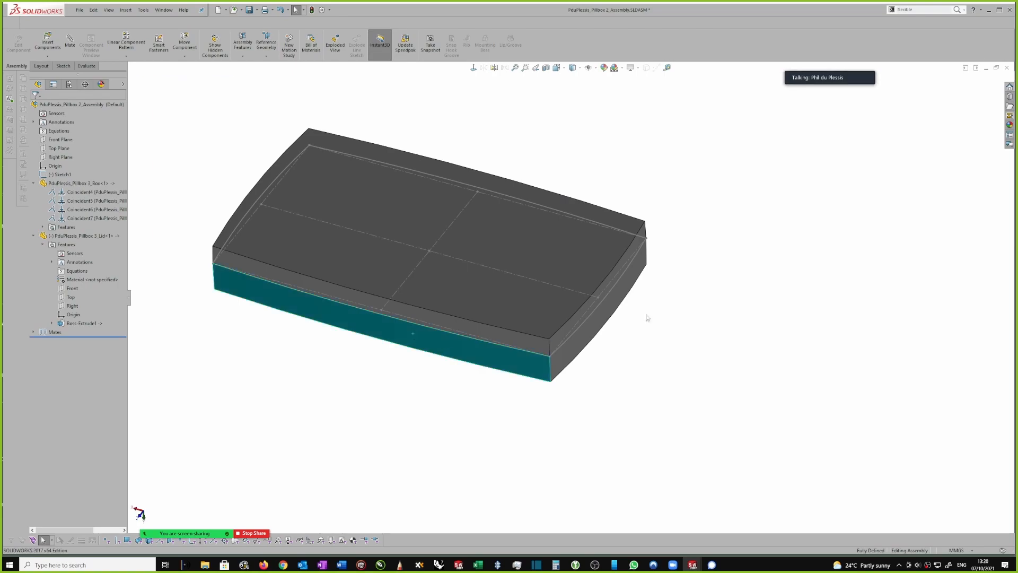
middle_drag(683, 297, 787, 360)
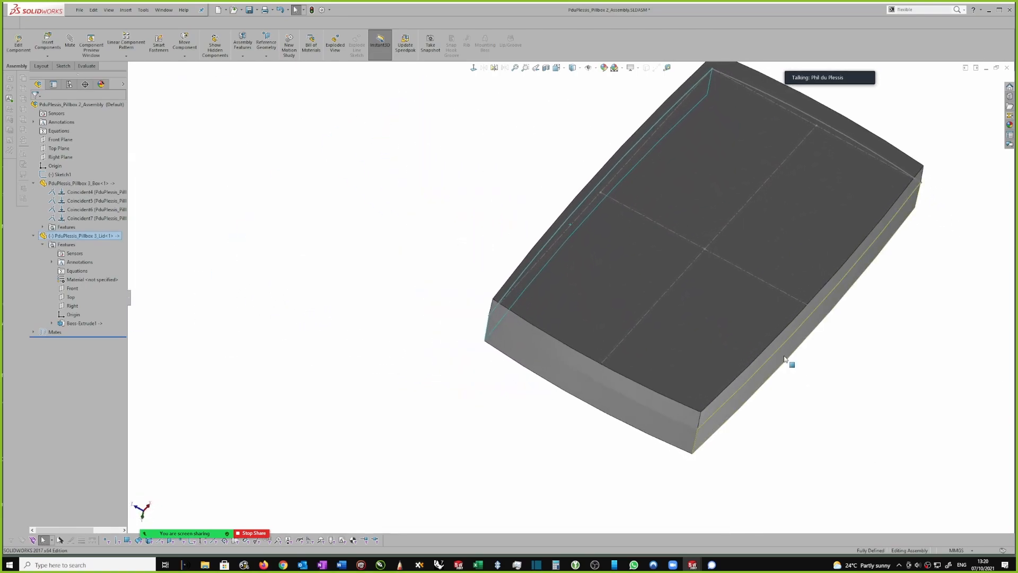
ctrl+click(784, 357)
scroll(785, 354, up, 1)
scroll(785, 354, down, 1)
ctrl+click(732, 333)
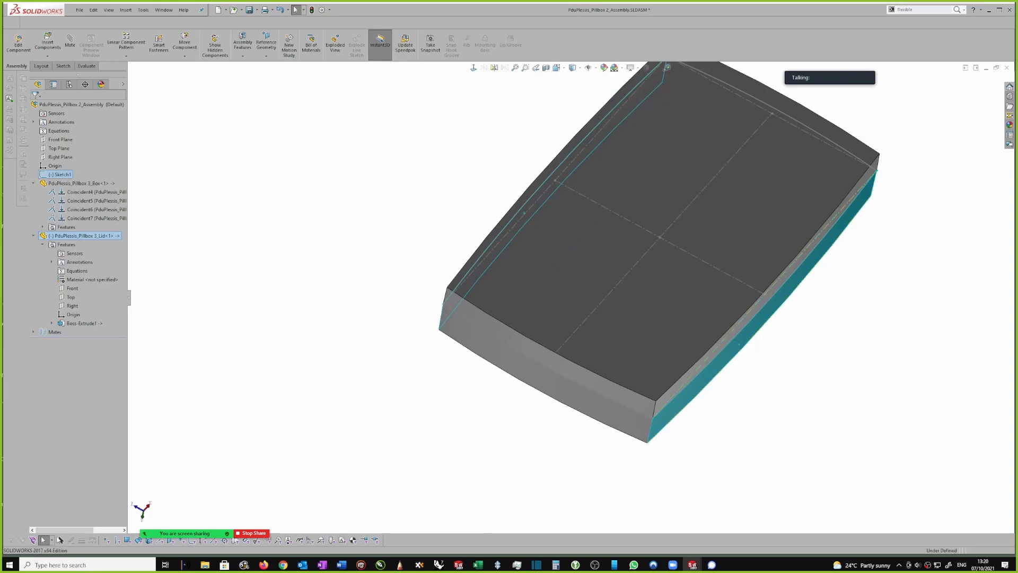
click(826, 357)
middle_drag(748, 340, 737, 338)
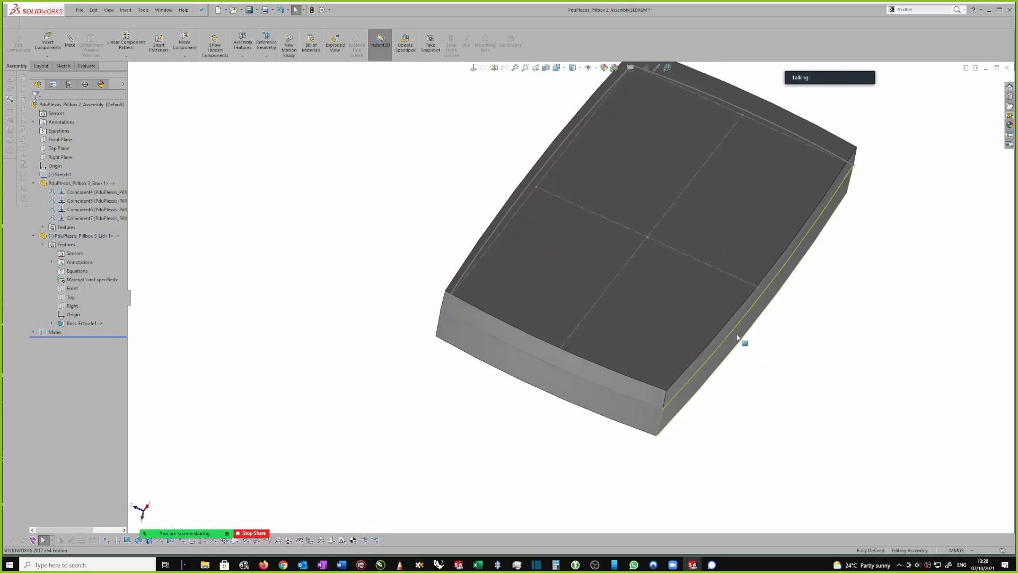
click(737, 337)
ctrl+click(741, 314)
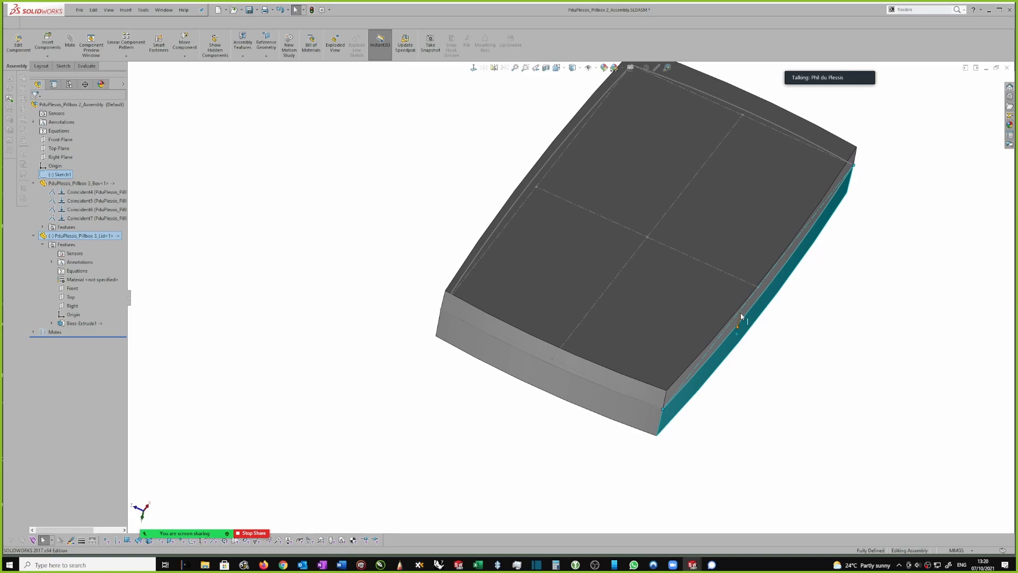
middle_drag(685, 308, 774, 322)
click(859, 329)
Hide the assembly's layout sketch.
mouse_move(498, 348)
middle_down()
mouse_move(553, 348)
mouse_move(607, 309)
middle_up()
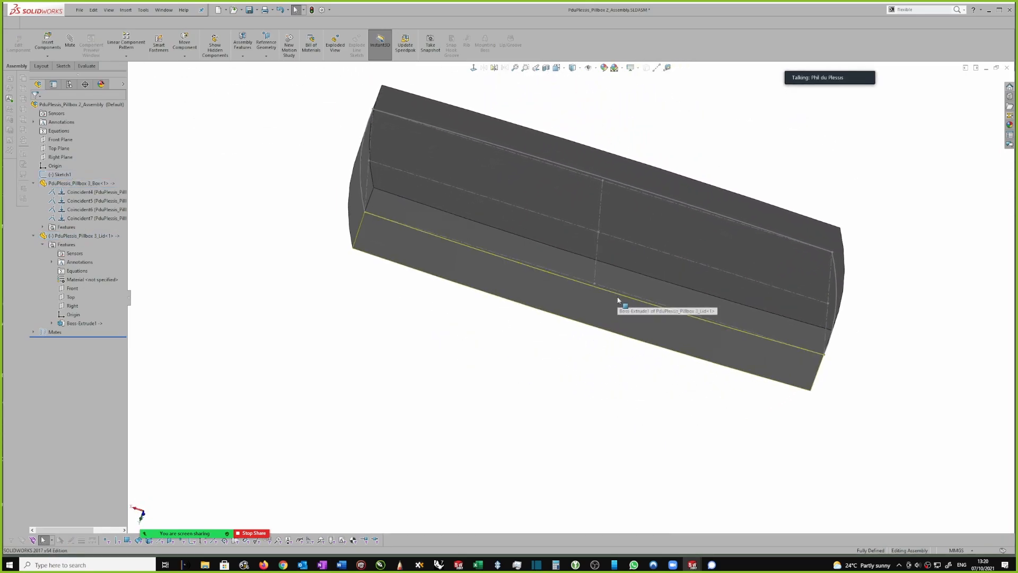
click(619, 294)
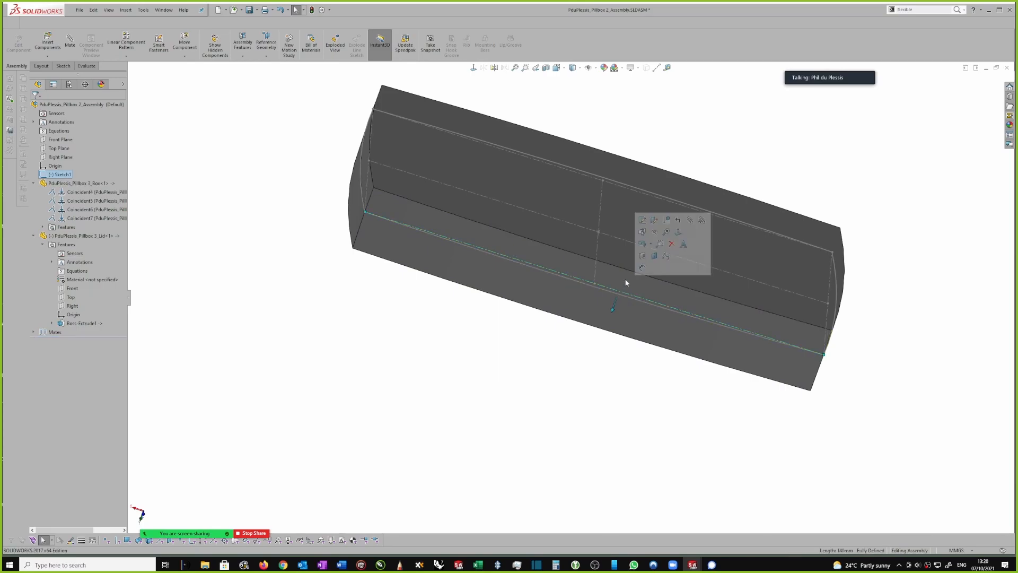
click(654, 234)
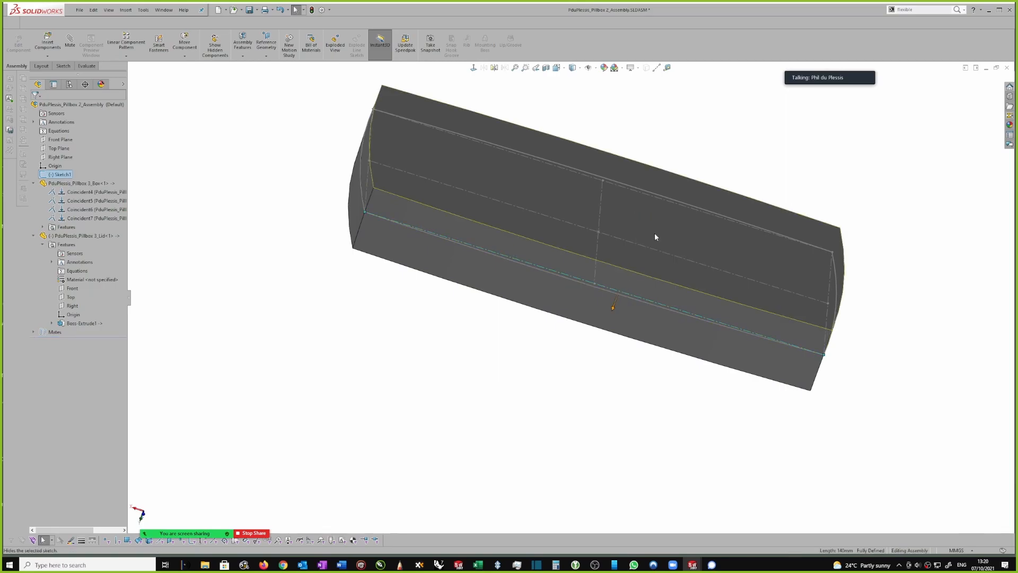
Try to mate the long side faces of the box and lid, and leave the Mate command.
click(631, 318)
middle_drag(635, 311, 683, 283)
ctrl+click(682, 284)
ctrl+click(672, 261)
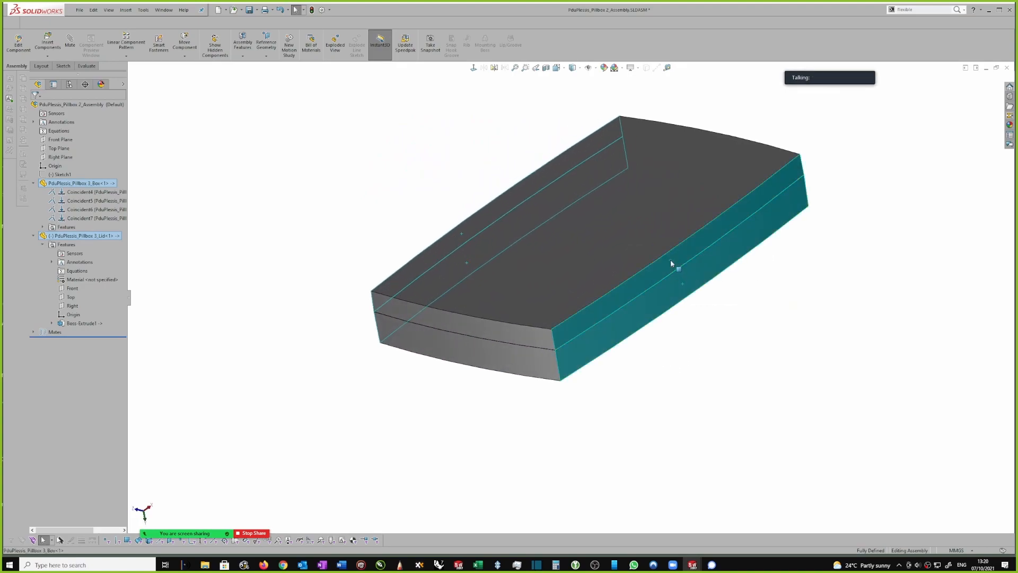
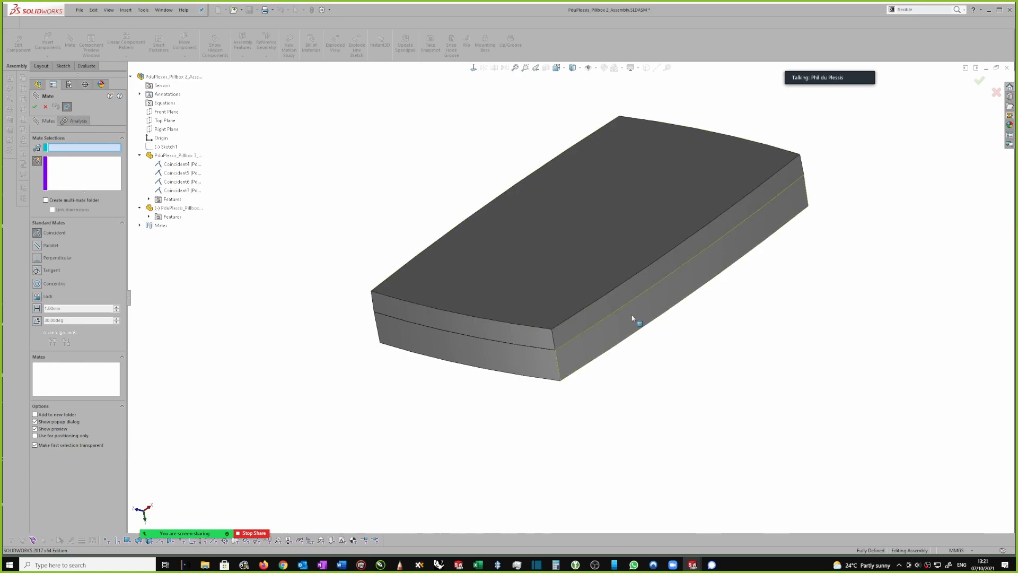
key(Escape)
scroll(911, 463, up, 1)
middle_drag(841, 418, 705, 336)
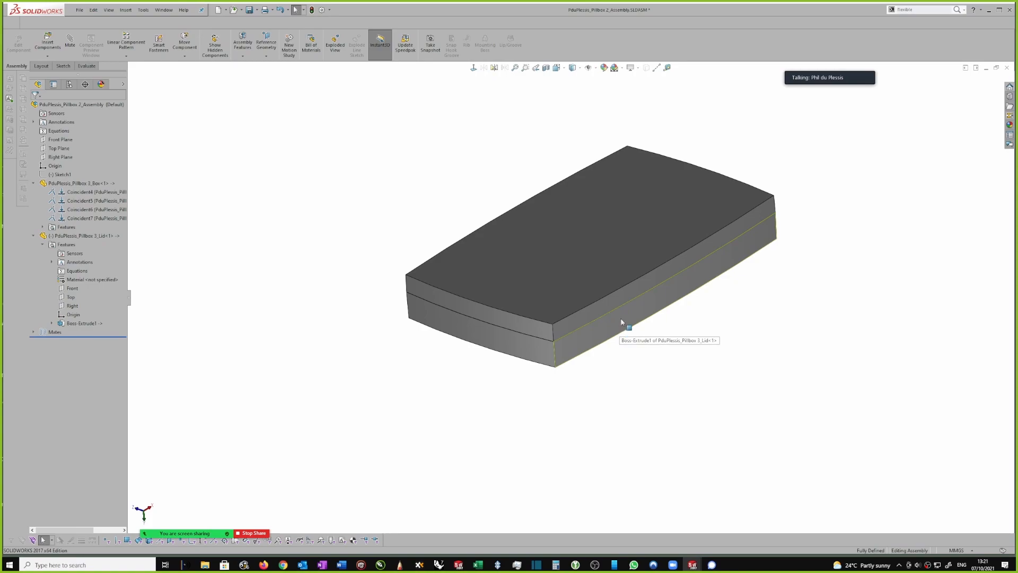
scroll(722, 343, down, 3)
middle_drag(778, 199, 756, 198)
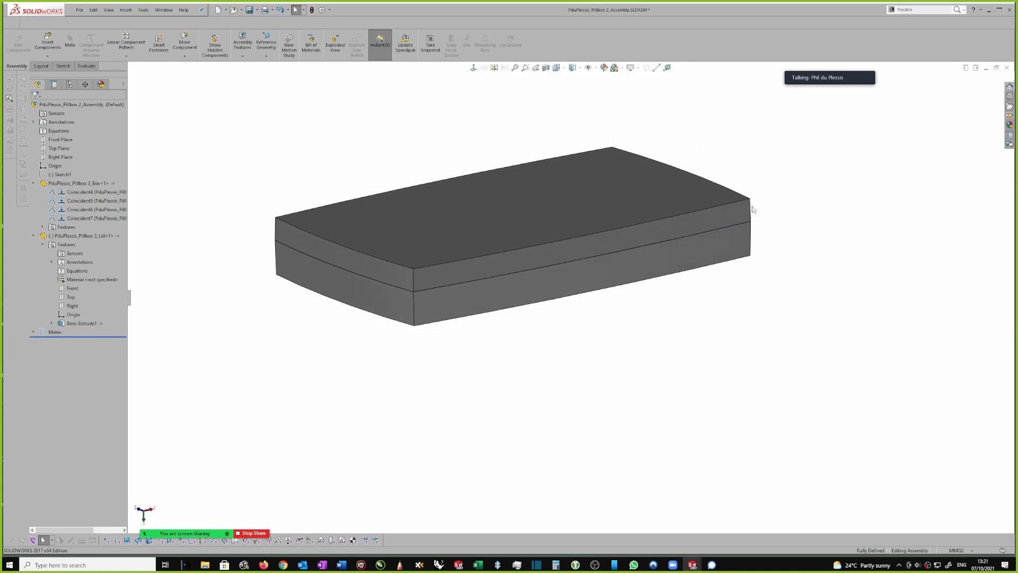
Start editing the box part in the context of the assembly.
click(667, 200)
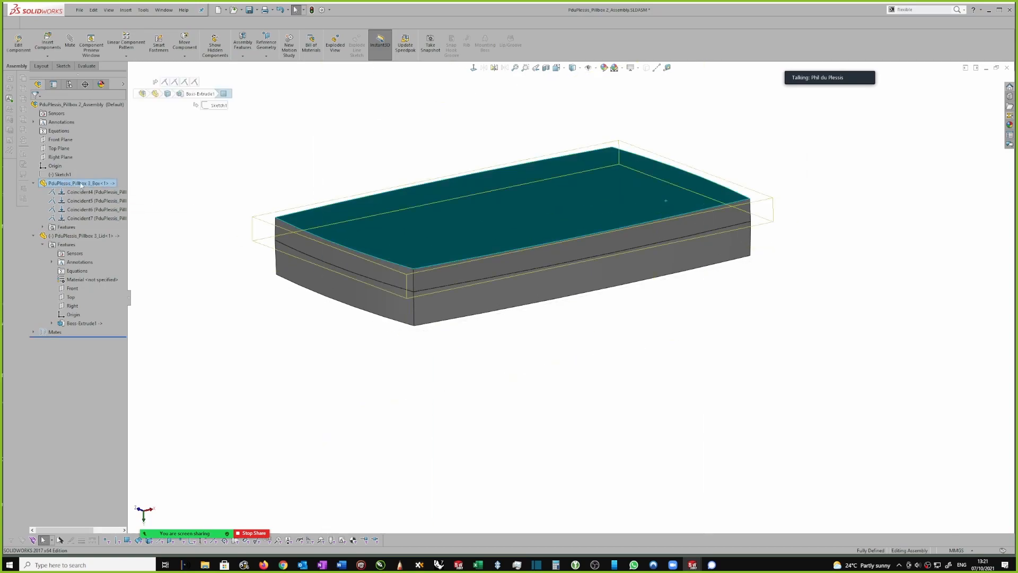
right_click(81, 185)
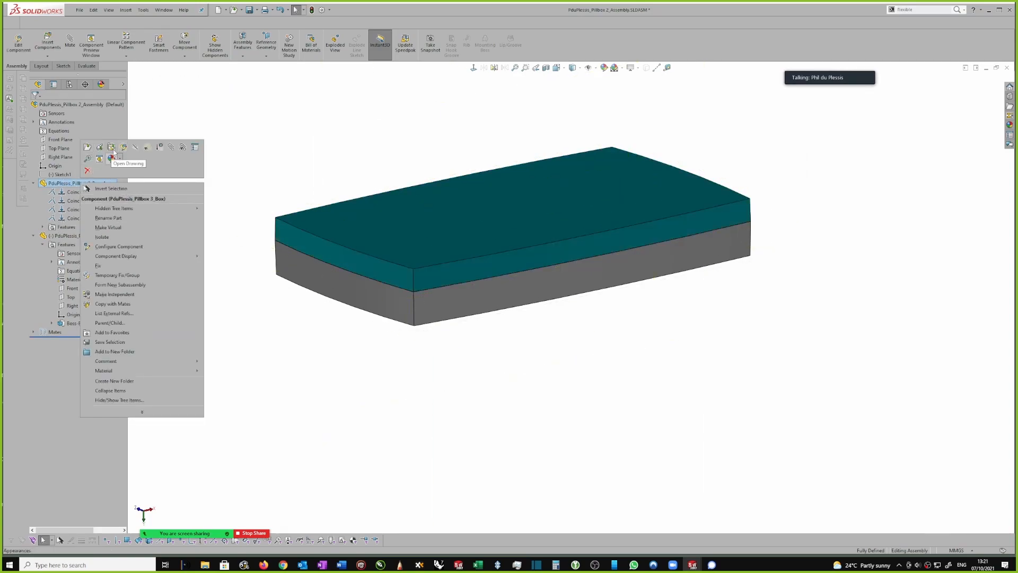
click(112, 148)
scroll(711, 265, down, 1)
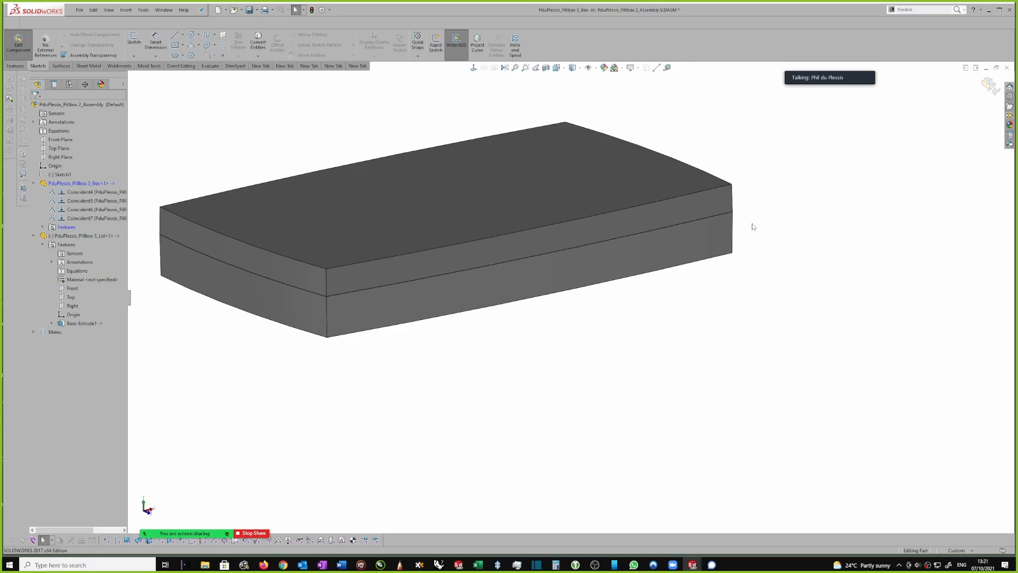
Fillet the box's four vertical corner edges with a 7 mm radius.
click(733, 197)
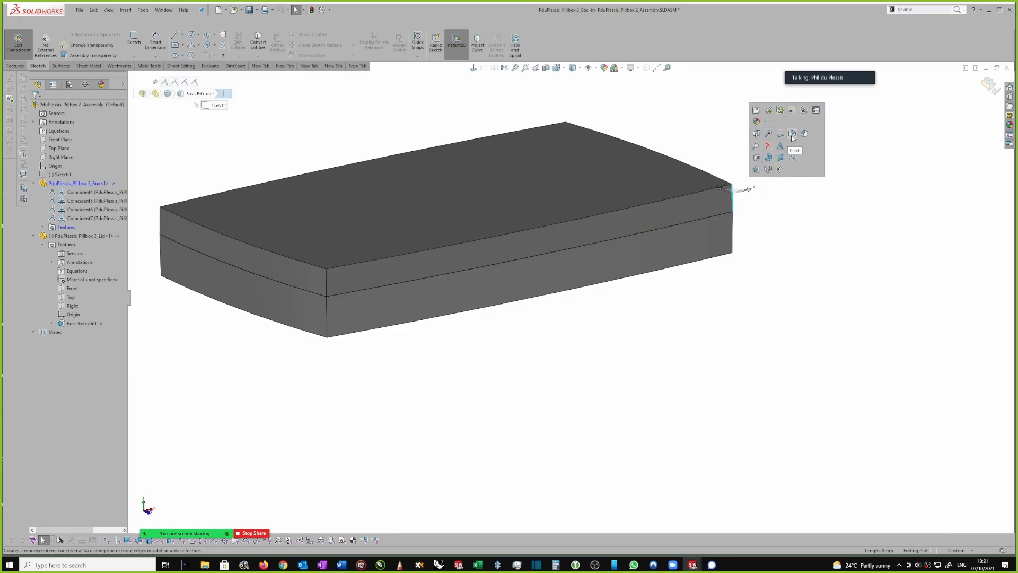
click(779, 186)
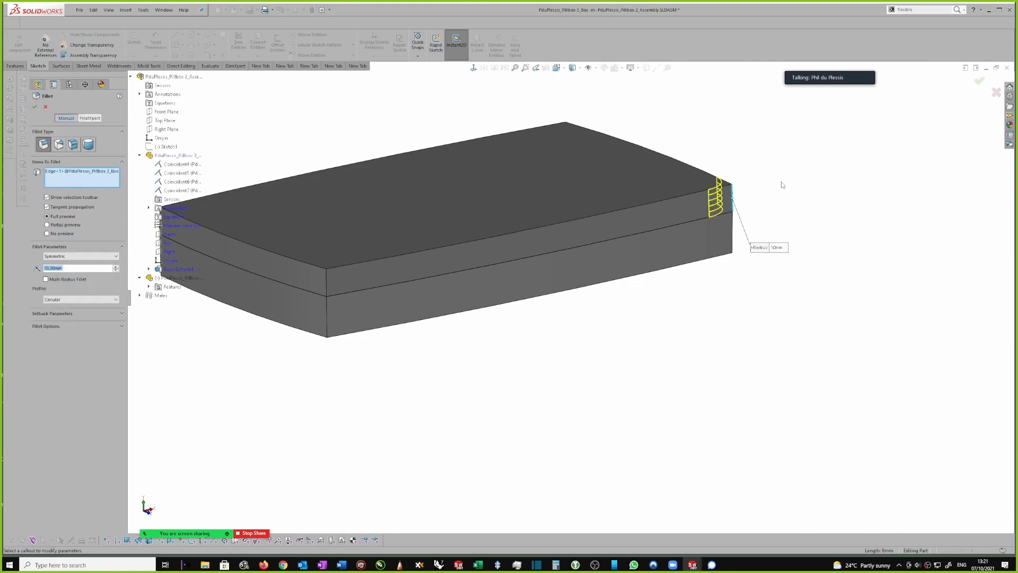
text(7)
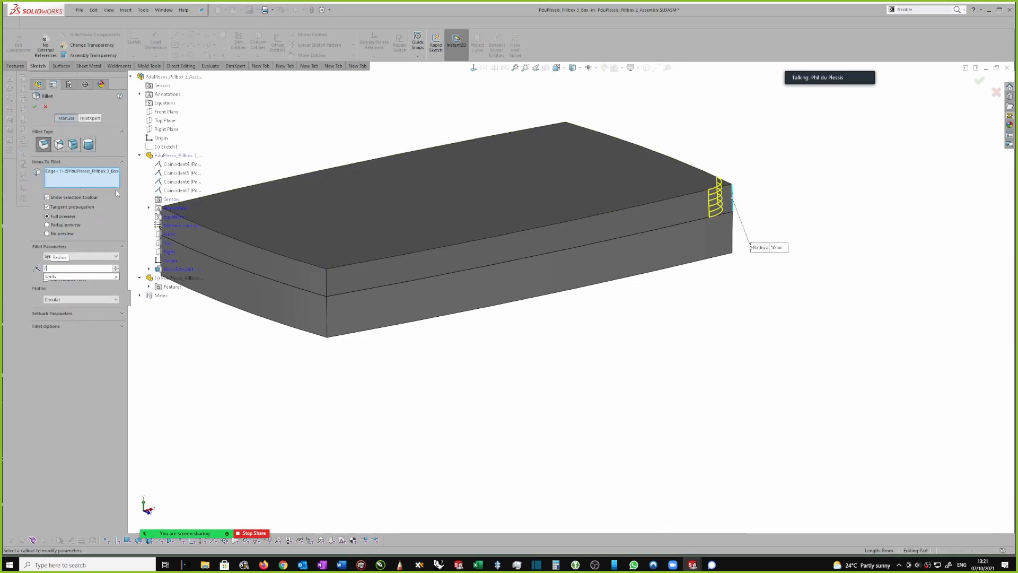
click(565, 130)
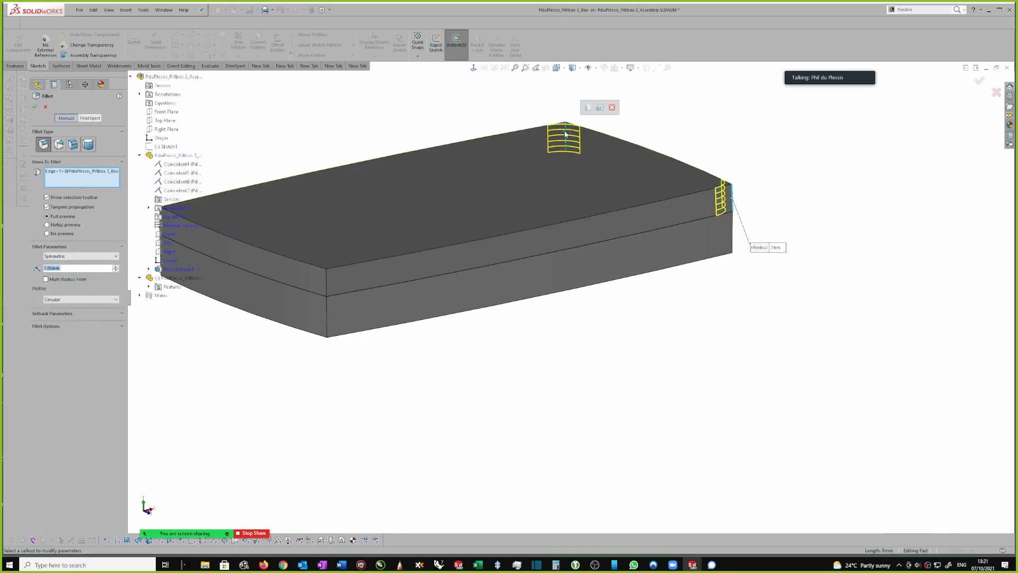
click(587, 108)
right_click(680, 128)
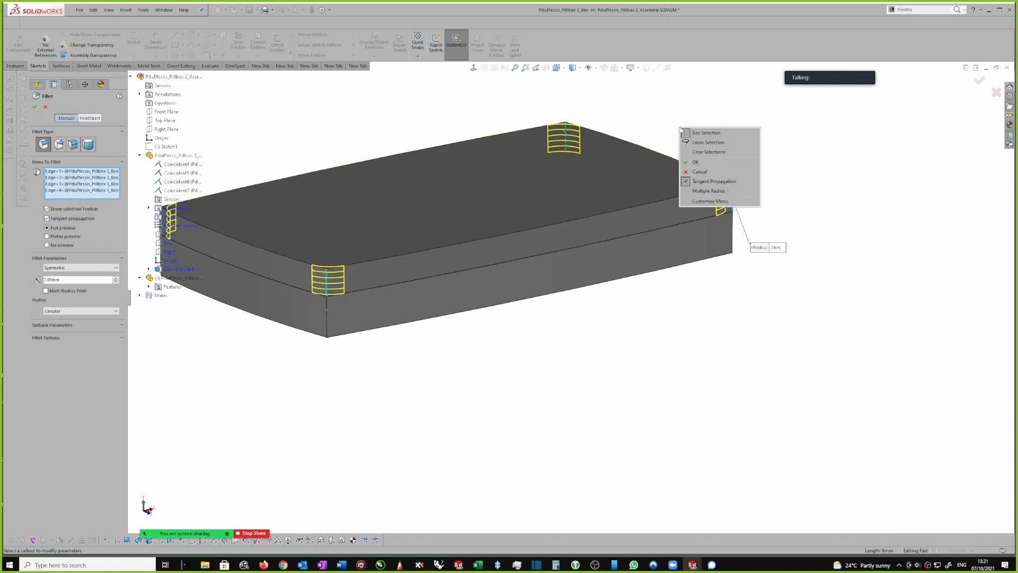
click(689, 163)
Fillet the edges around the box's large outer face with a 2 mm radius.
scroll(456, 182, up, 1)
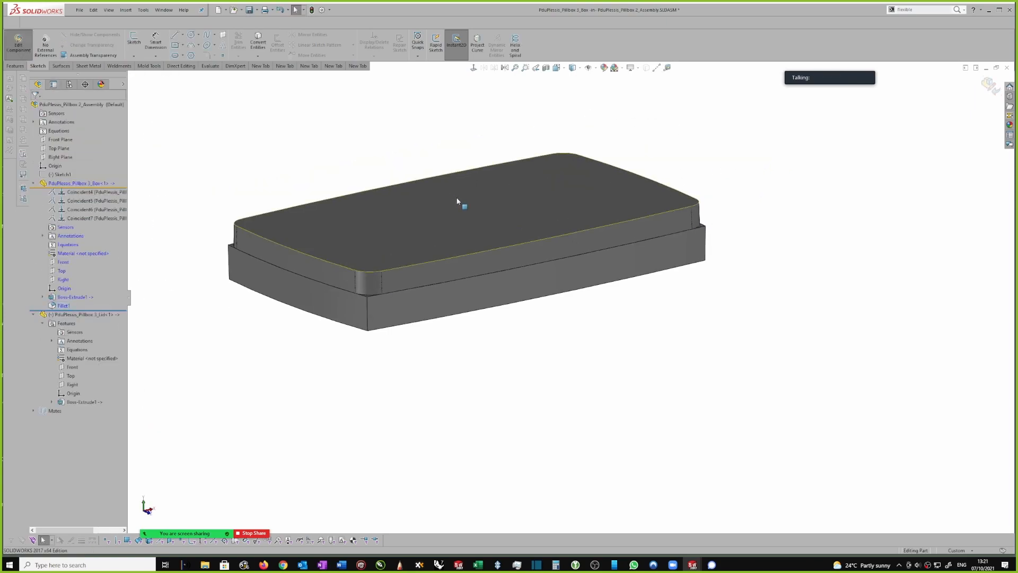
click(457, 198)
click(535, 133)
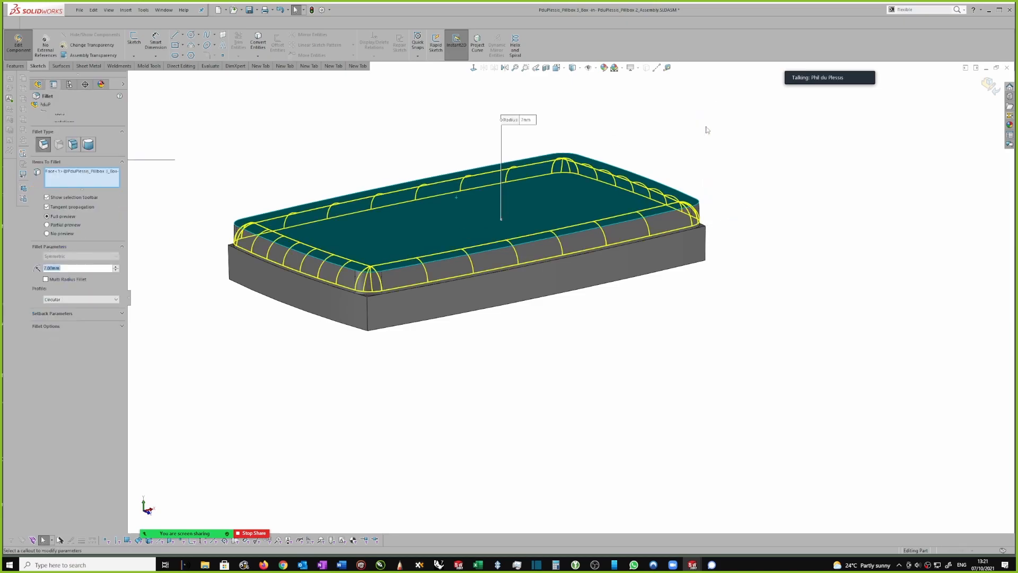
scroll(707, 130, down, 5)
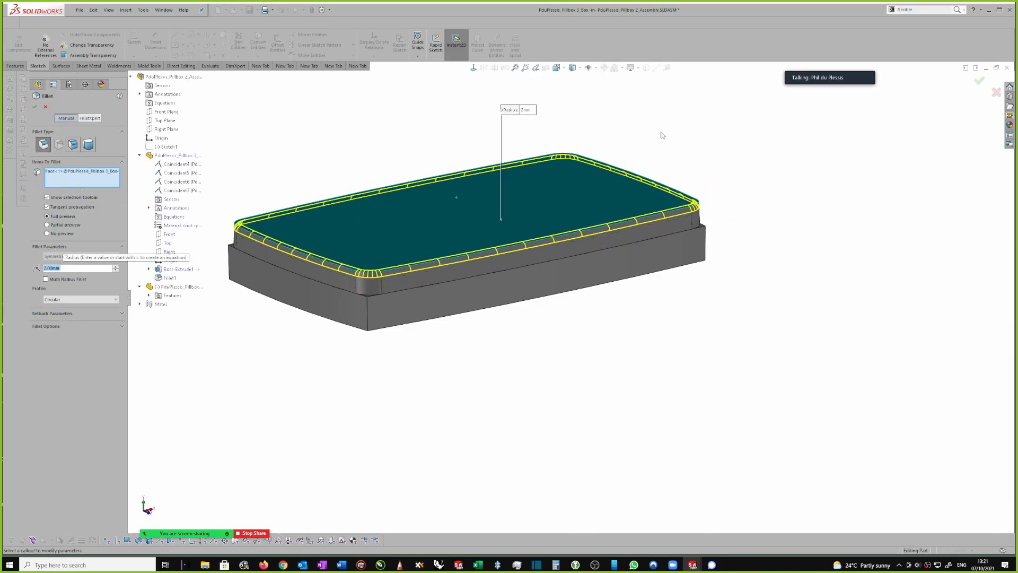
click(35, 107)
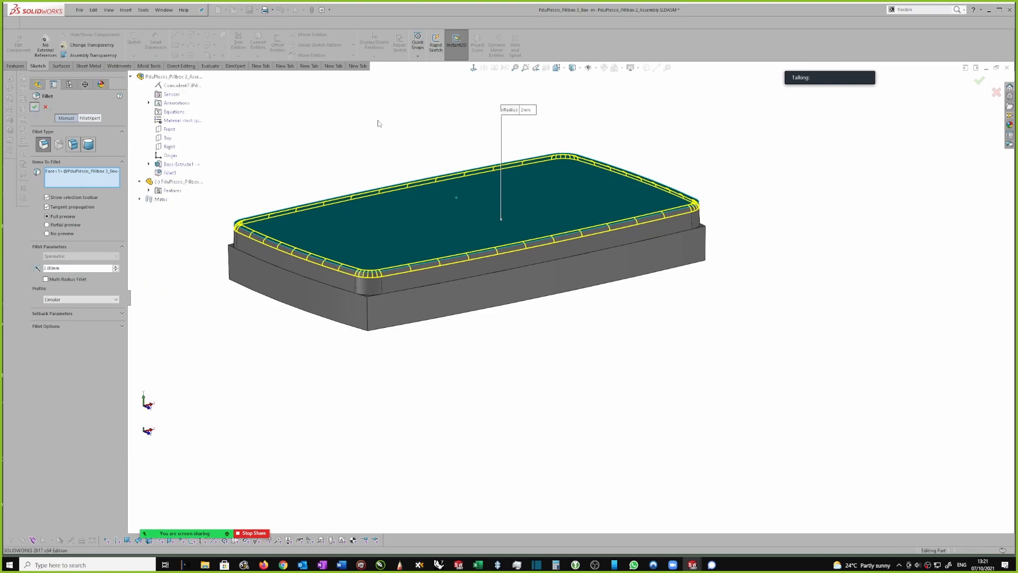
Hide the lid to expose the box's flat mating face.
middle_drag(855, 154, 409, 282)
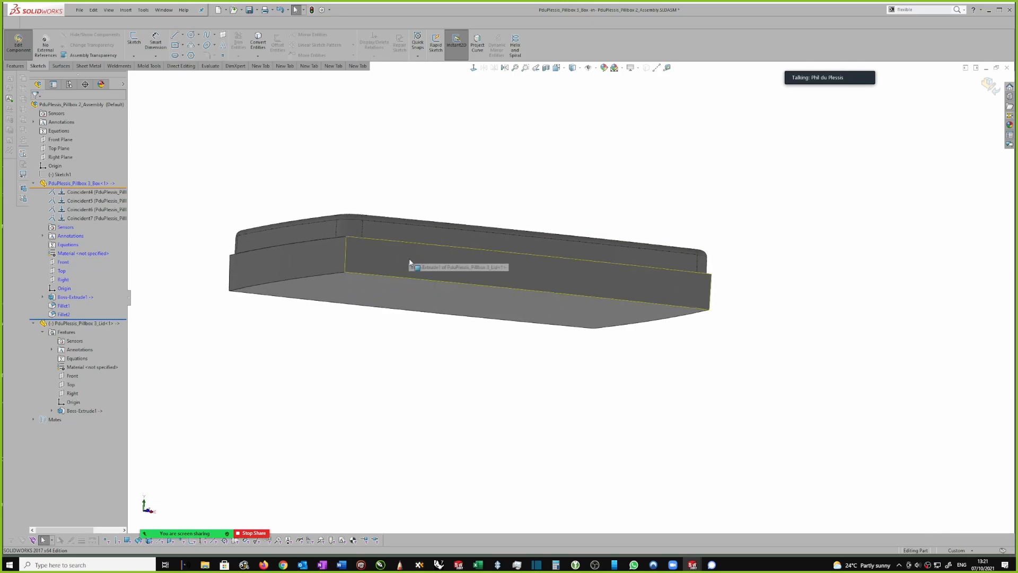
click(419, 254)
click(381, 290)
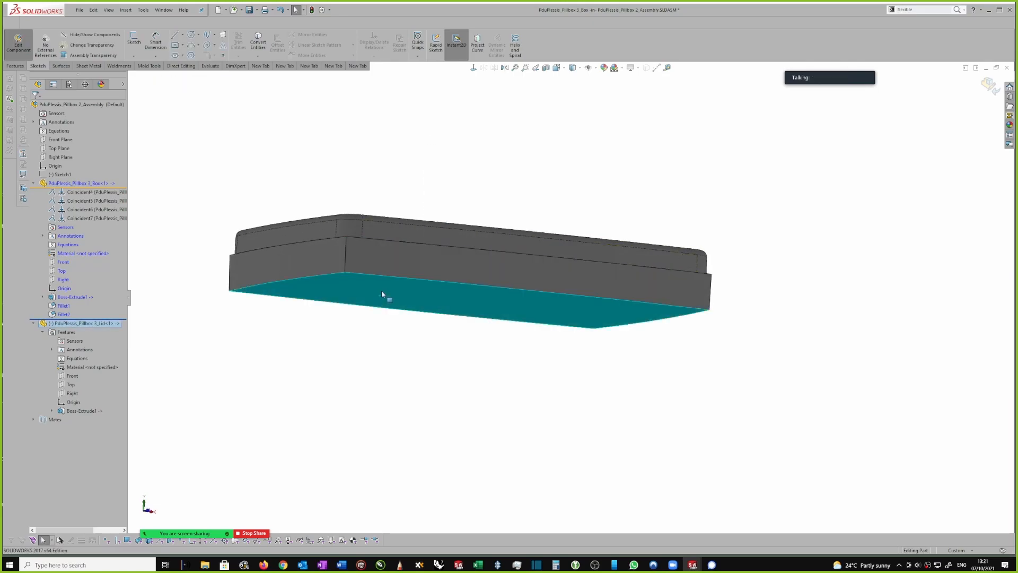
right_click(381, 290)
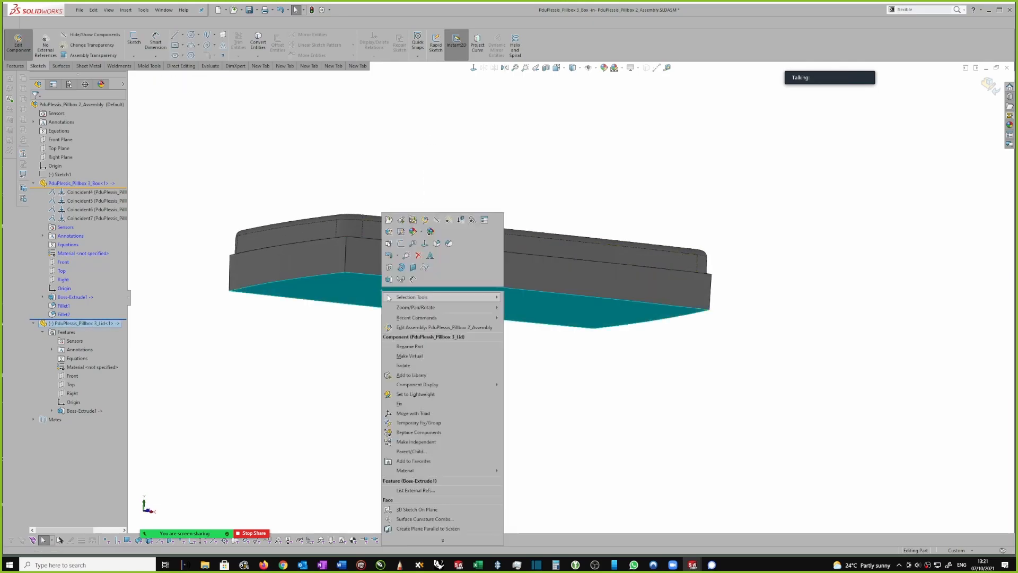
click(438, 220)
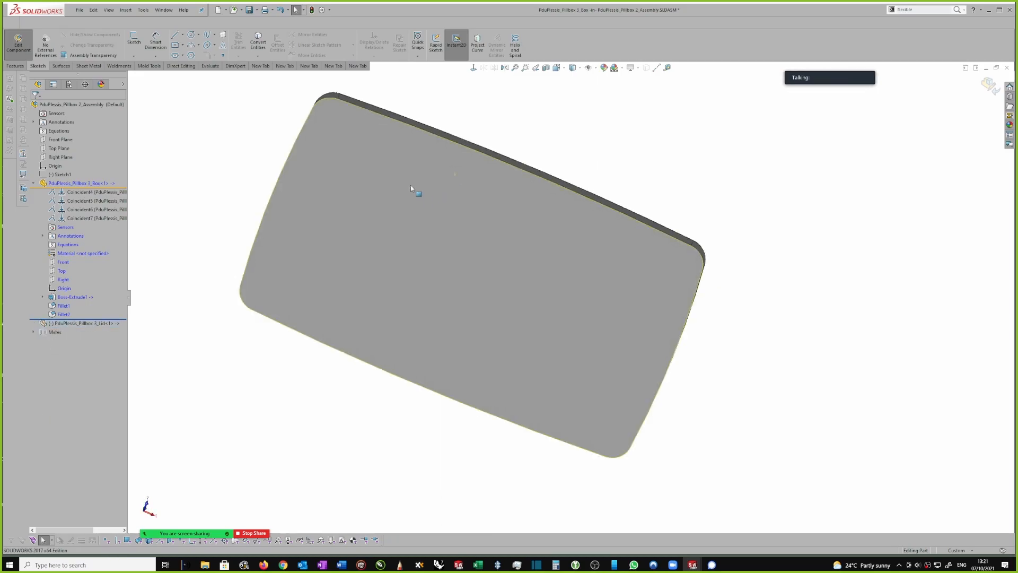
Start a Shell on the box with its flat mating face as the face to remove.
click(409, 194)
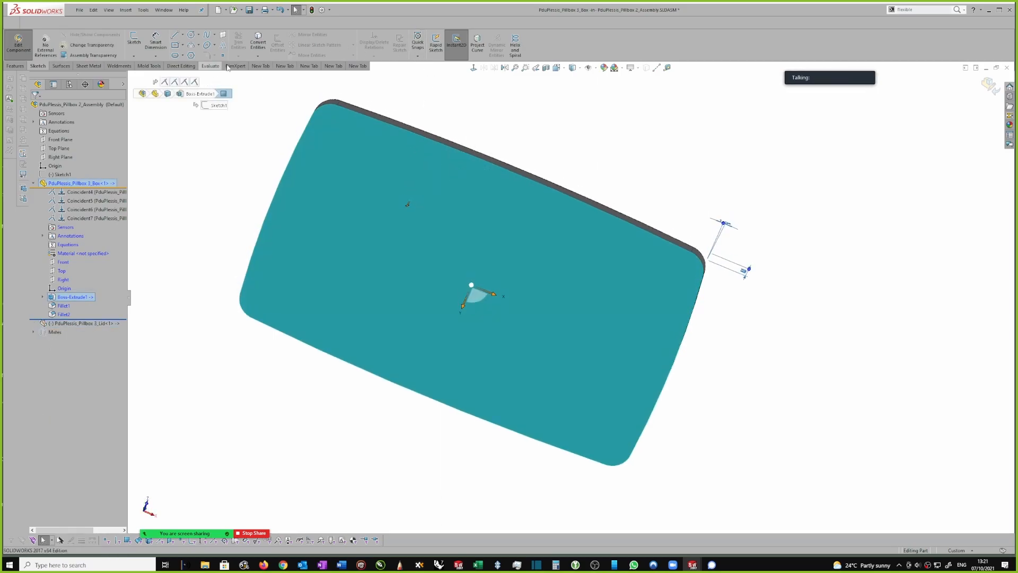
click(17, 66)
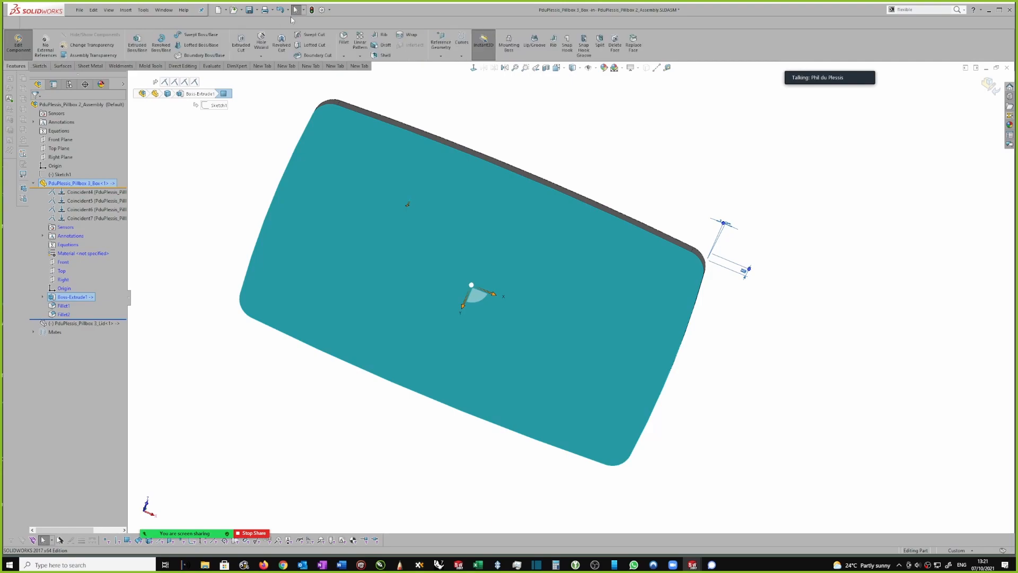
click(382, 55)
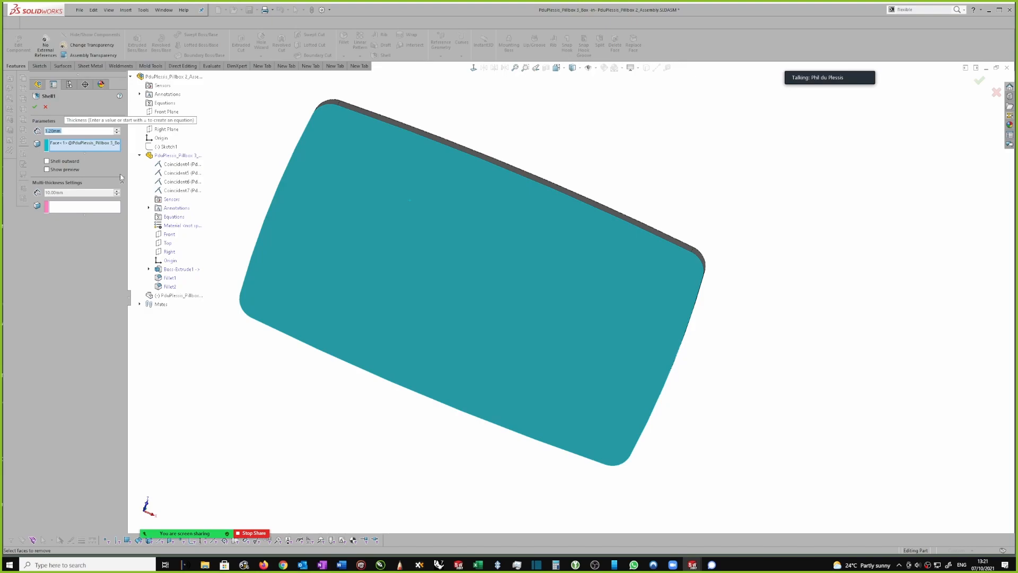
Shell the box to 1.20 mm with the selected face removed, and save the assembly with all its modified parts.
click(35, 106)
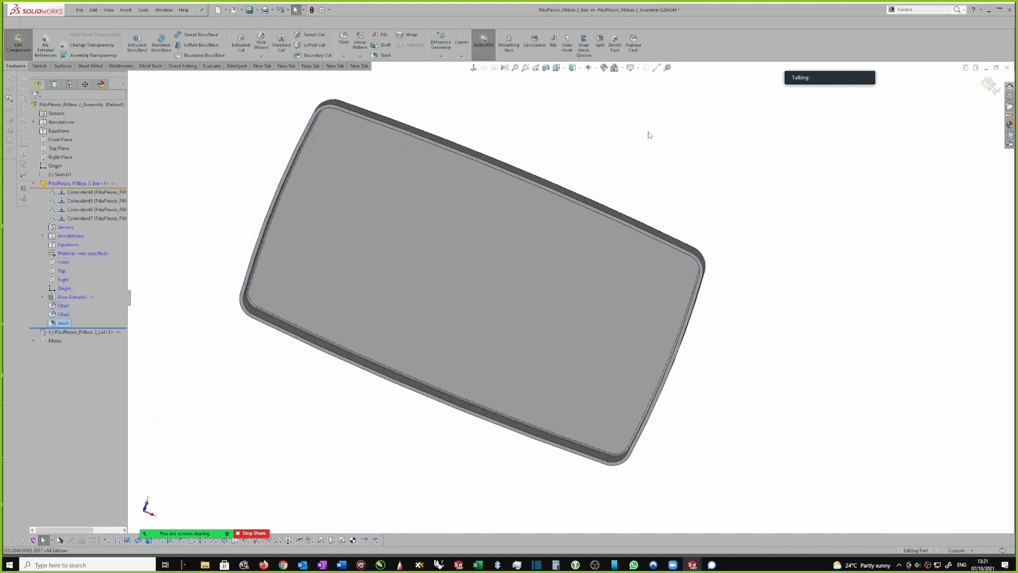
click(993, 85)
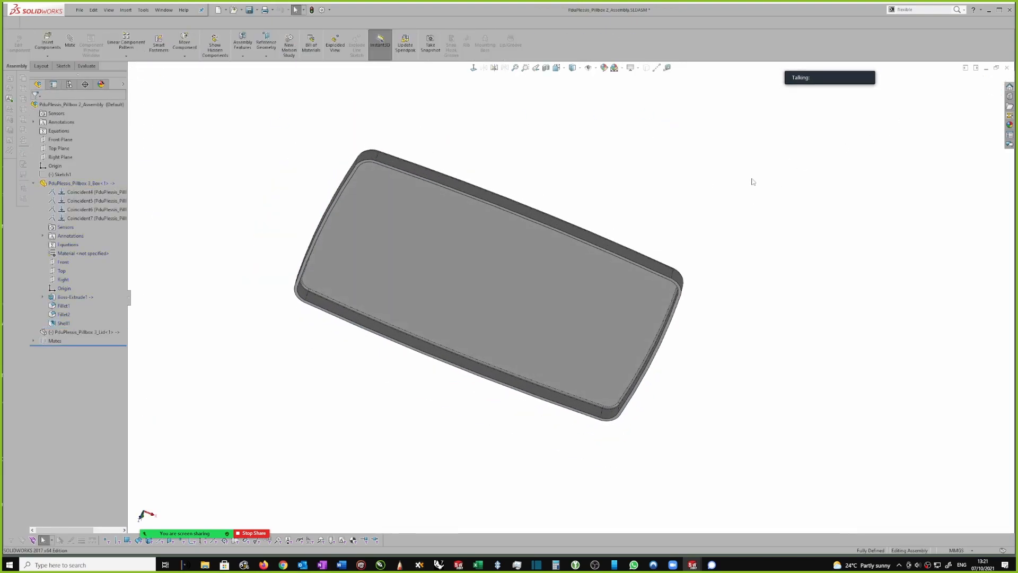
middle_drag(741, 184, 728, 179)
key(ctrl+s)
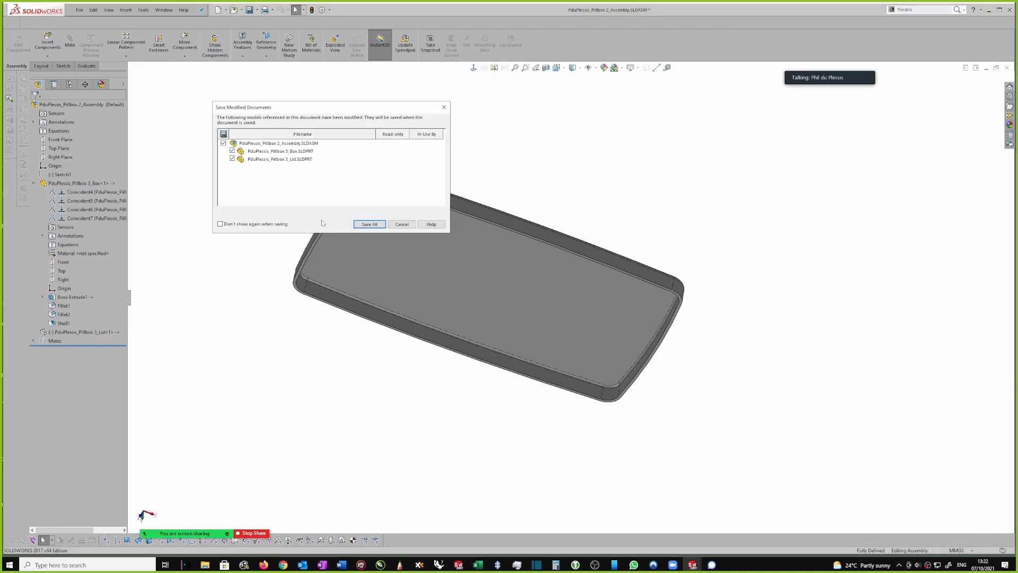
click(369, 225)
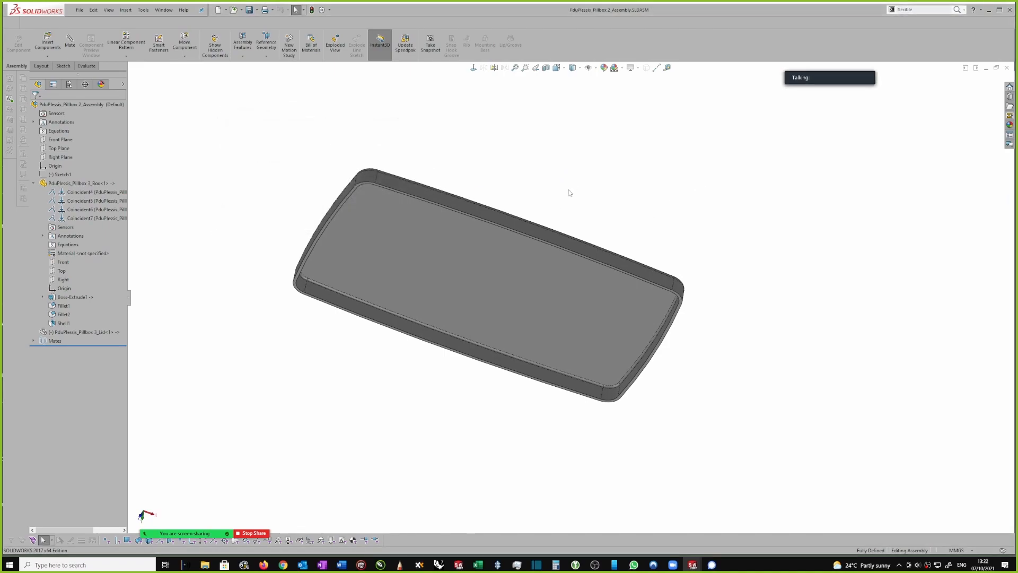
Show the lid component and start editing it within the assembly, expanding its base extrusion to reach the sketch.
middle_drag(573, 183, 555, 210)
middle_drag(586, 302, 428, 281)
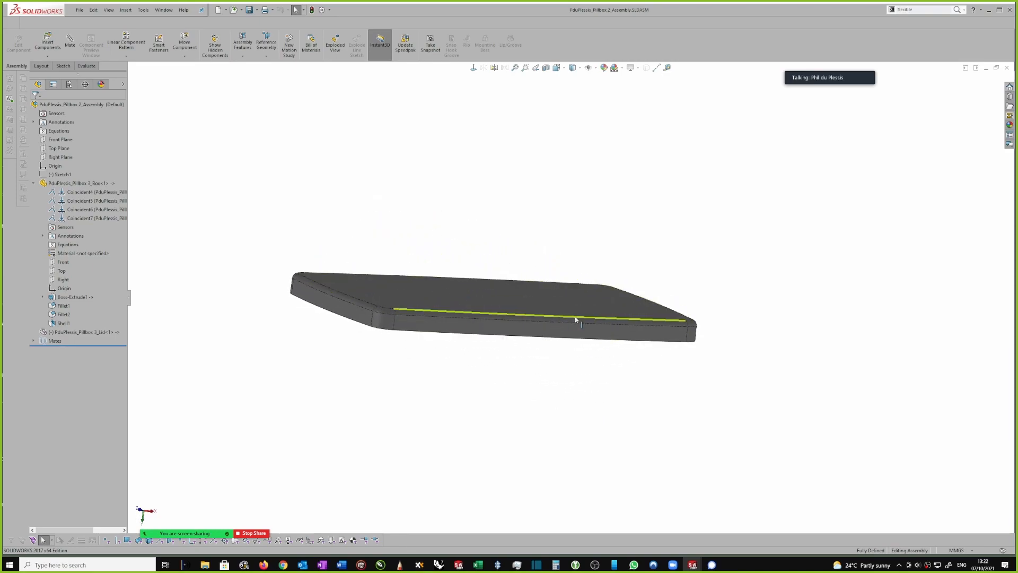
middle_drag(732, 325, 561, 334)
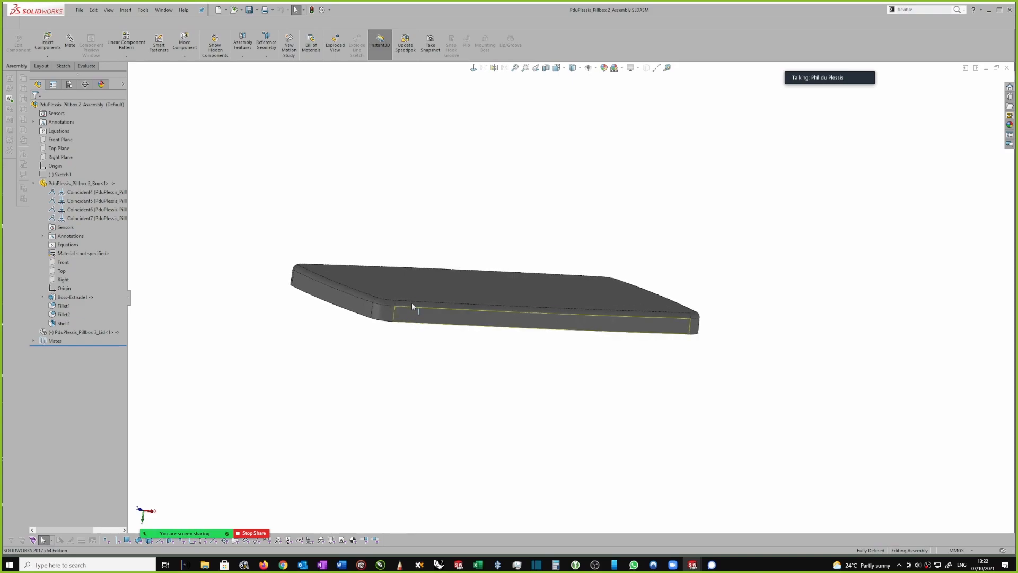
click(85, 332)
click(128, 296)
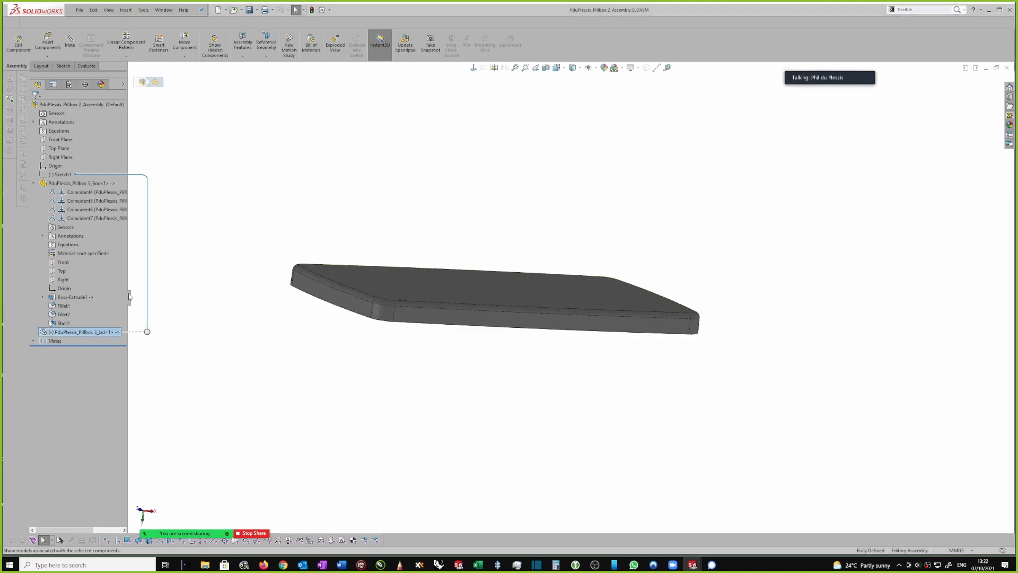
right_click(95, 334)
click(136, 297)
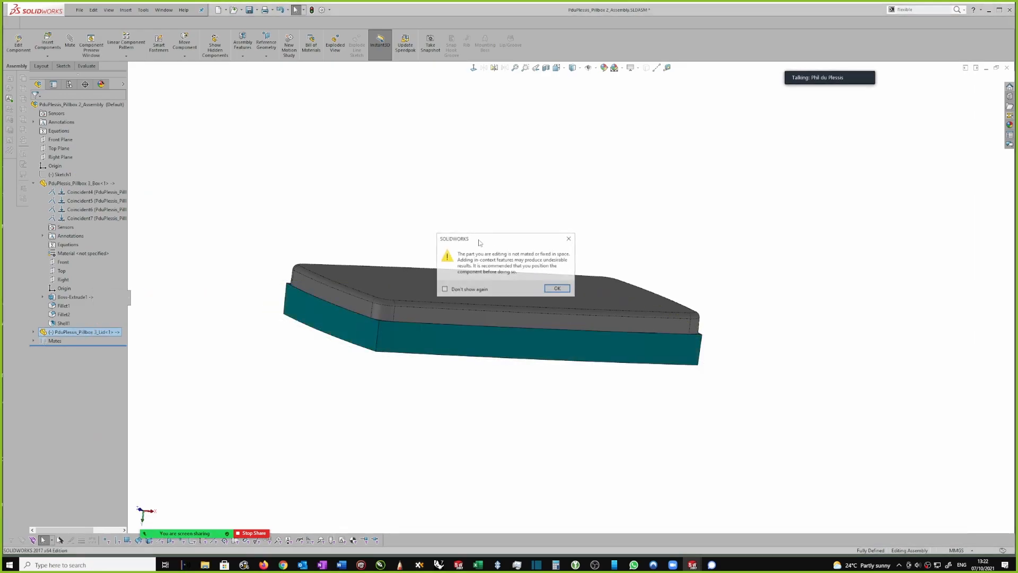
click(558, 289)
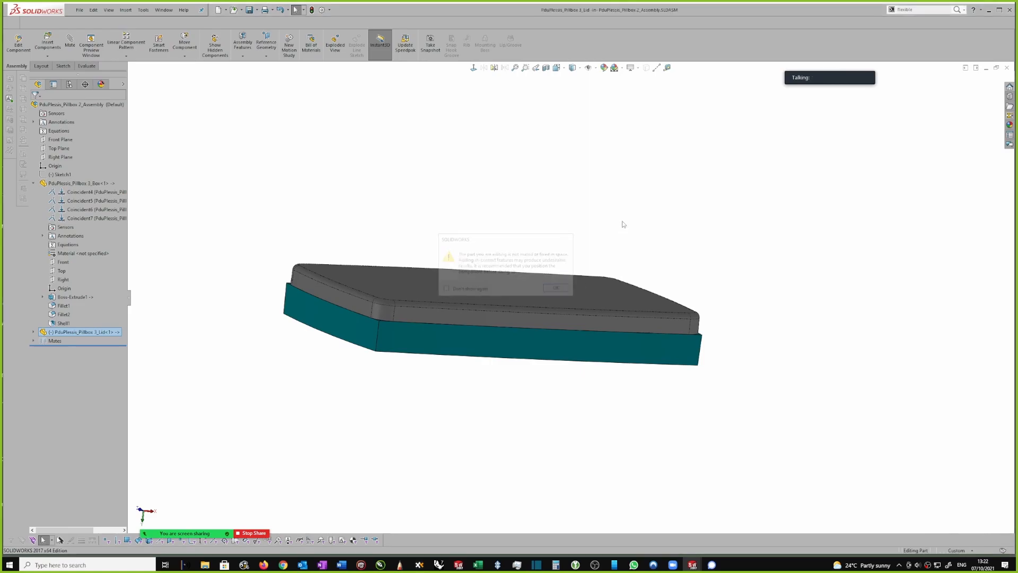
middle_drag(613, 223, 530, 280)
click(33, 332)
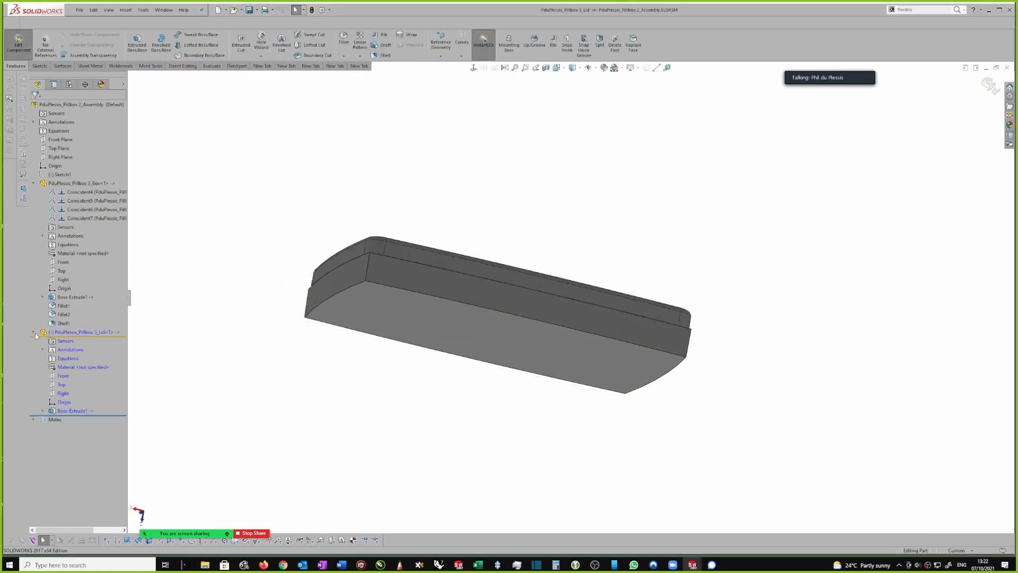
click(43, 411)
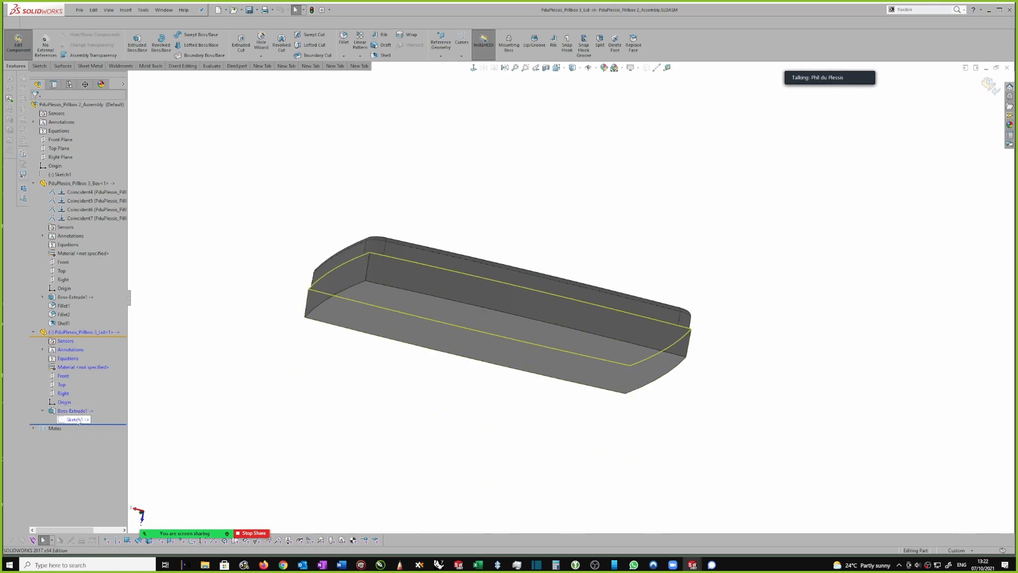
click(77, 419)
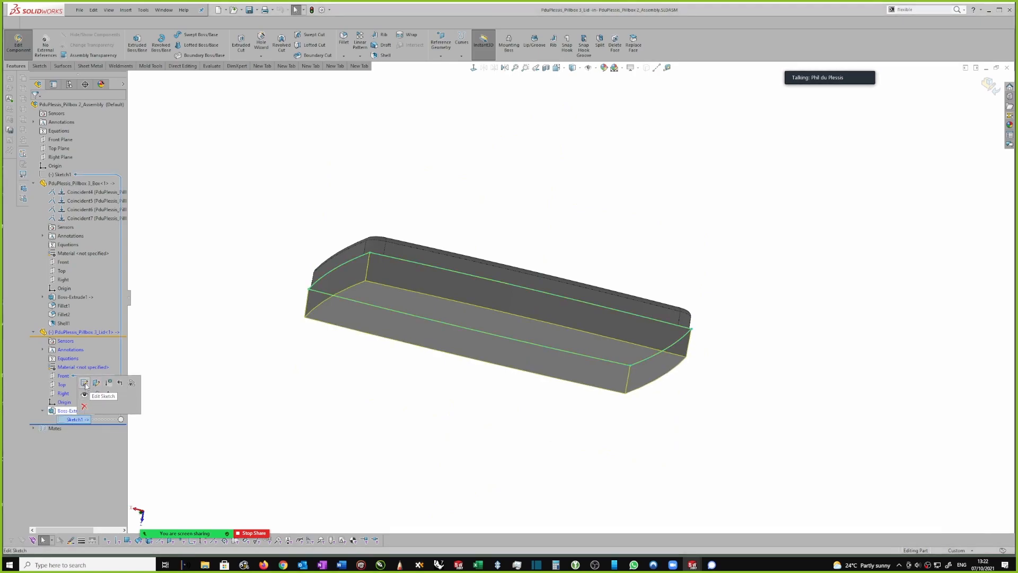
click(85, 384)
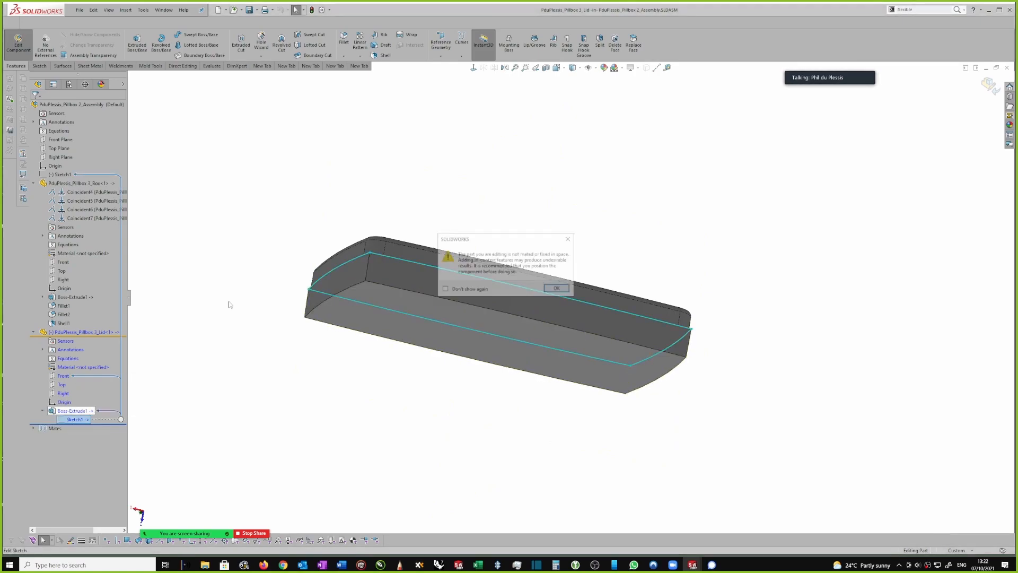
click(558, 289)
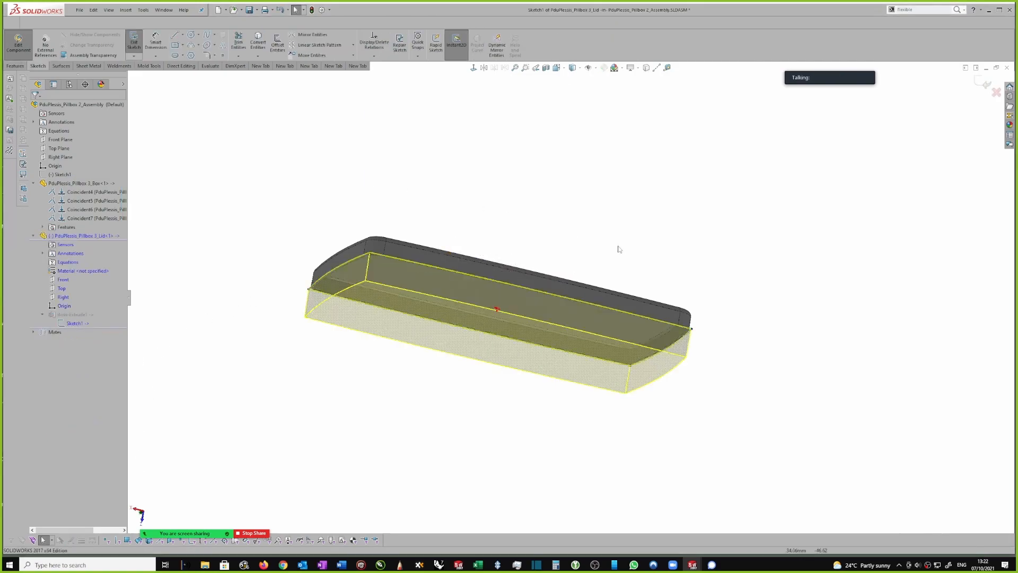
click(134, 41)
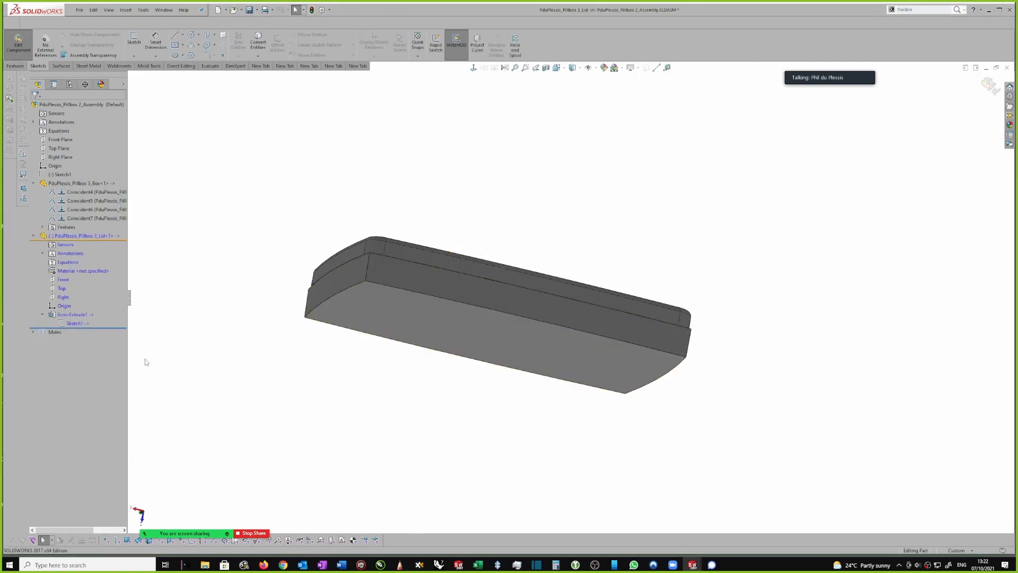
Change the sketch plane of the lid's base extrusion sketch to the lid's own Top plane.
right_click(69, 322)
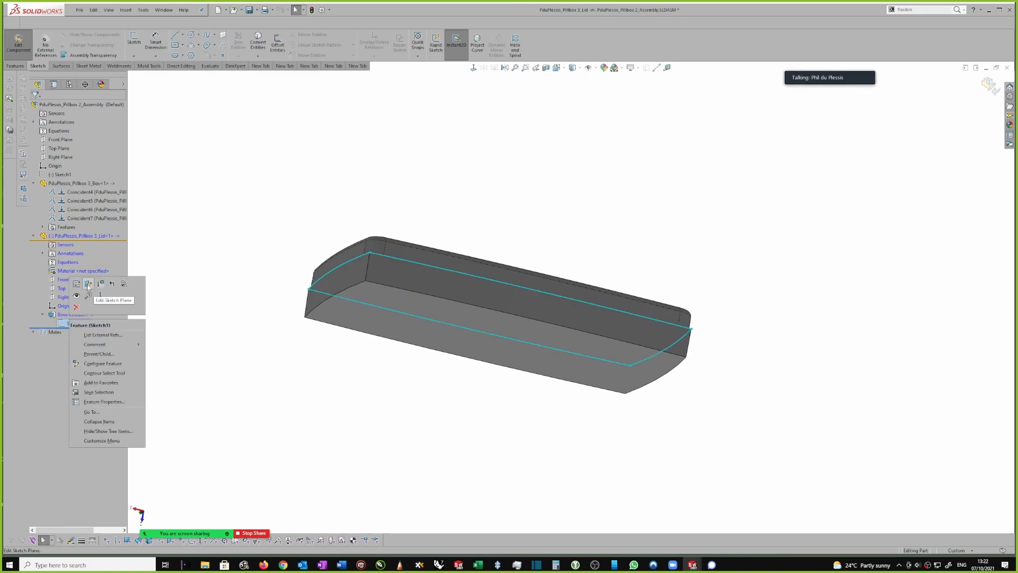
click(89, 284)
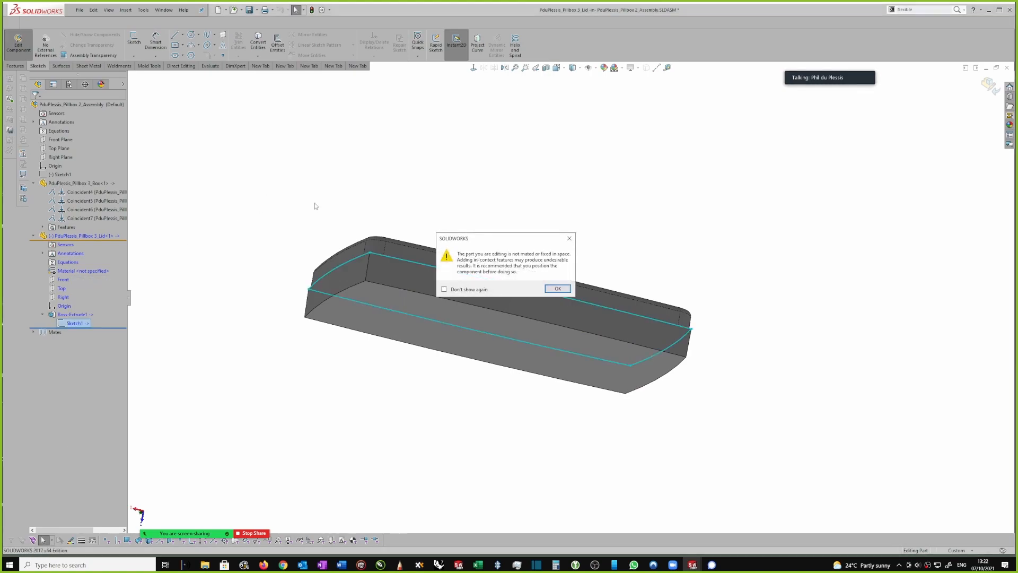
click(561, 291)
click(68, 133)
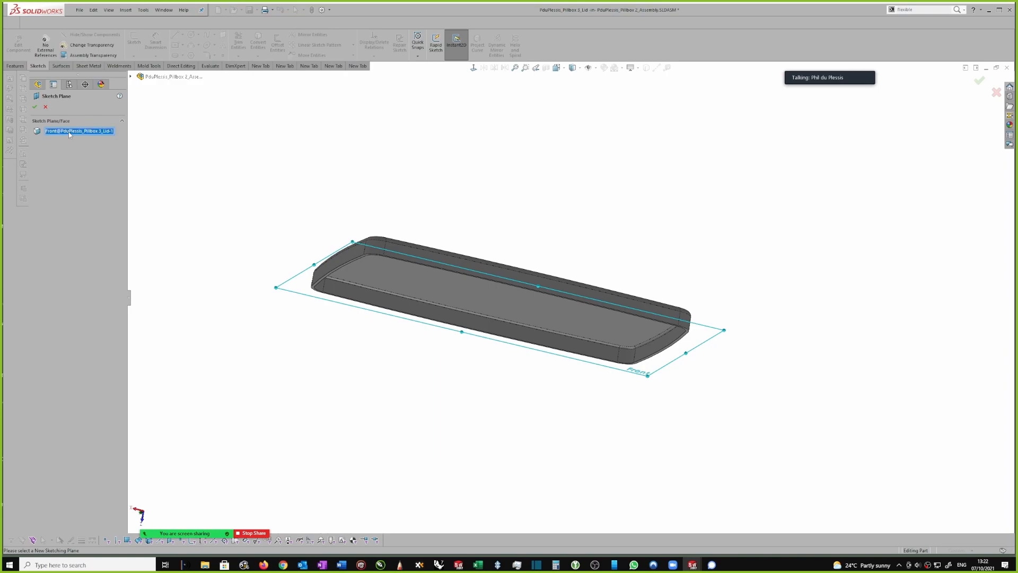
click(131, 77)
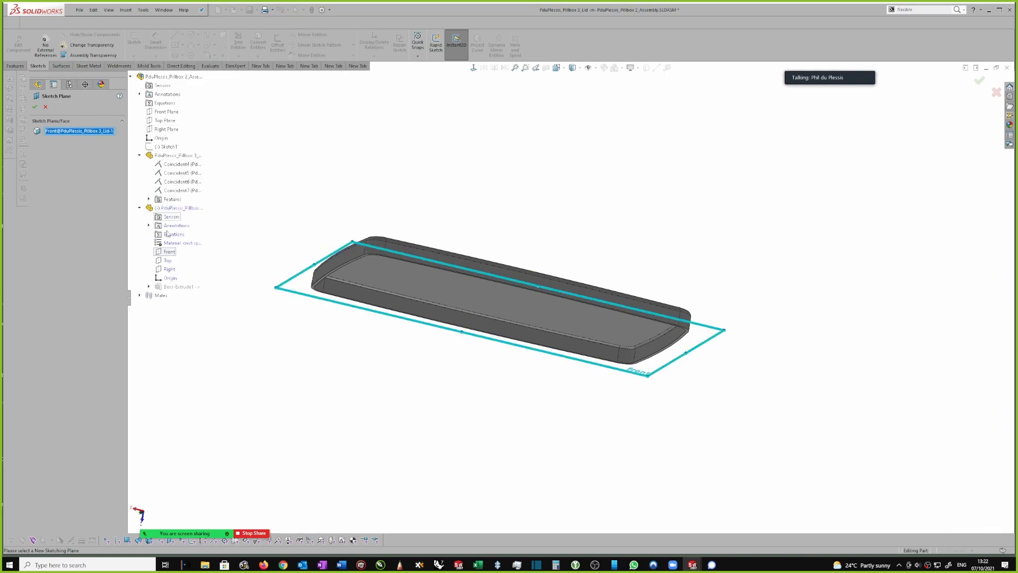
click(168, 261)
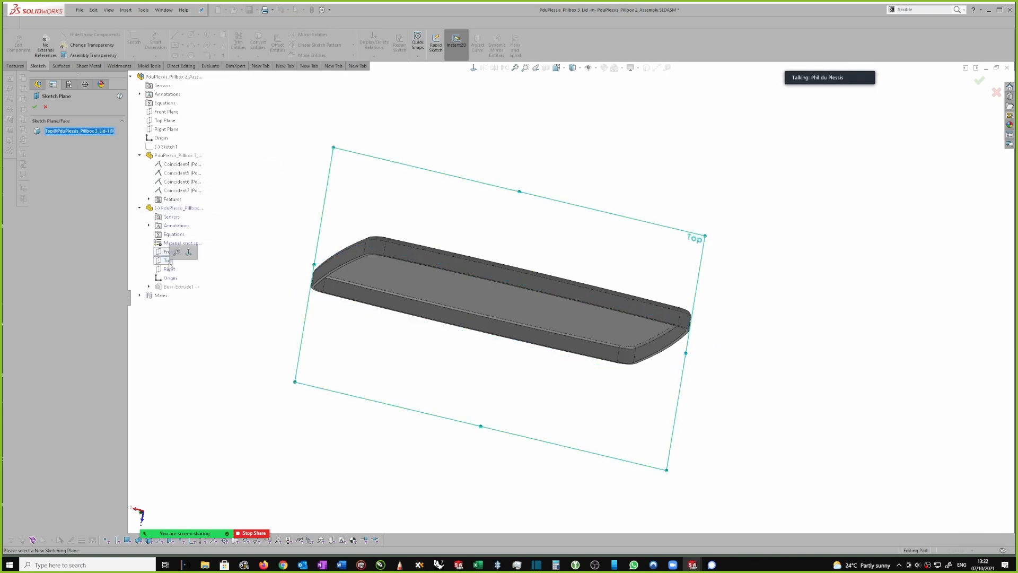
click(35, 107)
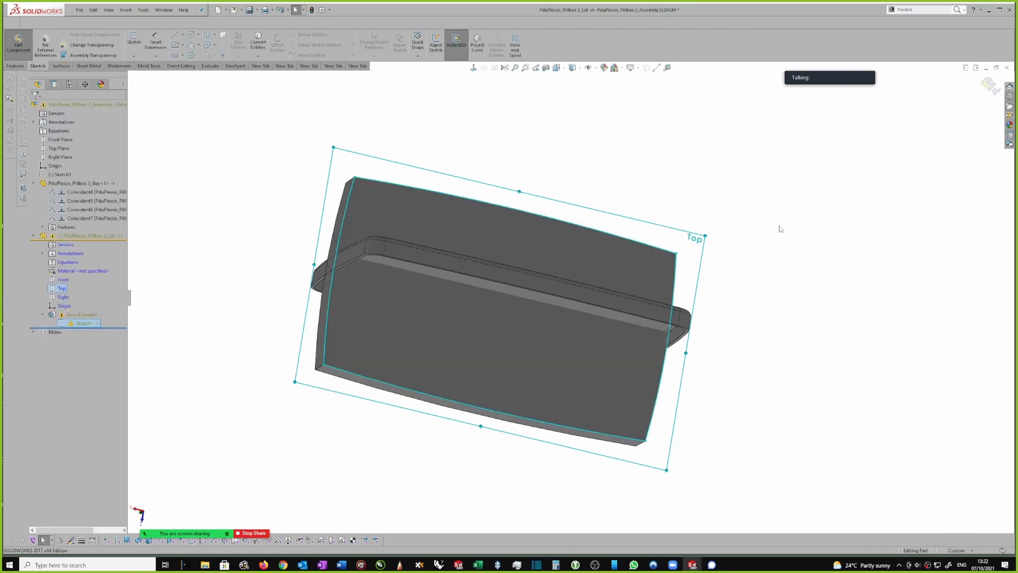
click(893, 182)
Open the lid's base sketch for editing and delete all of its converted outline entities.
middle_drag(669, 275, 568, 259)
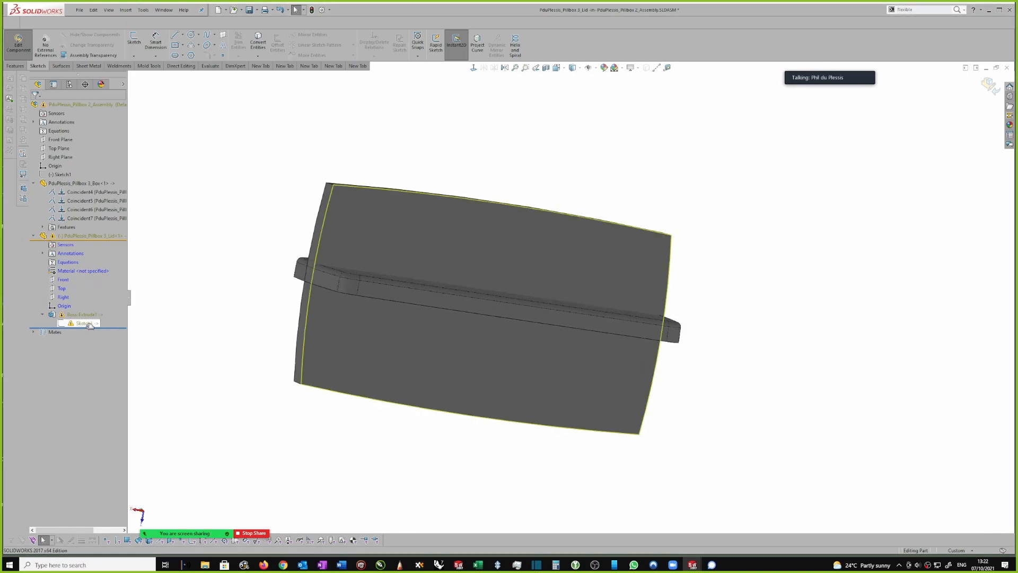
scroll(202, 302, up, 1)
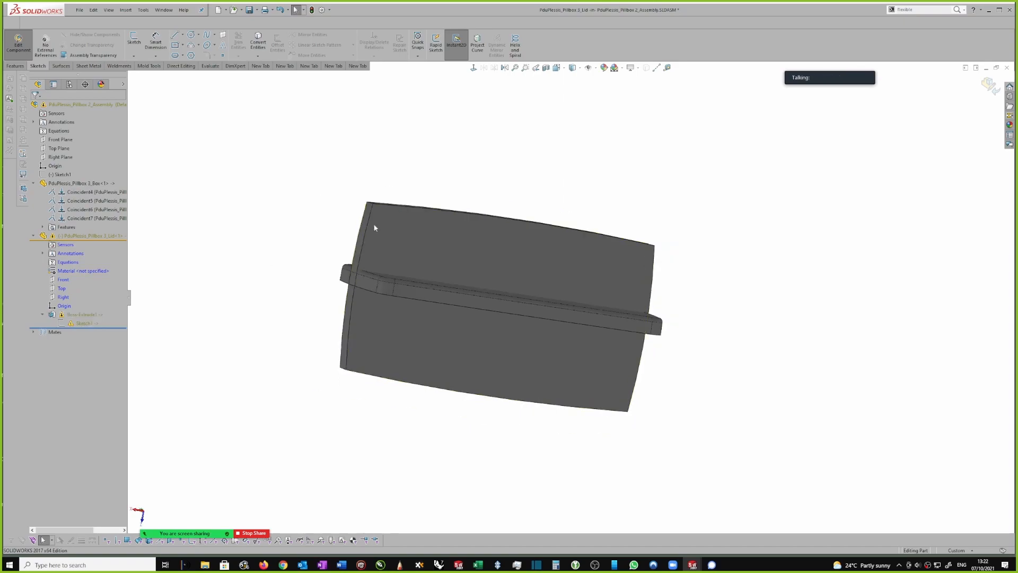
click(82, 324)
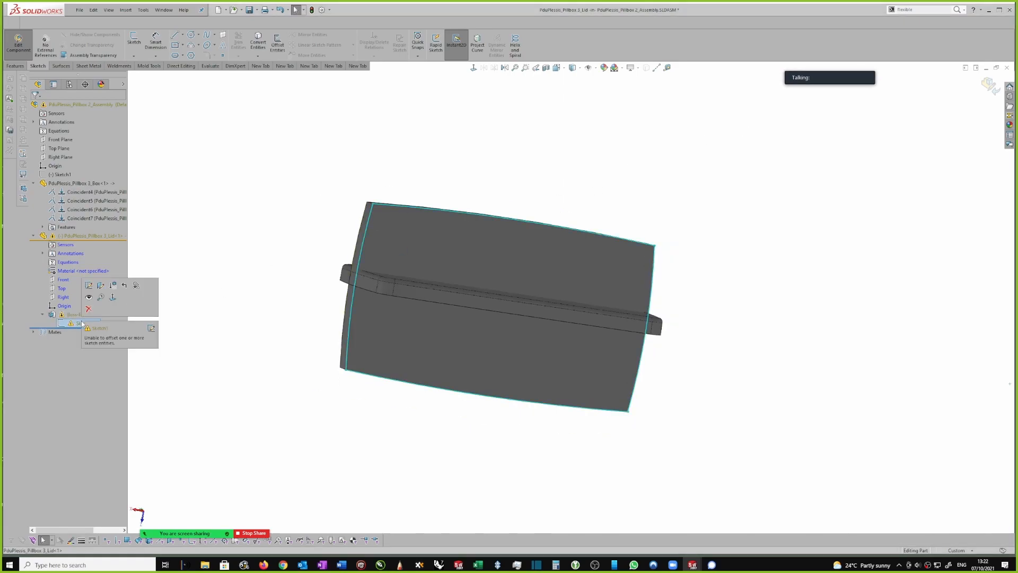
click(89, 286)
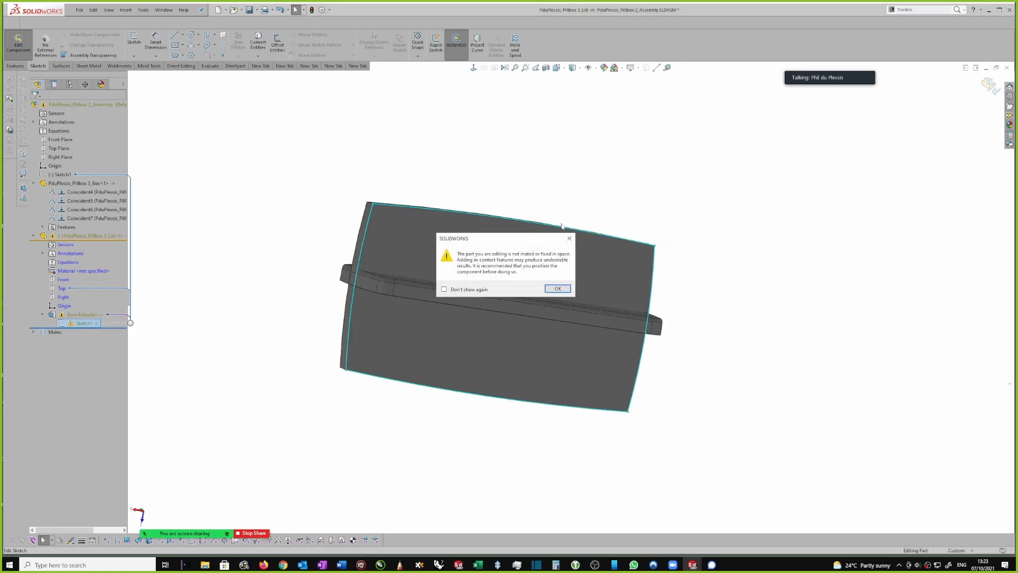
click(558, 289)
scroll(543, 245, up, 3)
drag(364, 194, 939, 524)
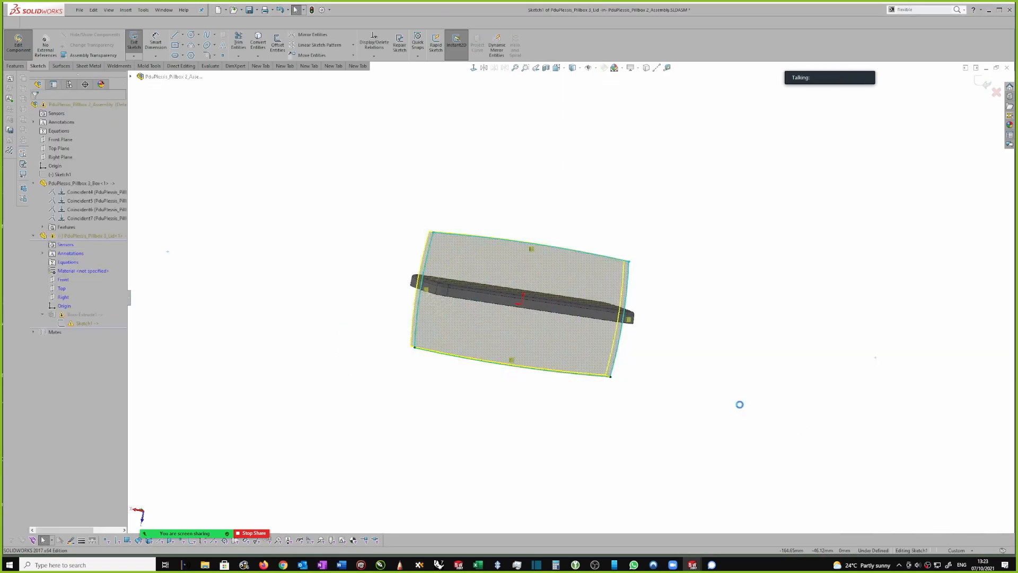
Show the assembly's Sketch1 as the reference outline while the lid sketch is being edited.
click(484, 68)
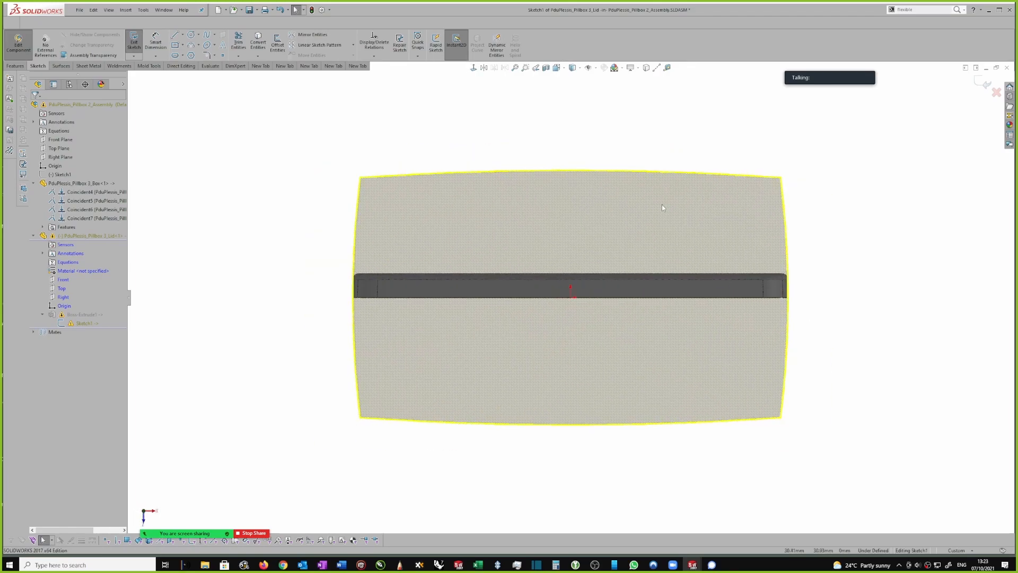
click(62, 174)
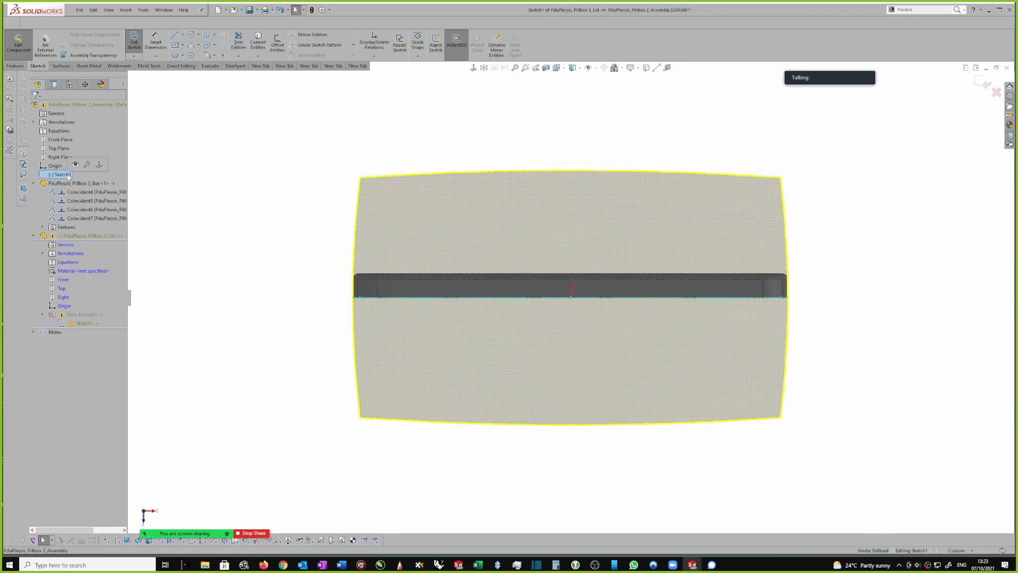
click(76, 165)
scroll(259, 191, up, 1)
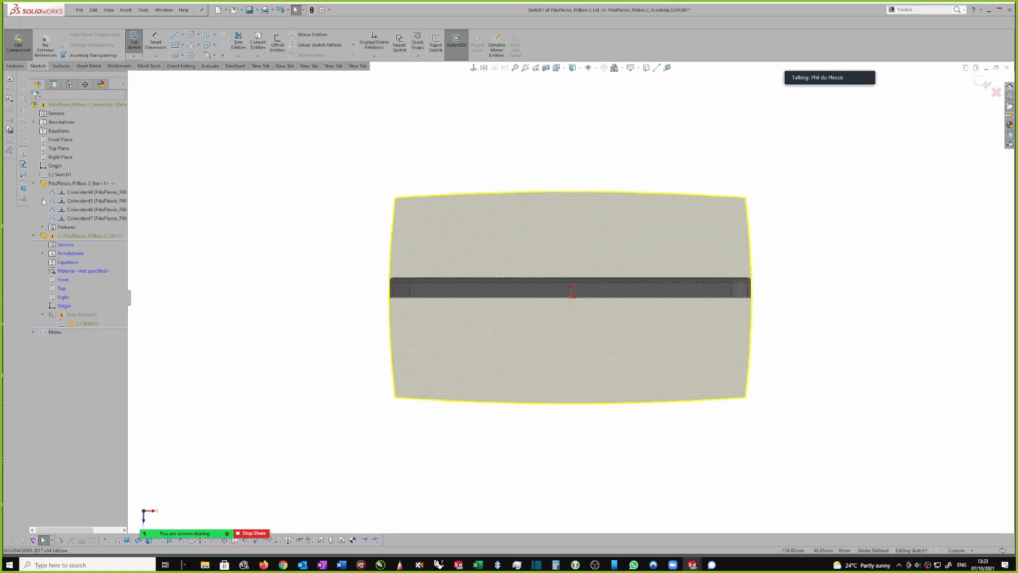
click(54, 175)
scroll(267, 212, up, 1)
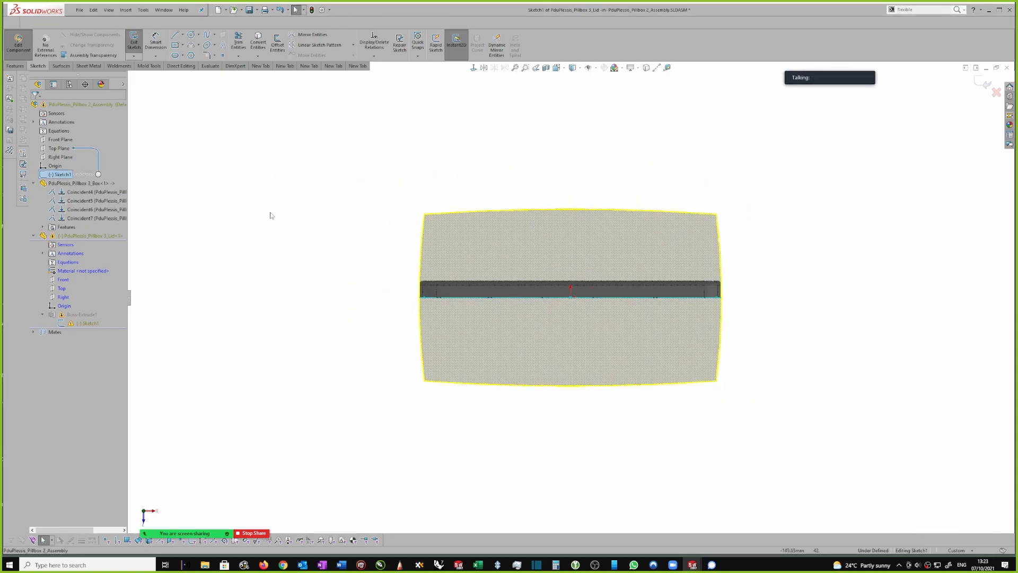
scroll(599, 285, down, 2)
middle_drag(658, 305, 833, 289)
click(1000, 138)
Try to close the lid's emptied base sketch and leave the in-assembly component edit.
click(986, 84)
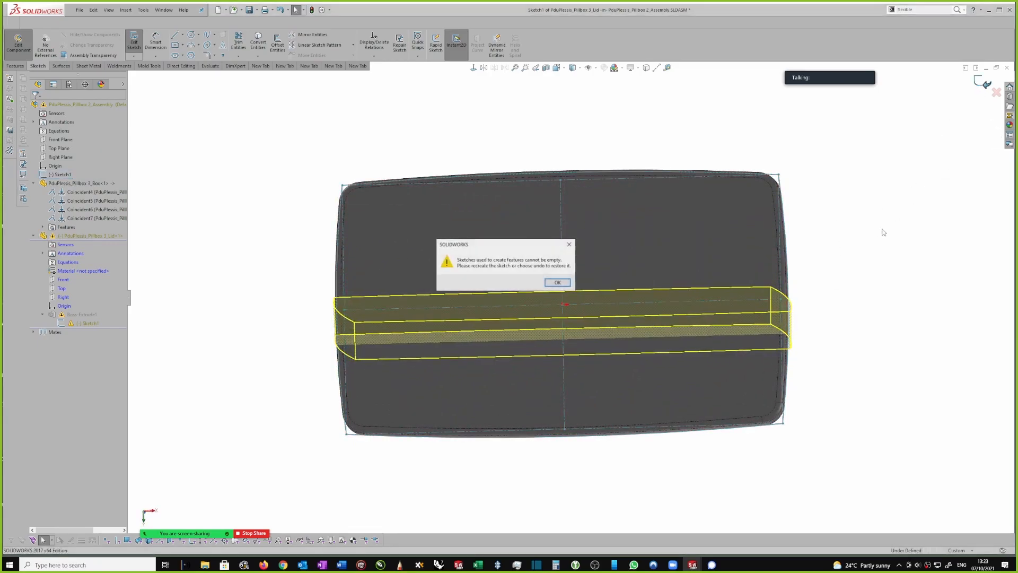
click(560, 282)
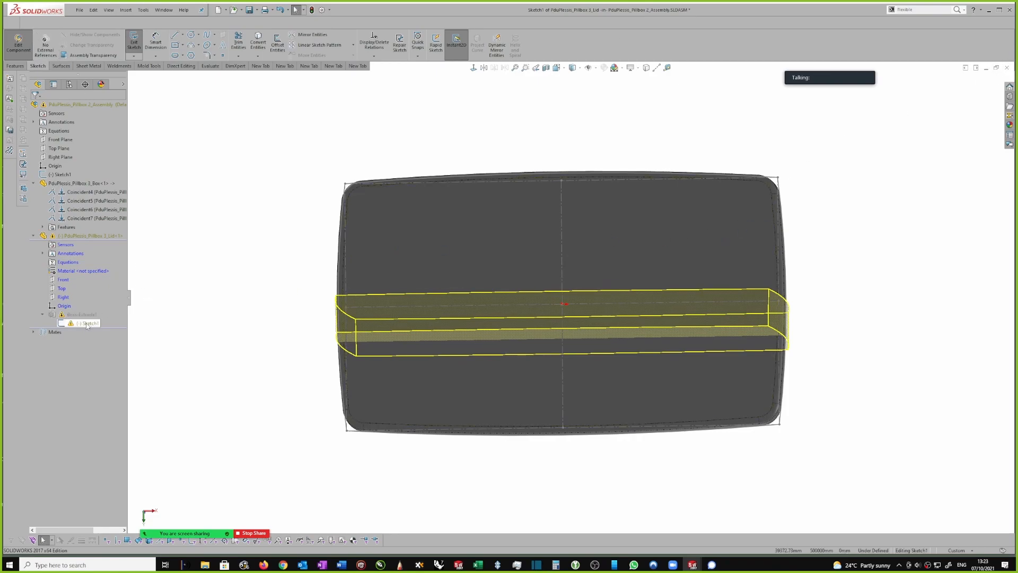
click(62, 174)
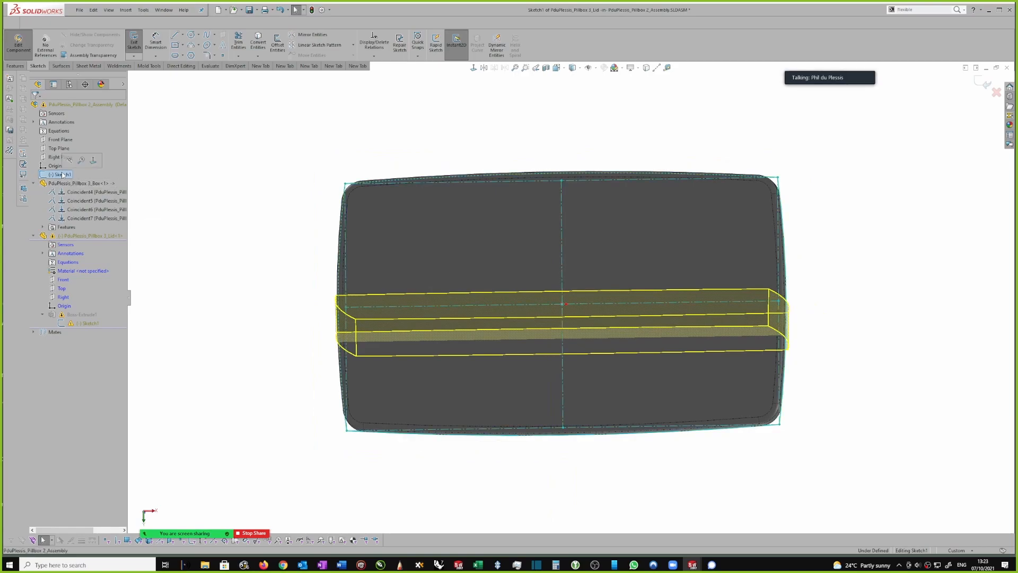
click(94, 160)
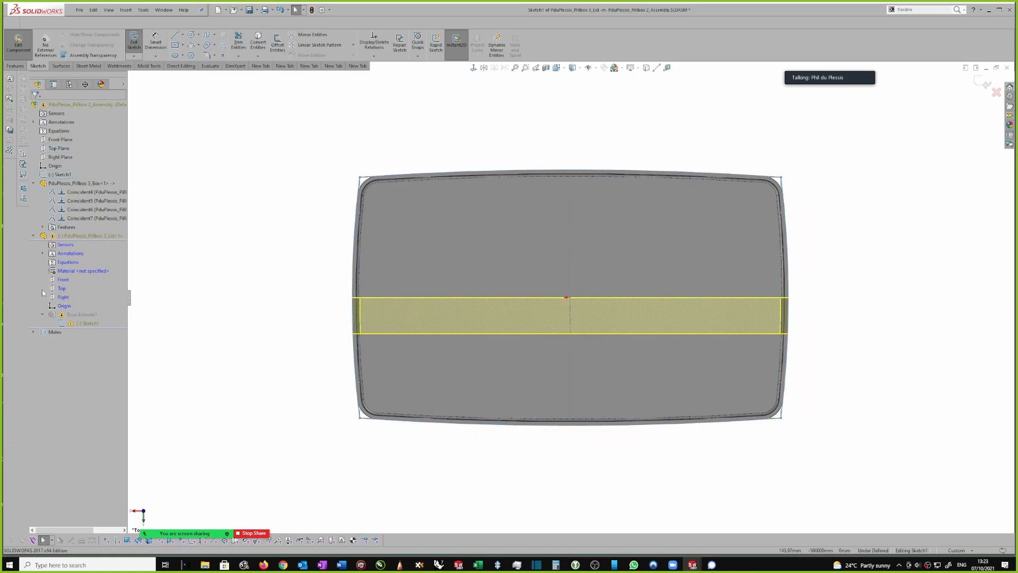
click(987, 83)
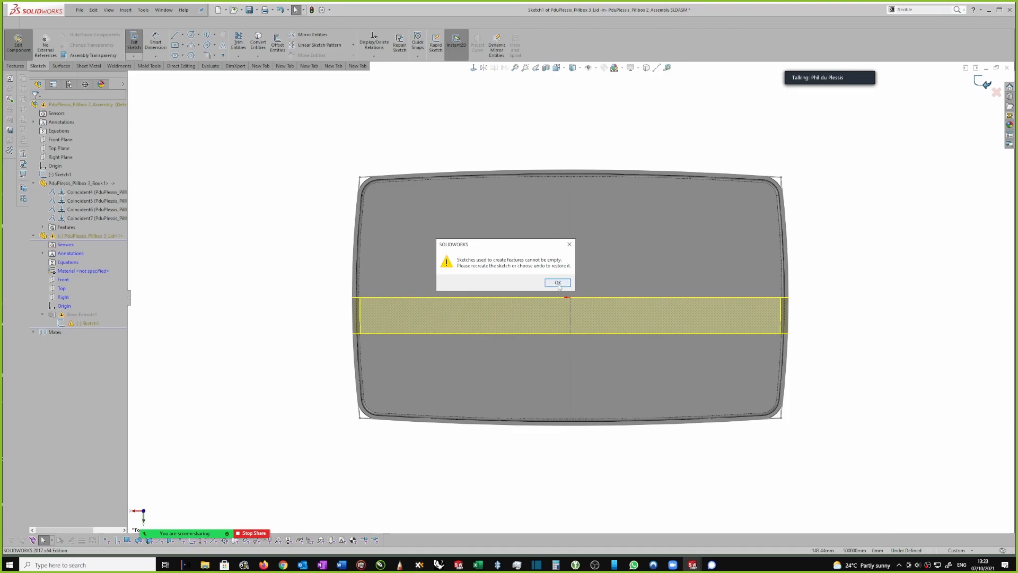
click(558, 282)
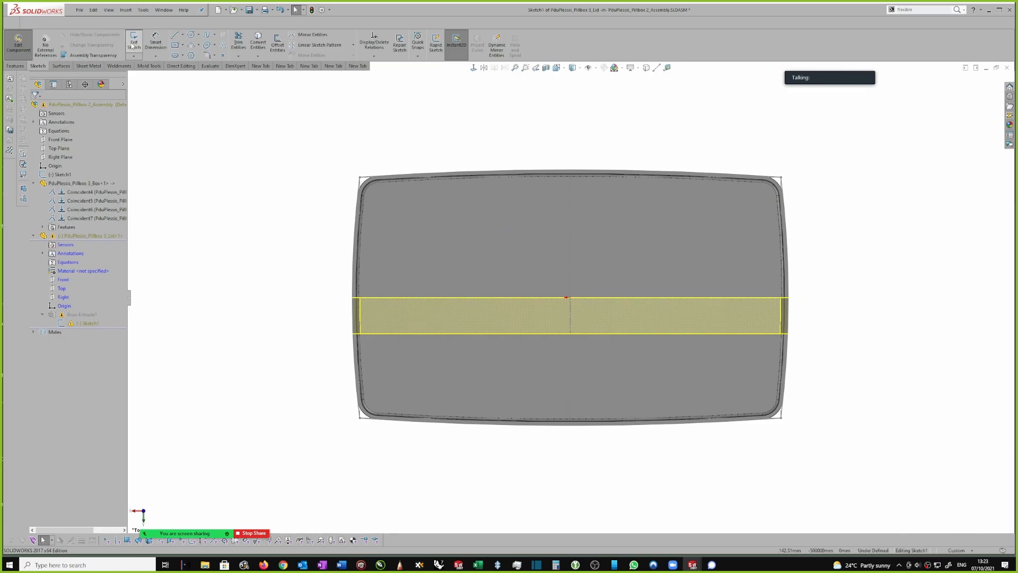
click(134, 44)
click(558, 282)
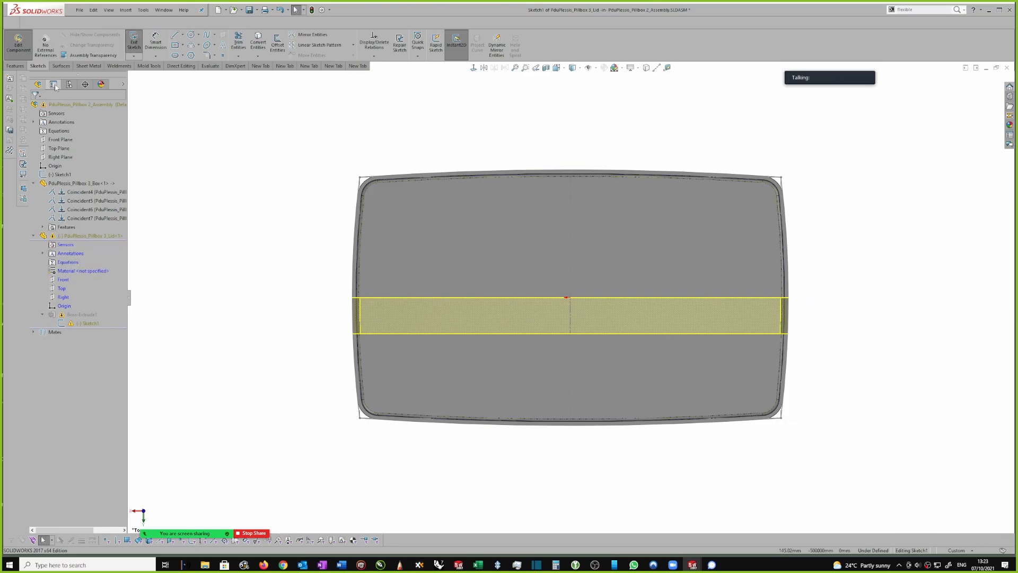
click(21, 47)
click(558, 282)
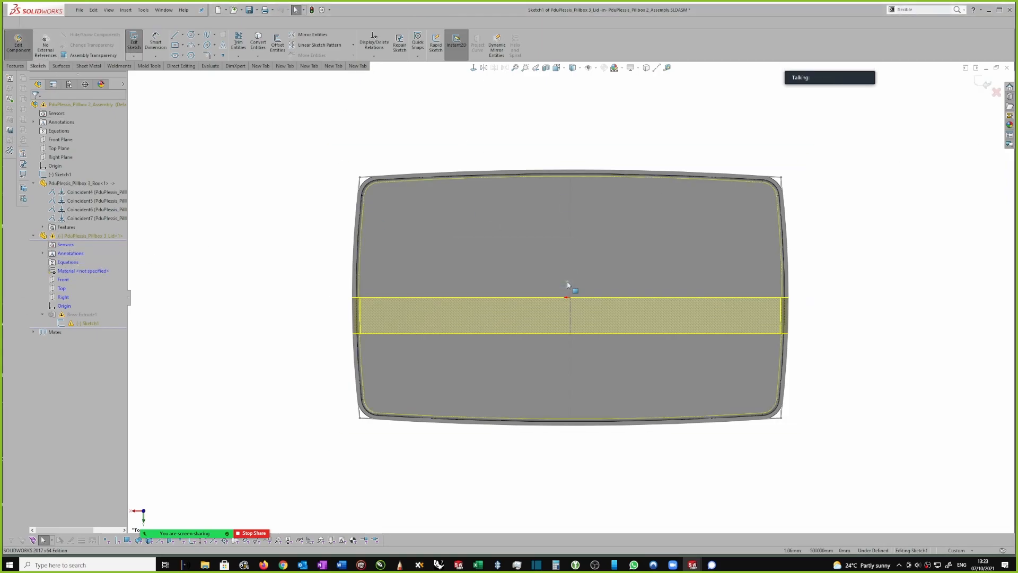
click(983, 83)
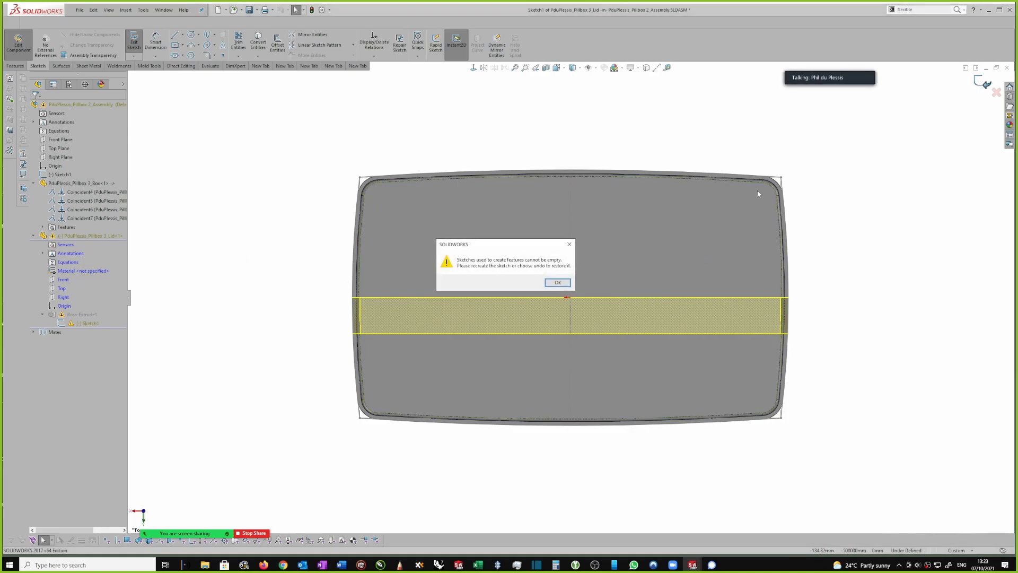
click(563, 283)
click(90, 324)
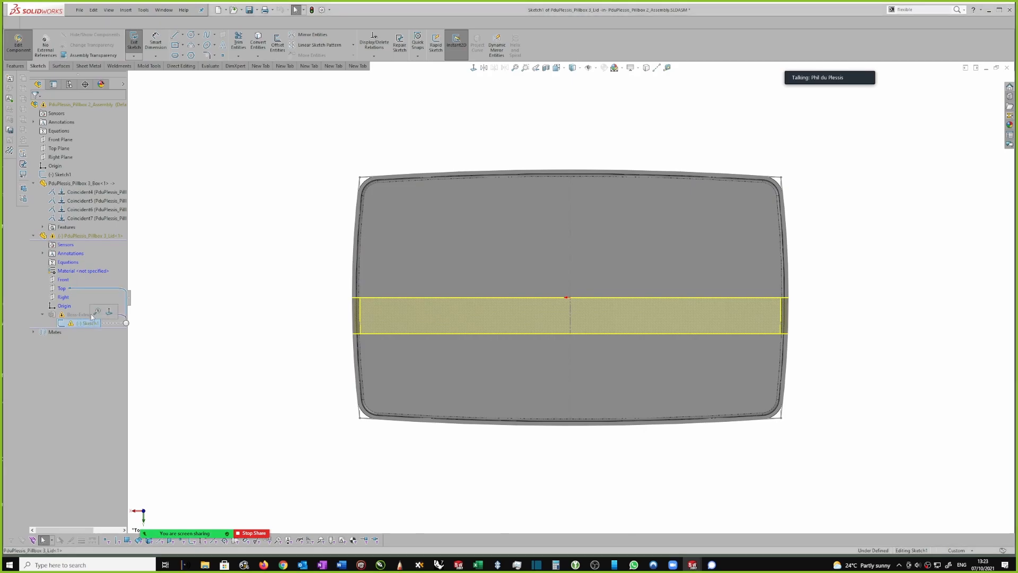
right_click(86, 324)
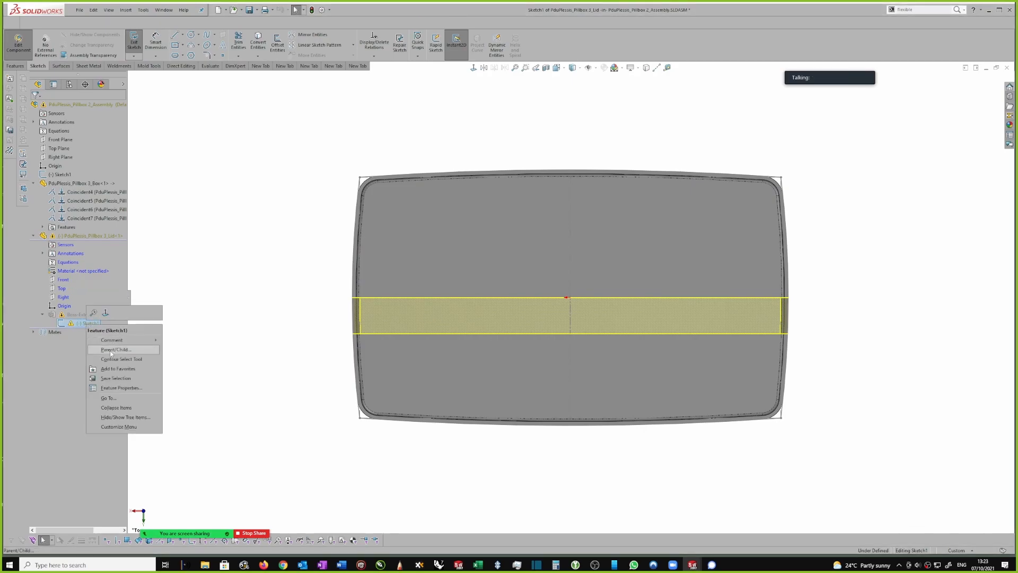
click(182, 179)
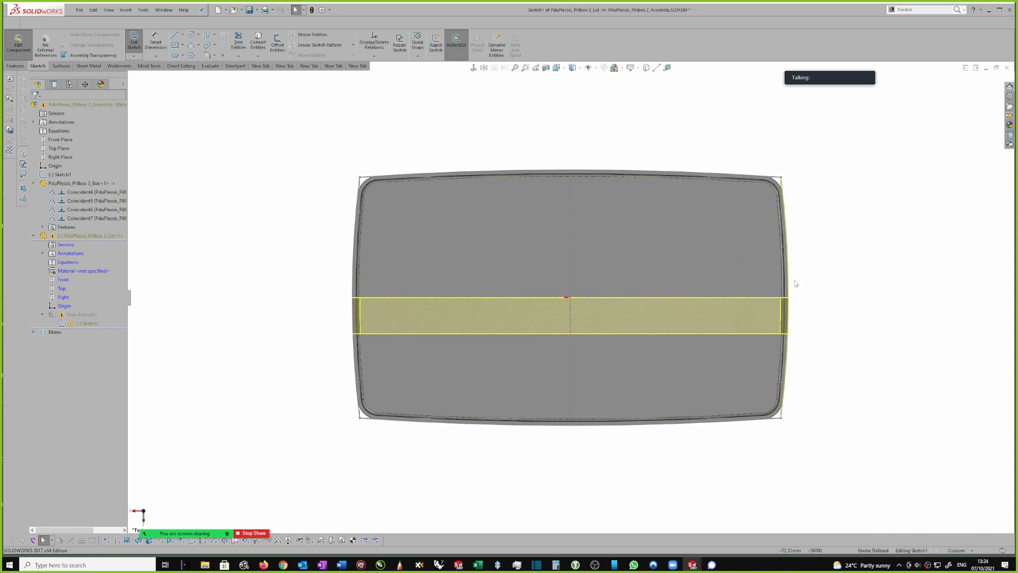
Sketch a placeholder center rectangle from the origin in the lid's base sketch, close the sketch and finish editing the lid component.
middle_drag(878, 168, 869, 195)
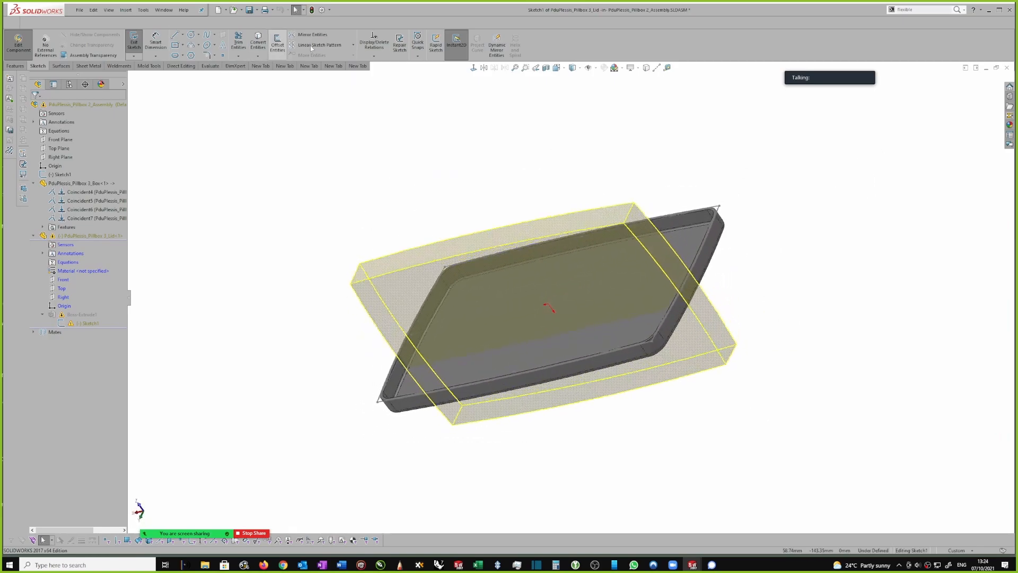
click(473, 68)
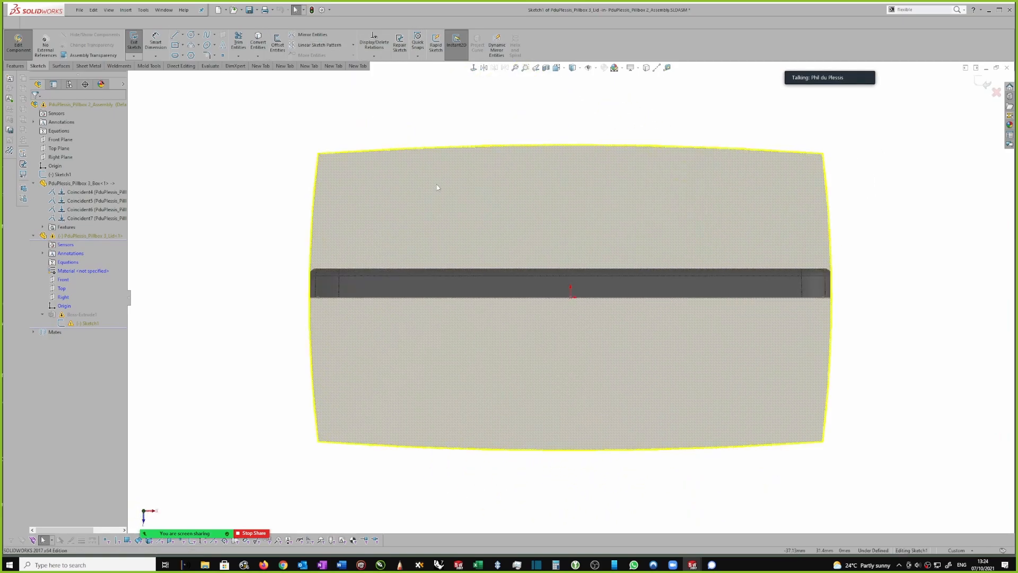
key(s)
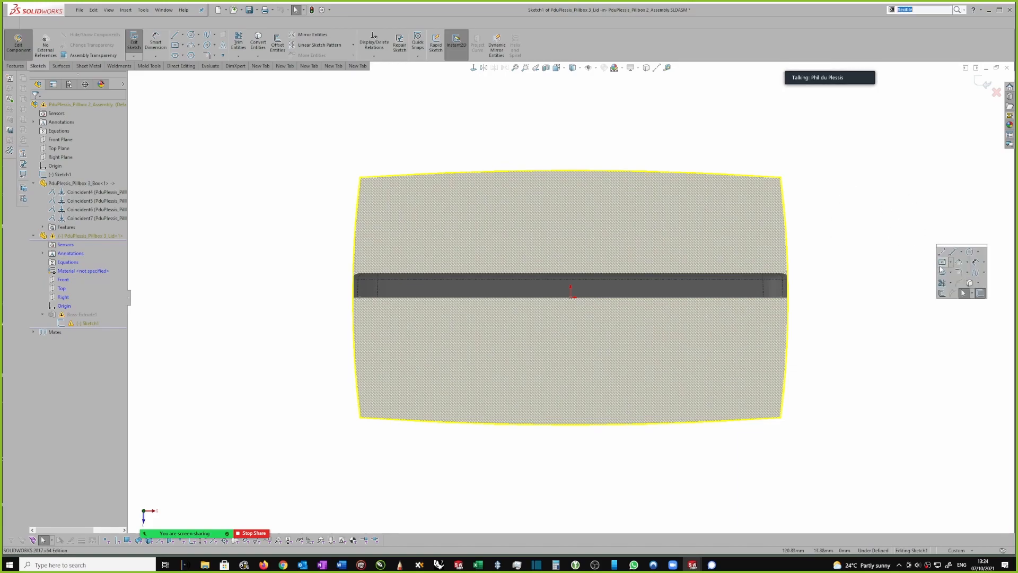
click(571, 297)
click(767, 181)
key(Escape)
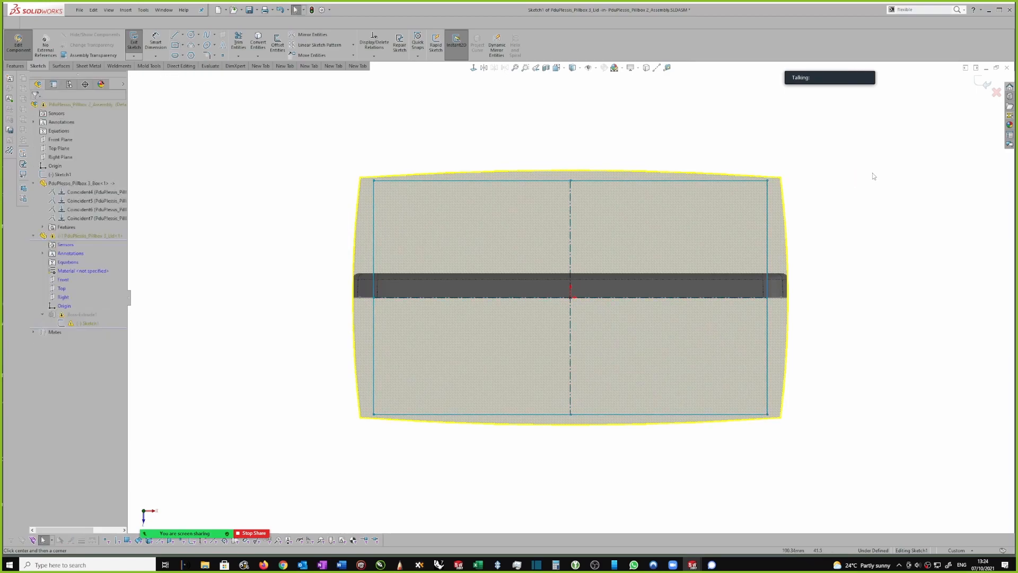
click(977, 83)
mouse_move(593, 257)
middle_down()
mouse_move(859, 243)
mouse_move(562, 277)
middle_up()
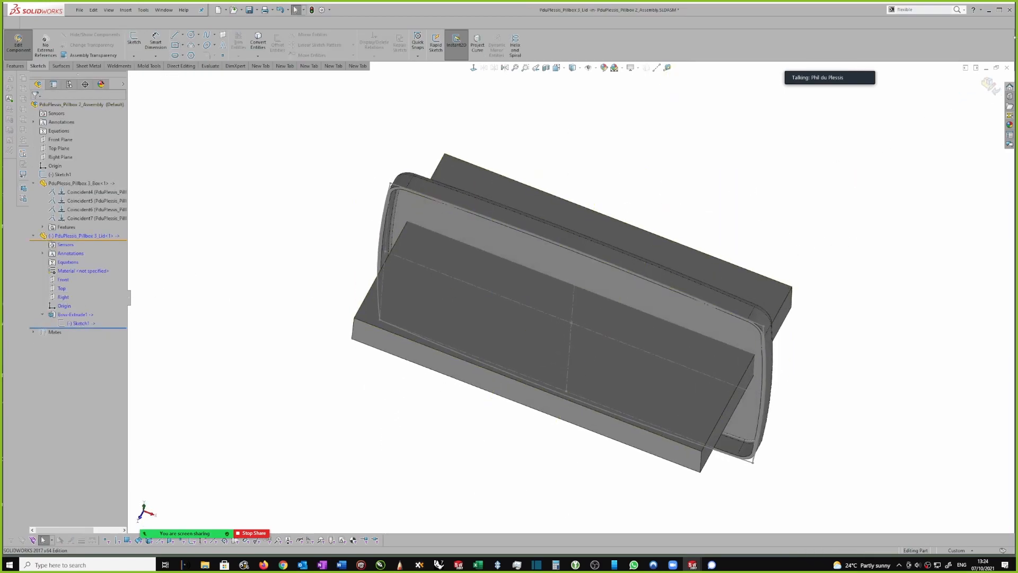
click(987, 84)
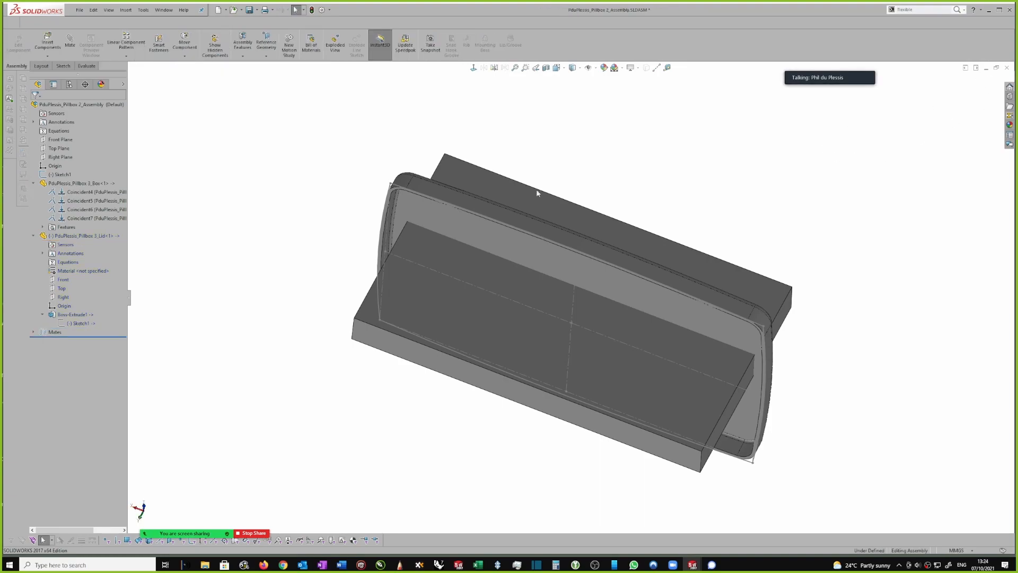
Mate the lid's Front plane coincident with the assembly's Front Plane.
click(63, 279)
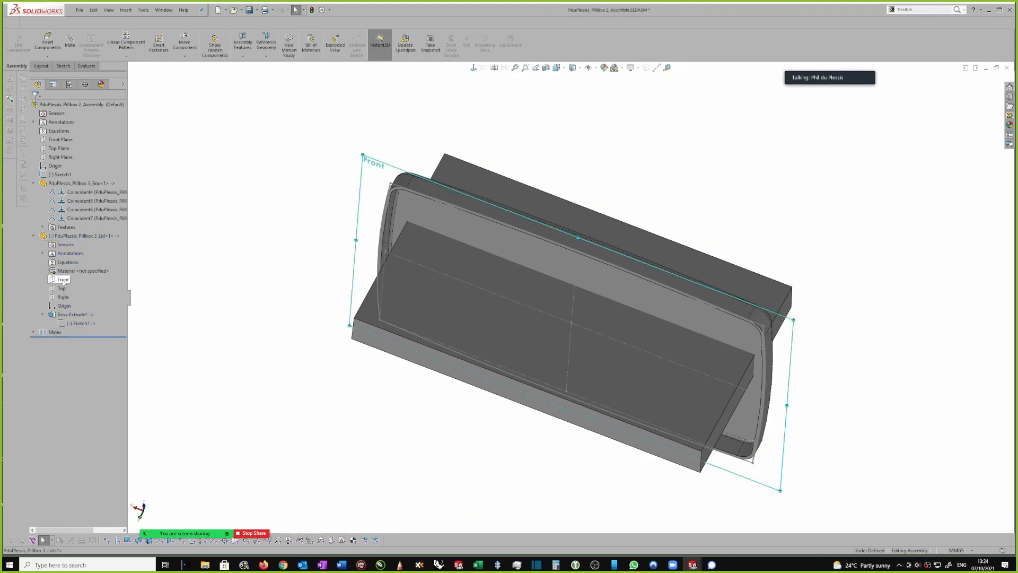
ctrl+click(54, 139)
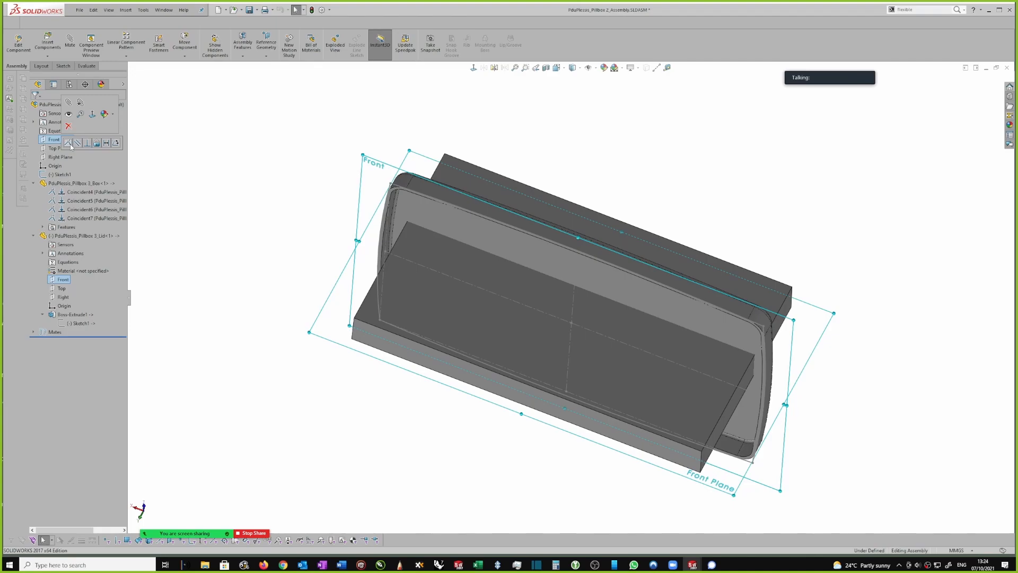
click(68, 143)
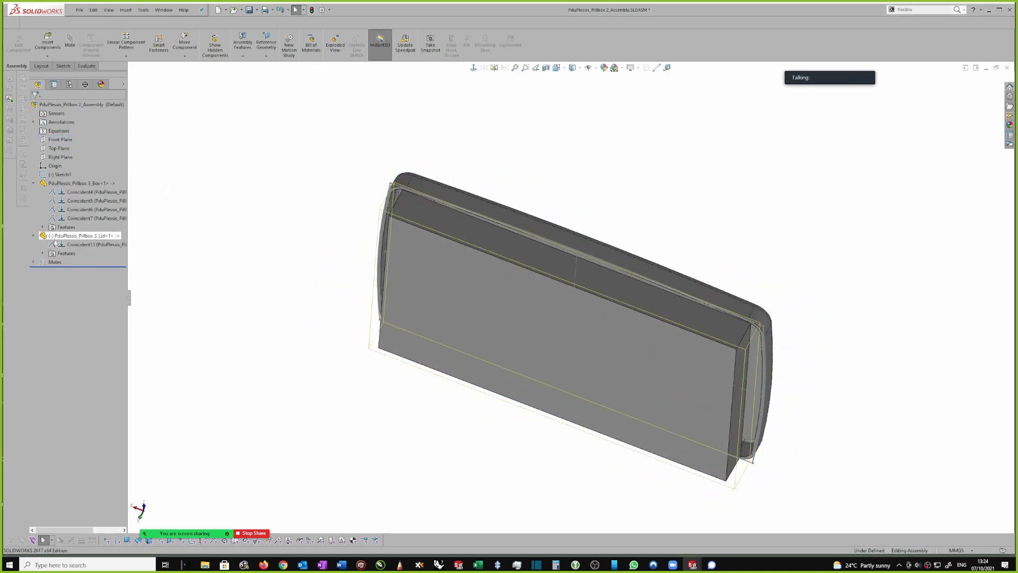
Mate the lid's Top plane coincident with the assembly's Top Plane.
click(43, 253)
click(71, 306)
ctrl+click(59, 148)
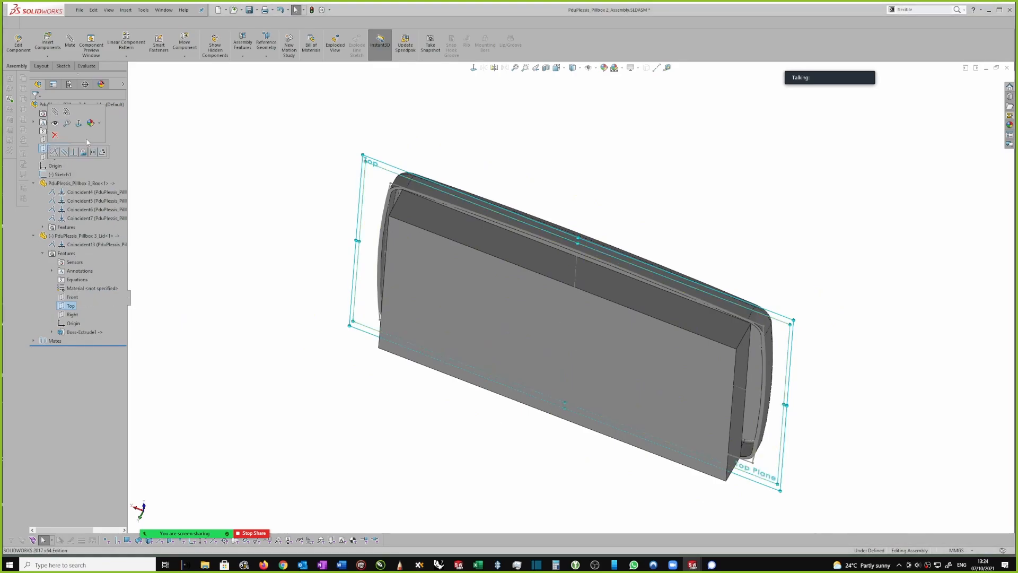
click(54, 152)
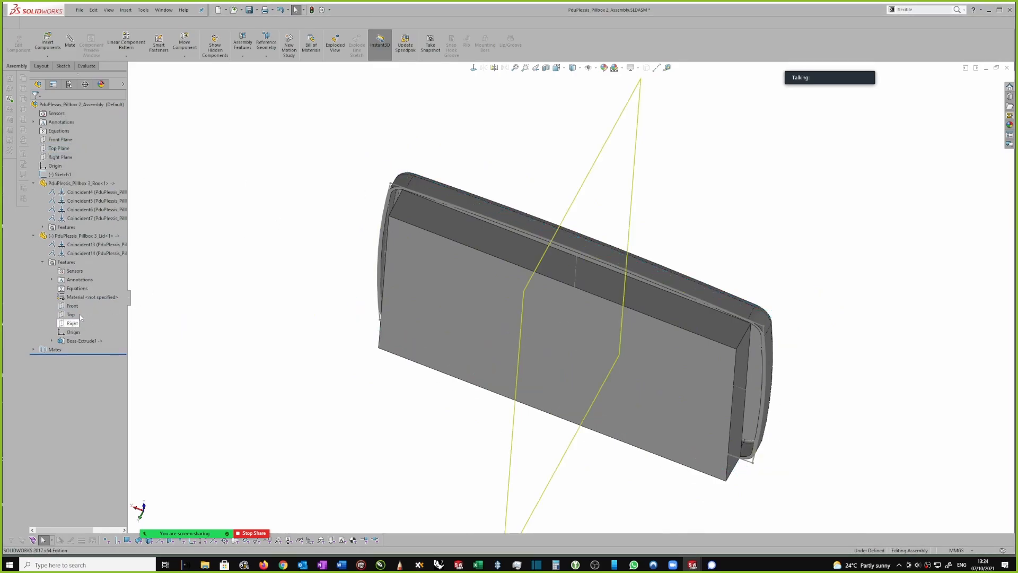
Mate the lid's Right plane coincident with the assembly's Right Plane.
click(72, 323)
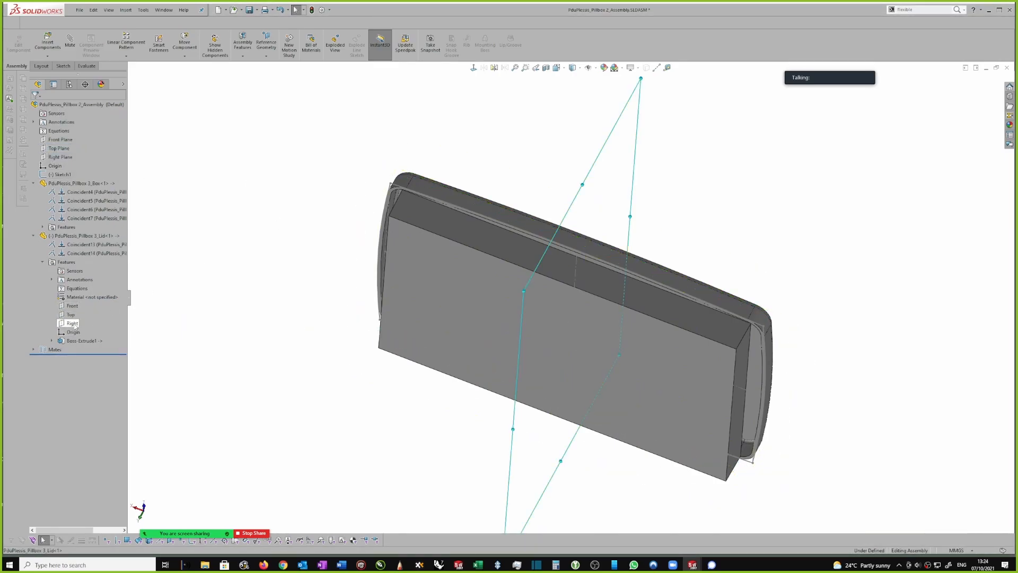
ctrl+click(59, 156)
click(66, 161)
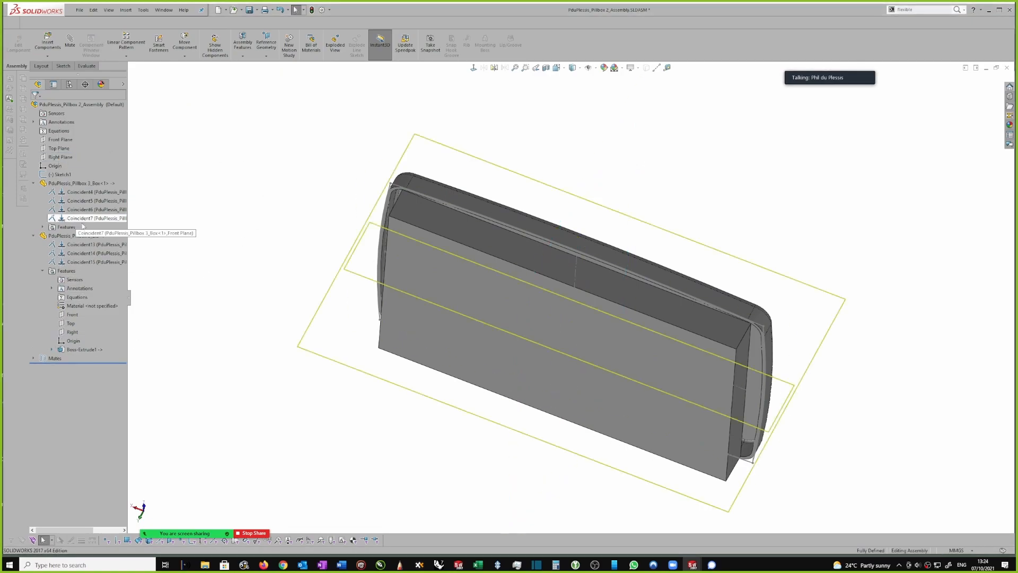
Edit the lid component within the assembly and open the sketch of its base extrusion.
click(77, 236)
click(125, 202)
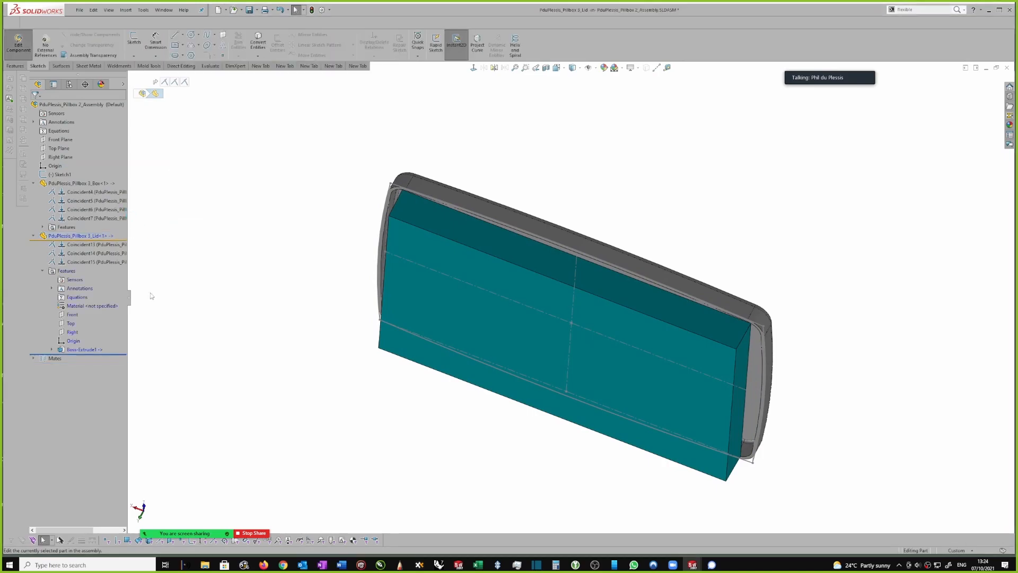
click(52, 349)
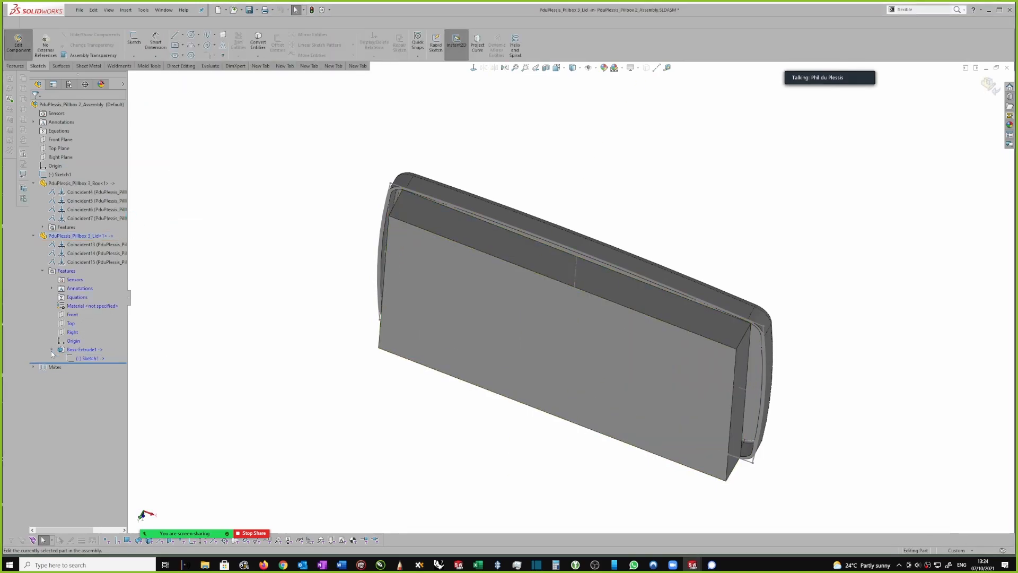
click(90, 358)
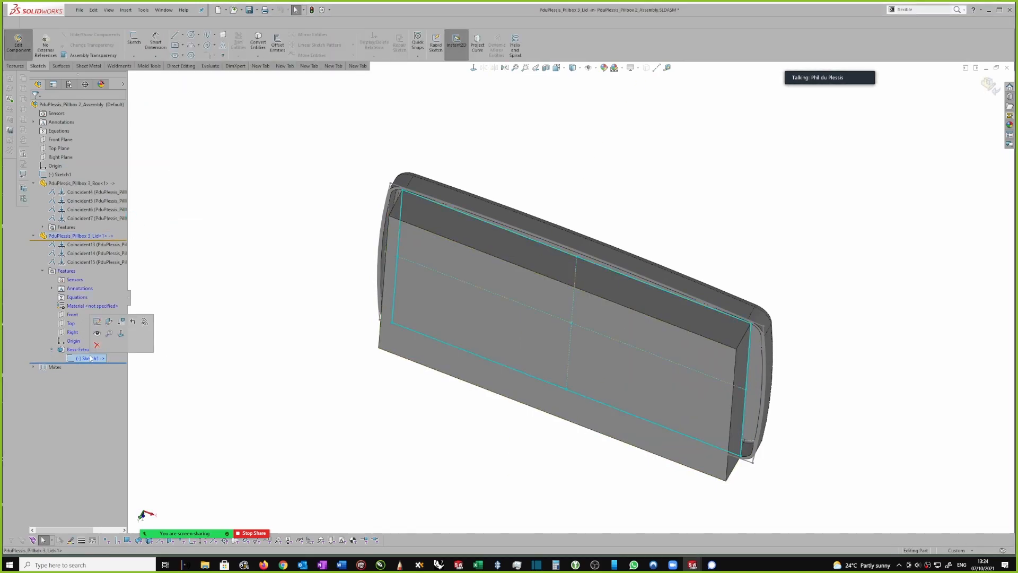
click(97, 321)
View the lid sketch face-on and delete the entire placeholder rectangle with its centerlines.
right_click(604, 159)
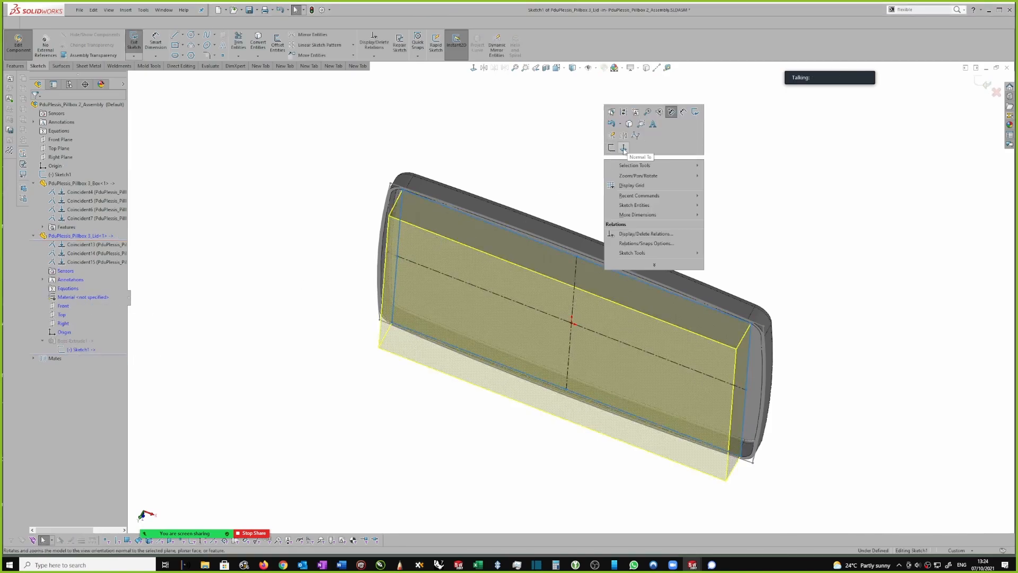
click(625, 150)
drag(346, 147, 995, 474)
key(Delete)
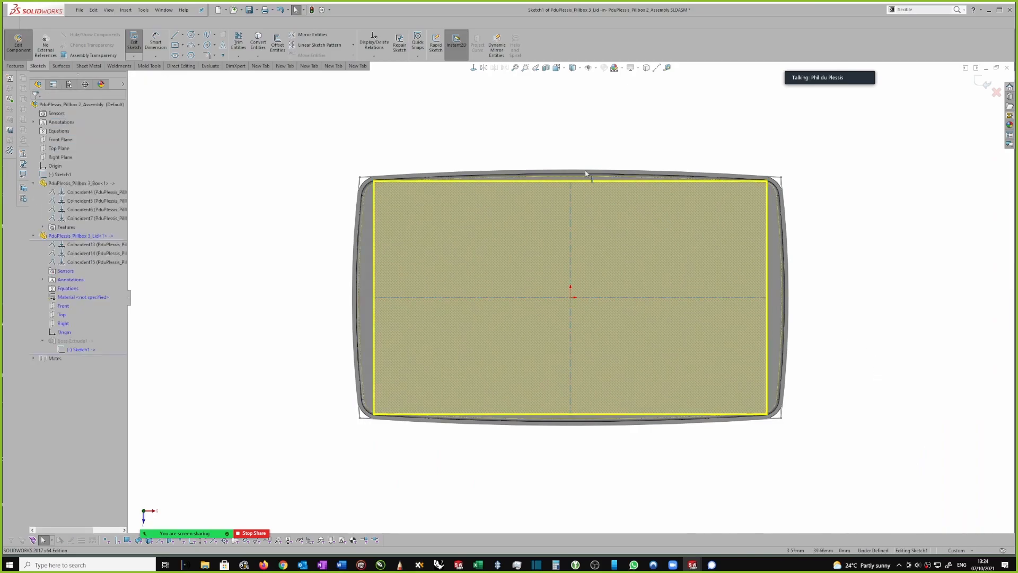
Convert the outline of the assembly's Sketch1 into the lid's base sketch and close the sketch to rebuild the extrusion.
click(63, 174)
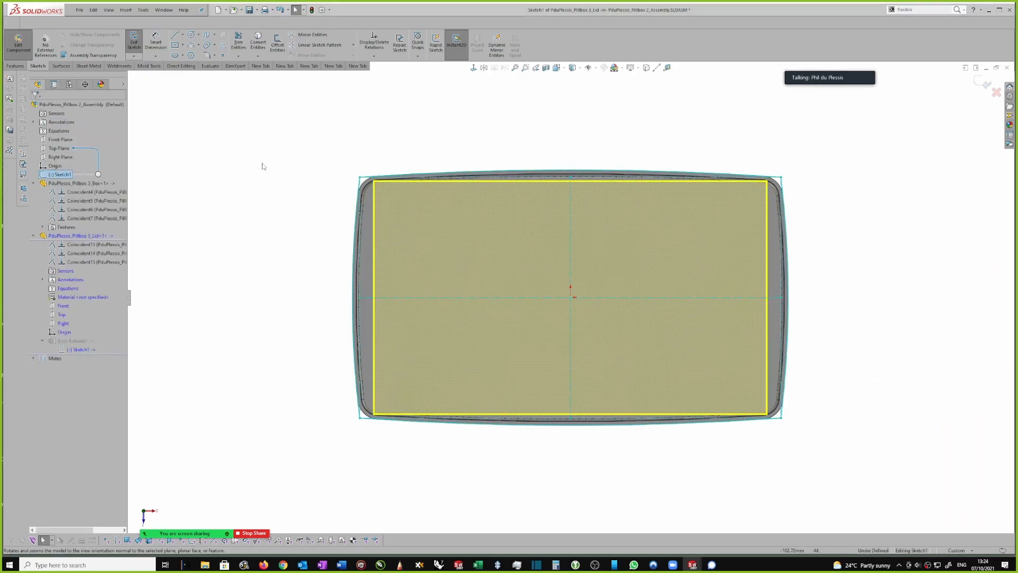
key(s)
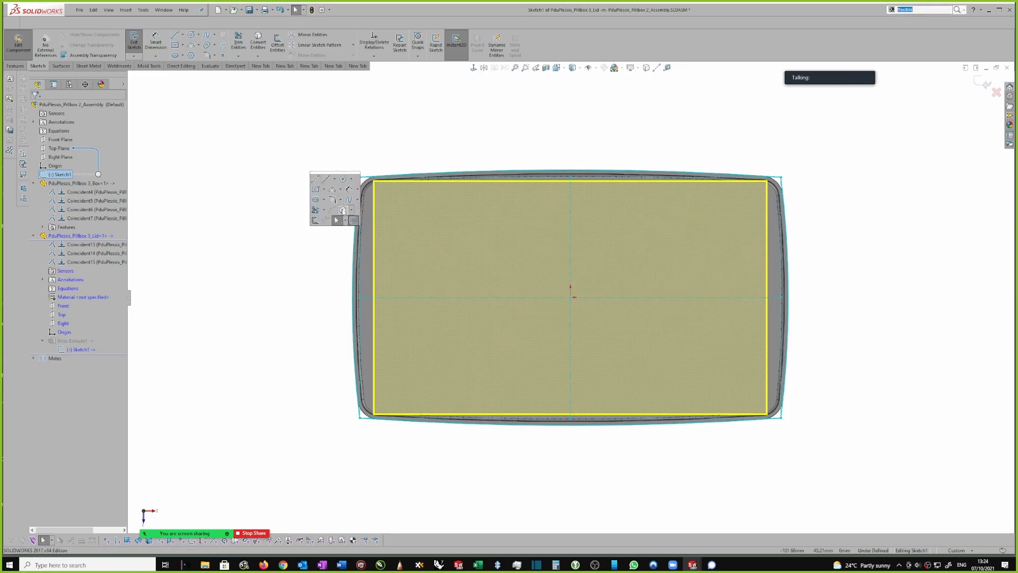
click(343, 210)
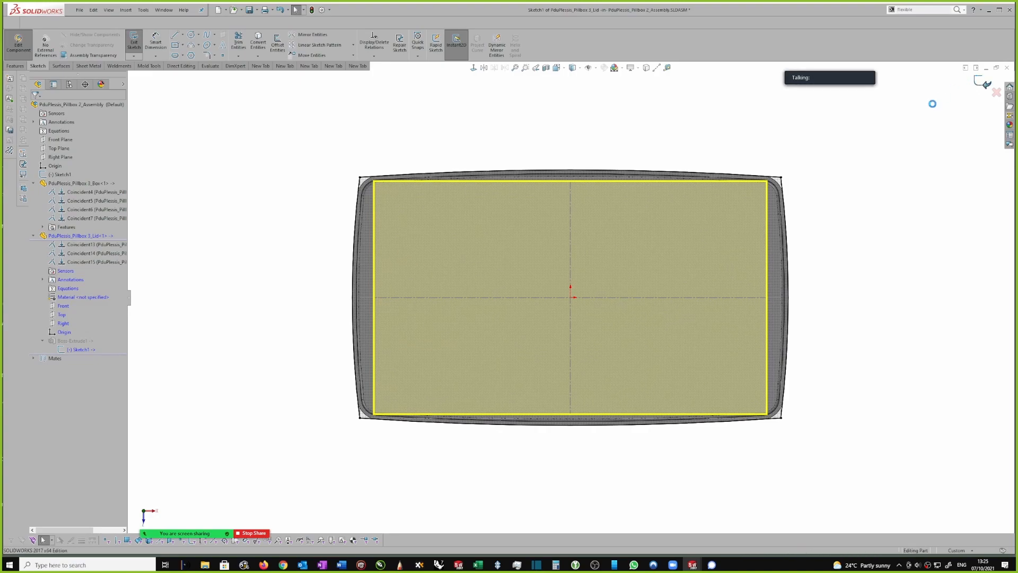
click(986, 84)
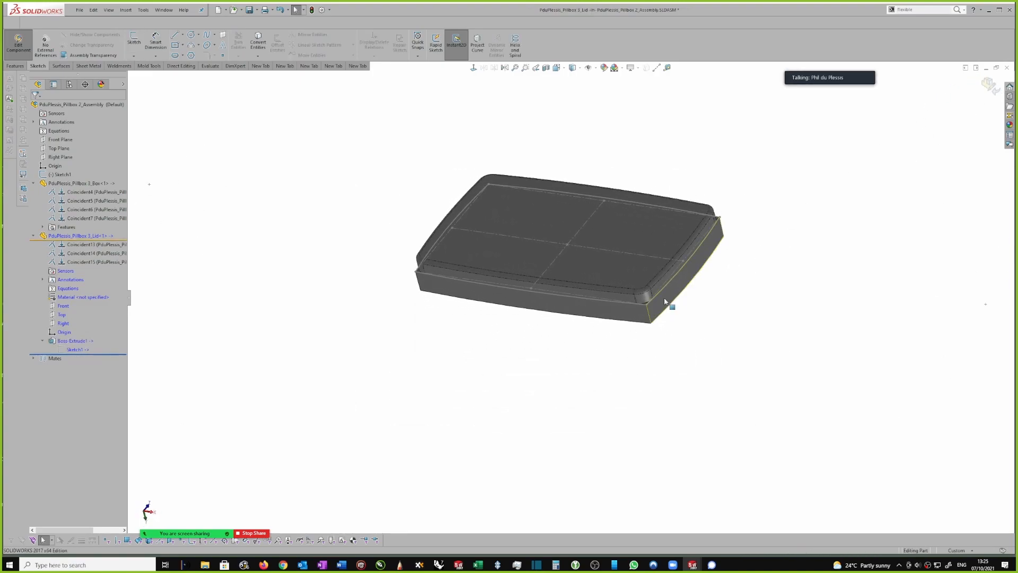
scroll(691, 357, down, 3)
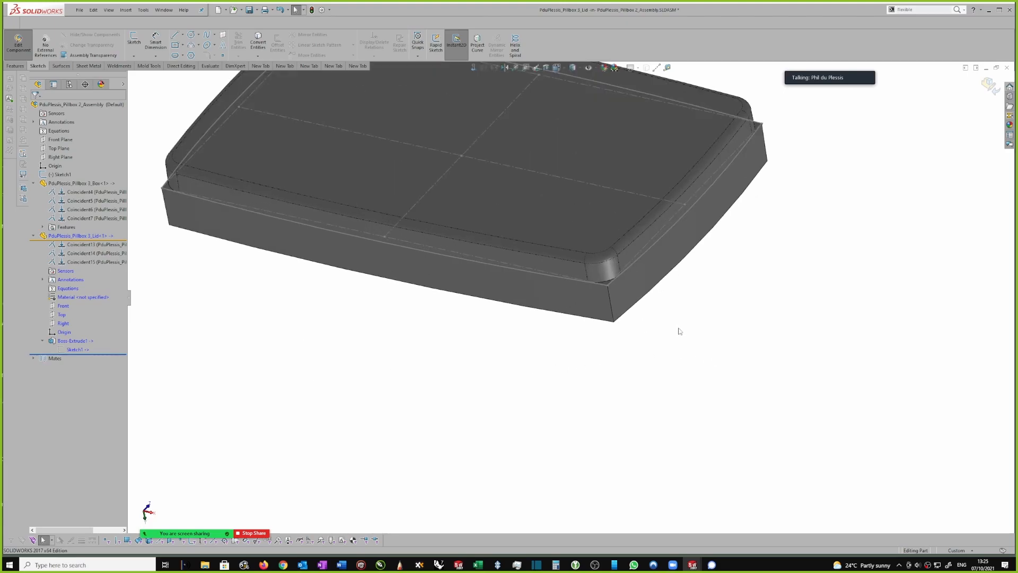
Fillet the lid's four vertical corner edges with a 7 mm radius.
click(611, 307)
scroll(648, 319, up, 3)
right_click(732, 254)
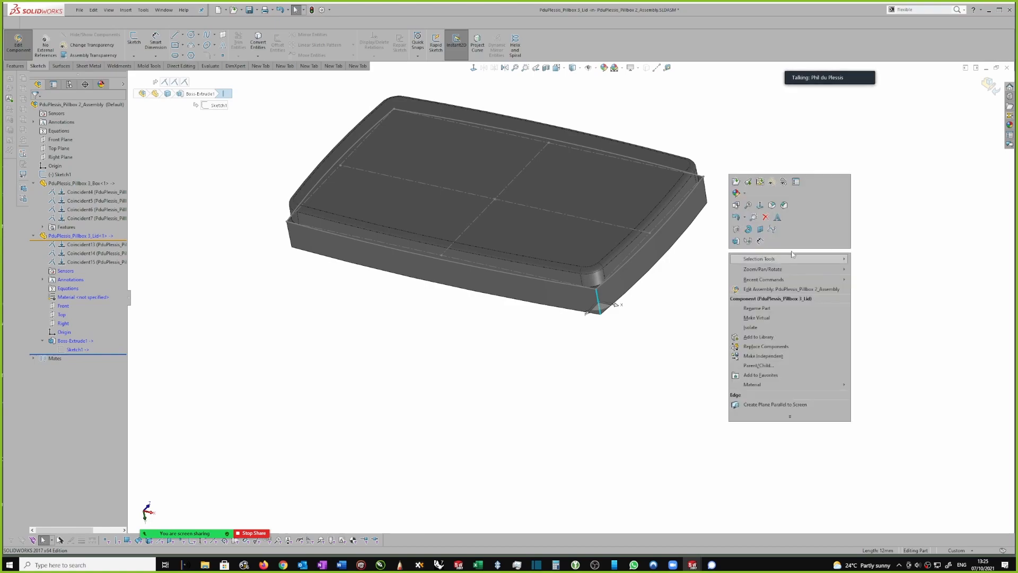
click(784, 204)
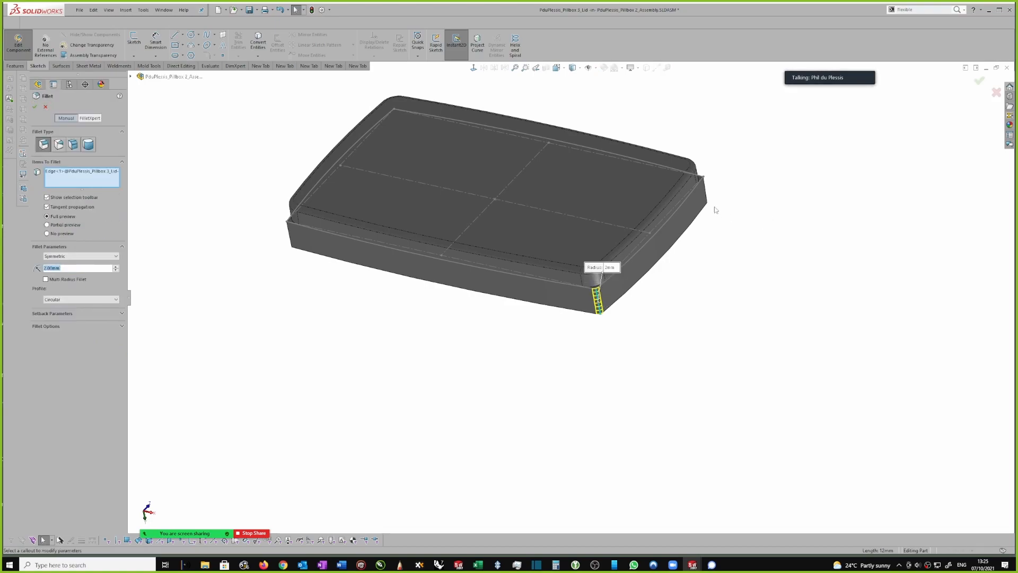
click(706, 194)
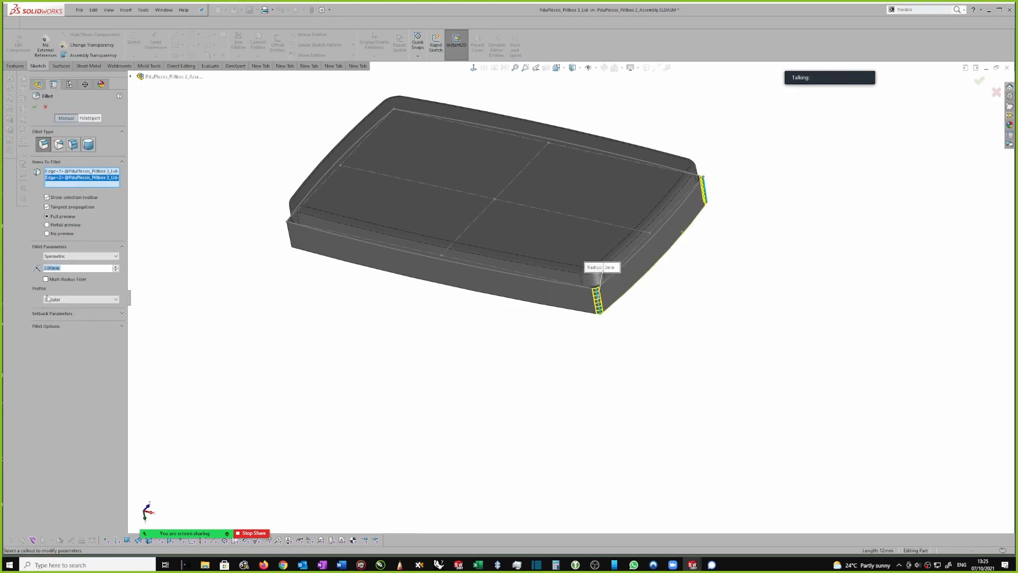
text(7)
key(Return)
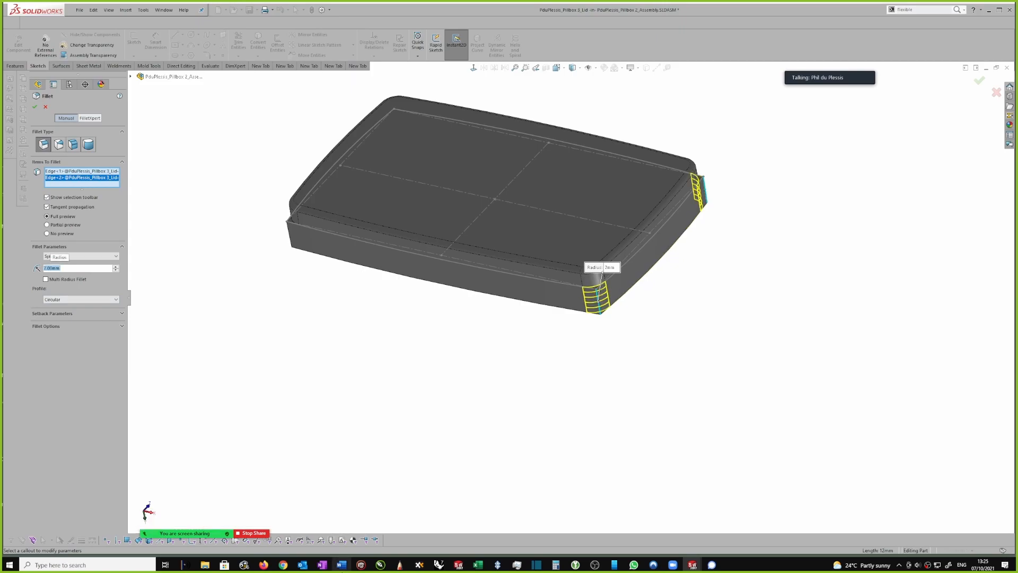
click(289, 232)
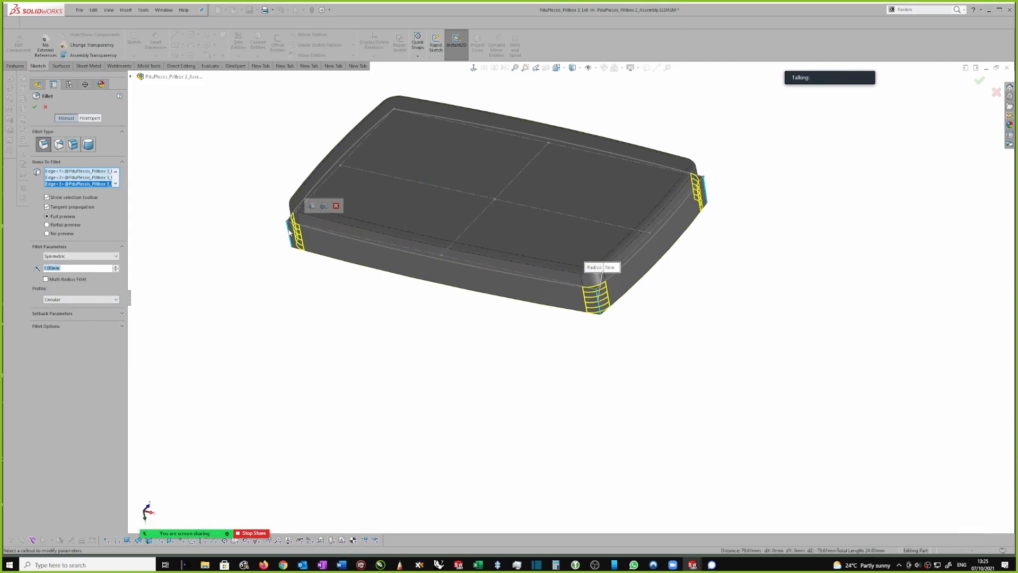
click(313, 210)
right_click(321, 291)
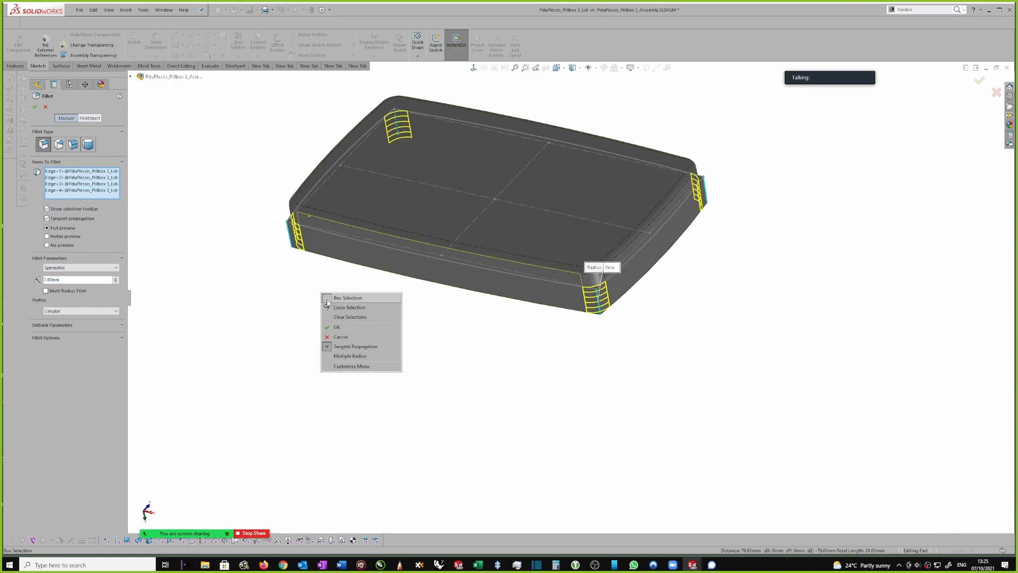
click(344, 327)
Fillet all edges around the lid's top face with a 2 mm radius.
middle_drag(709, 318, 669, 260)
click(546, 205)
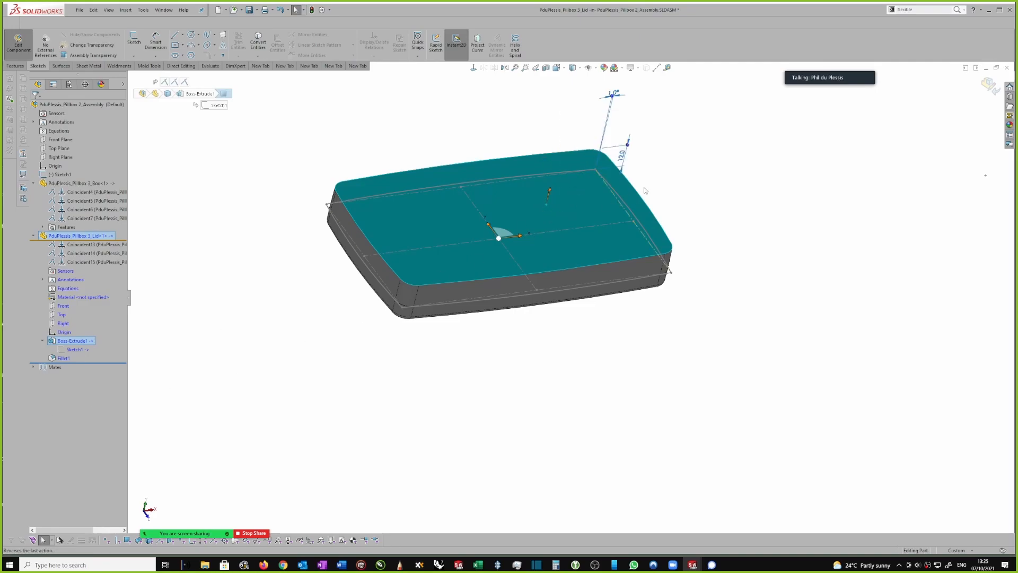
right_click(606, 200)
click(669, 158)
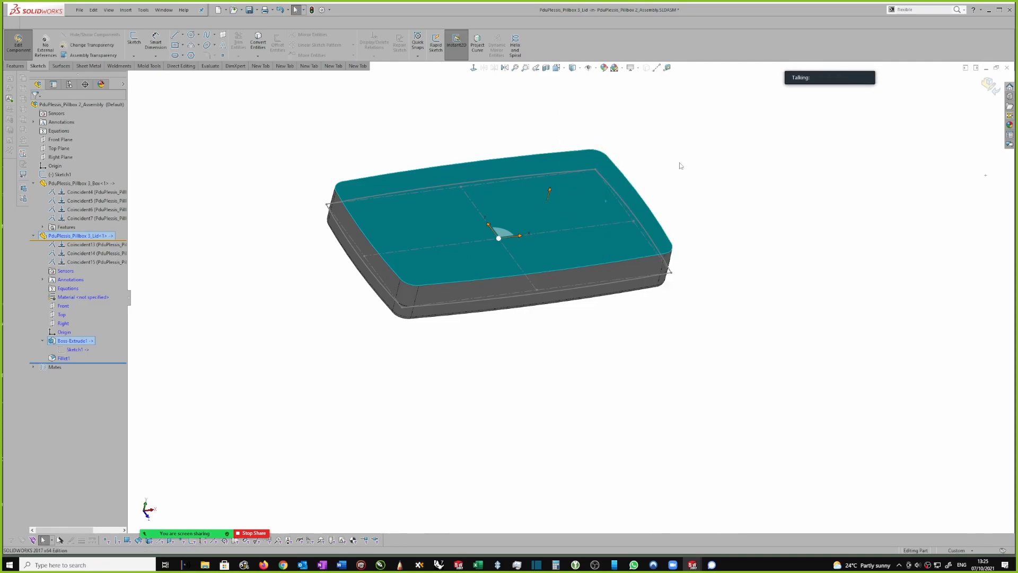
text(2.00mm)
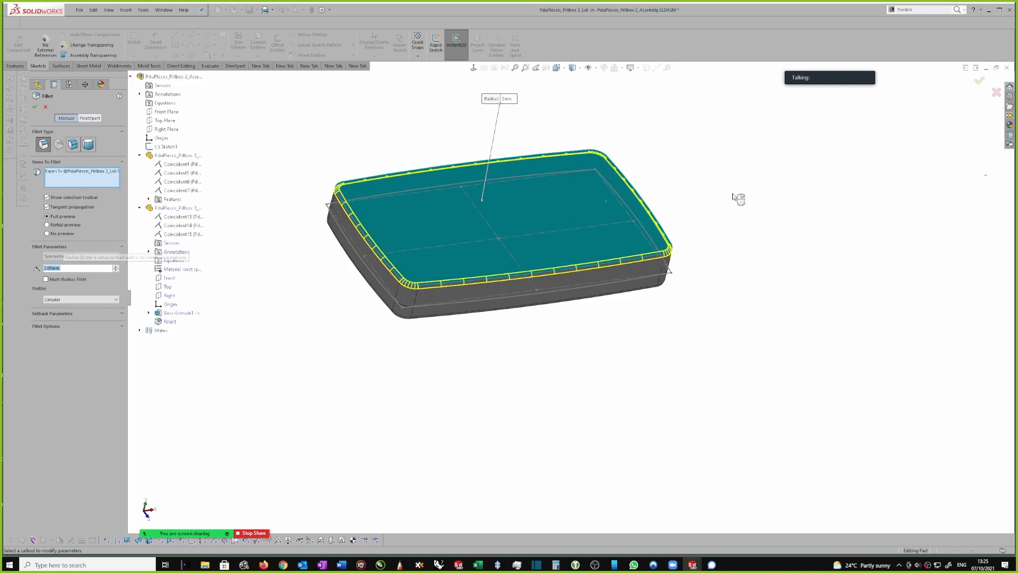
right_click(733, 160)
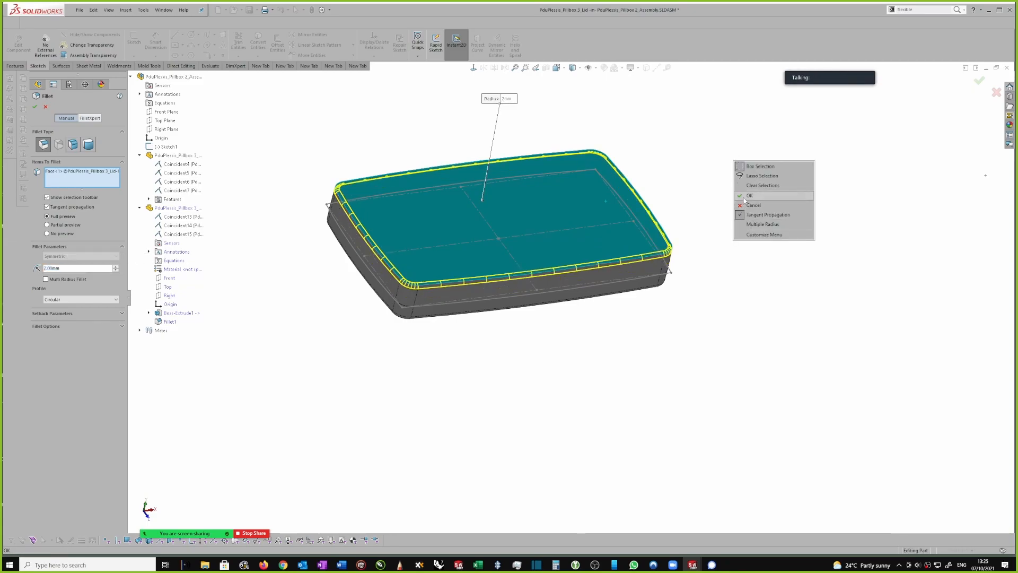
click(744, 196)
Save all modified documents and return from editing the lid to the assembly.
key(ctrl+s)
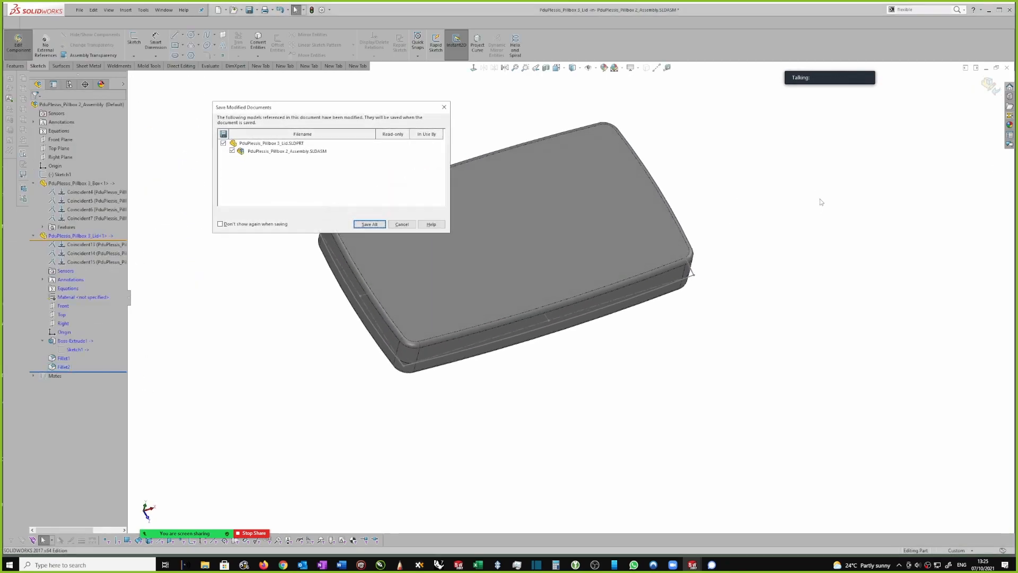
click(369, 224)
click(988, 85)
click(610, 223)
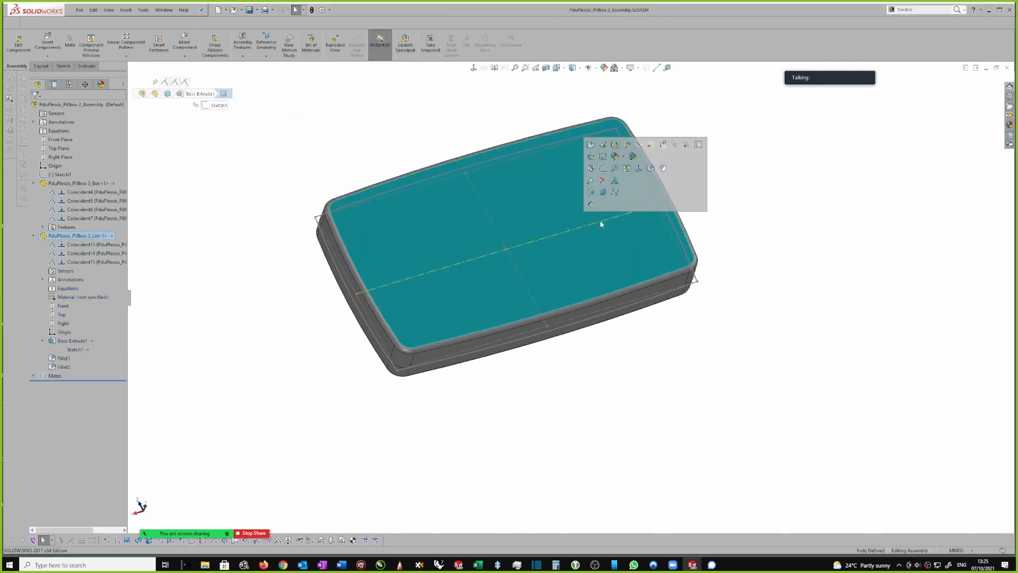
click(138, 462)
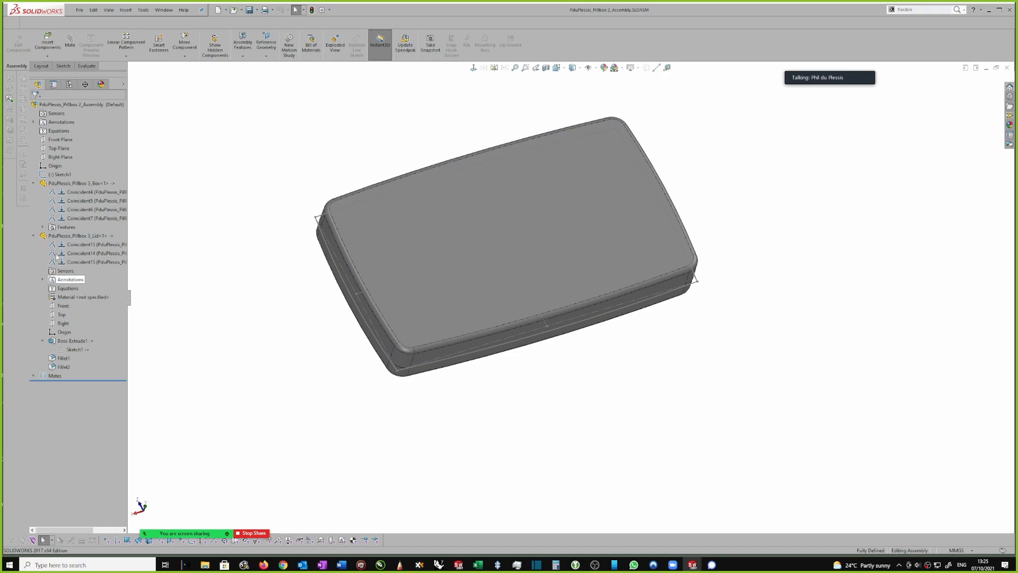
Open the lid component for editing within the assembly again, with the feature tools at hand.
click(93, 237)
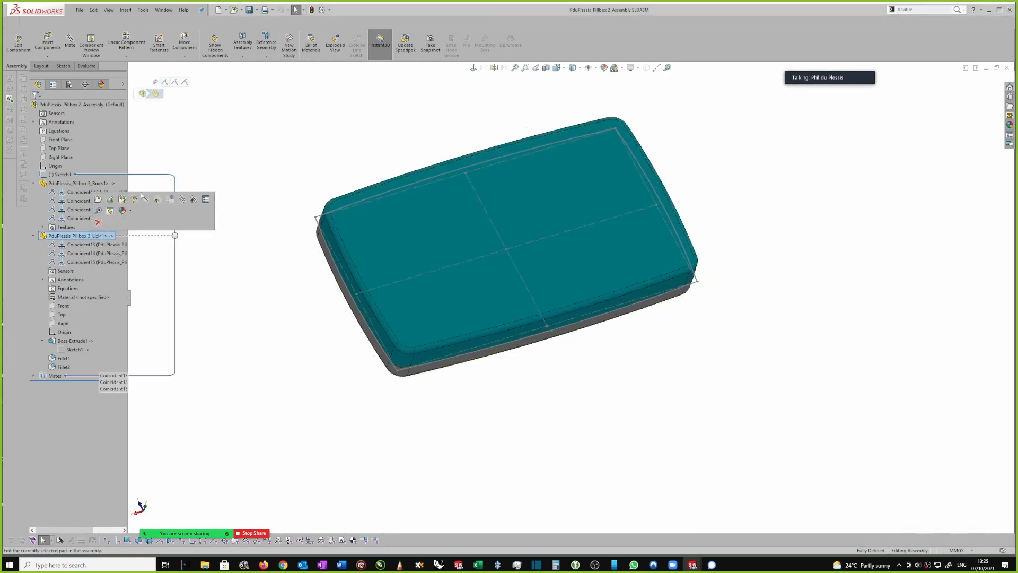
click(138, 199)
mouse_move(305, 208)
middle_down()
mouse_move(484, 215)
mouse_move(493, 275)
mouse_move(549, 153)
middle_up()
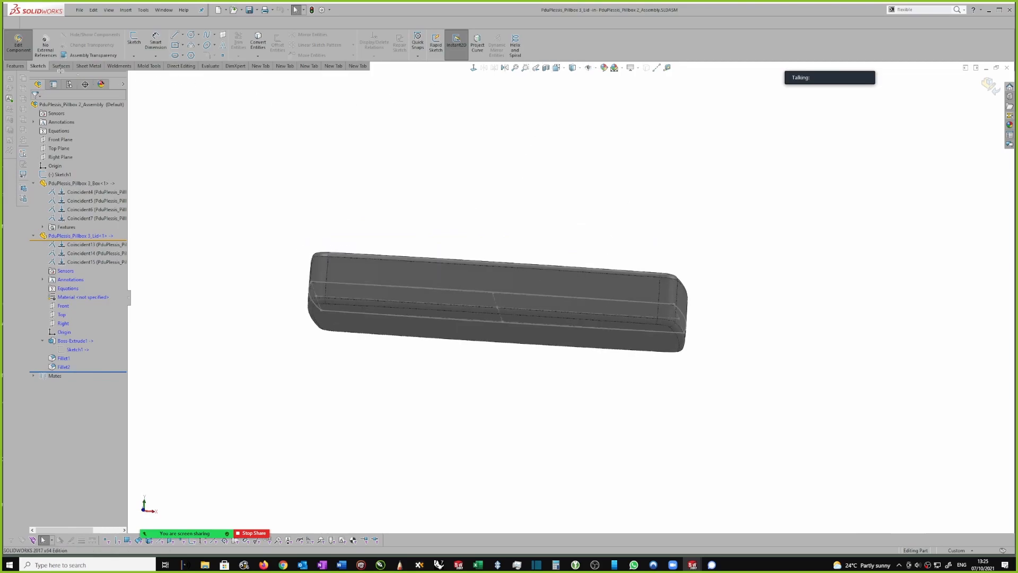
click(16, 66)
Start a Shell on the lid and hide the box component to expose the lid's underside.
click(381, 55)
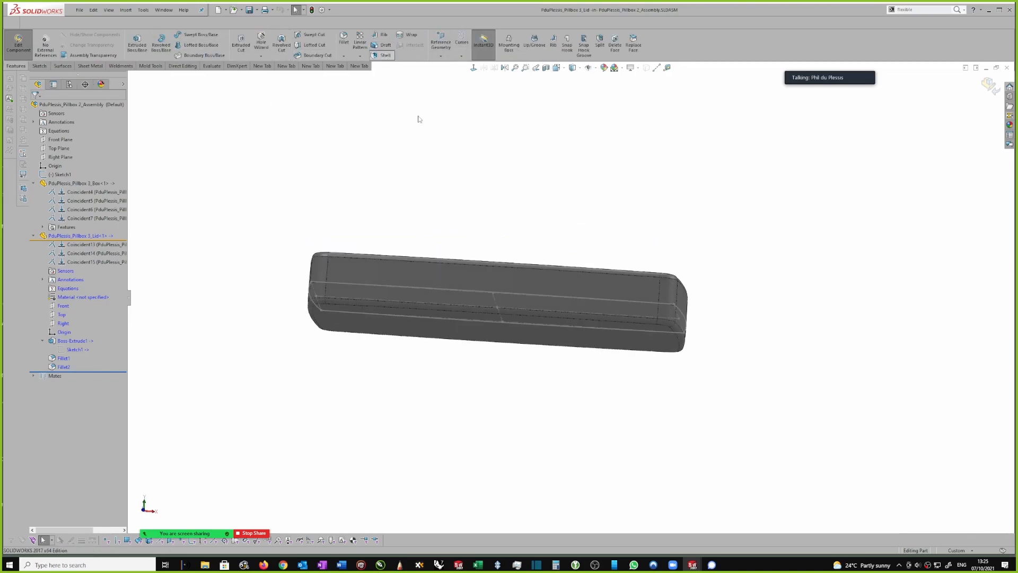
scroll(406, 297, down, 3)
middle_drag(274, 219, 263, 259)
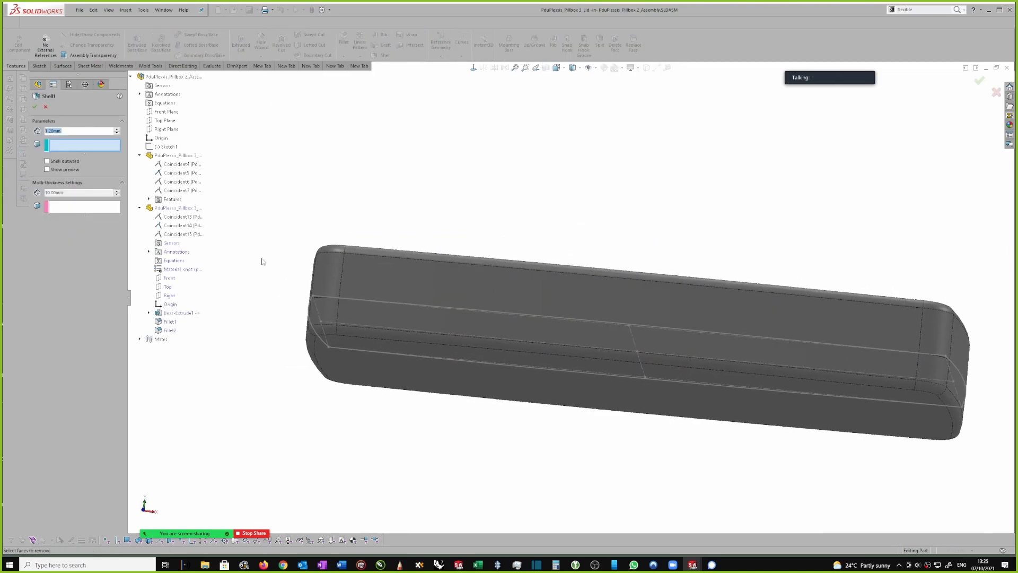
middle_drag(391, 282, 389, 263)
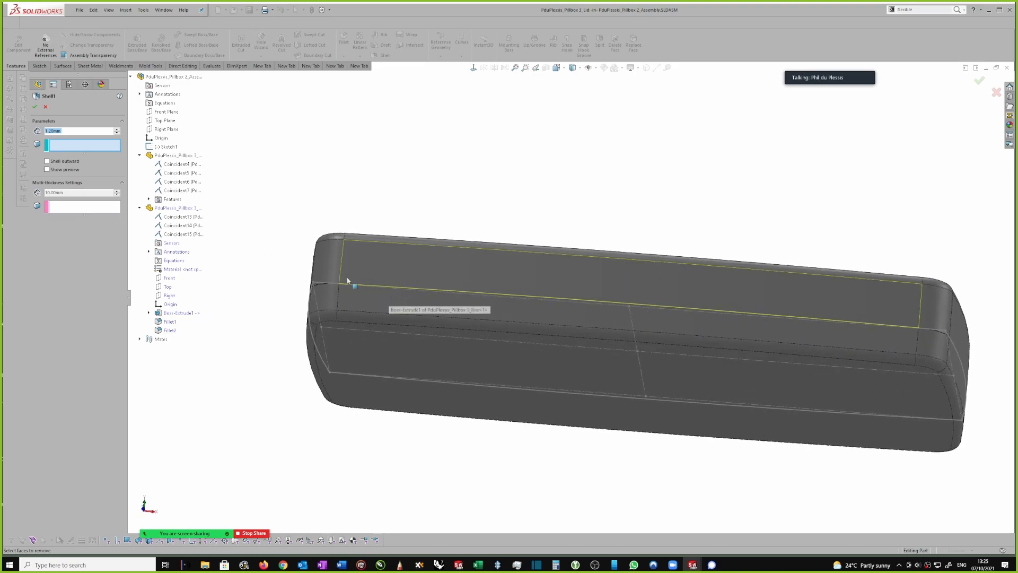
click(188, 156)
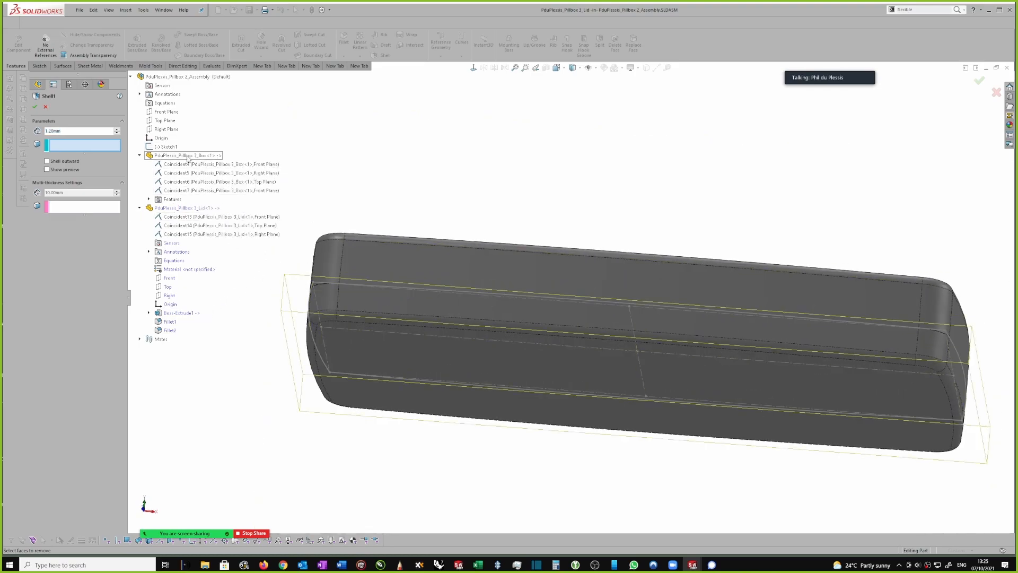
right_click(188, 156)
click(206, 171)
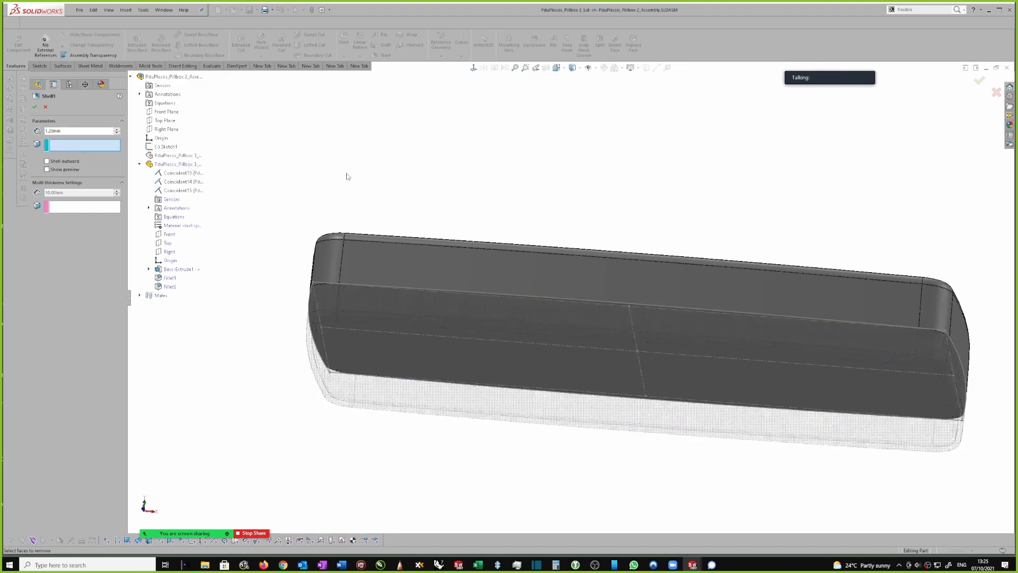
Shell the lid with a 1.2 mm wall thickness, removing its flat underside face.
click(433, 323)
middle_drag(444, 320, 462, 275)
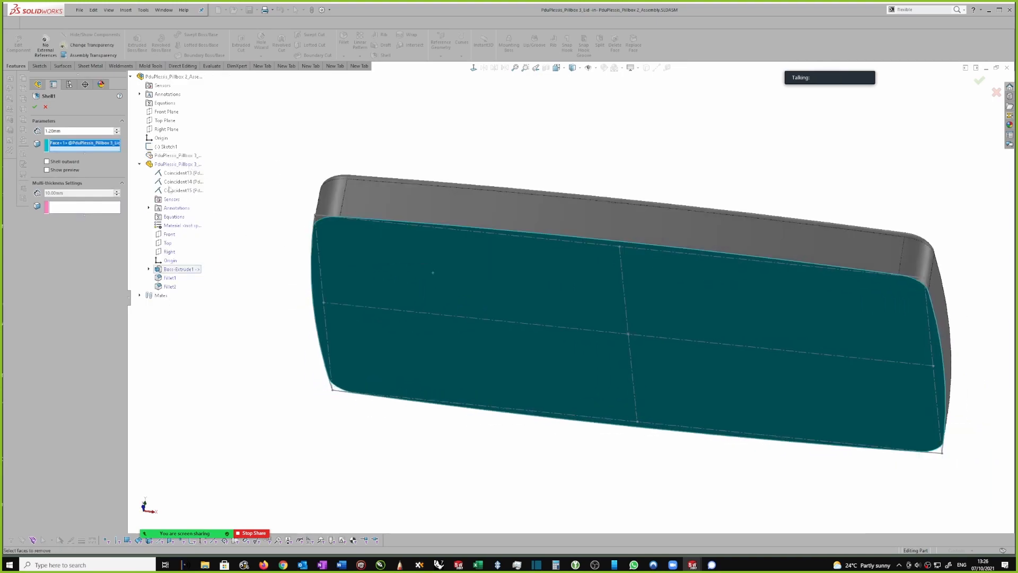
click(36, 106)
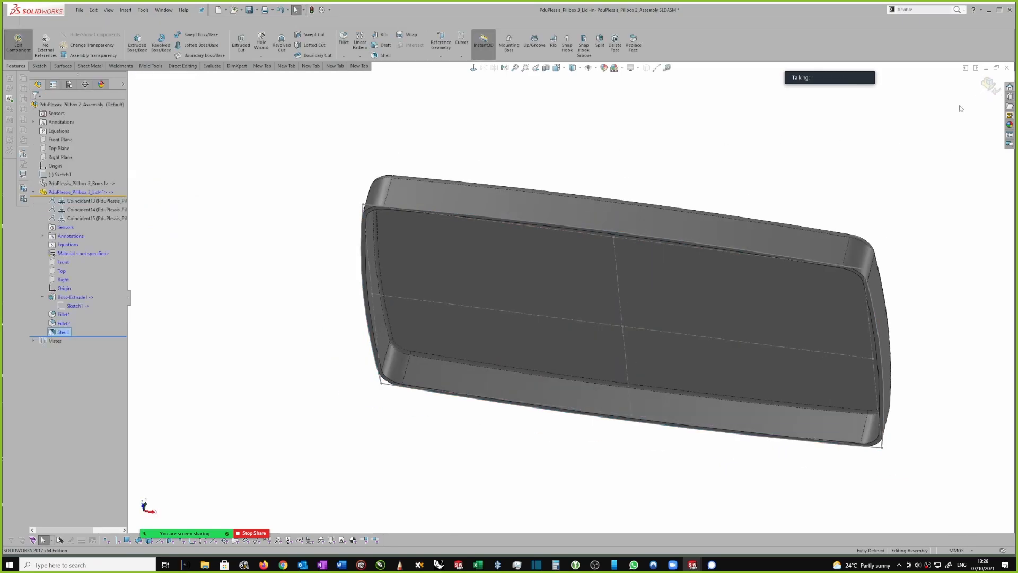
Finish editing the lid and show the hidden box component again.
click(991, 85)
middle_drag(569, 161, 545, 173)
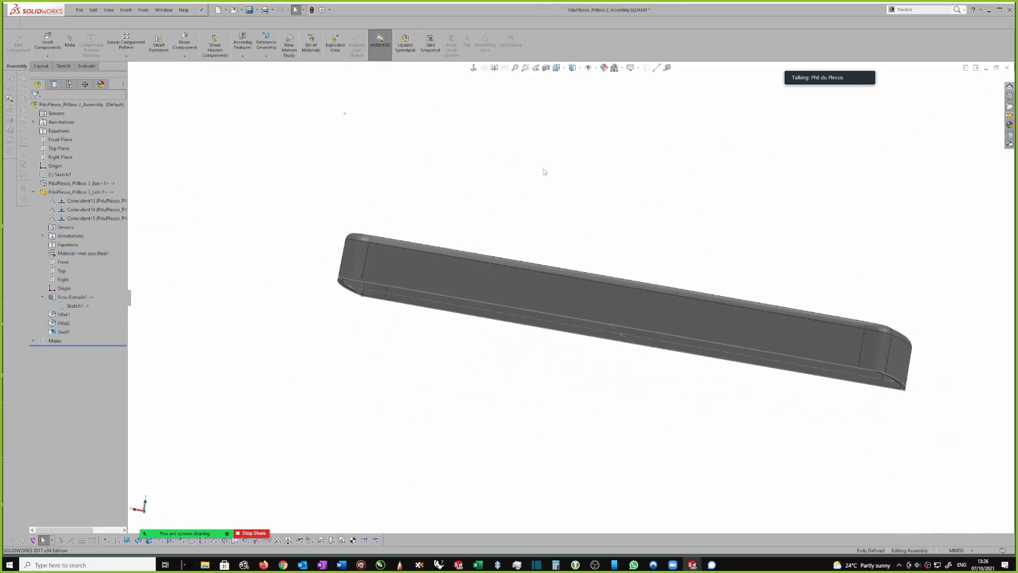
click(77, 184)
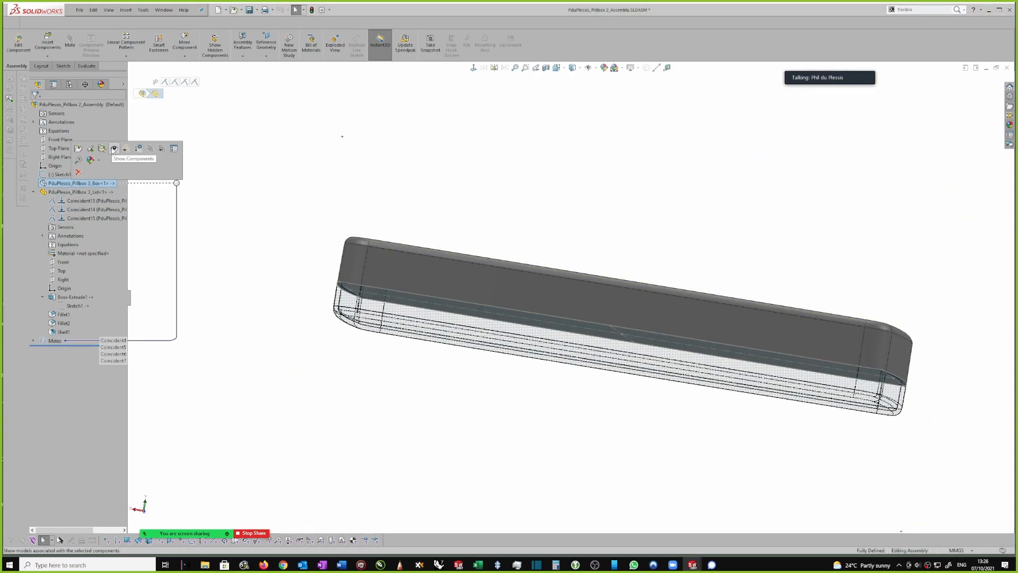
click(316, 190)
scroll(316, 191, up, 1)
middle_drag(316, 191, 278, 225)
Set the long-side arc radius in the assembly's Sketch1 to 600 mm and rebuild the assembly.
click(62, 175)
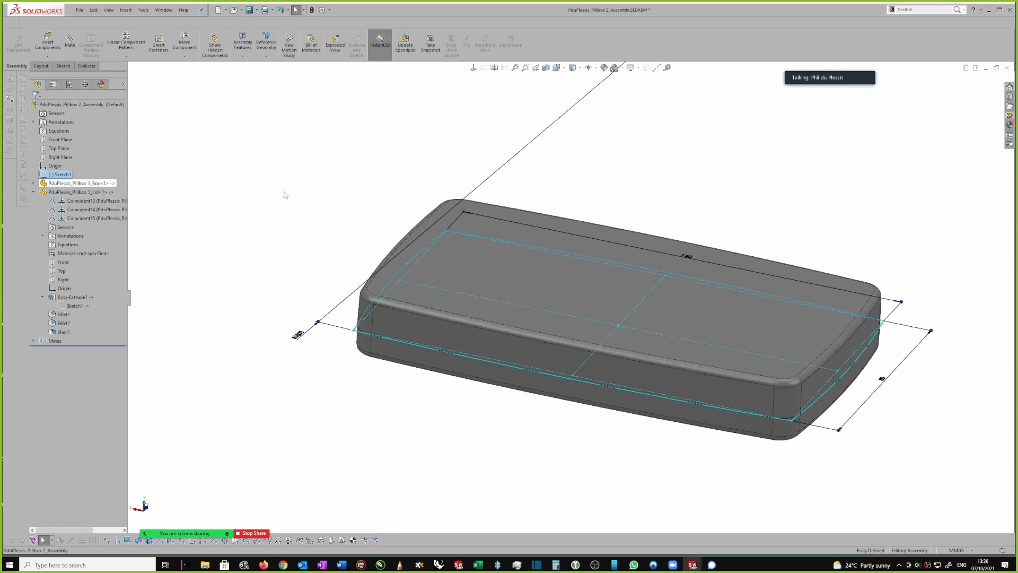
double_click(294, 336)
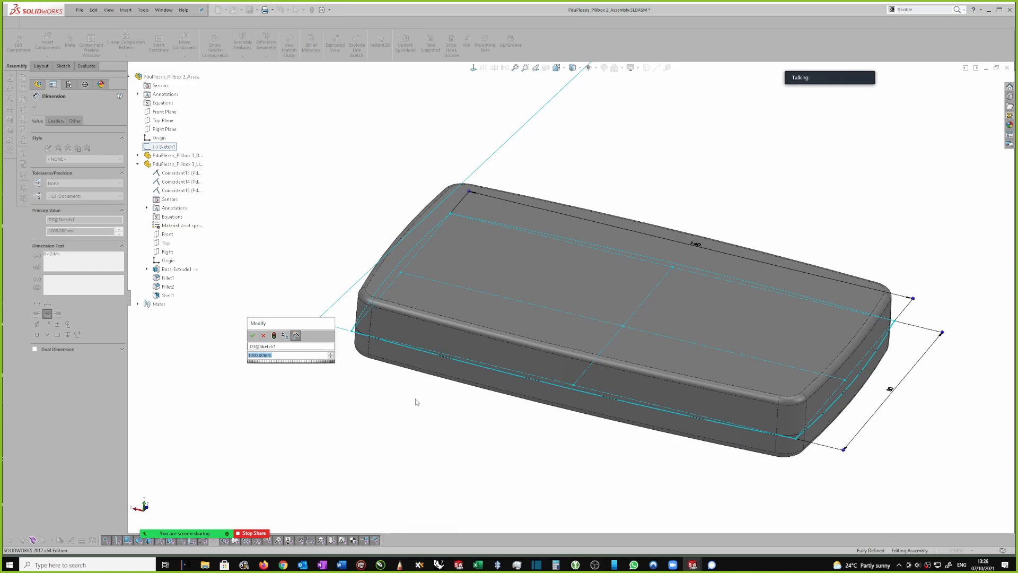
text(600)
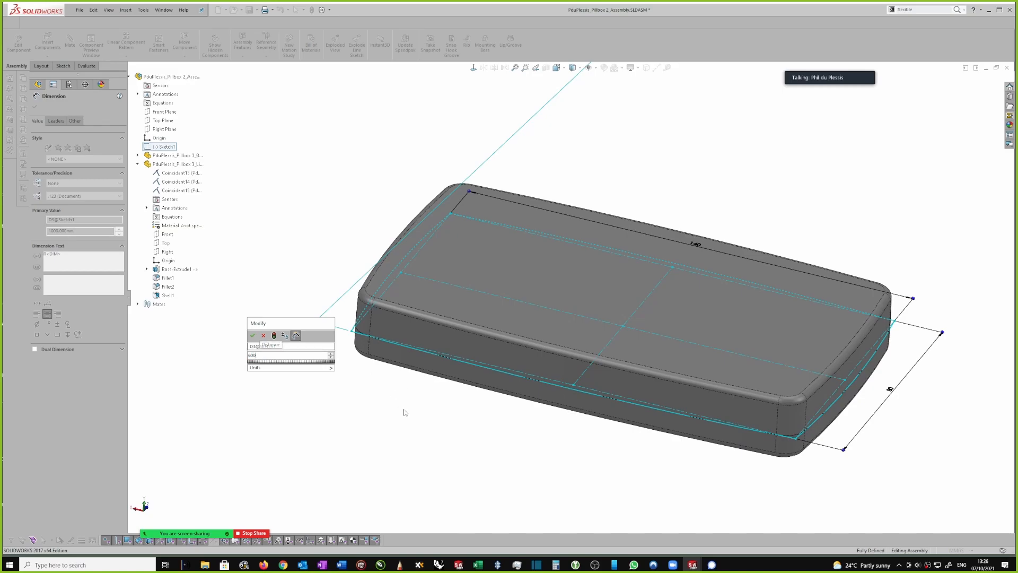
key(Return)
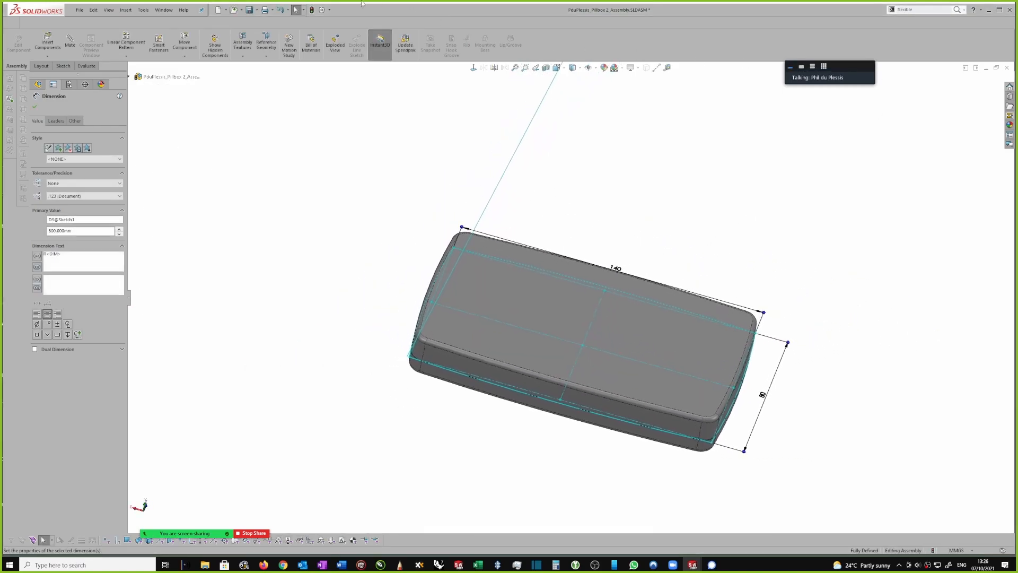
click(312, 10)
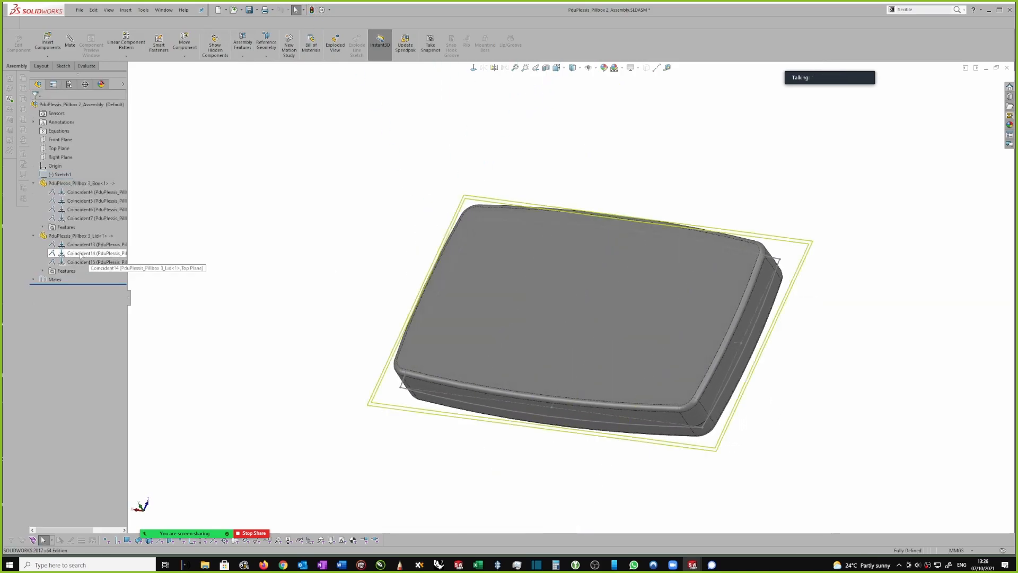
Hide the assembly's layout sketch Sketch1 around the seam between box and lid.
middle_drag(597, 302, 501, 201)
scroll(433, 310, down, 1)
middle_drag(450, 242, 519, 231)
scroll(462, 228, down, 2)
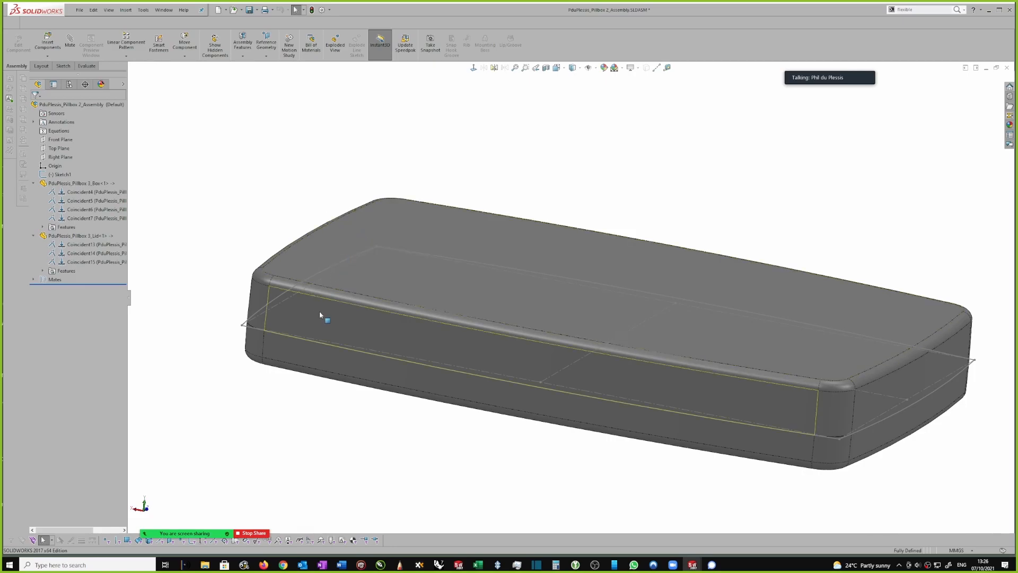
click(259, 316)
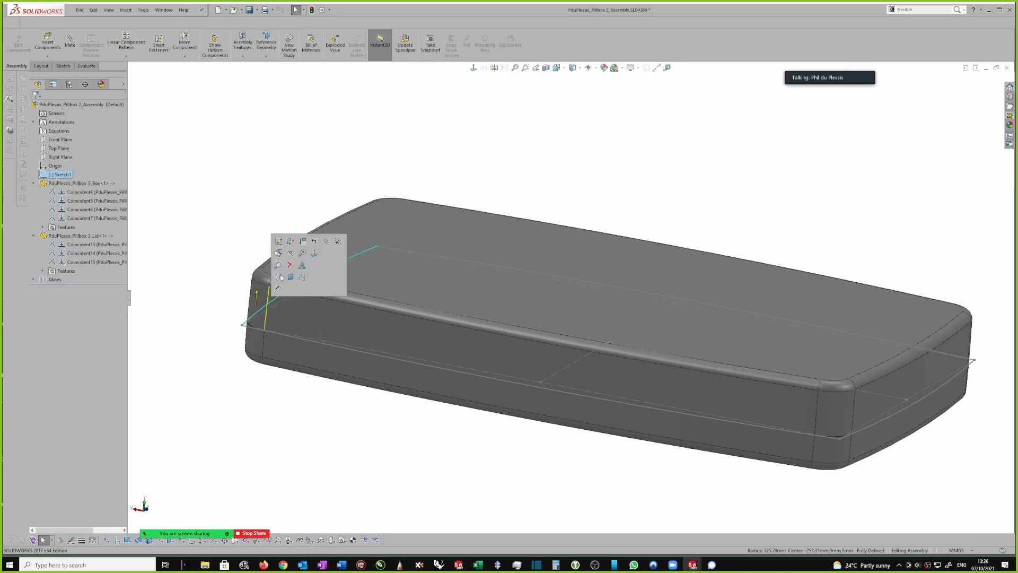
click(291, 253)
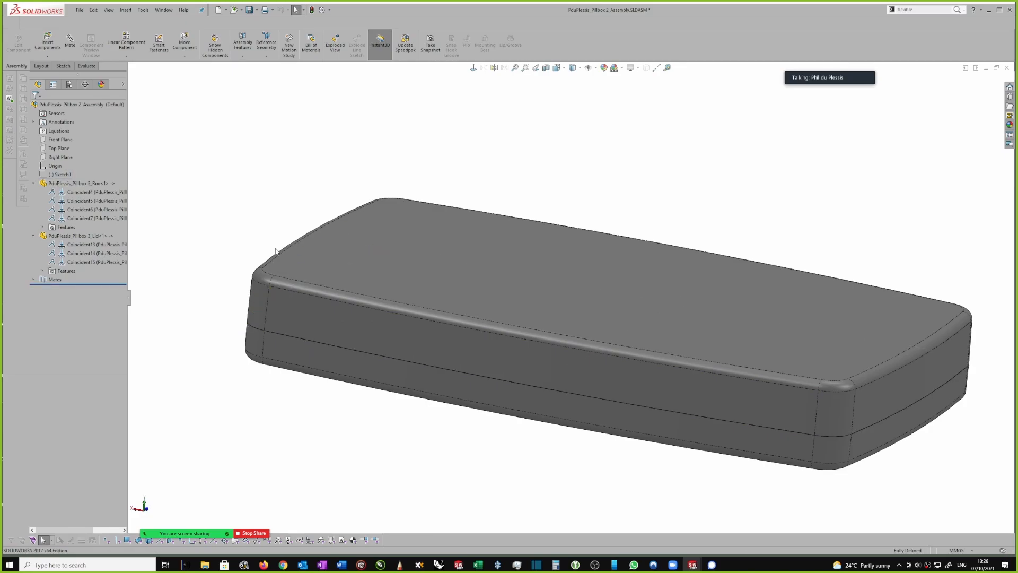
scroll(345, 282, up, 1)
scroll(345, 281, down, 1)
scroll(356, 261, up, 1)
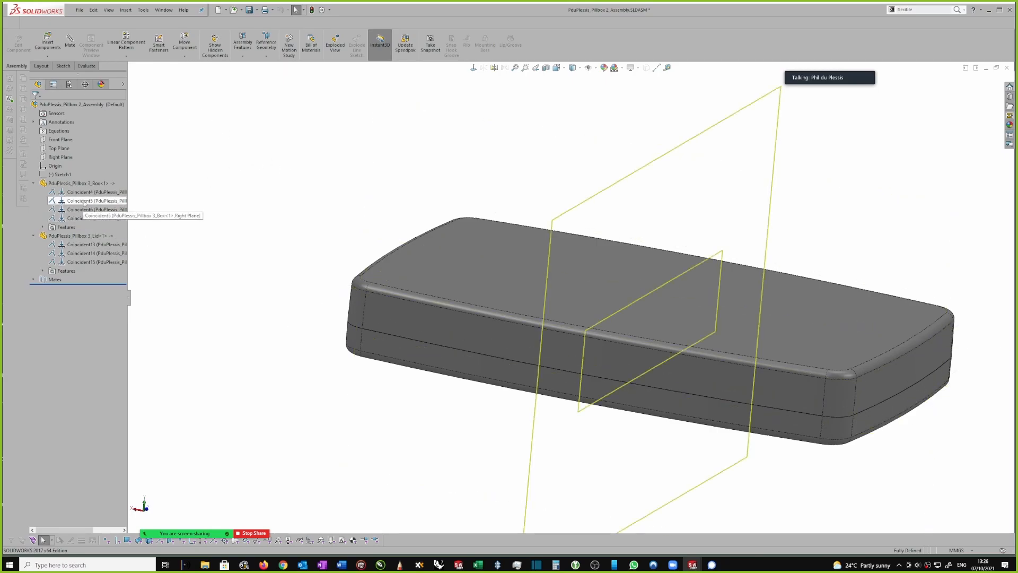
click(385, 36)
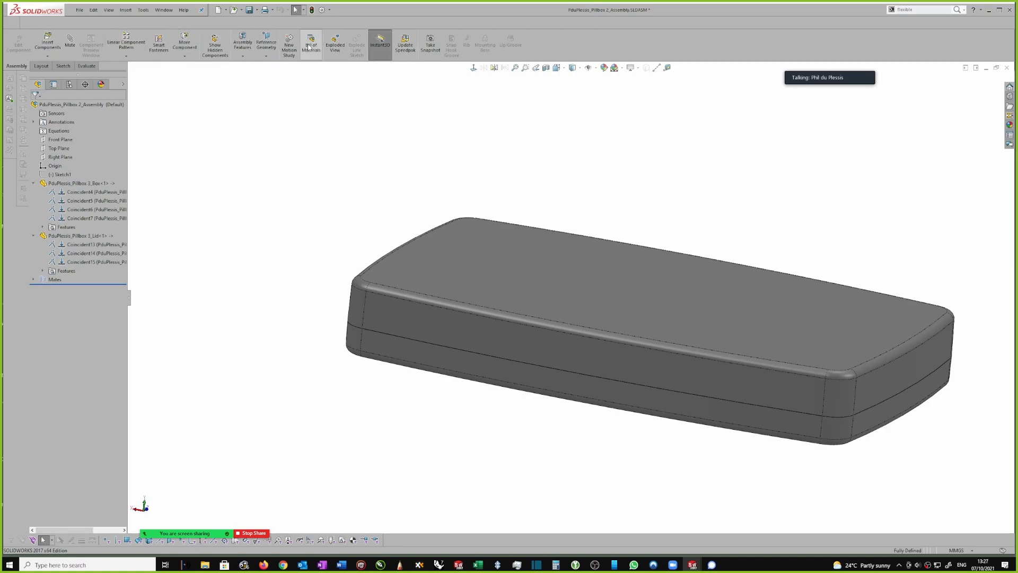
click(243, 56)
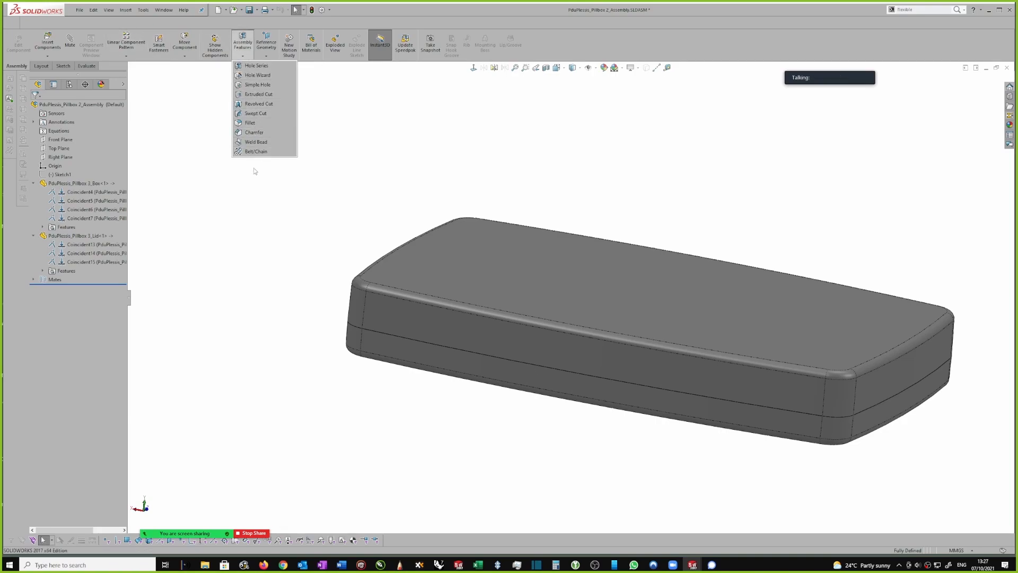
click(204, 165)
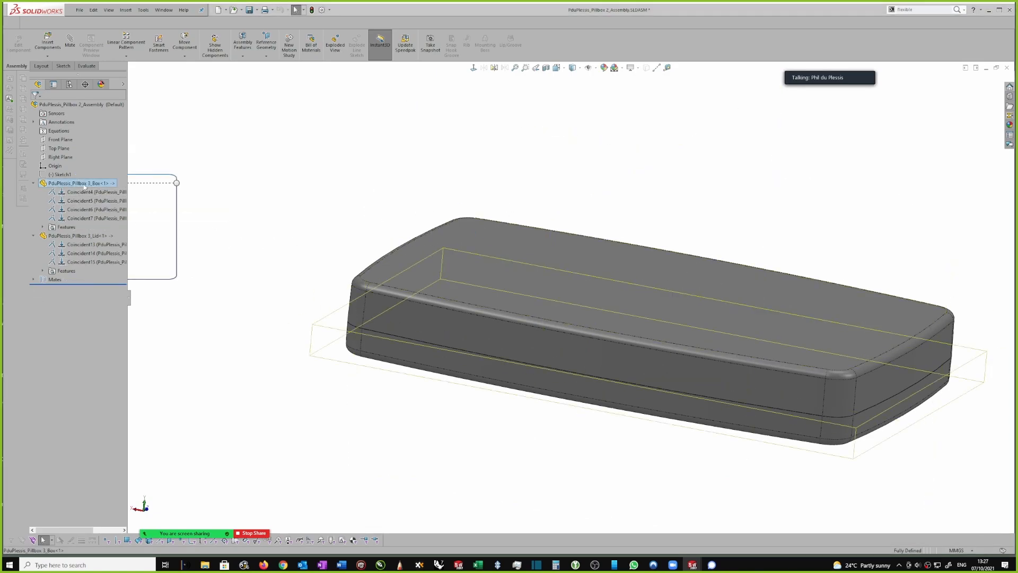
Edit the box component in the assembly and start a Lip/Groove feature with the box as the groove body.
click(85, 183)
click(127, 149)
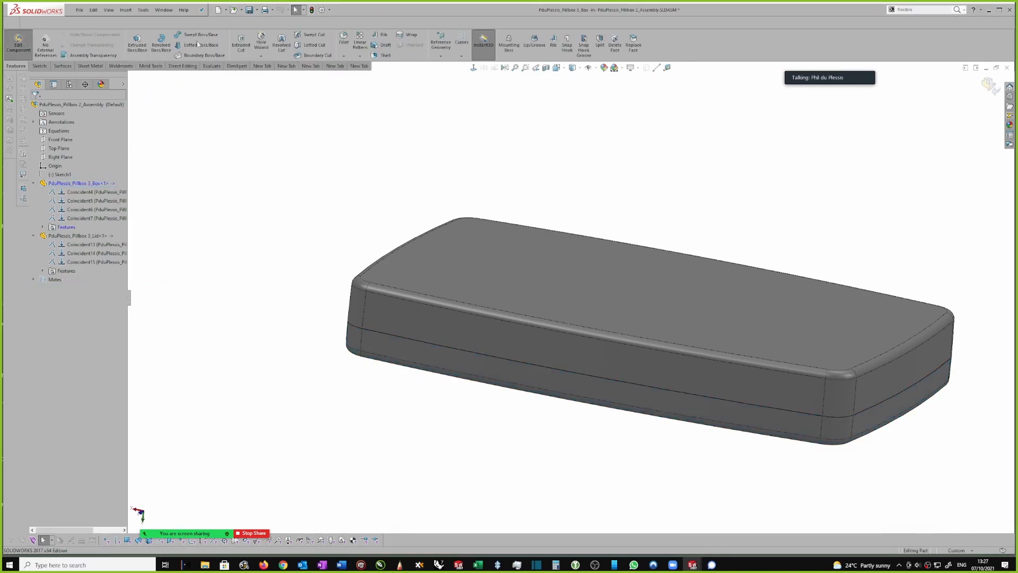
click(532, 46)
key(z)
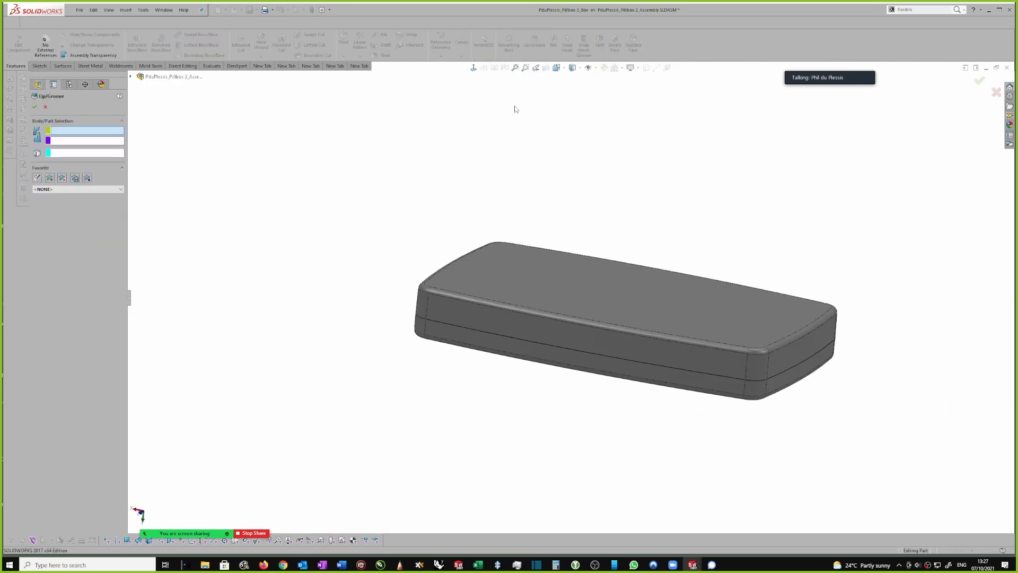
scroll(837, 343, down, 2)
scroll(689, 374, up, 1)
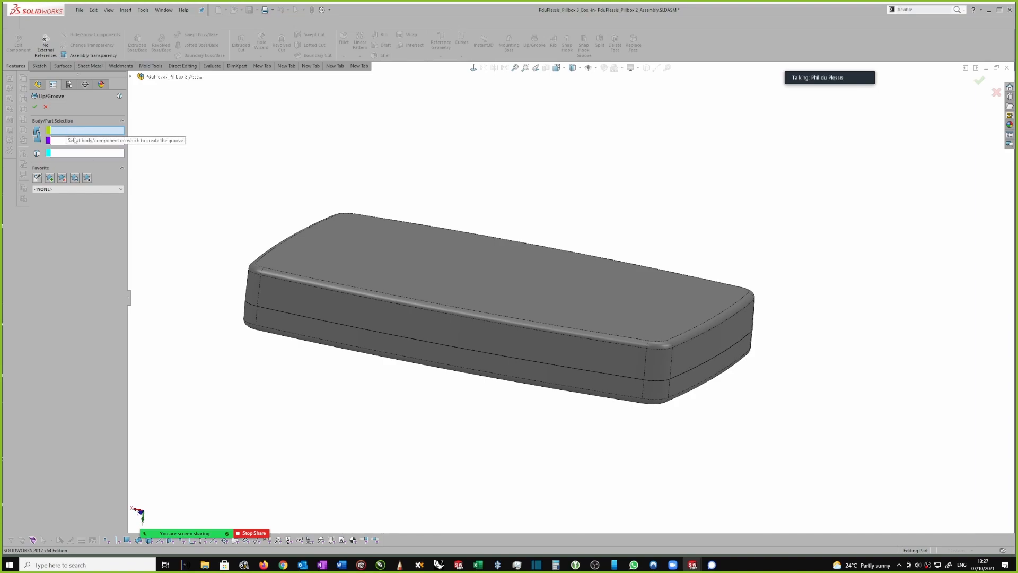
click(289, 327)
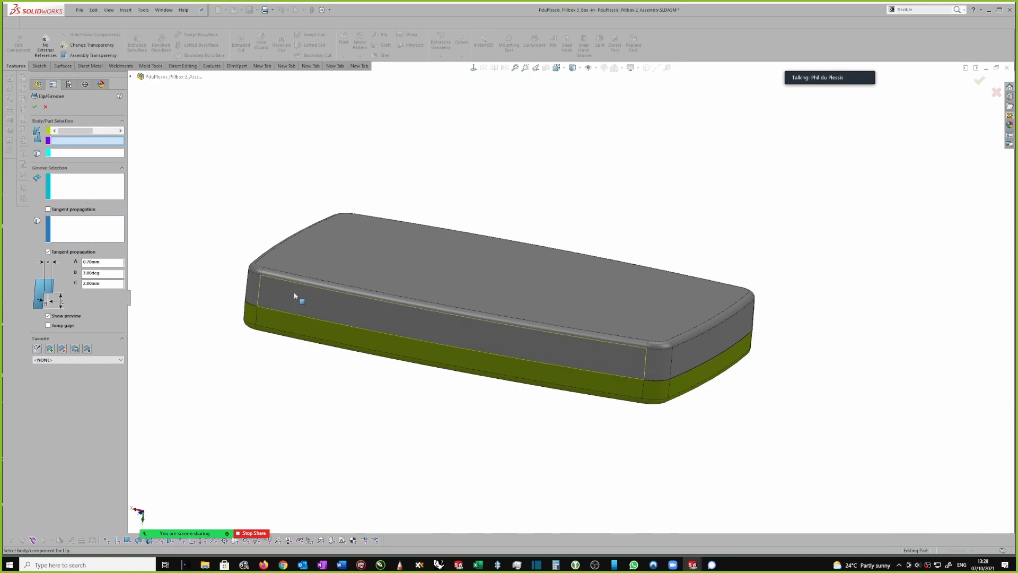
Choose the box's flat rim face as the groove face and enable tangent propagation for it.
click(68, 184)
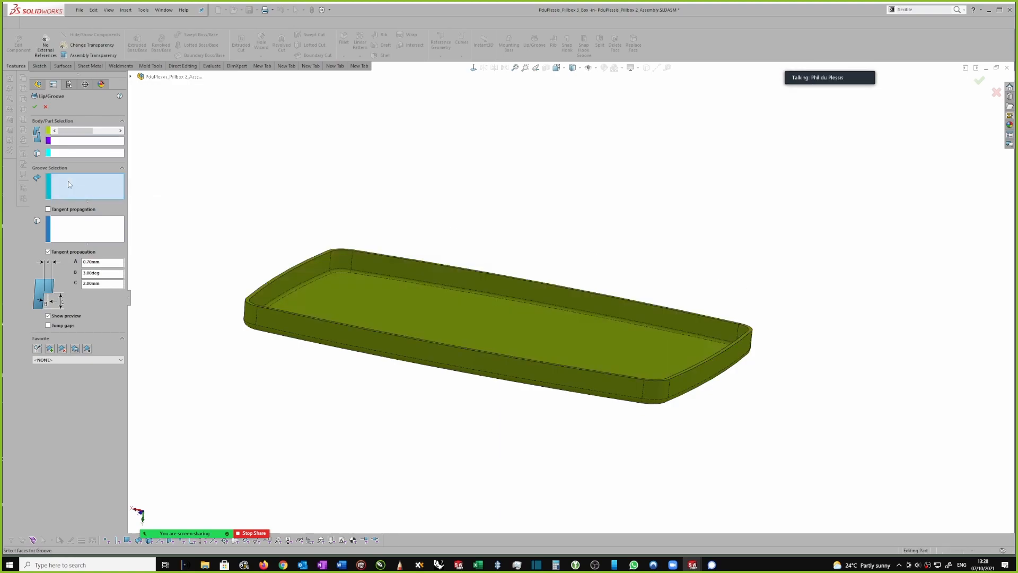
mouse_move(360, 223)
middle_down()
mouse_move(418, 228)
mouse_move(380, 242)
mouse_move(371, 223)
middle_up()
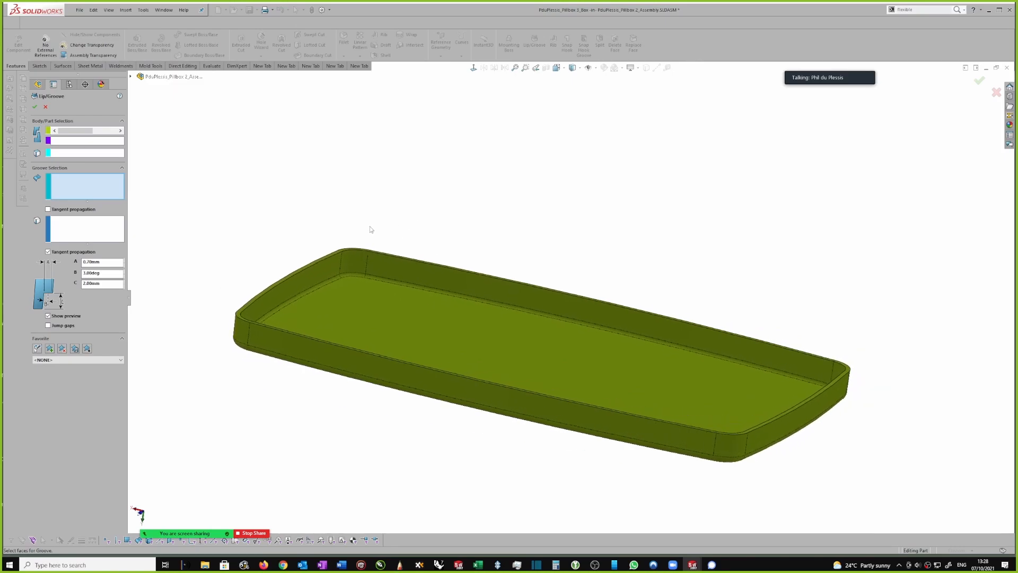
scroll(370, 221, down, 4)
scroll(370, 233, down, 4)
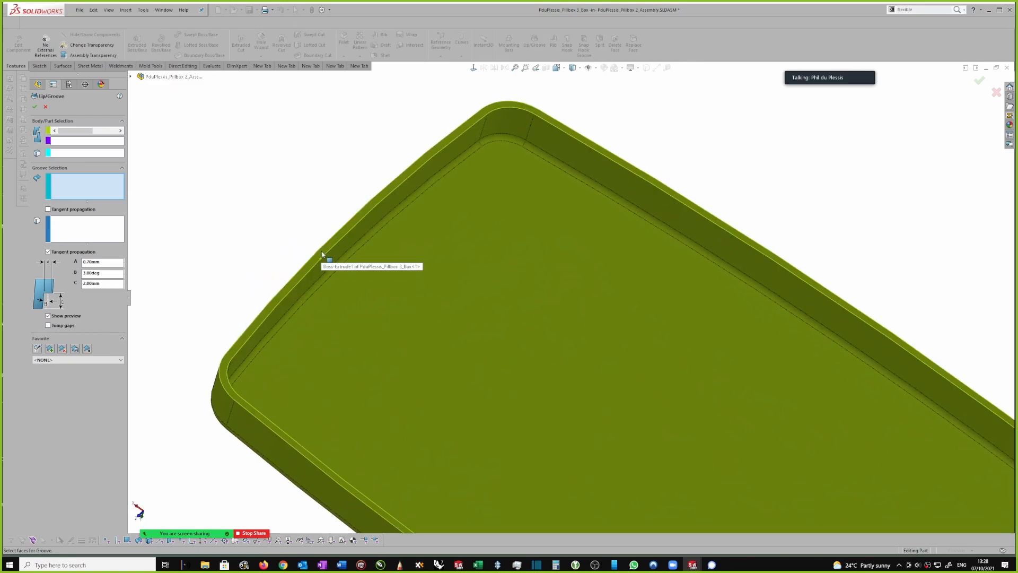
click(326, 246)
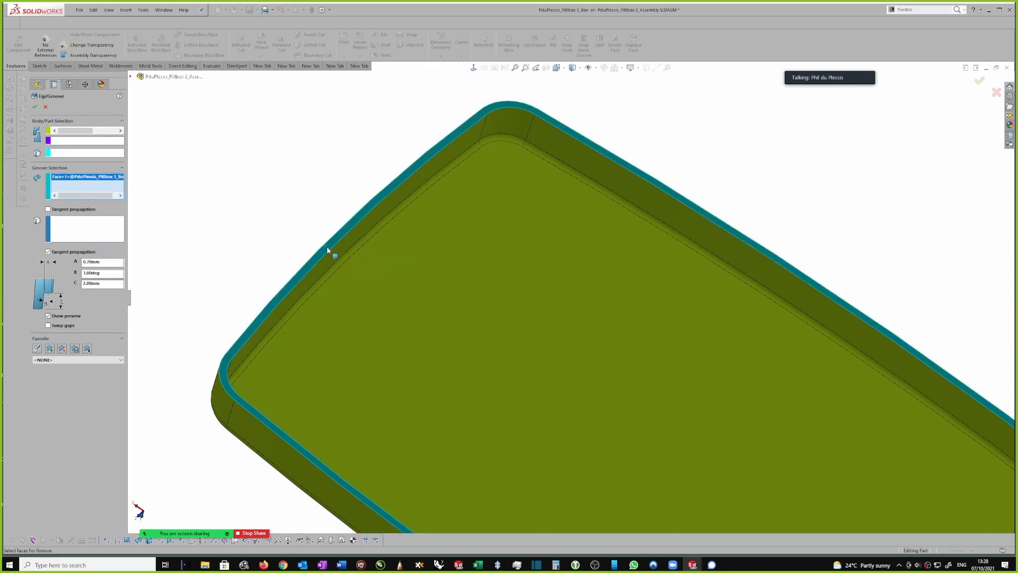
middle_drag(330, 234, 354, 234)
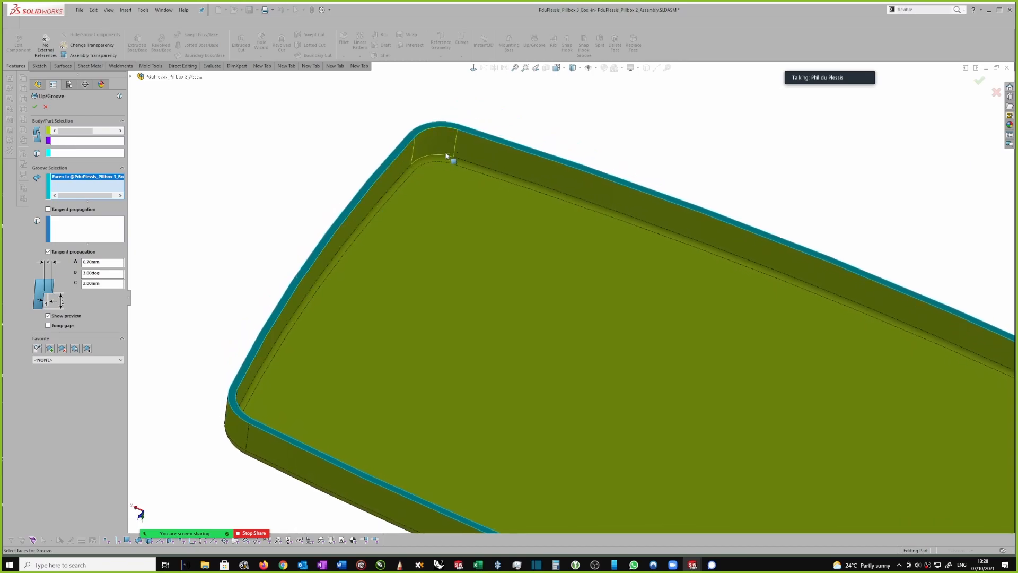
middle_drag(308, 202, 314, 211)
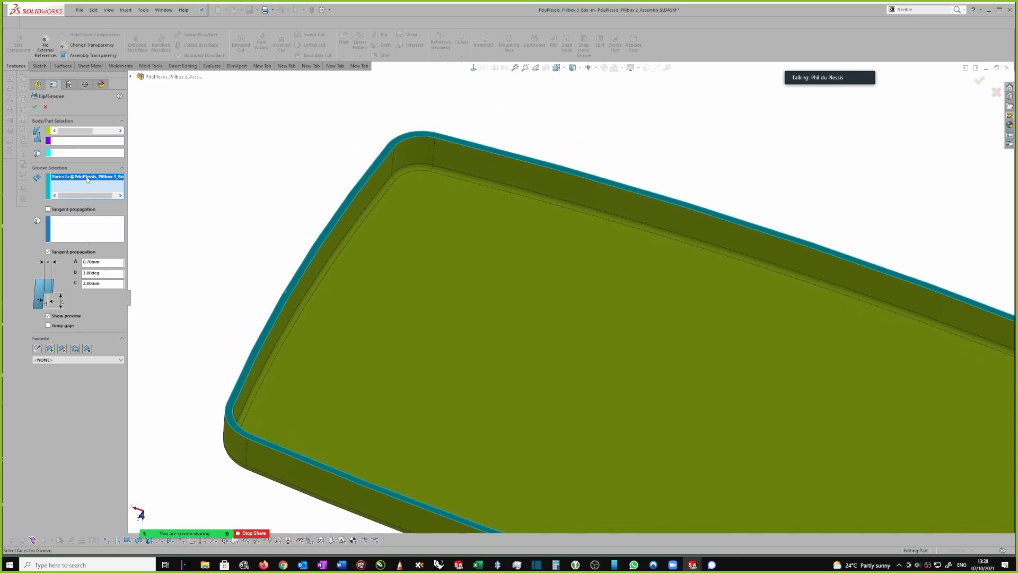
click(48, 210)
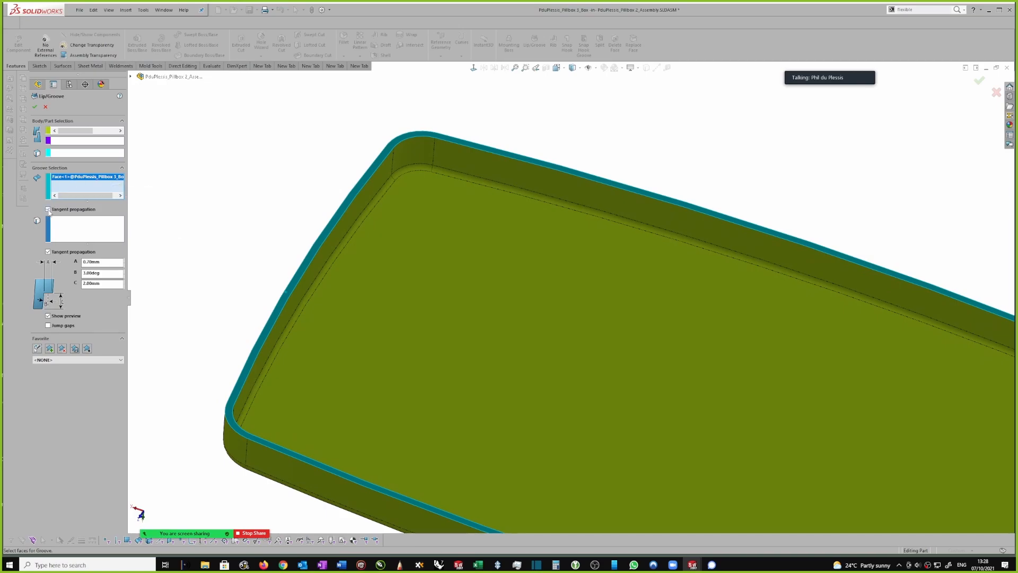
Choose the inner edge of the box's rim as the edge where the groove removes material.
click(73, 223)
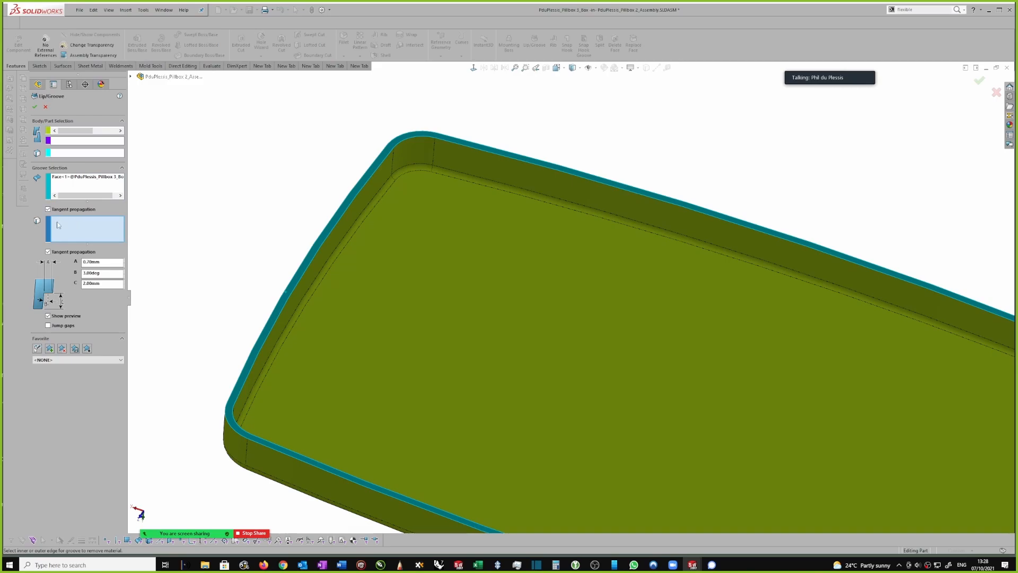
click(307, 272)
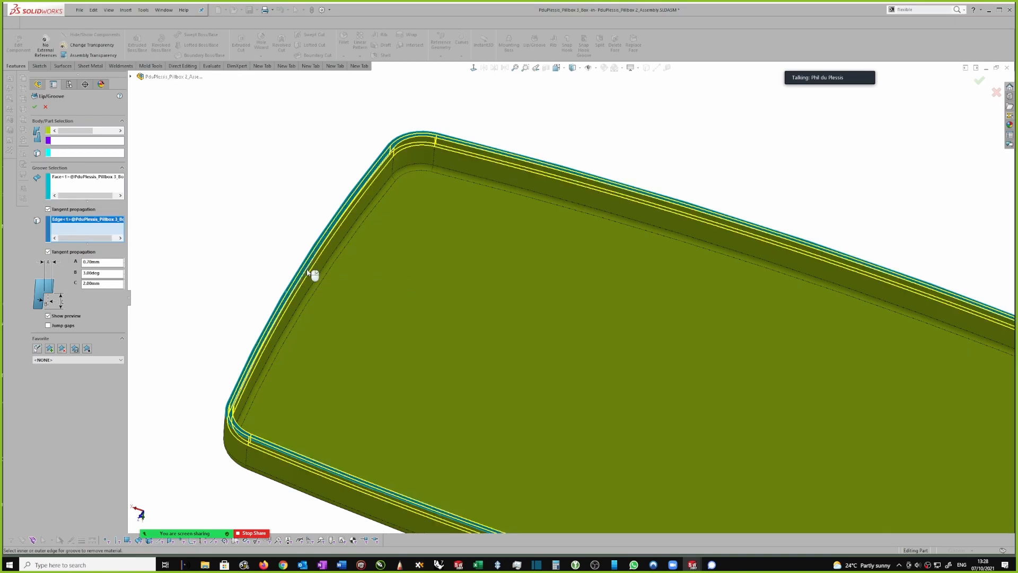
scroll(276, 261, up, 1)
scroll(276, 261, down, 3)
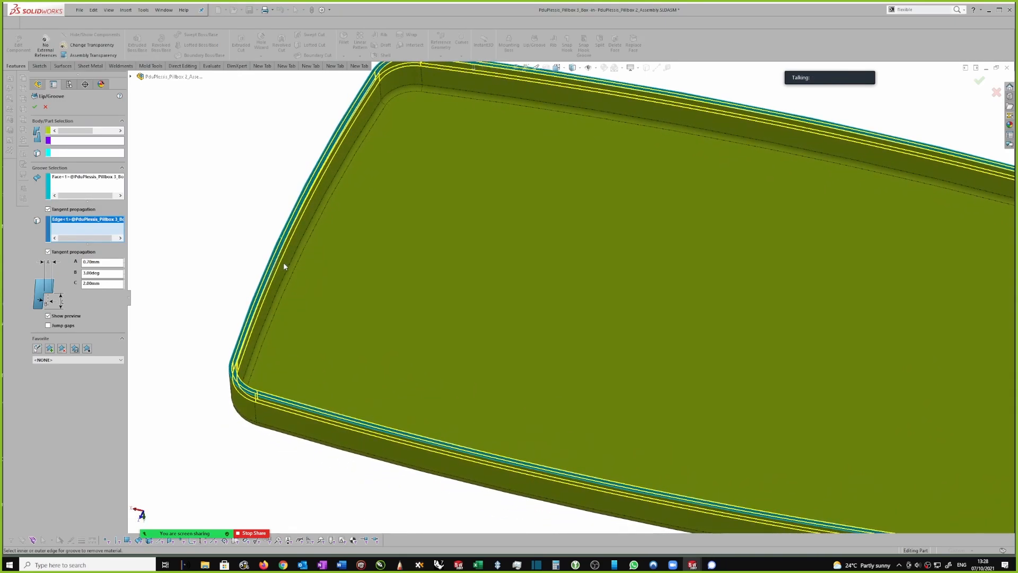
scroll(285, 263, up, 3)
middle_drag(285, 220, 384, 144)
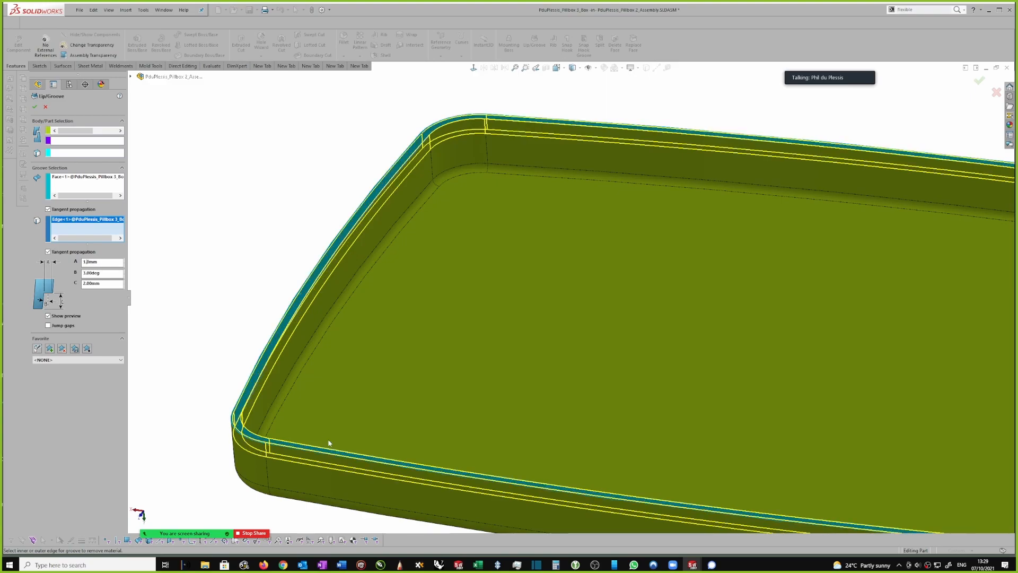
Set the groove width to 0.7 mm and the groove height to 1 mm.
scroll(303, 433, down, 3)
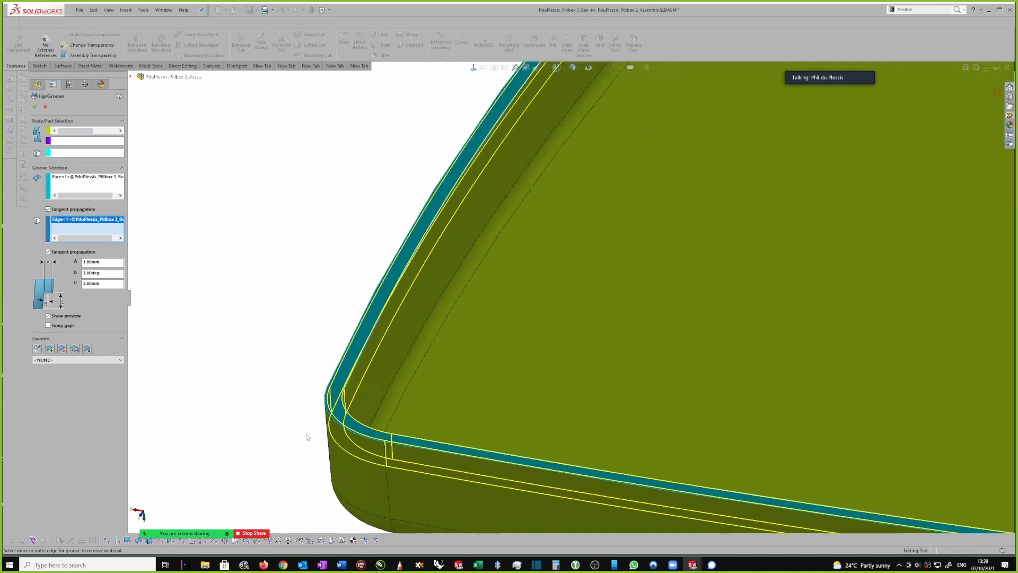
double_click(91, 261)
text(0.70)
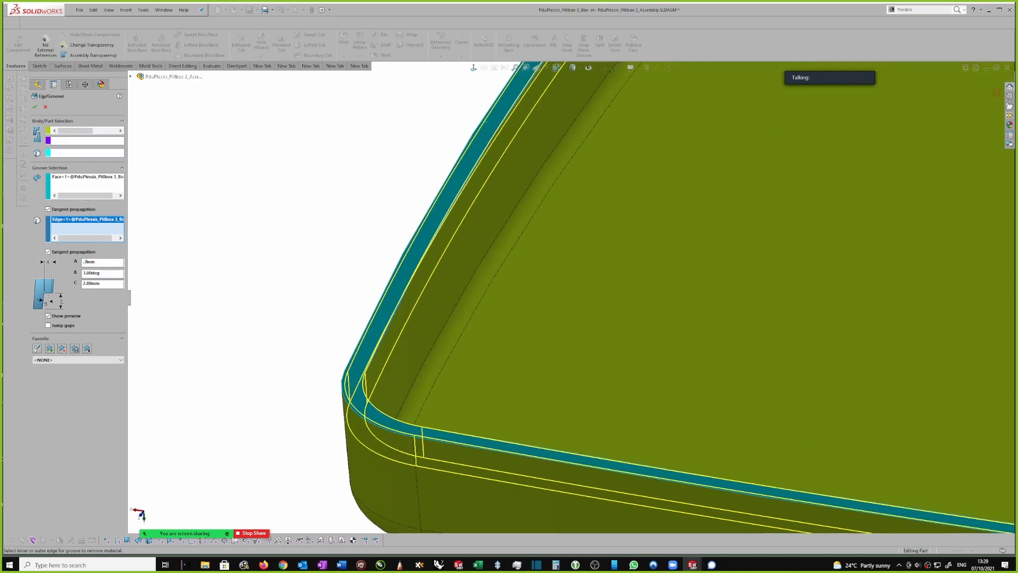
key(Return)
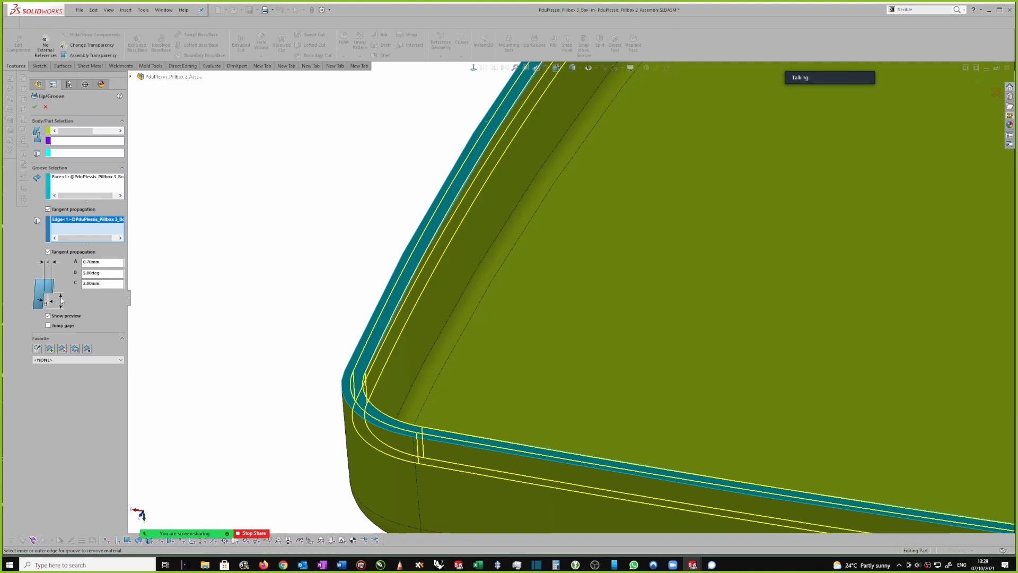
scroll(353, 310, up, 1)
scroll(425, 310, down, 1)
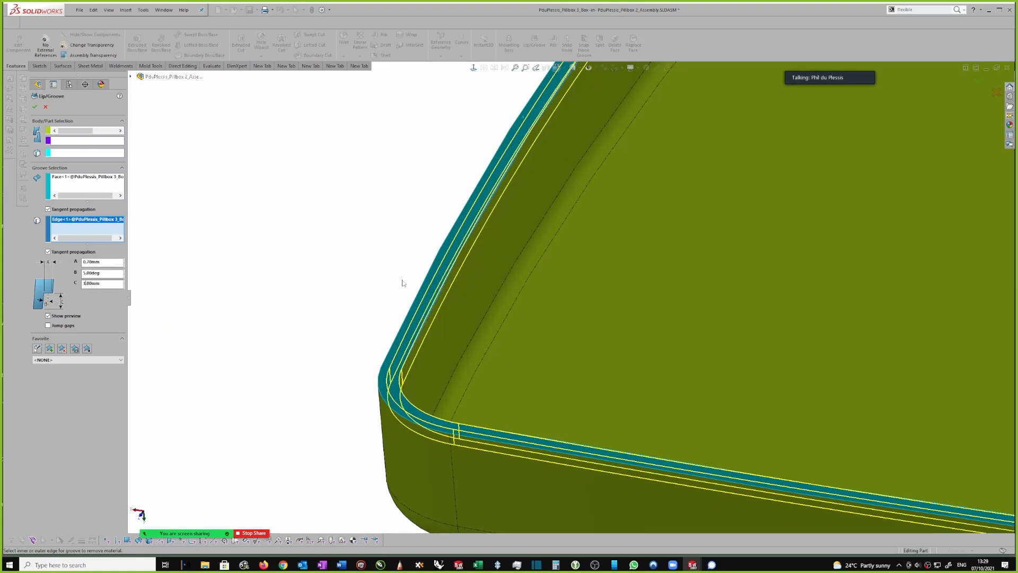
scroll(422, 341, up, 1)
scroll(374, 271, up, 3)
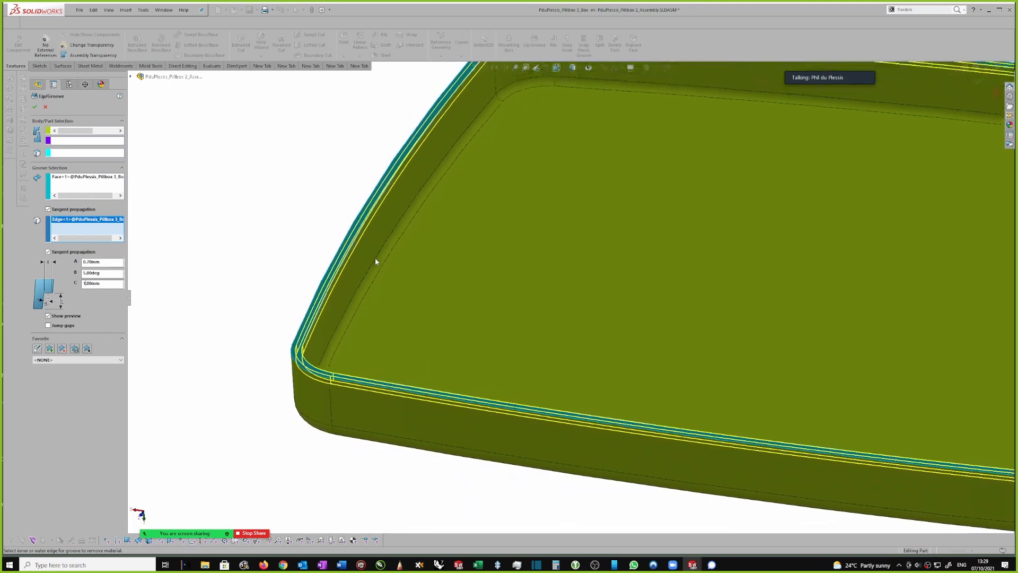
scroll(375, 261, up, 3)
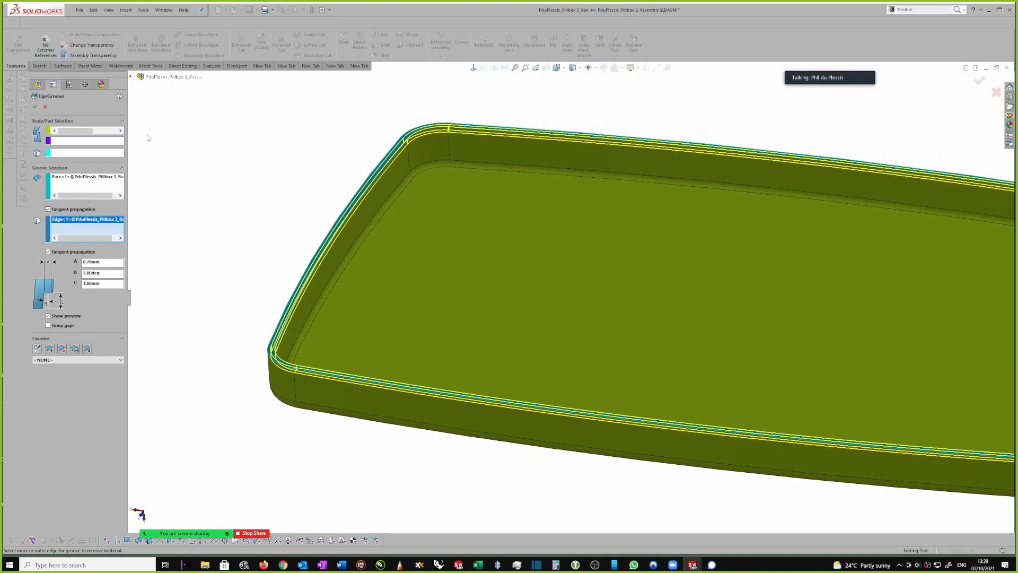
scroll(318, 170, up, 2)
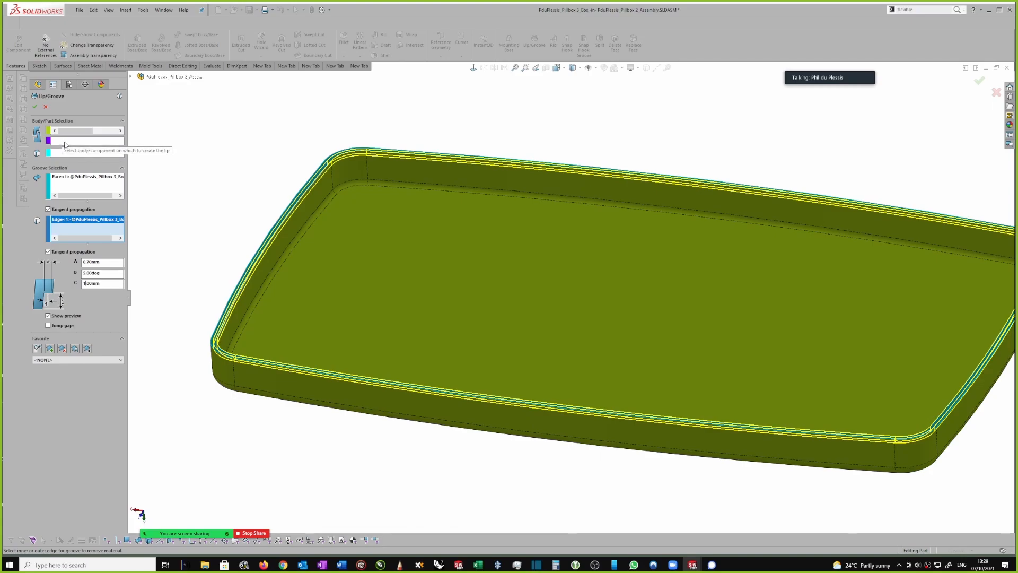
Choose the lid as the lip body and its flat rim face on the underside as the lip face.
click(65, 141)
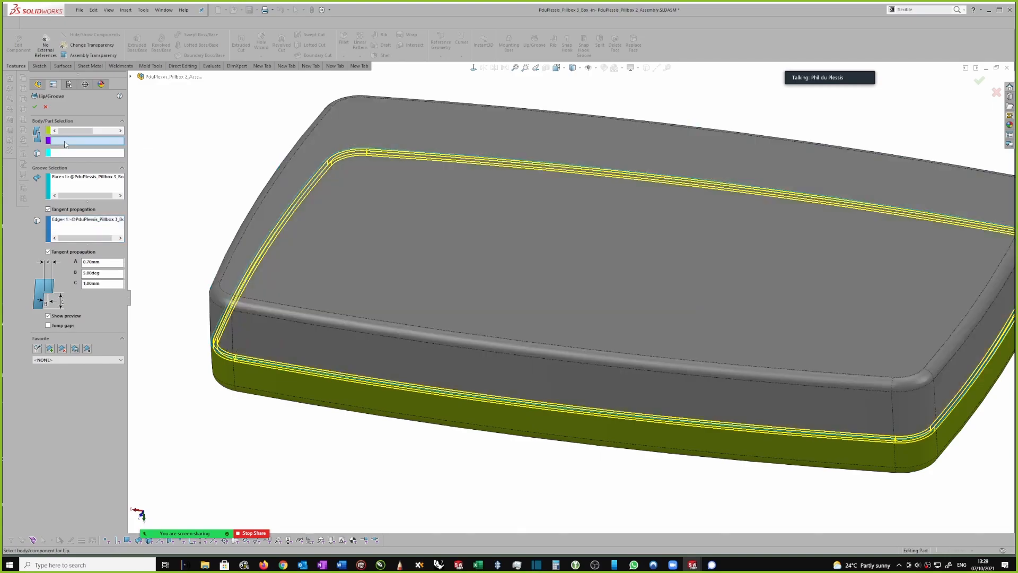
click(342, 197)
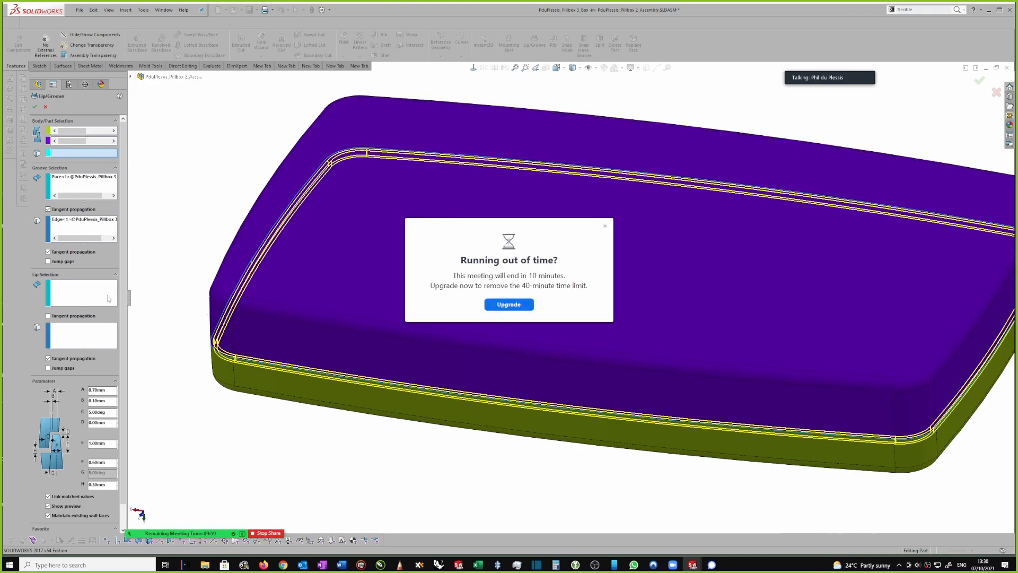
click(605, 226)
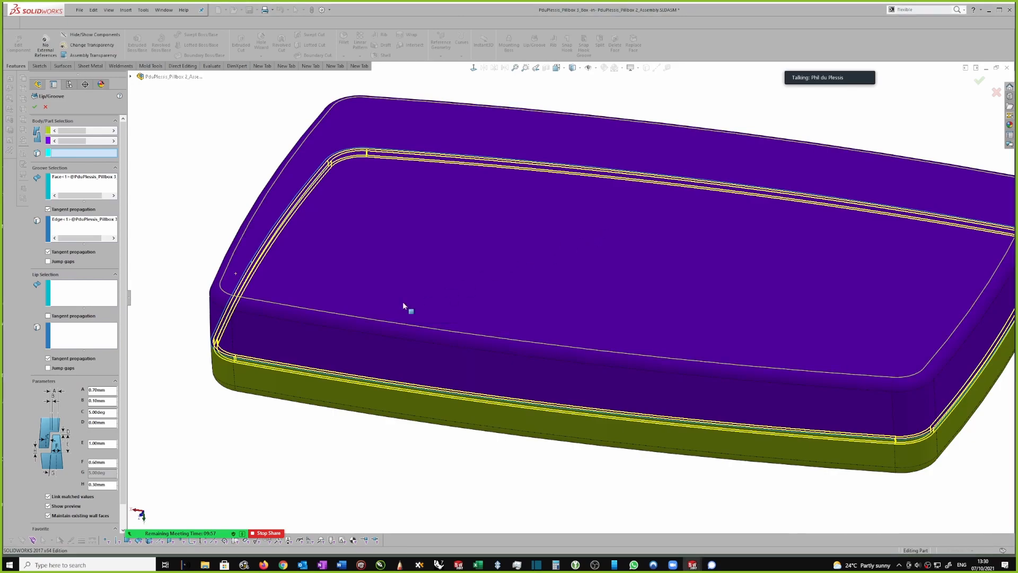
click(63, 290)
scroll(198, 284, up, 1)
scroll(271, 273, down, 1)
middle_drag(313, 247, 354, 143)
click(459, 142)
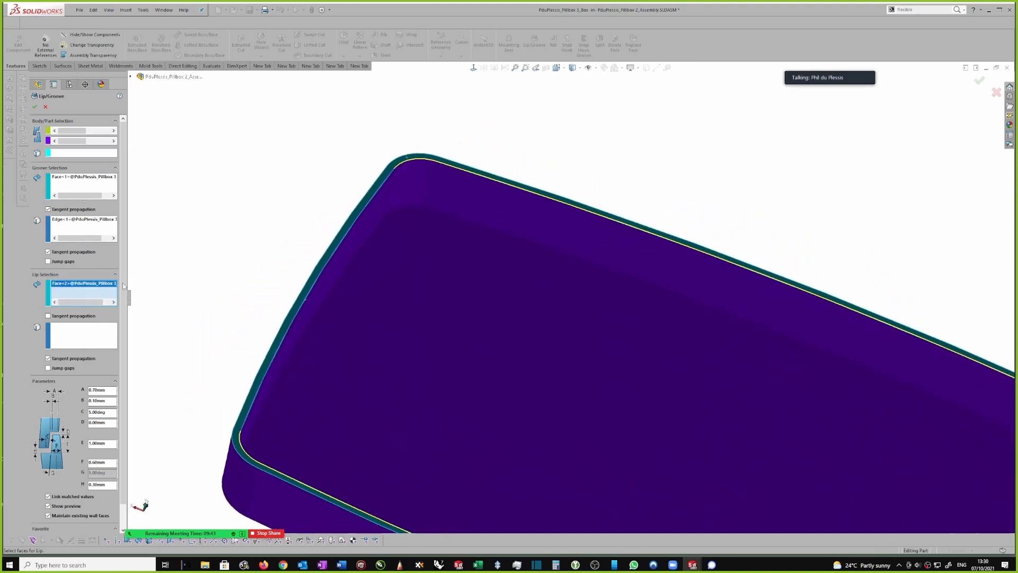
Enable tangent propagation for the lip face and choose the lid rim's inner edge for the lip.
click(58, 332)
middle_drag(330, 248, 338, 252)
click(337, 256)
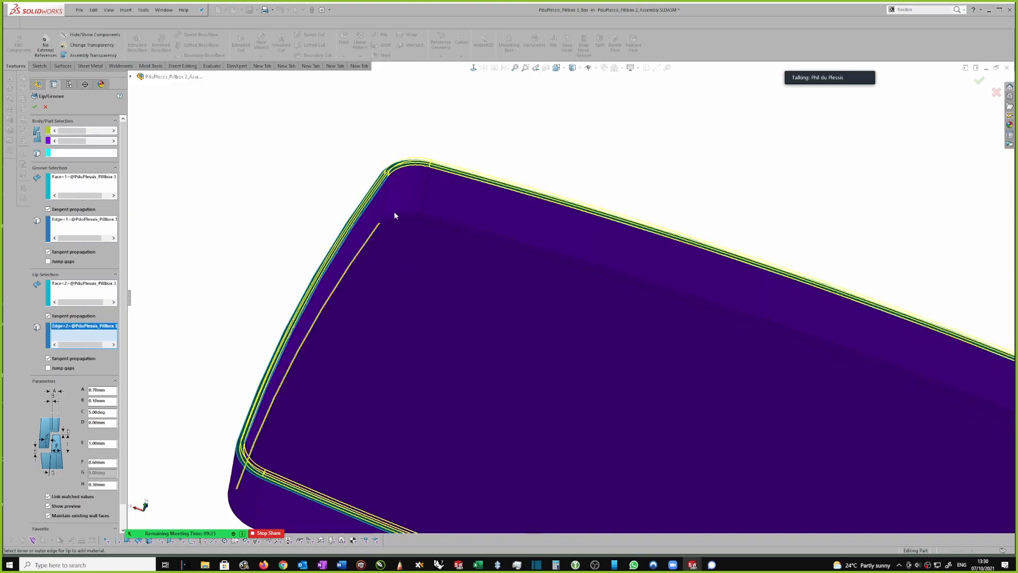
Complete the lip and groove with a 0.7 mm groove width and return to editing the assembly.
middle_drag(420, 159, 198, 328)
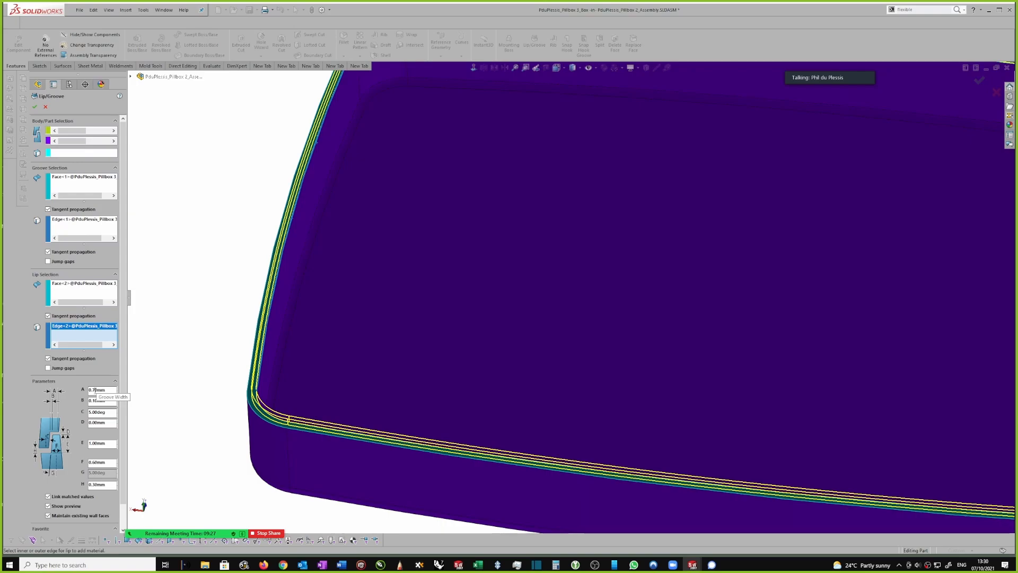
scroll(176, 363, up, 3)
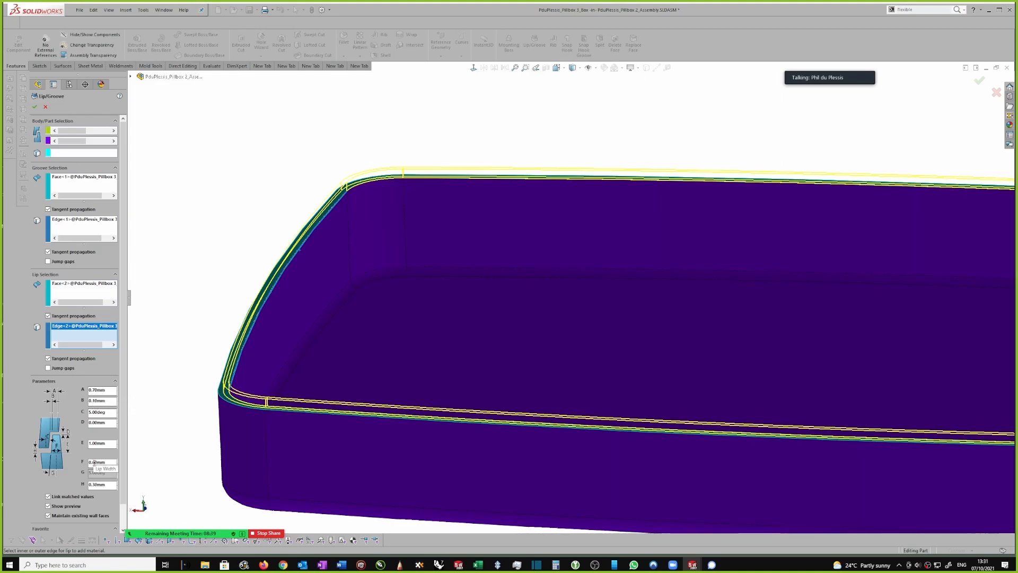
text(7)
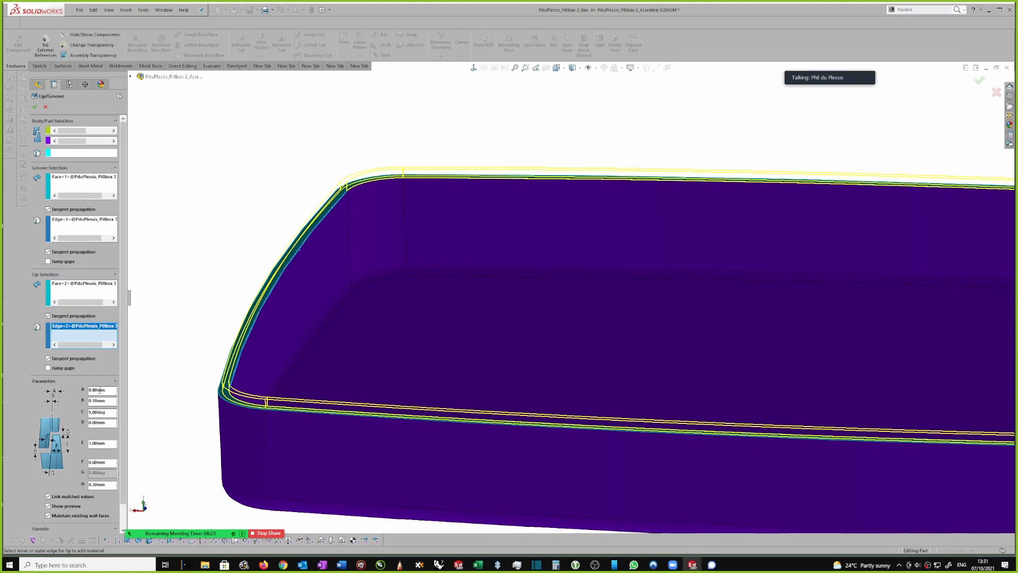
scroll(94, 389, down, 1)
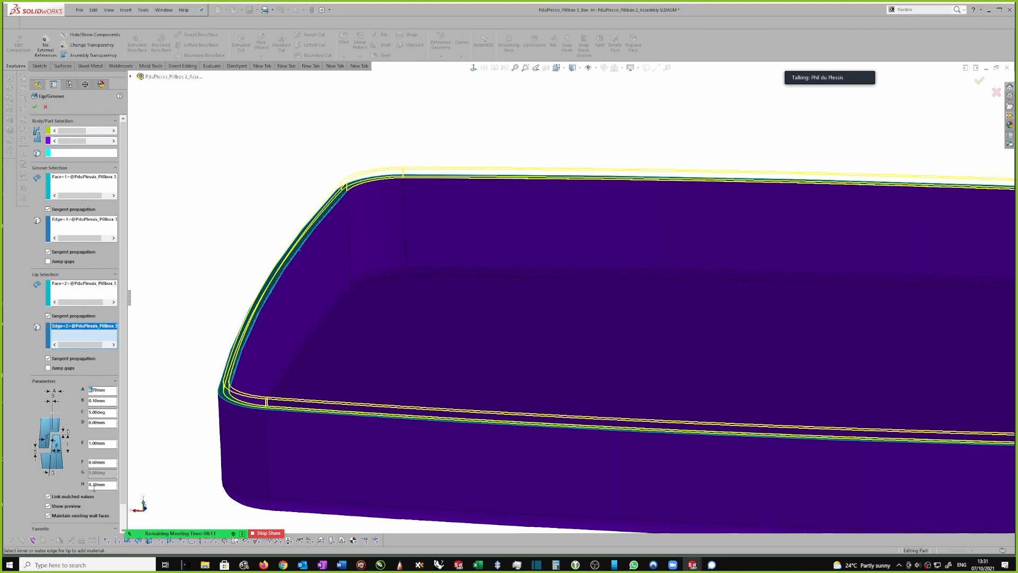
click(35, 108)
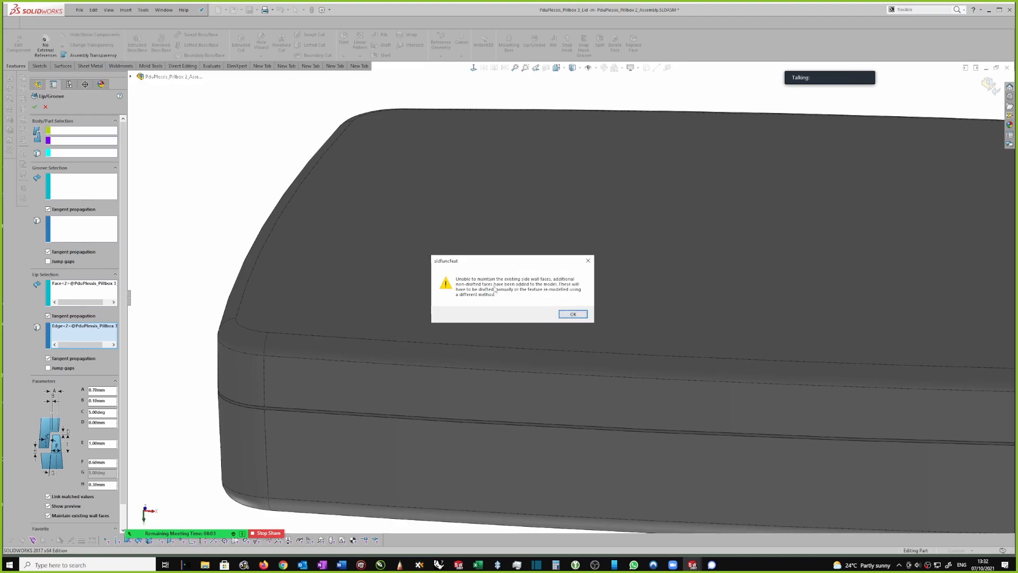
click(574, 315)
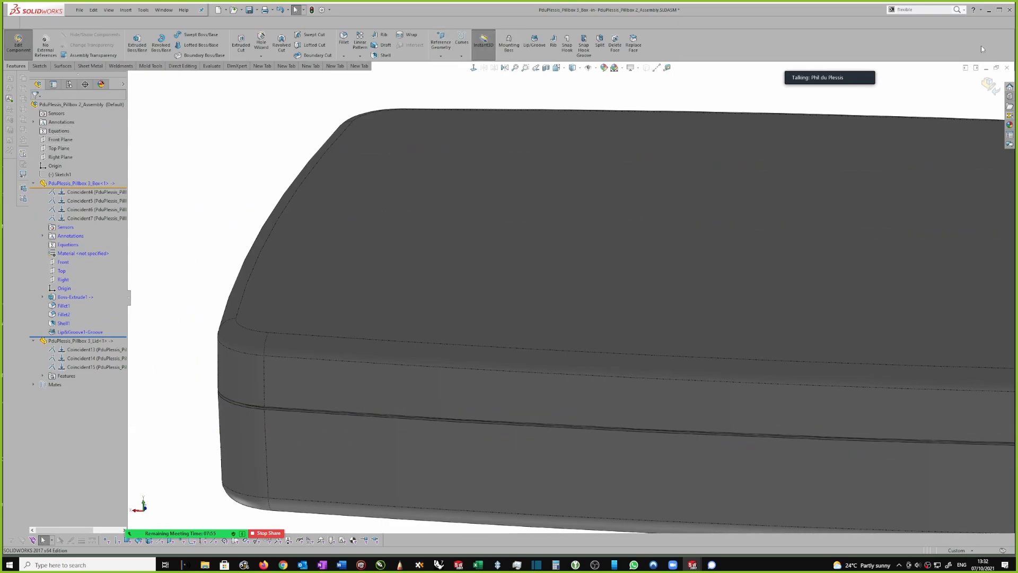
click(987, 67)
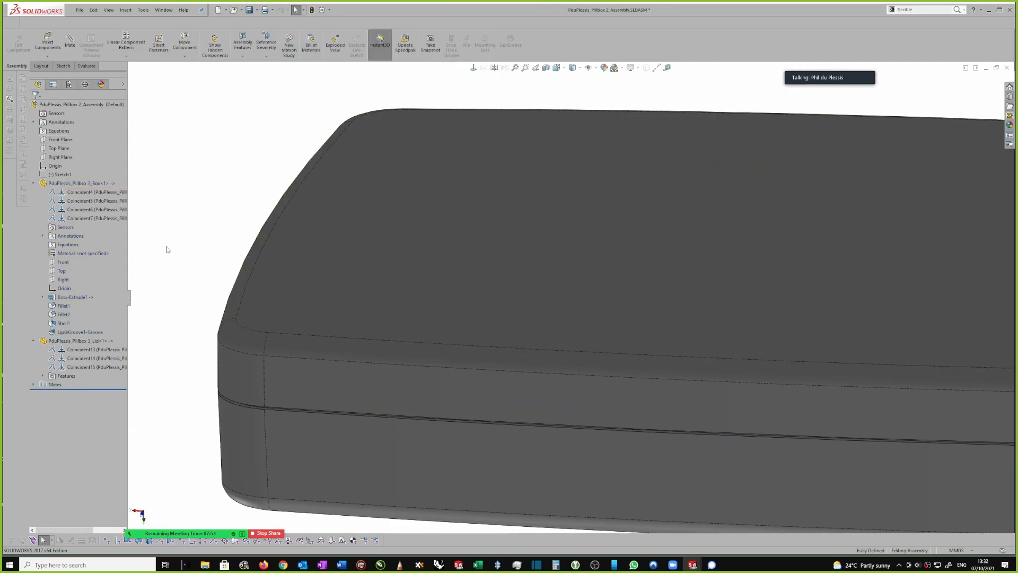
Section the assembly at the Front Plane to inspect the lip and groove joint in the side wall.
click(546, 68)
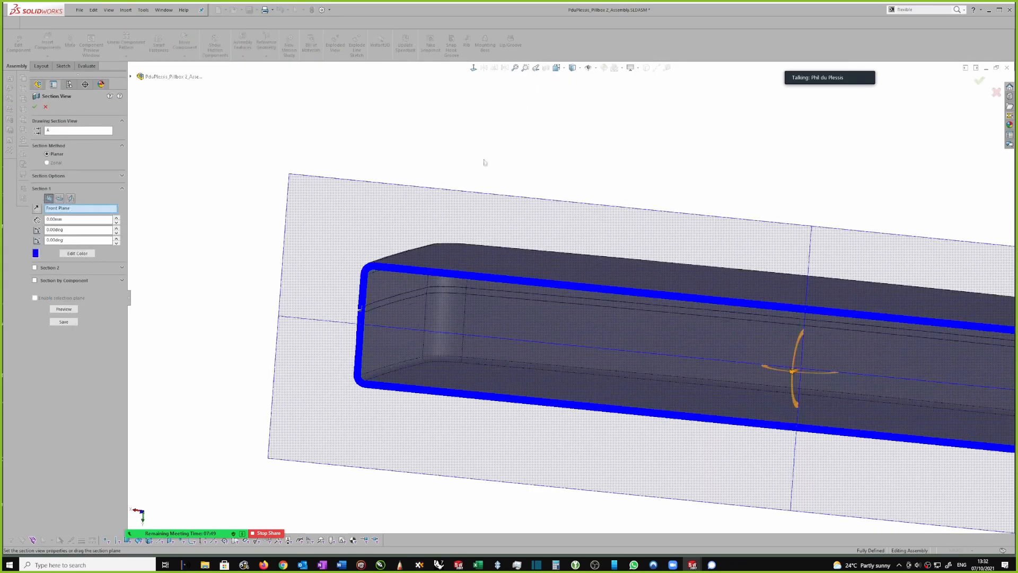
click(34, 107)
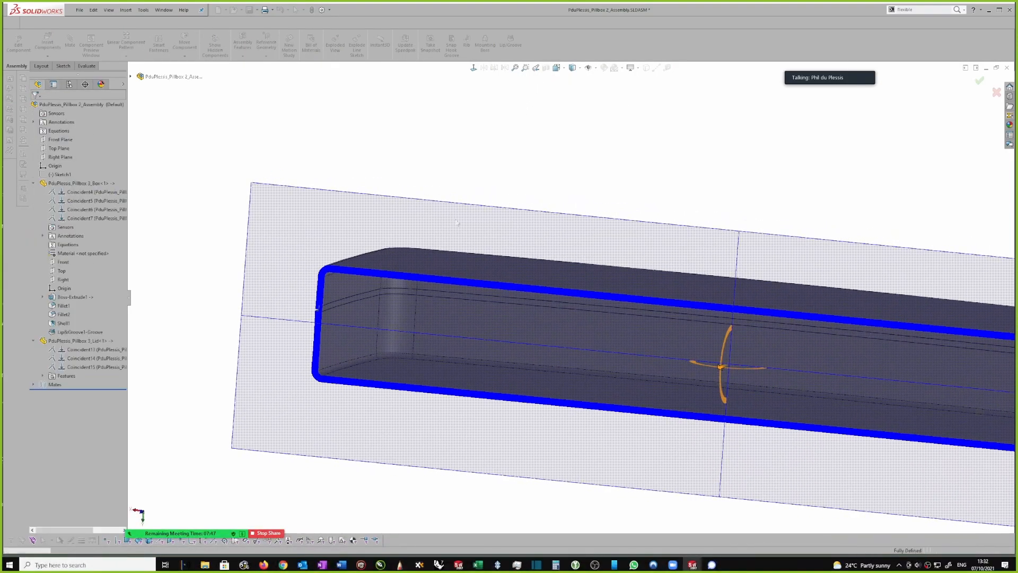
scroll(332, 342, down, 8)
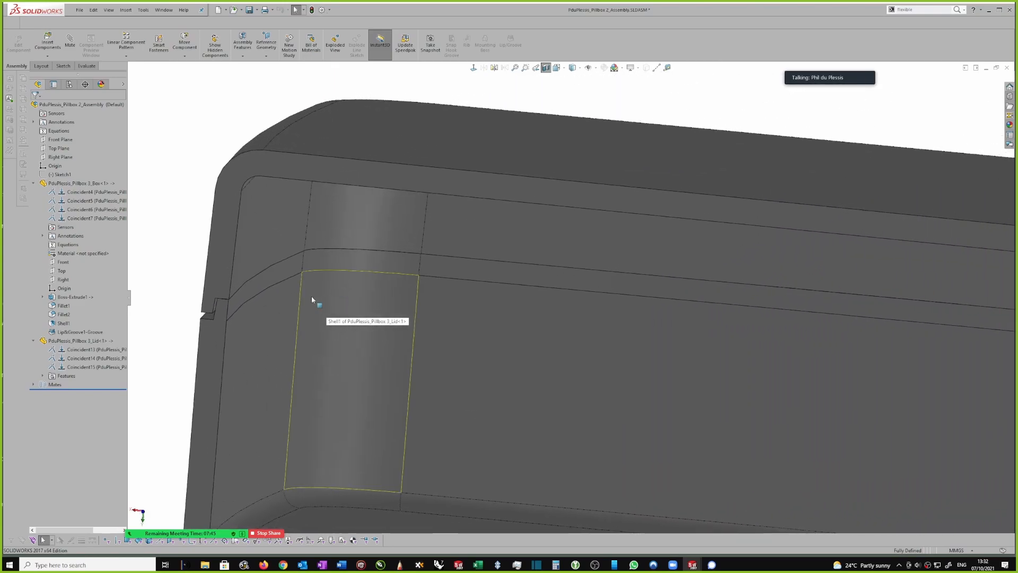
scroll(244, 316, down, 8)
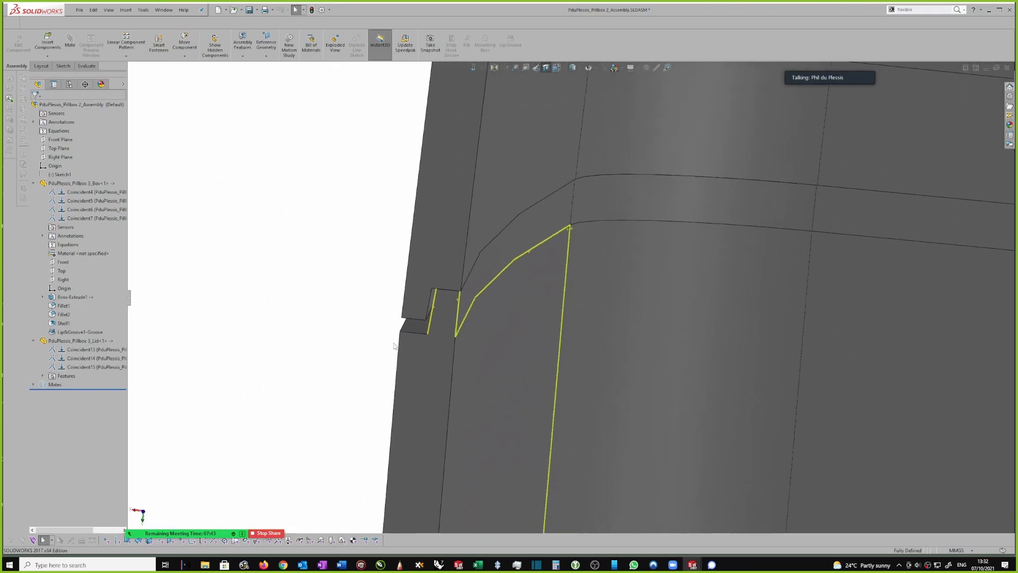
Measure between the side faces of the box's groove and the lid's lip in the sectioned joint.
click(447, 291)
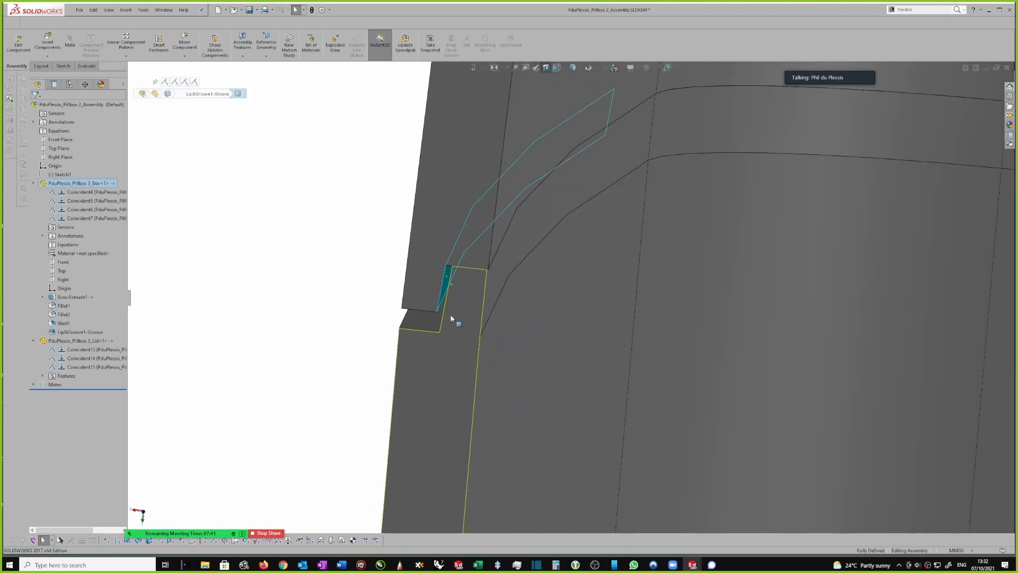
scroll(451, 312, down, 2)
scroll(451, 312, down, 6)
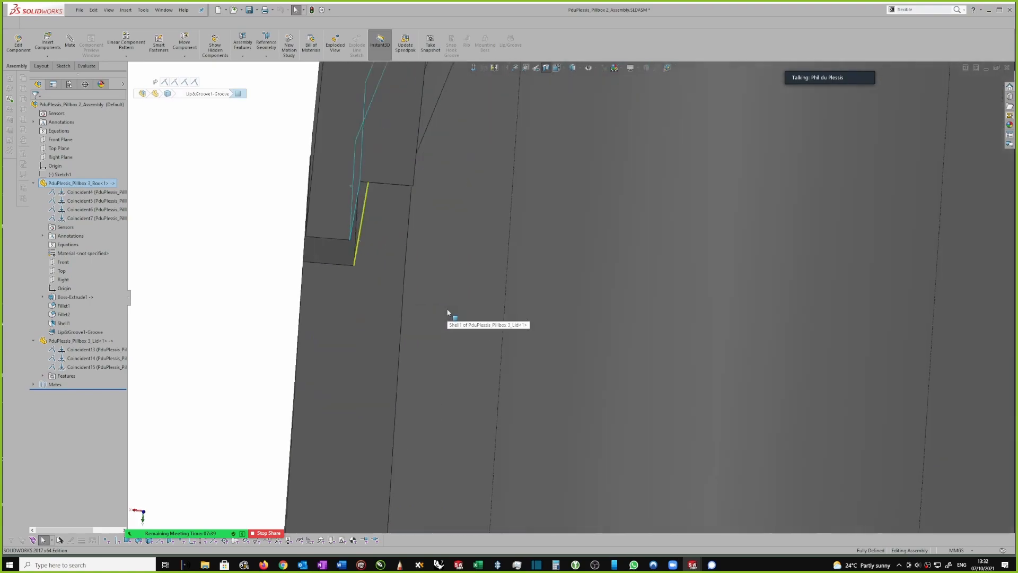
scroll(314, 307, up, 2)
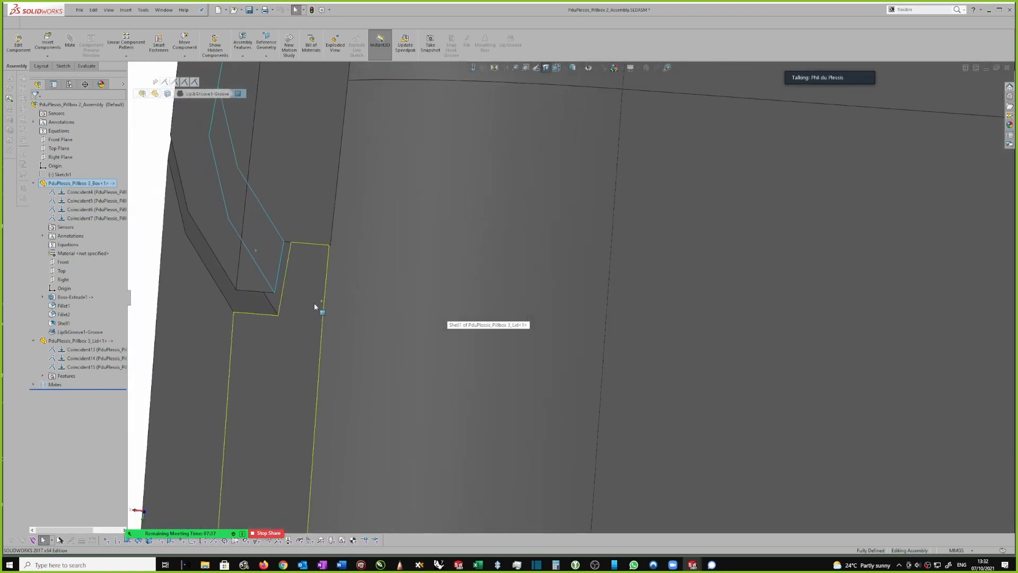
click(289, 257)
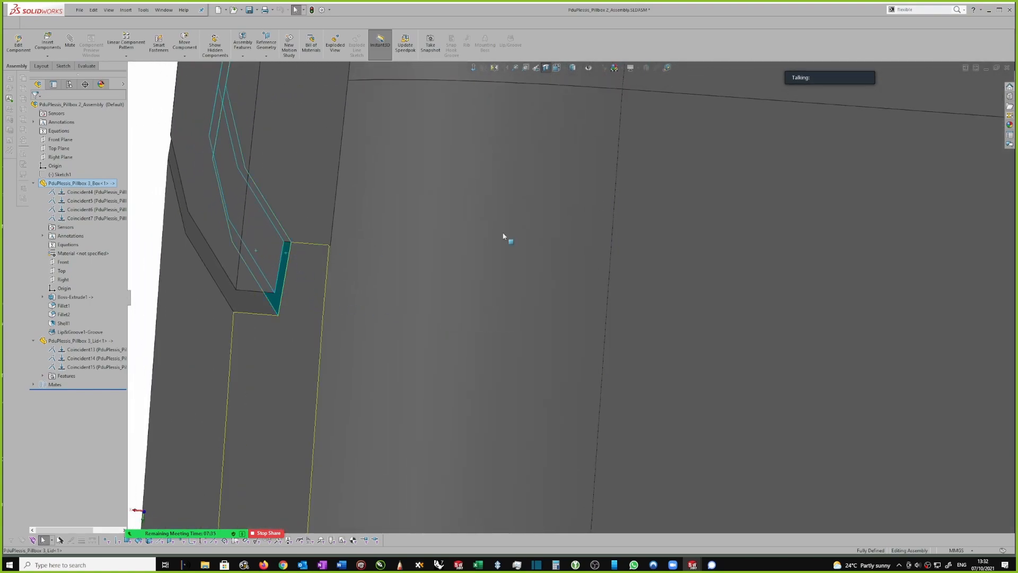
click(667, 68)
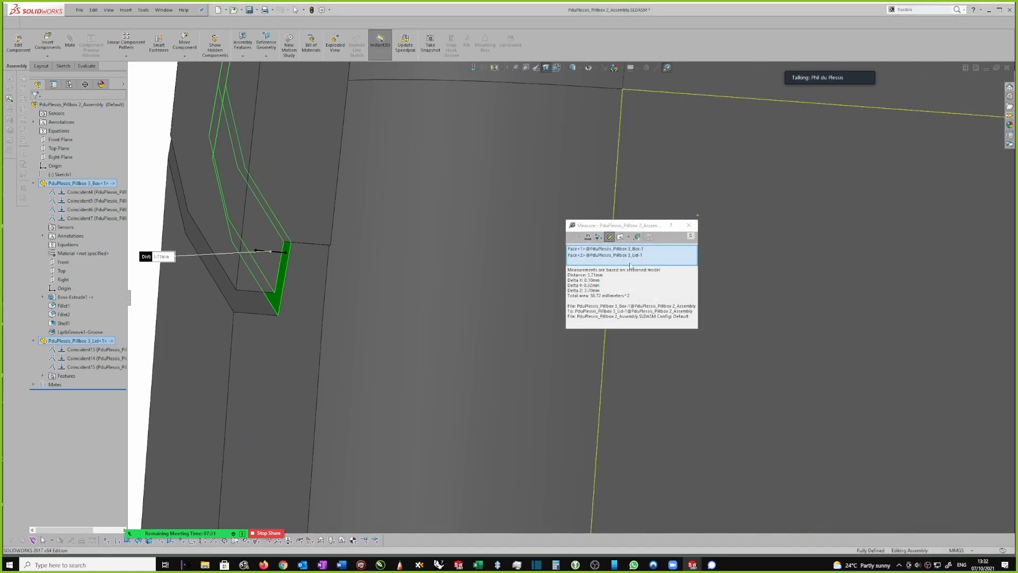
click(694, 226)
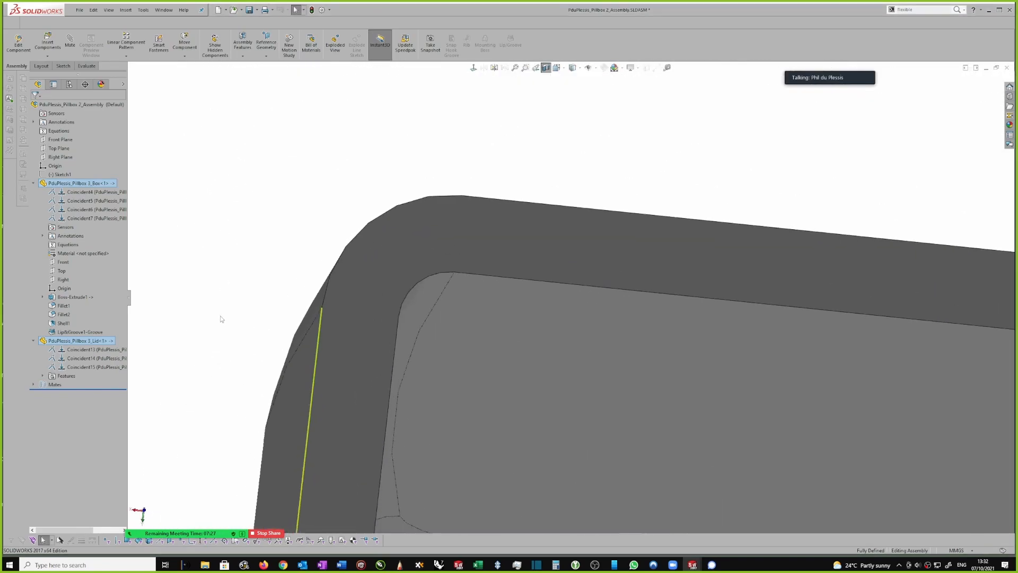
Measure the seam gap between the facing outer rim faces of the box and the lid.
click(227, 336)
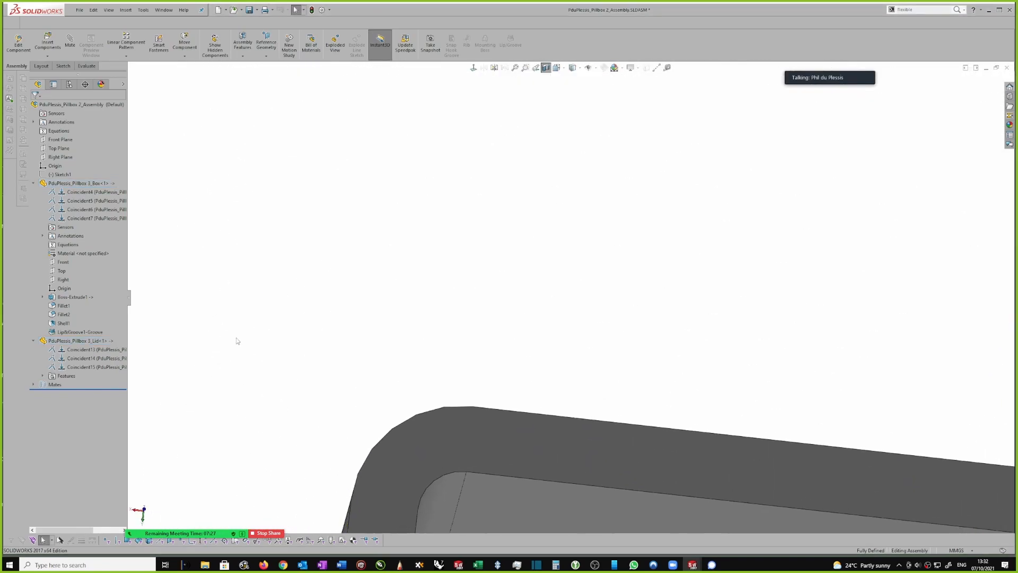
click(293, 297)
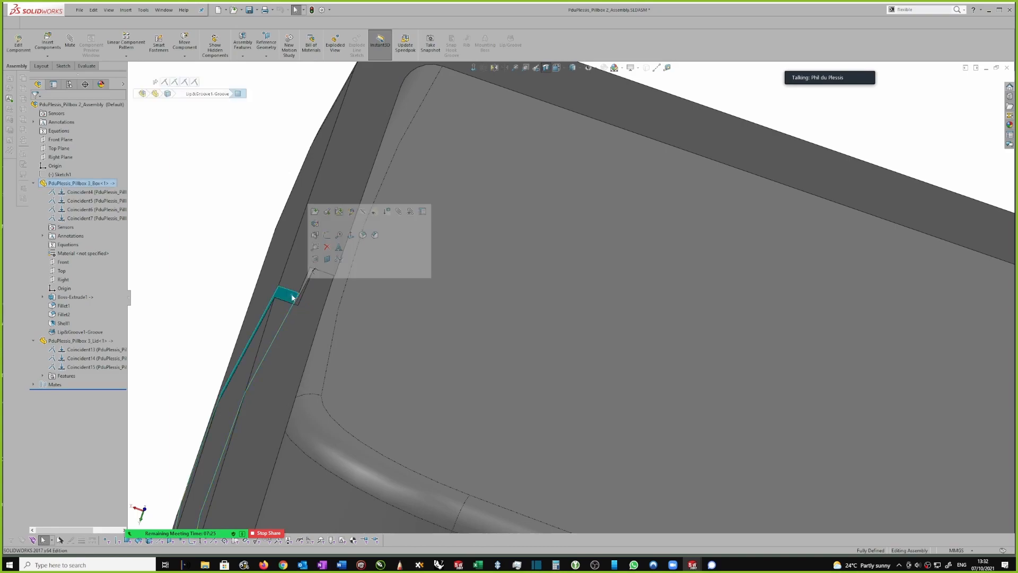
scroll(423, 184, up, 3)
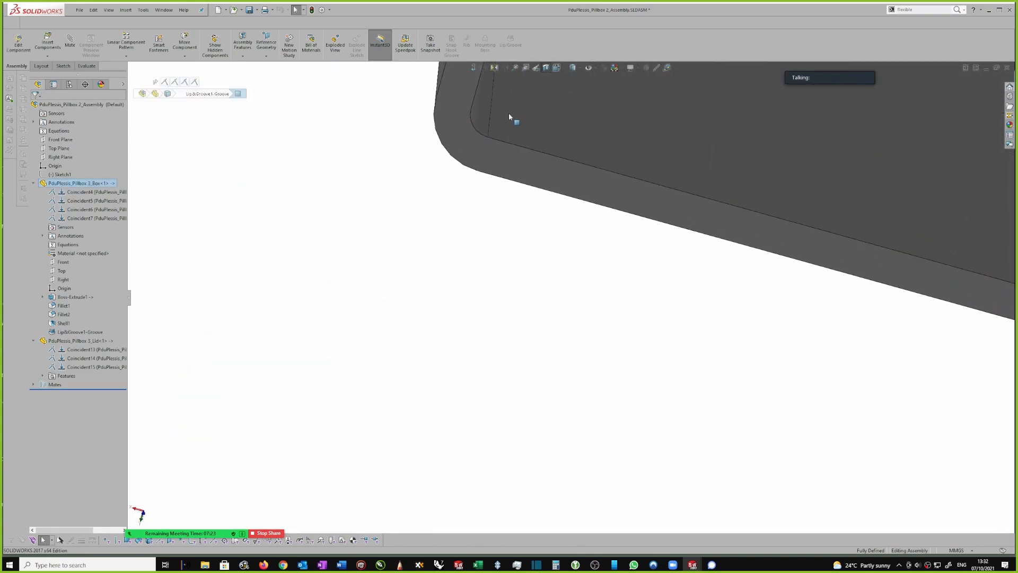
scroll(508, 145, down, 6)
scroll(511, 166, up, 2)
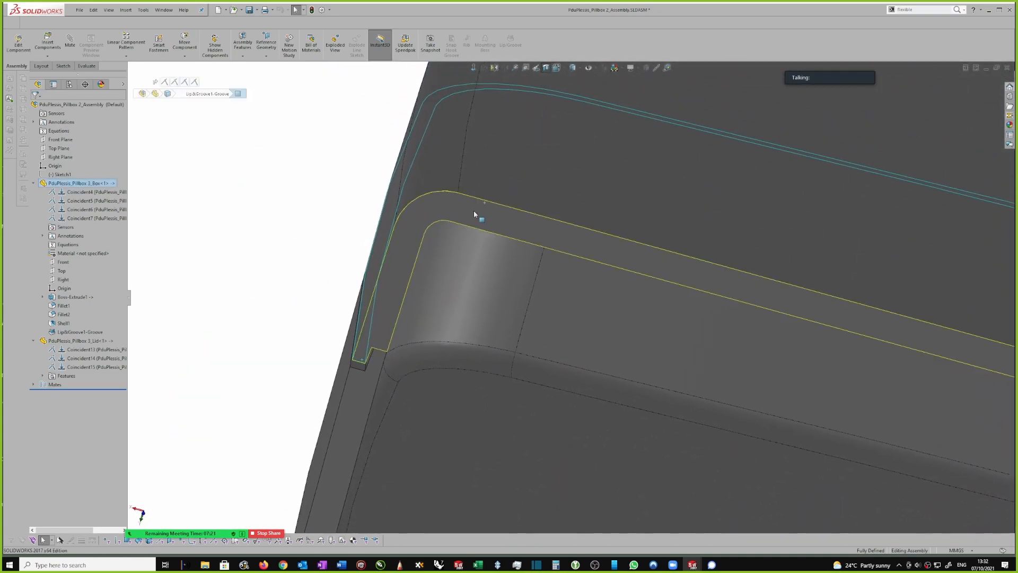
click(515, 68)
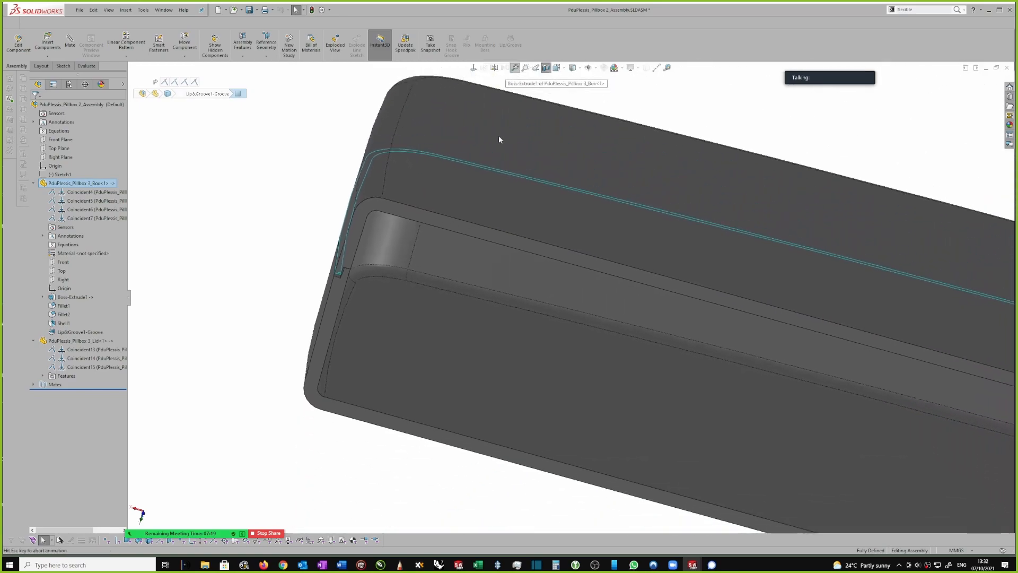
middle_drag(484, 137, 342, 265)
scroll(342, 265, down, 8)
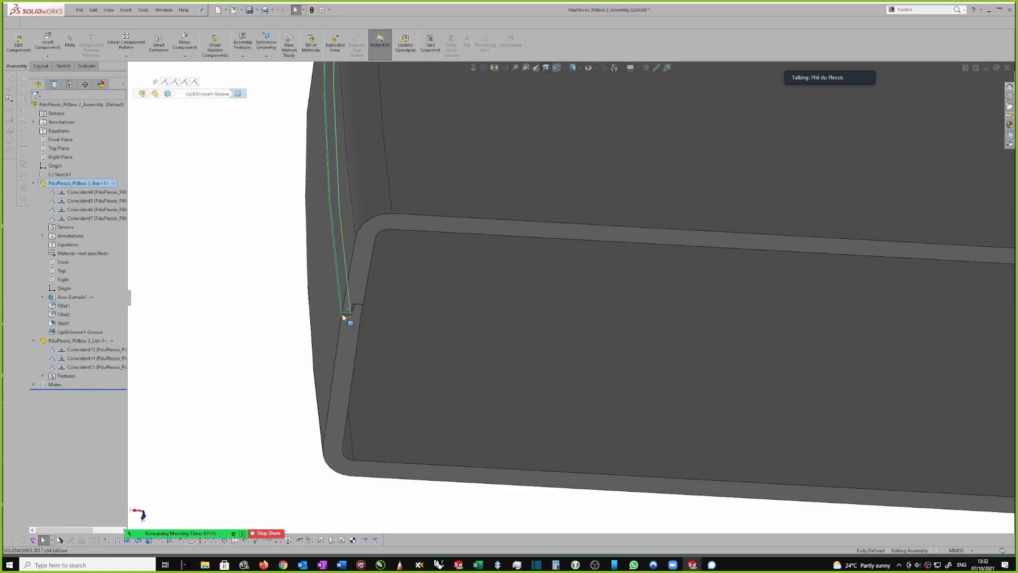
click(350, 317)
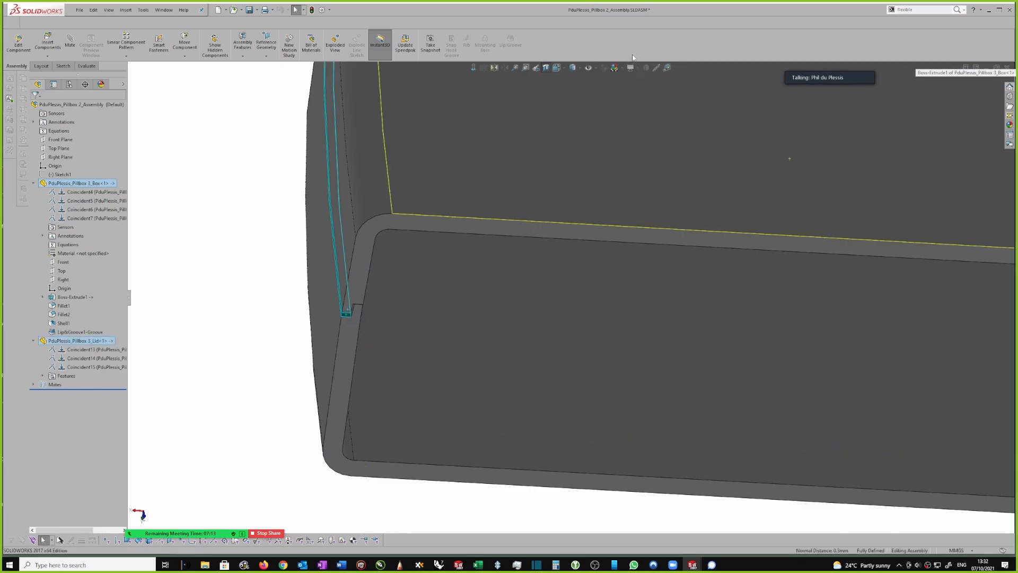
click(668, 68)
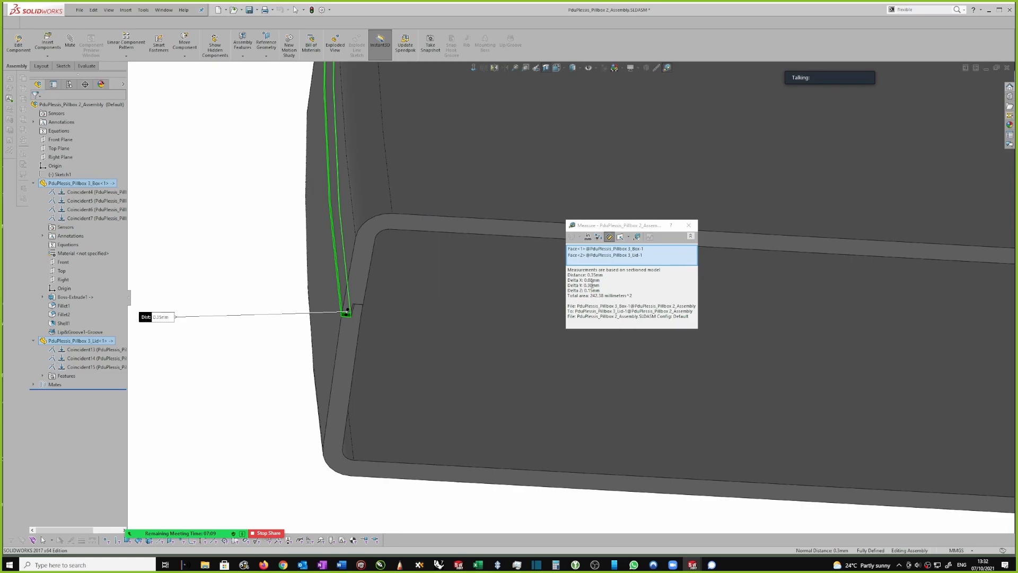
click(689, 225)
click(262, 312)
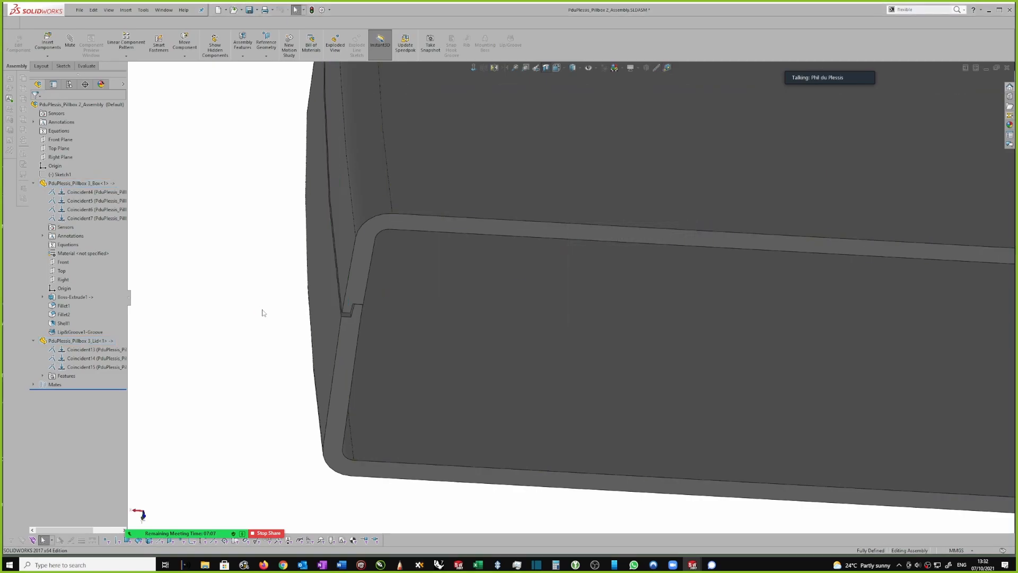
Turn off the assembly's section view and open the lid part in its own window.
scroll(443, 244, up, 3)
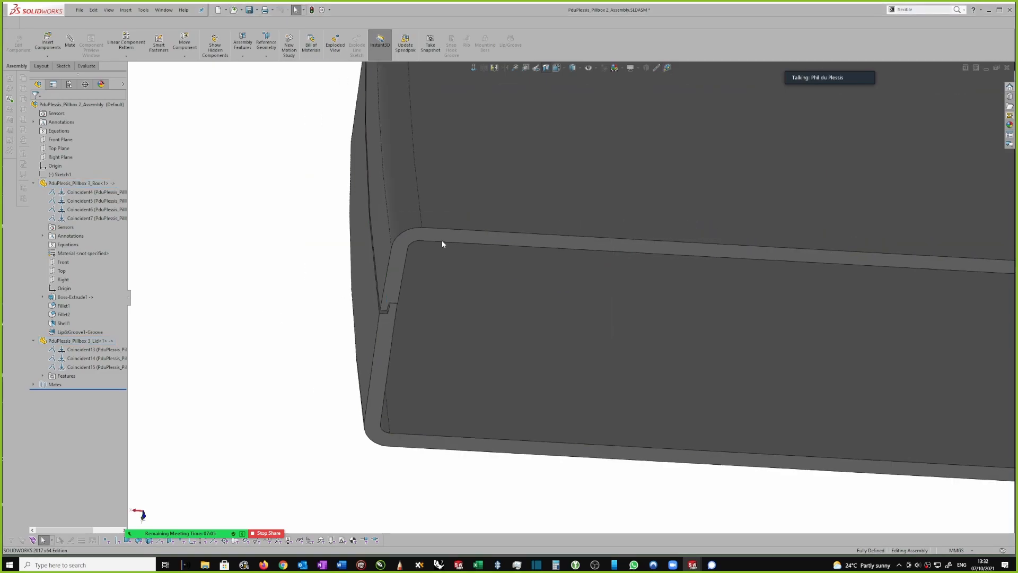
click(547, 71)
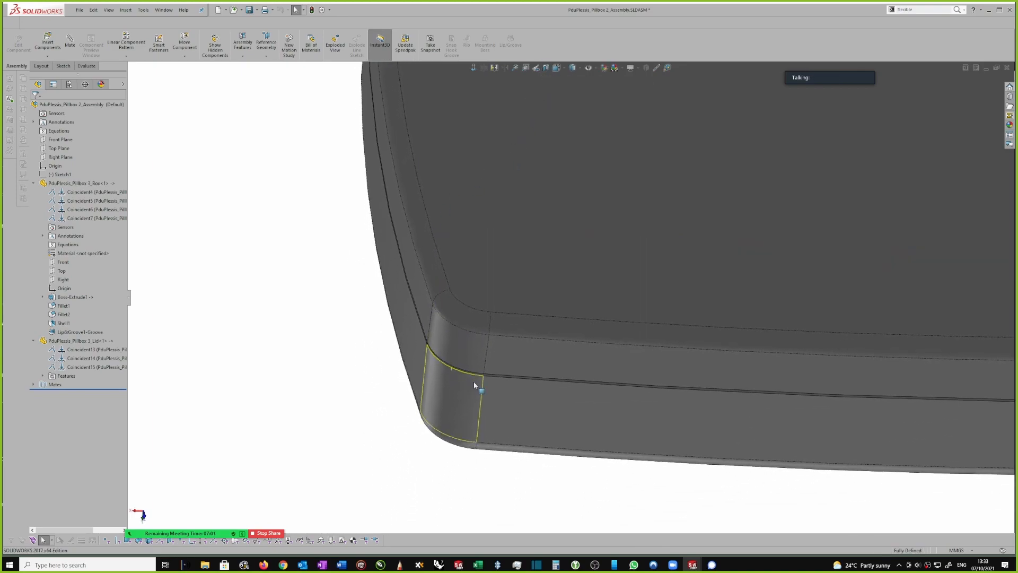
click(511, 391)
click(547, 307)
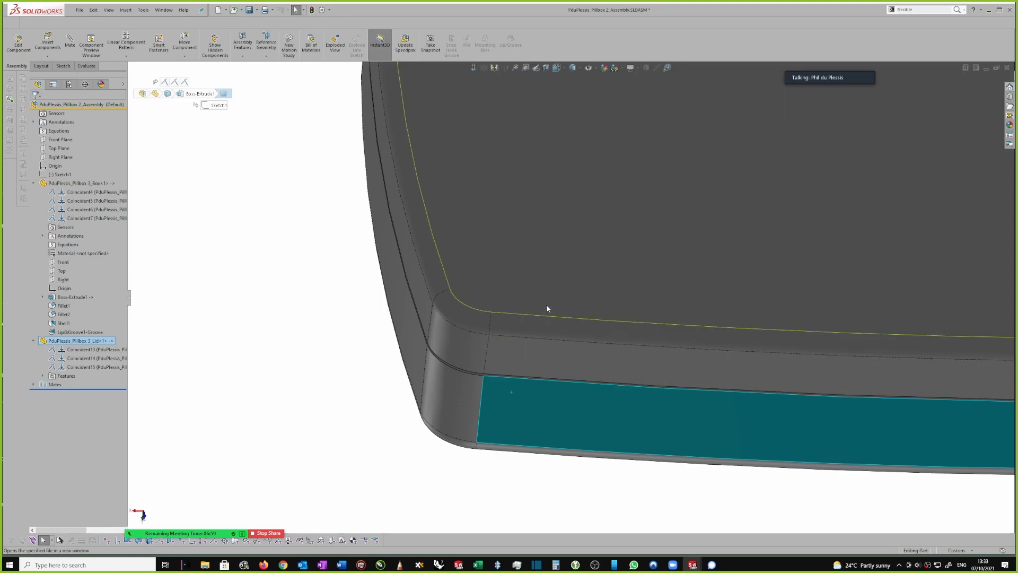
scroll(532, 225, down, 3)
mouse_move(533, 225)
middle_down()
mouse_move(554, 250)
mouse_move(574, 151)
middle_up()
scroll(533, 226, down, 2)
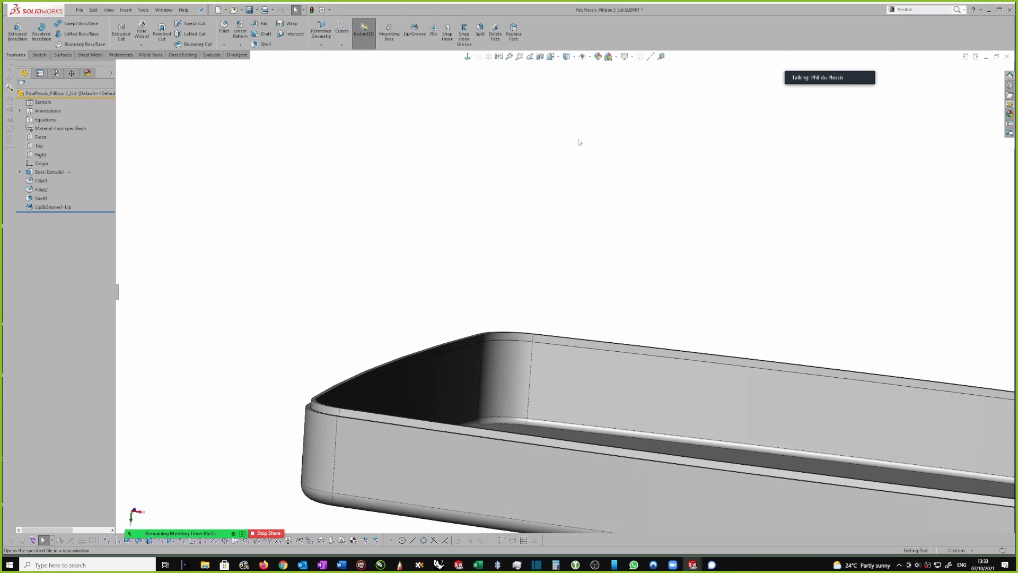
Section the lid at its Front plane and examine the lip's profile along the rim.
click(540, 57)
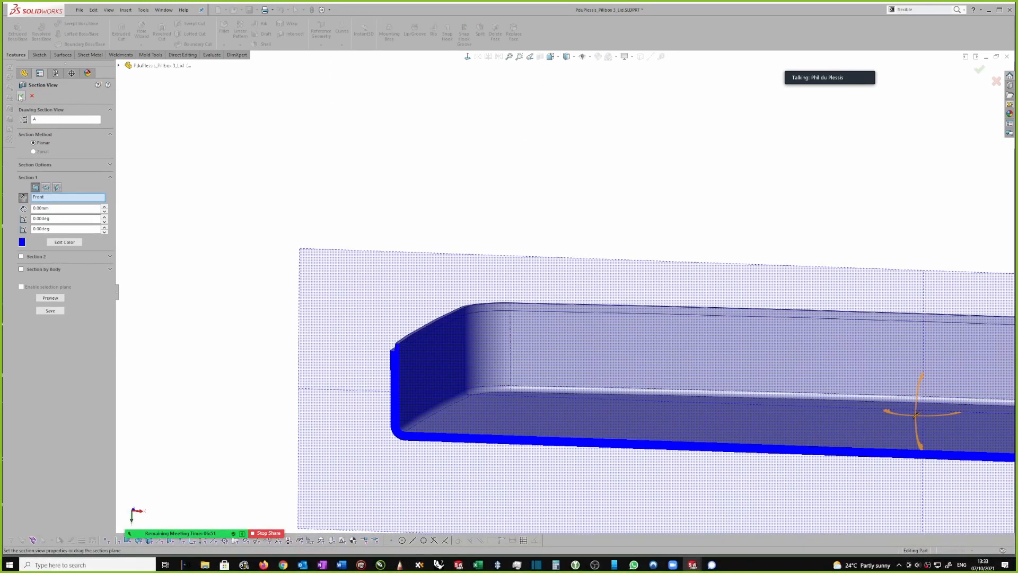
click(22, 96)
scroll(375, 318, down, 6)
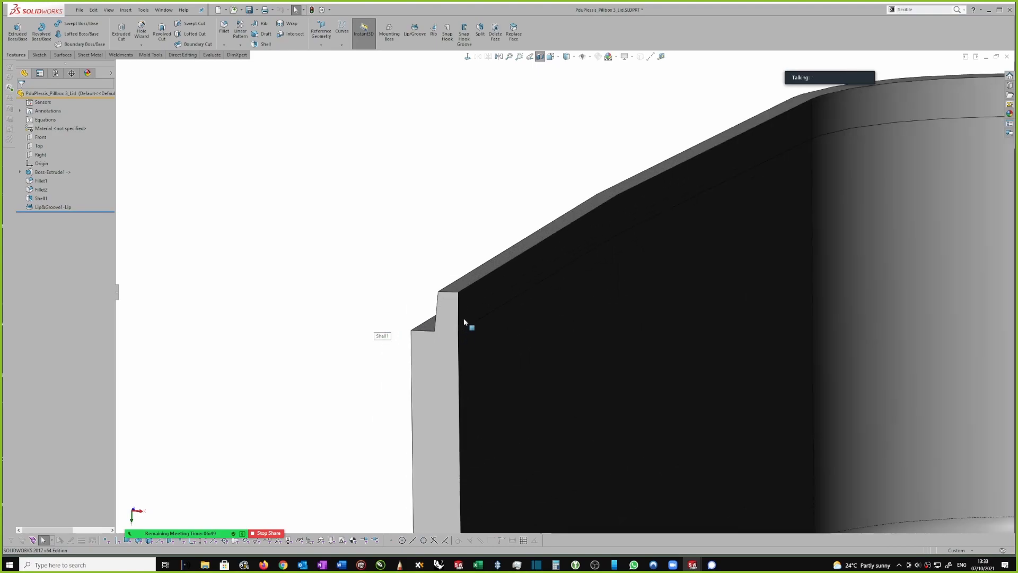
middle_drag(469, 302, 841, 164)
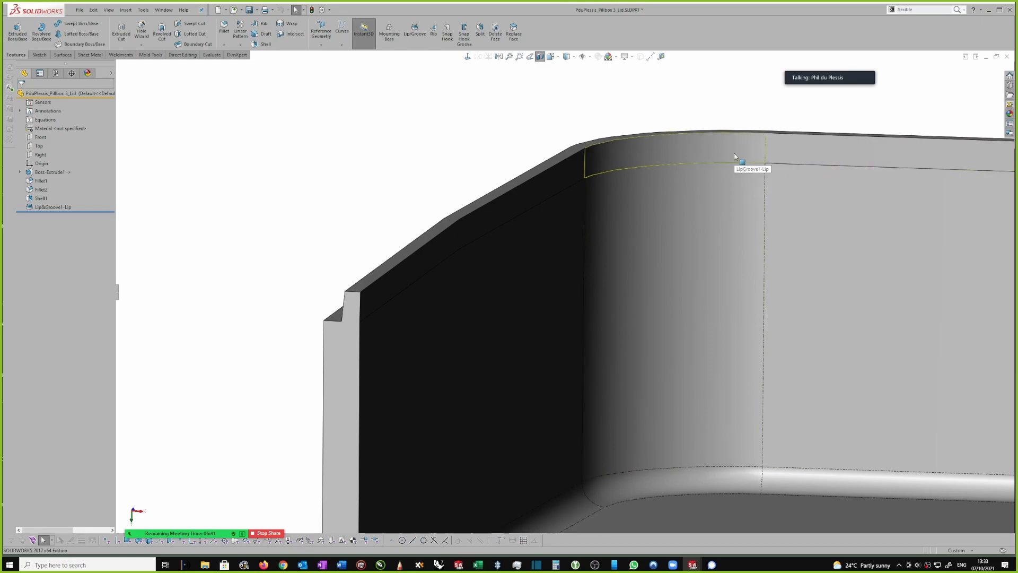
scroll(714, 253, up, 2)
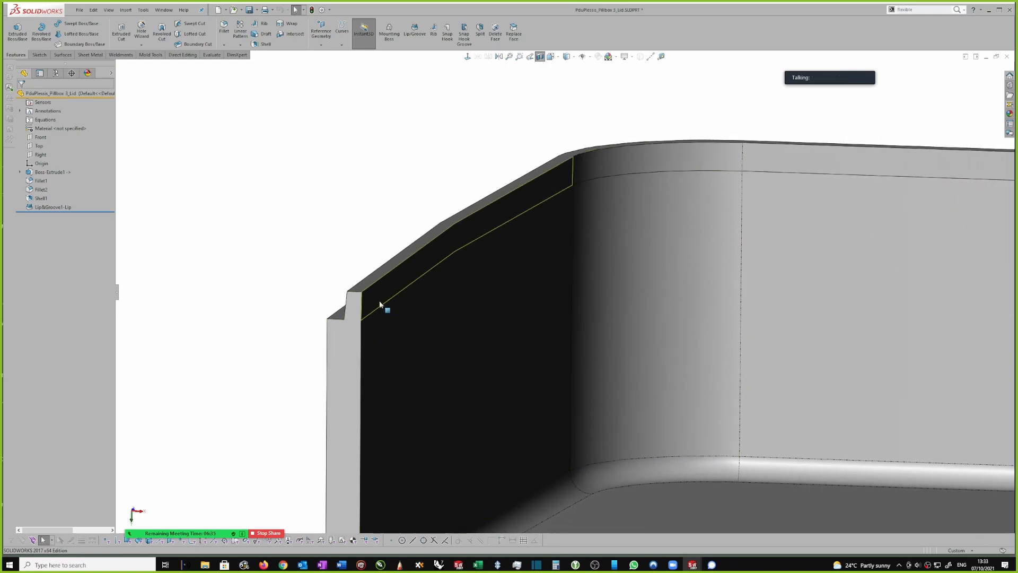
Turn off the lid's section view so the complete rim is shown again.
middle_drag(351, 345, 405, 324)
click(412, 336)
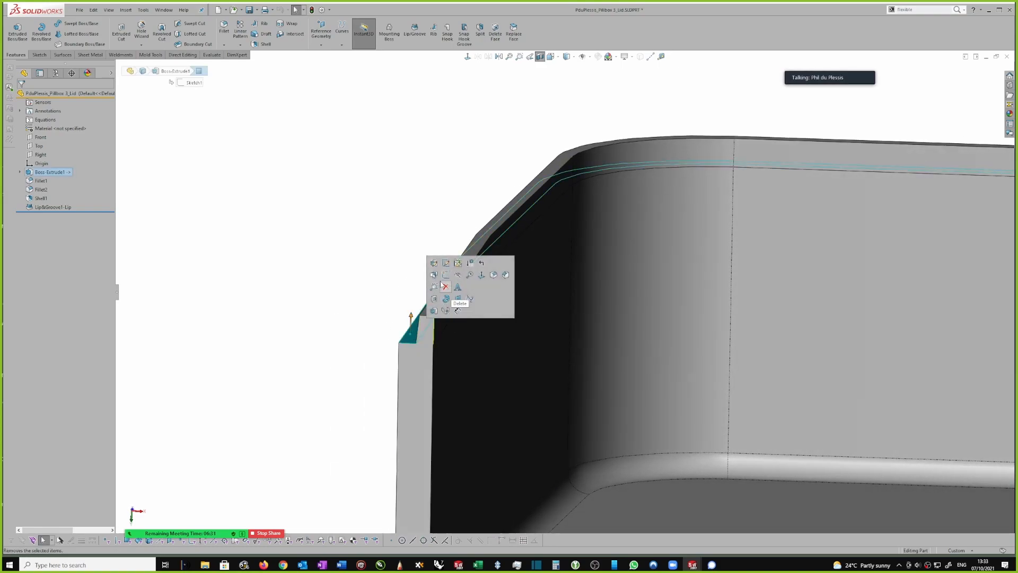
scroll(435, 190, up, 1)
click(540, 57)
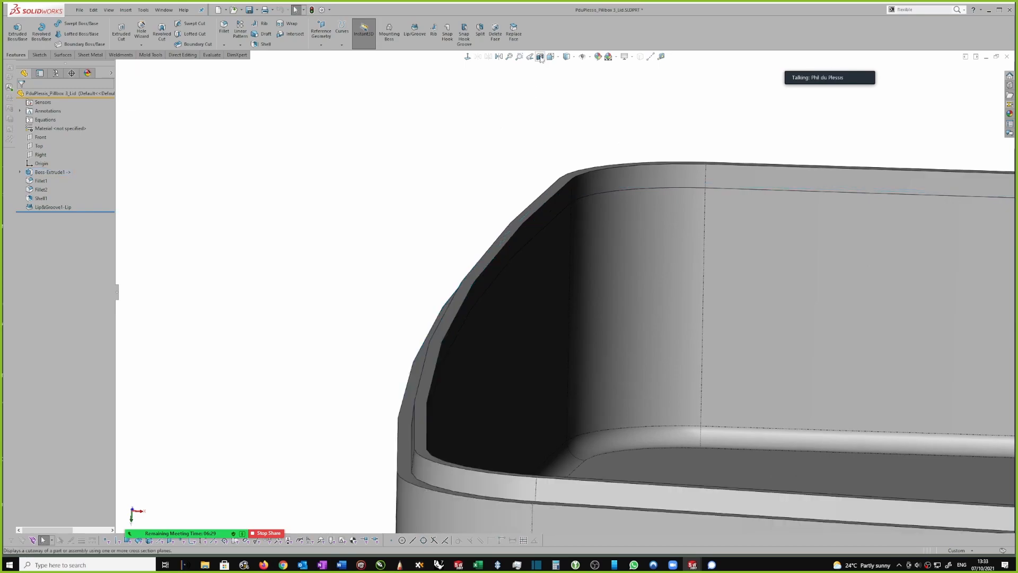
Start a 1° neutral-plane draft using the rim ledge as neutral plane and the inner corner face of the lip as the draft face.
middle_drag(517, 223, 427, 345)
click(426, 345)
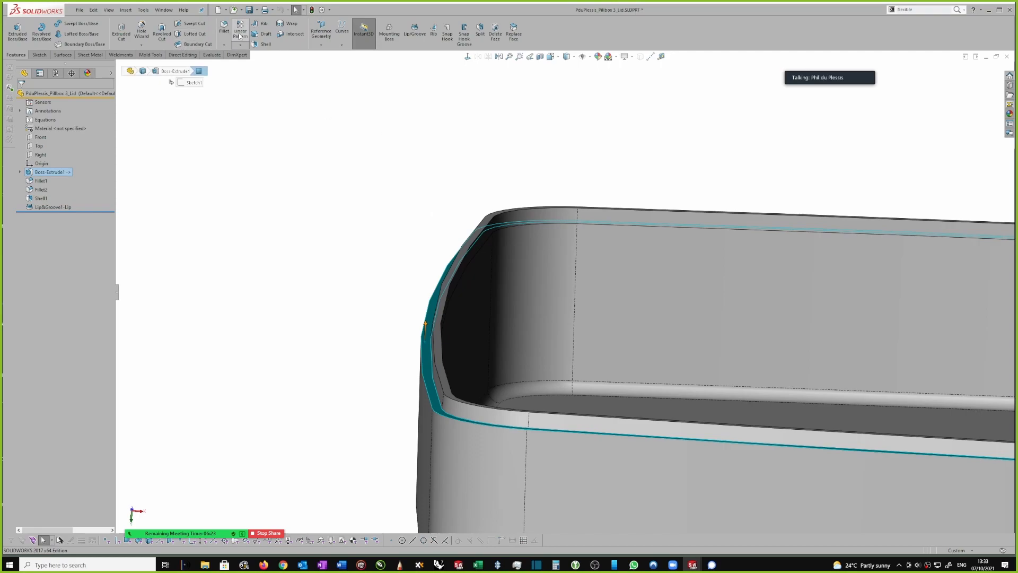
click(262, 34)
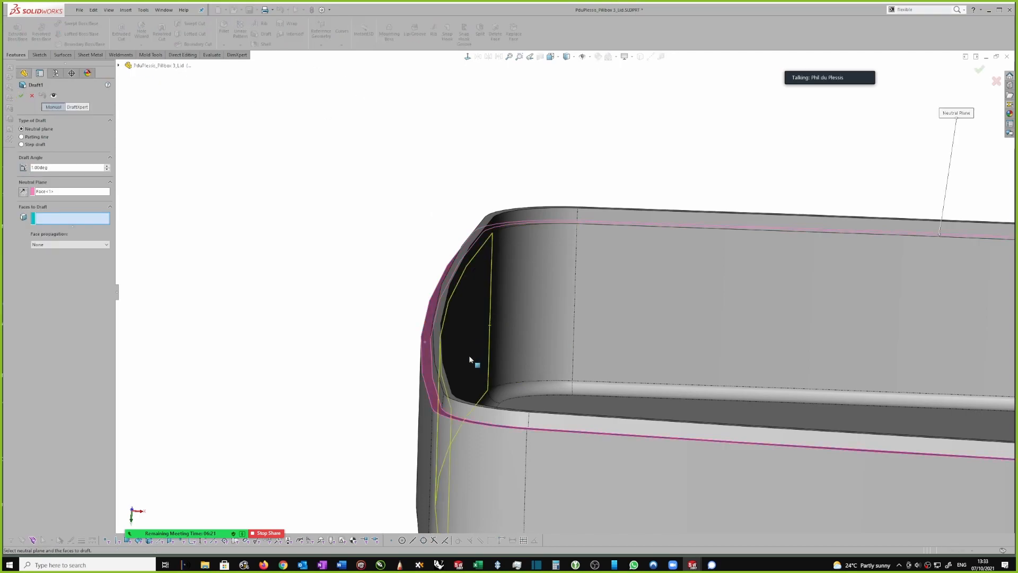
middle_drag(445, 374, 446, 302)
middle_drag(349, 289, 302, 234)
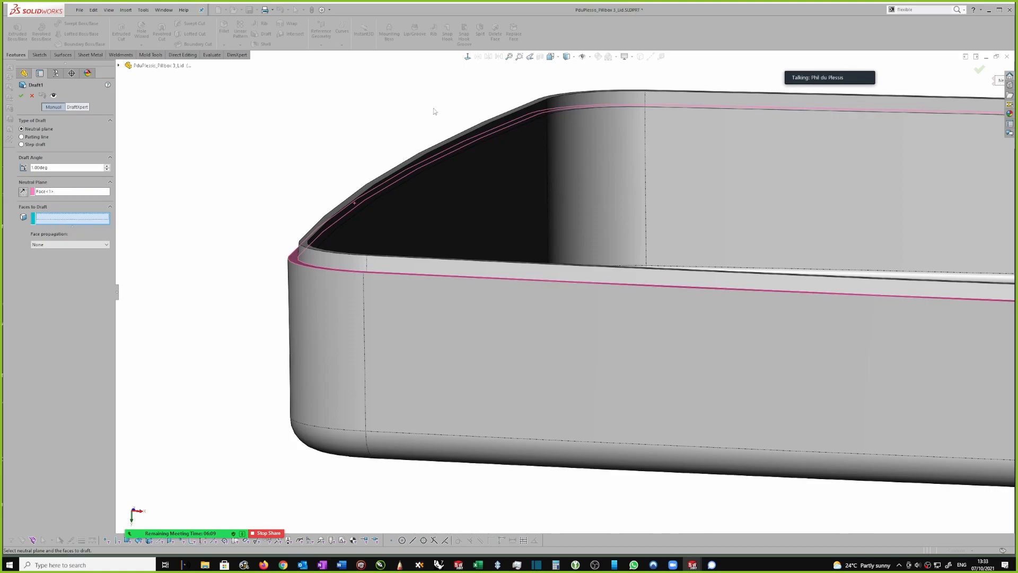
scroll(520, 127, down, 3)
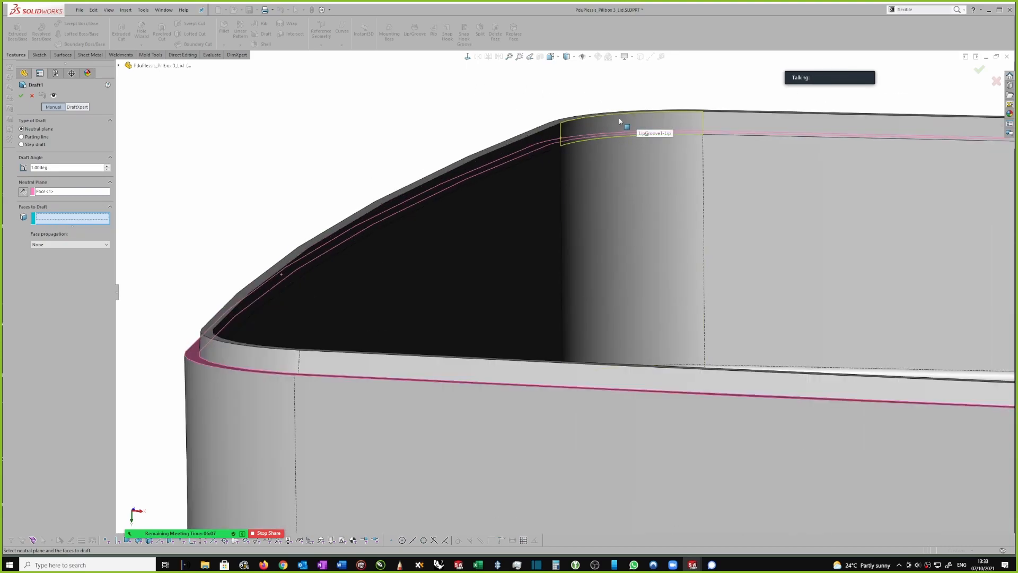
click(637, 121)
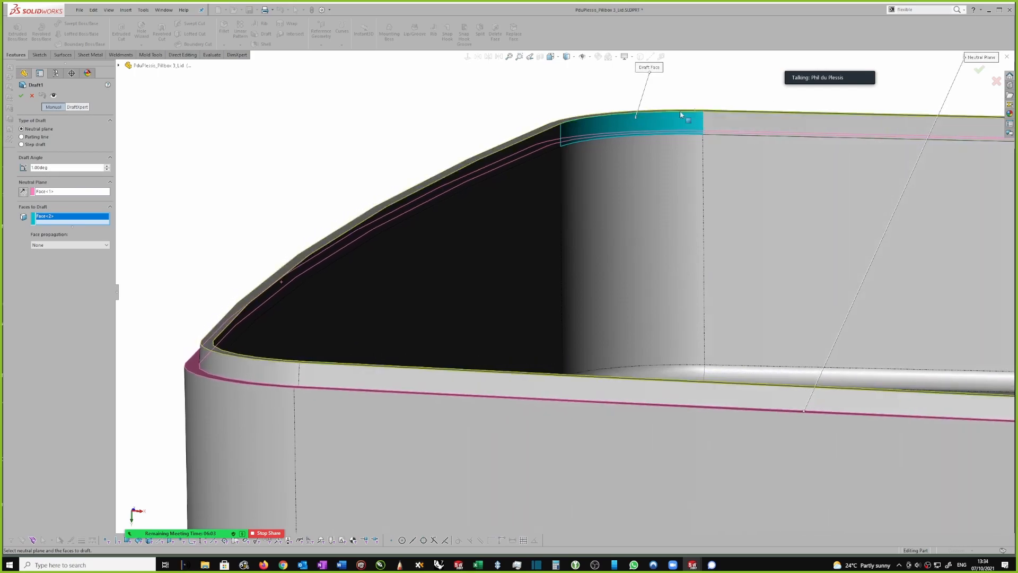
Try the All Faces and Along Tangent face propagation options for the lip draft.
click(105, 245)
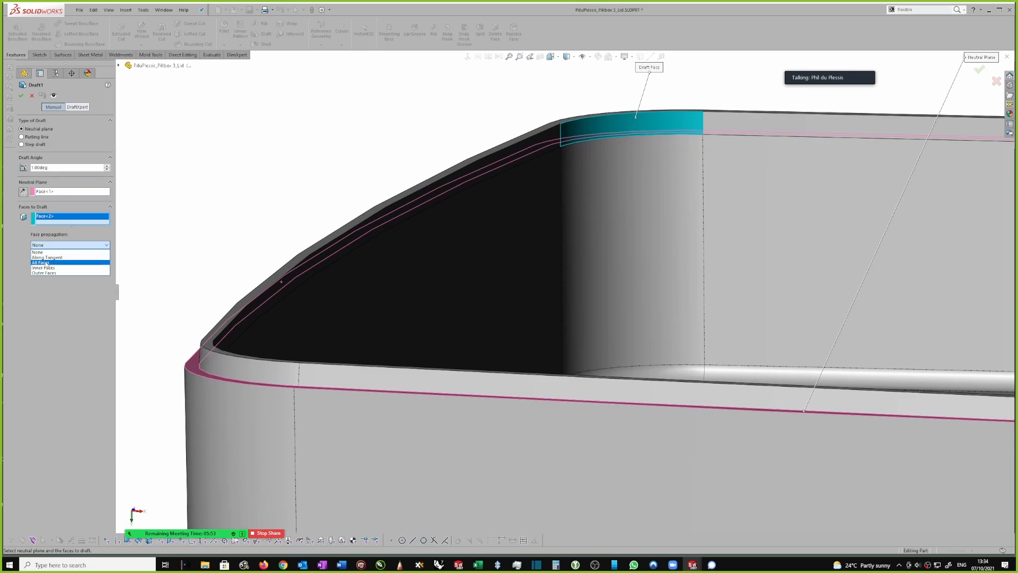
click(46, 262)
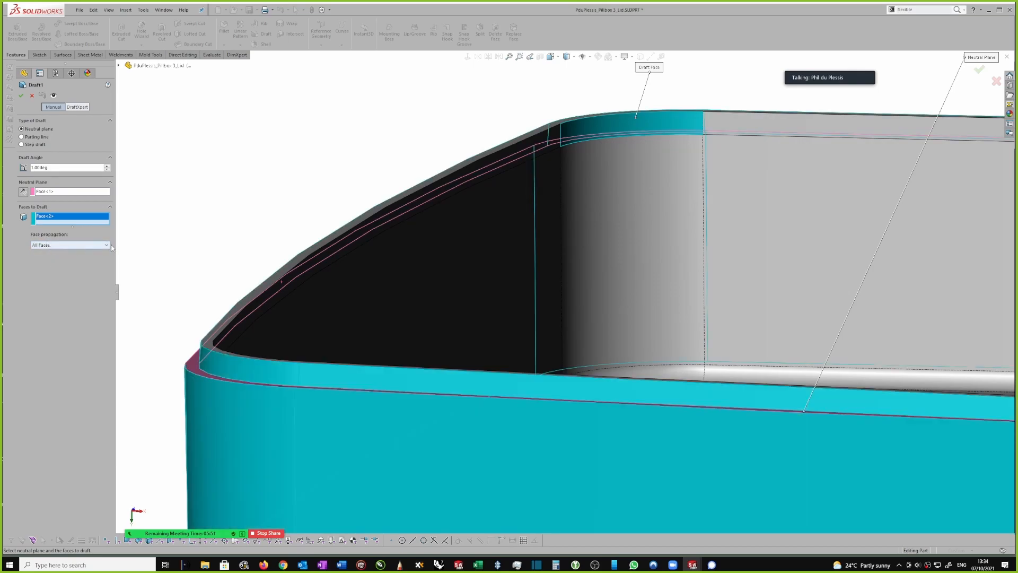
click(108, 245)
click(59, 257)
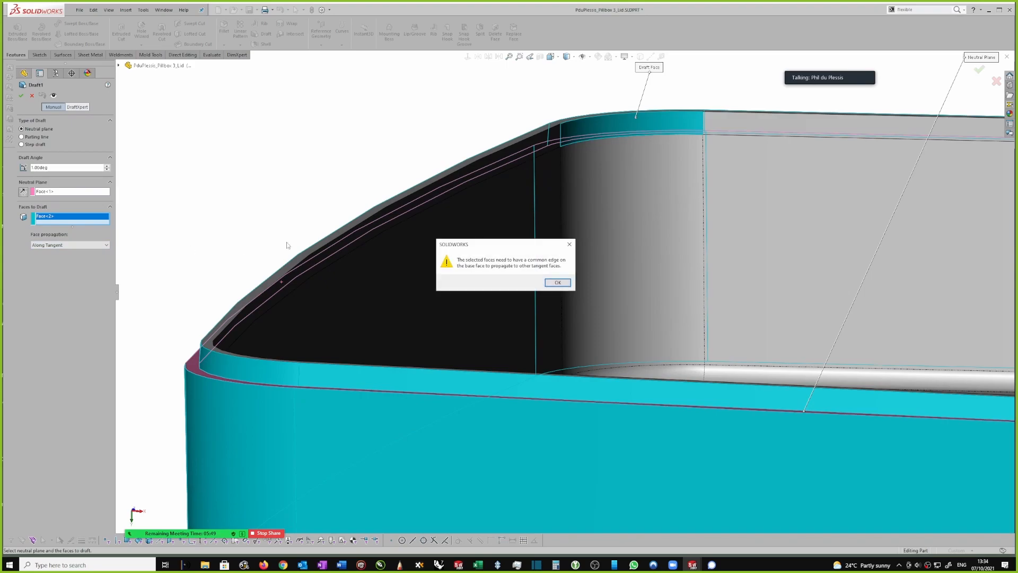
key(Return)
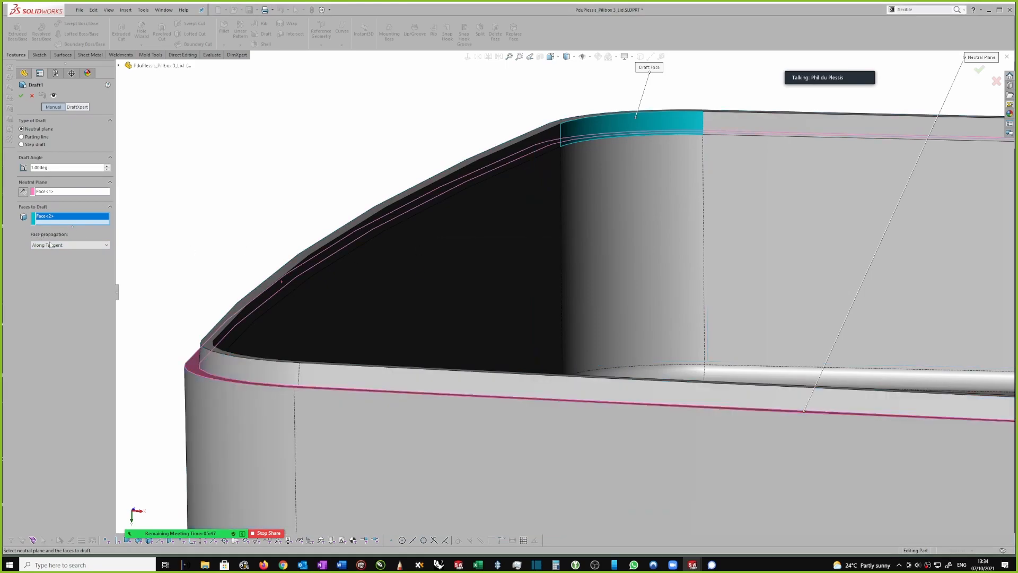
Set the draft's face propagation to Inner Faces and create the draft.
click(73, 247)
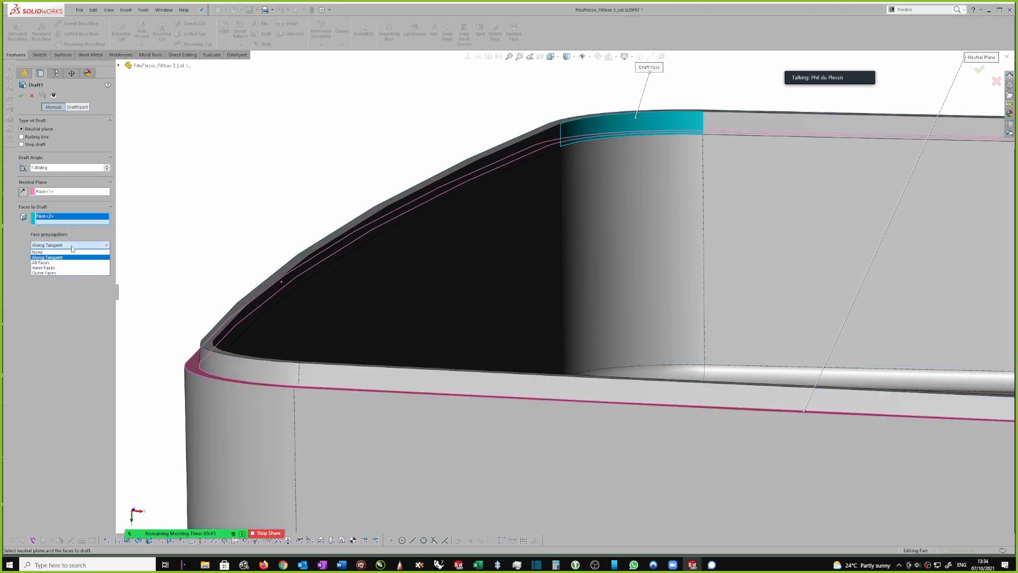
click(53, 268)
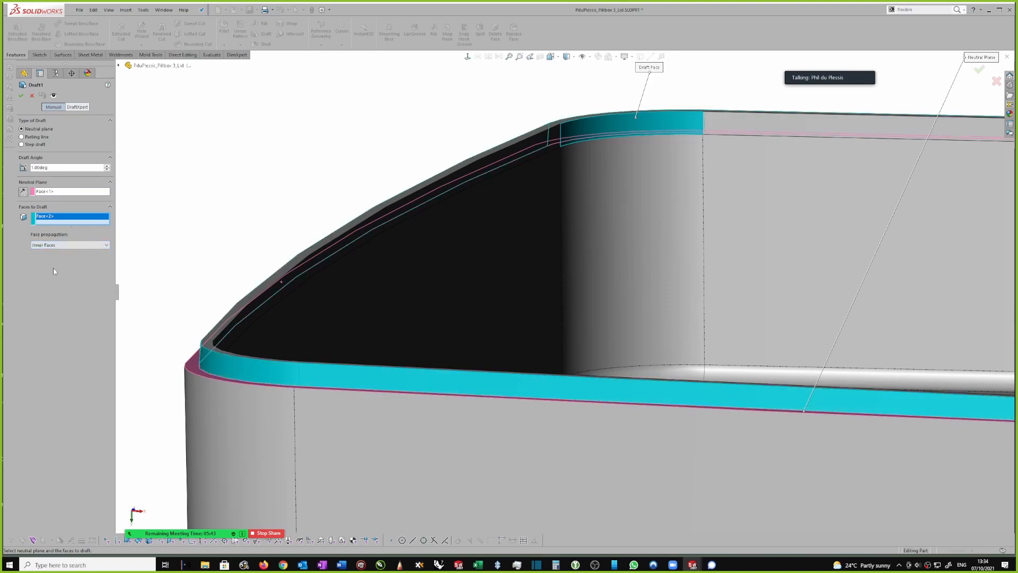
middle_drag(350, 158, 337, 177)
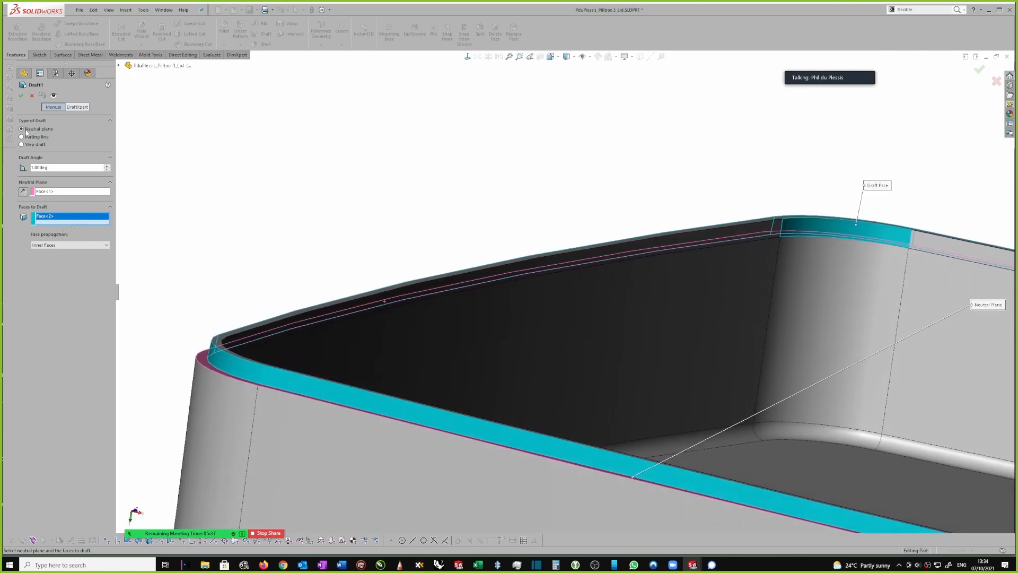
click(20, 96)
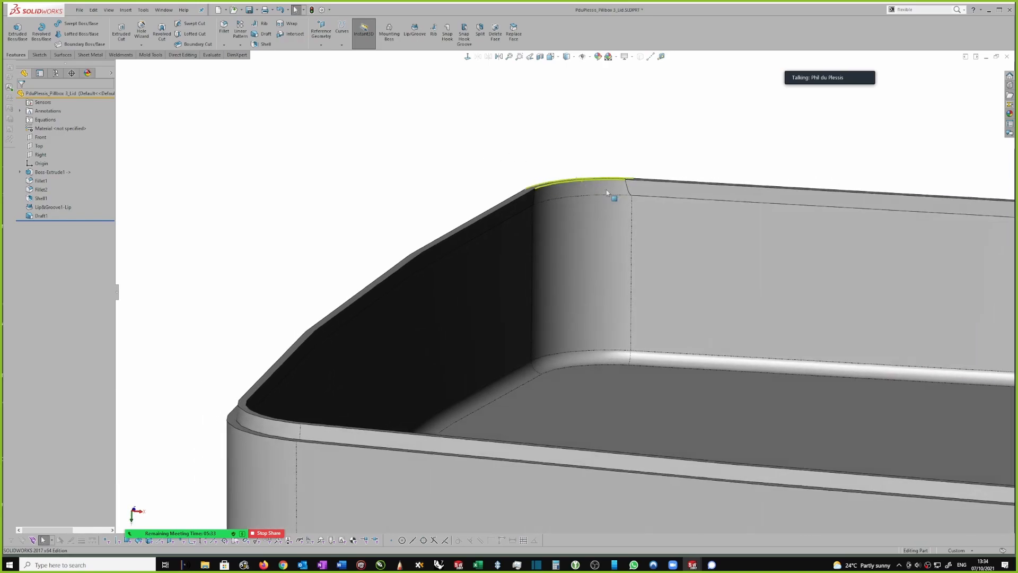
Edit the lip's draft feature and set its face propagation to None.
click(48, 217)
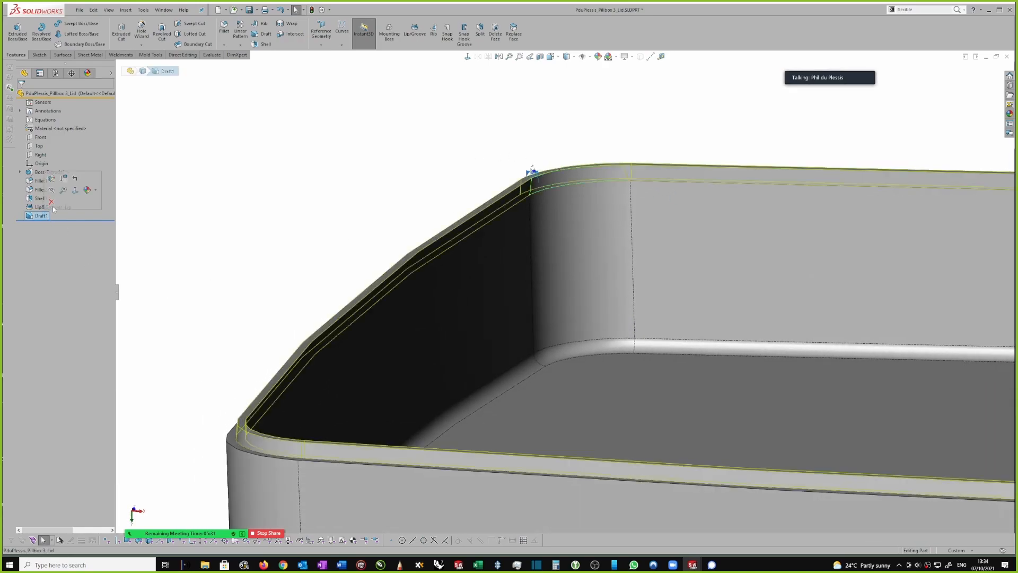
click(52, 178)
click(68, 234)
click(53, 241)
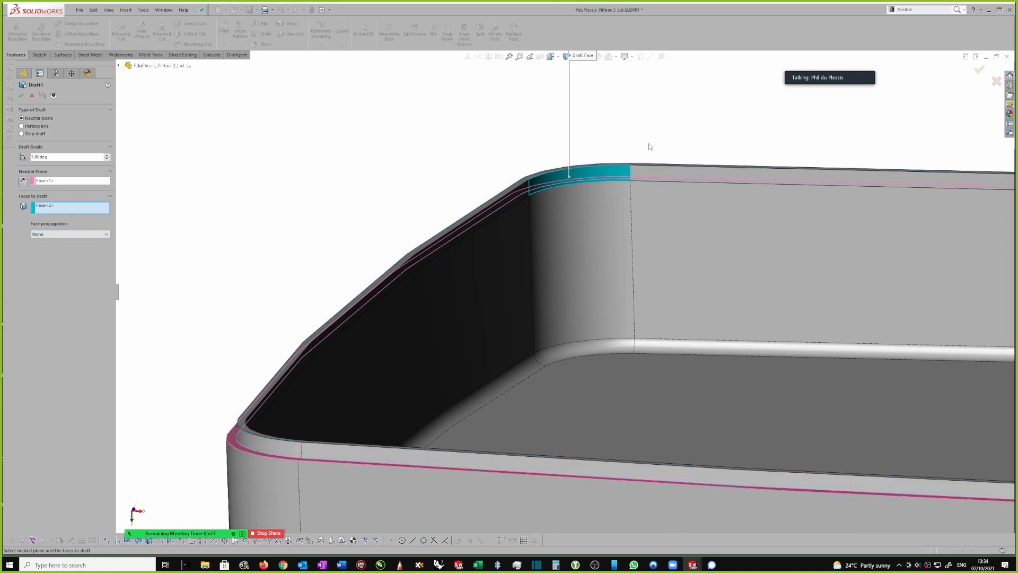
Add the lip's remaining inner faces around the rim to the draft by tangency selection and accept the edit.
click(654, 173)
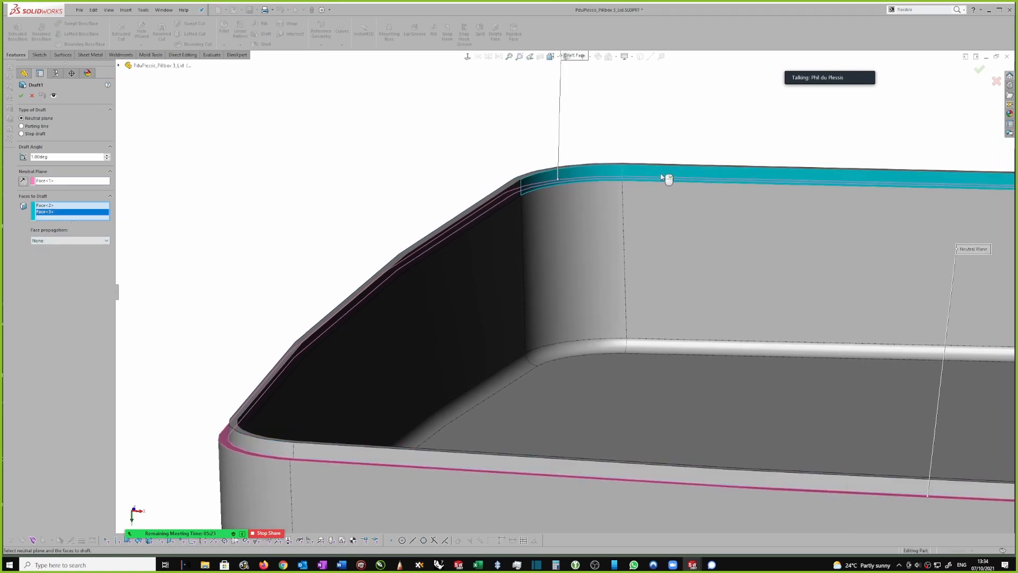
scroll(666, 178, down, 6)
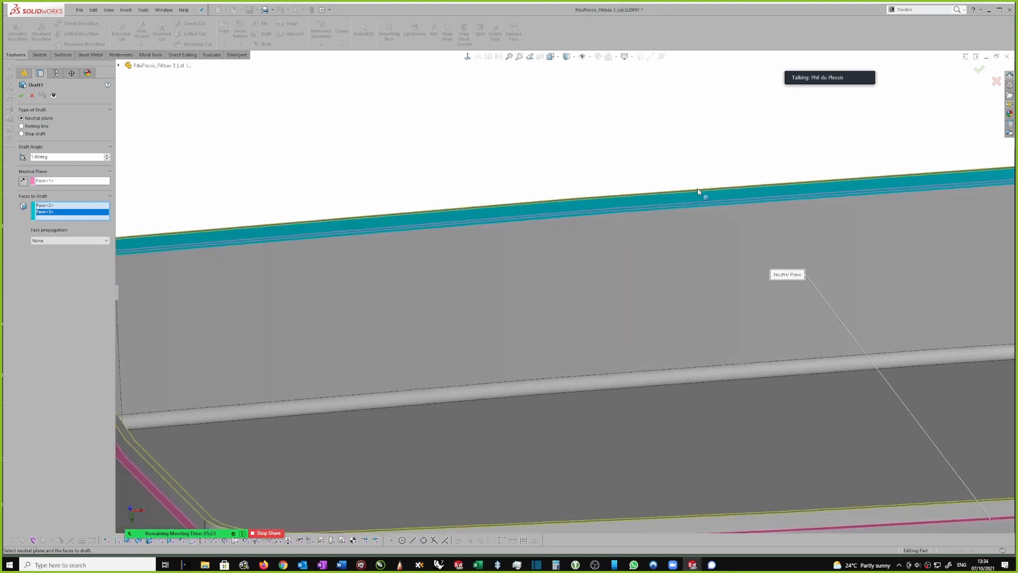
middle_drag(698, 190, 716, 204)
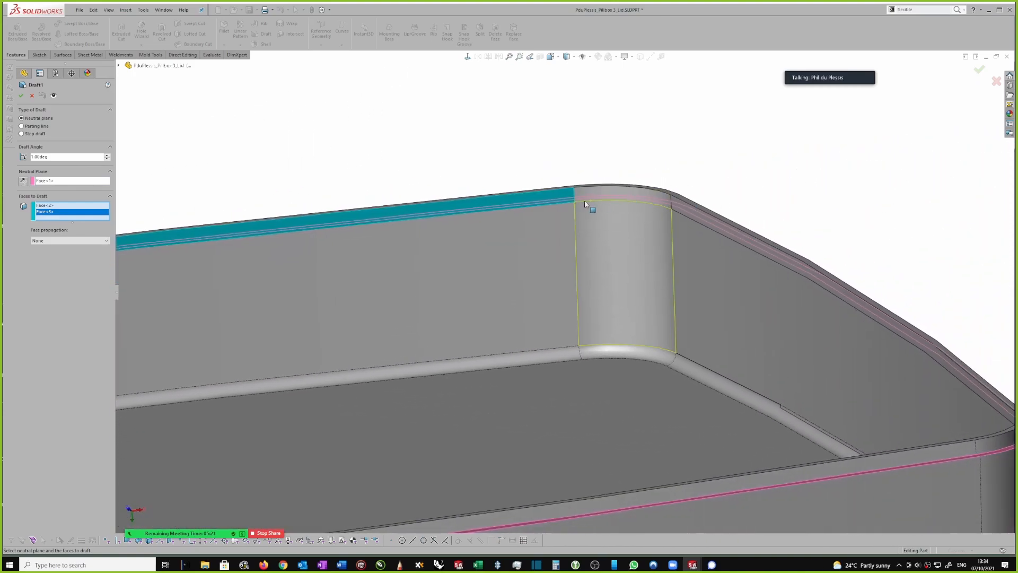
right_click(595, 194)
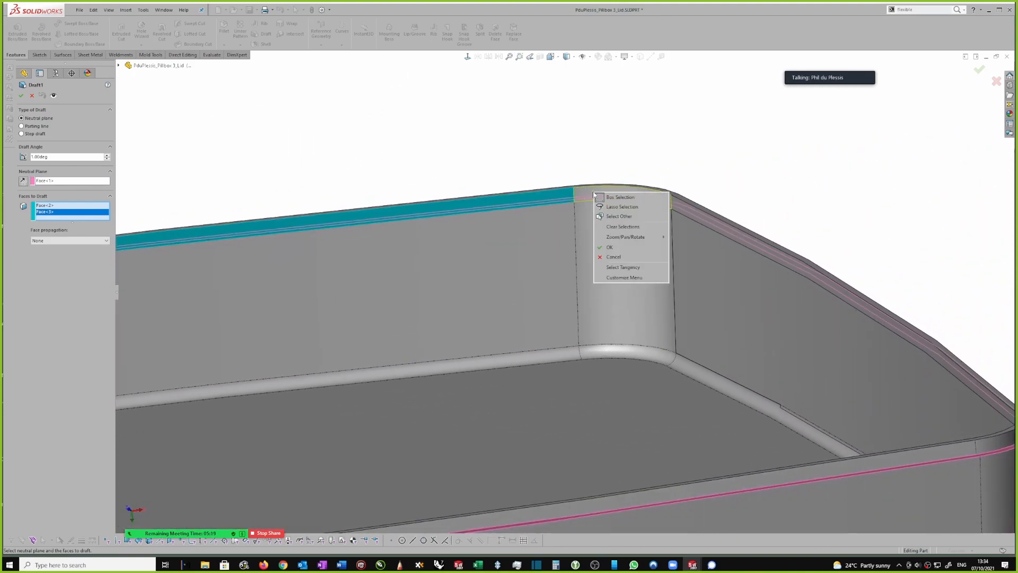
click(629, 267)
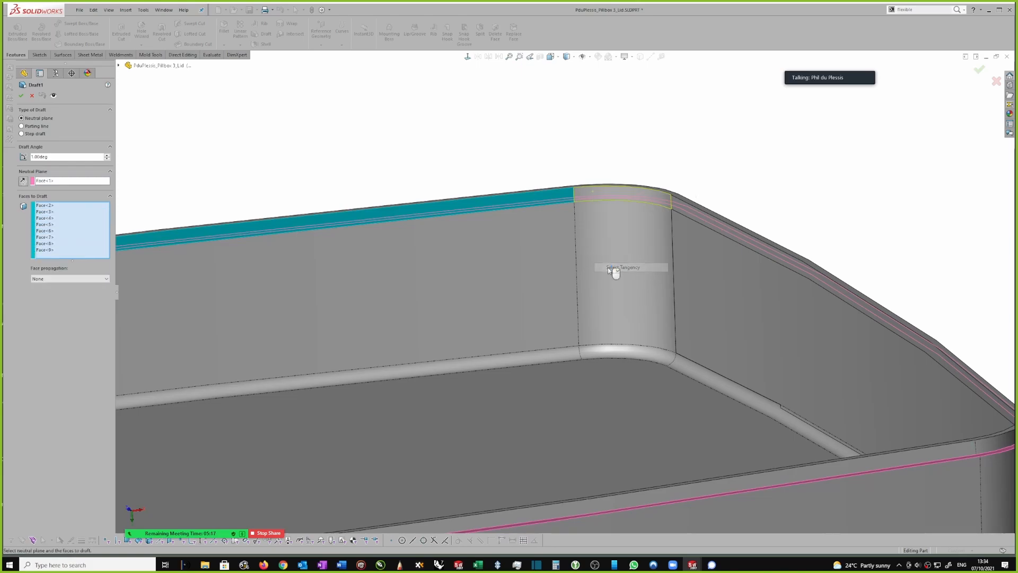
middle_drag(719, 197, 283, 190)
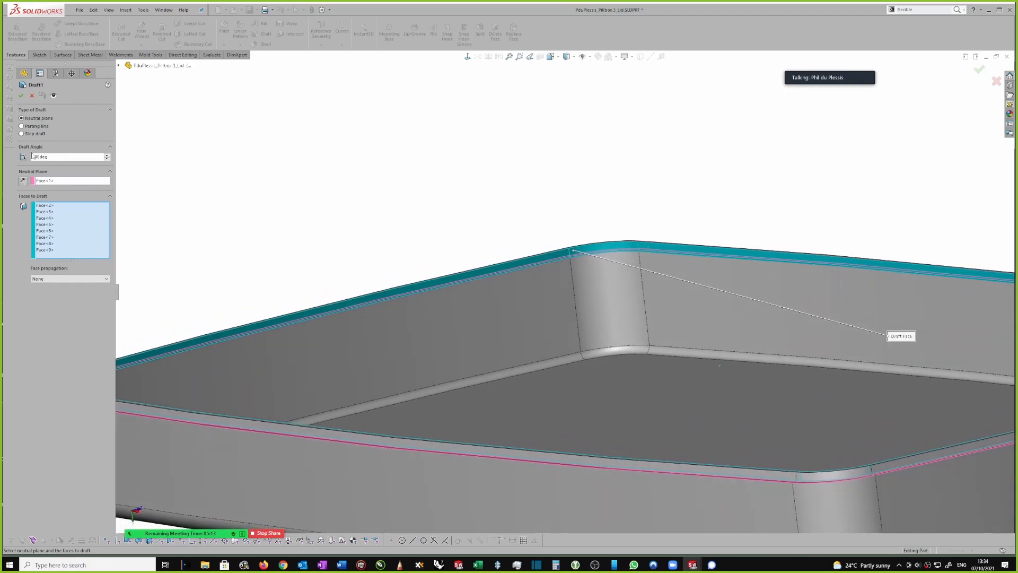
click(21, 95)
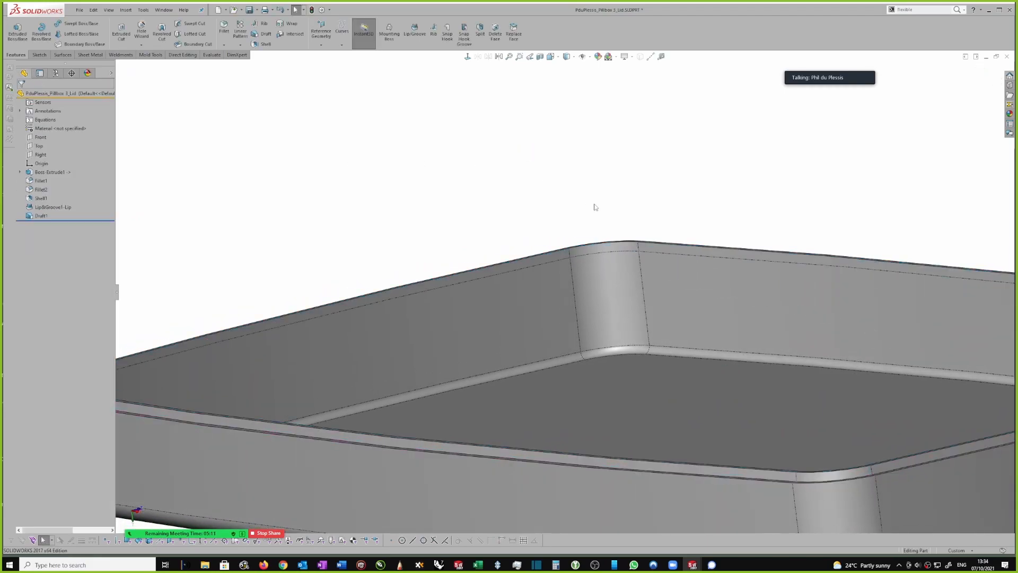
Examine the drafted lip at the corner, then section the lid at its Front plane and inspect the lip's profile.
middle_drag(580, 200, 627, 250)
scroll(627, 240, down, 3)
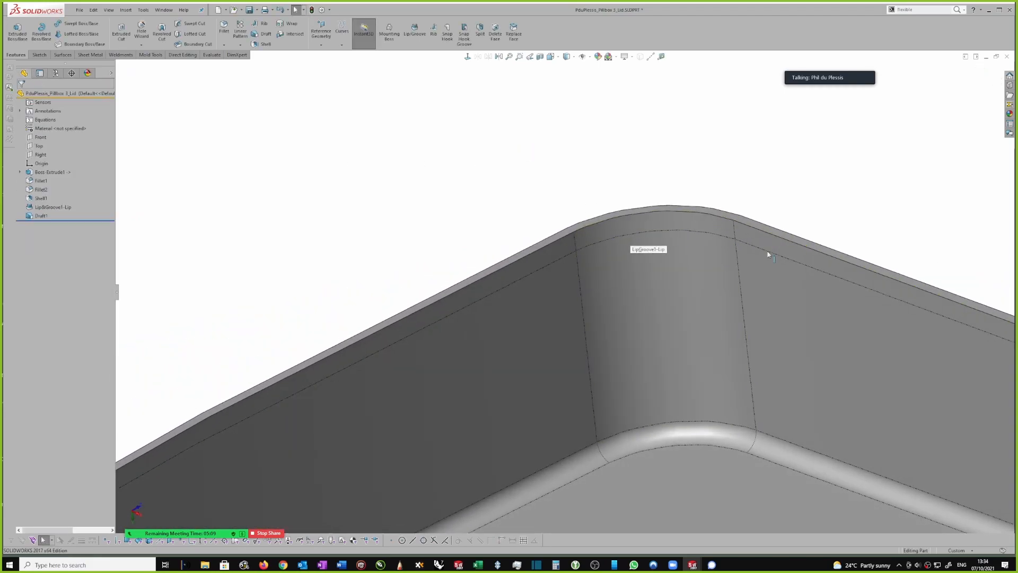
scroll(734, 223, up, 1)
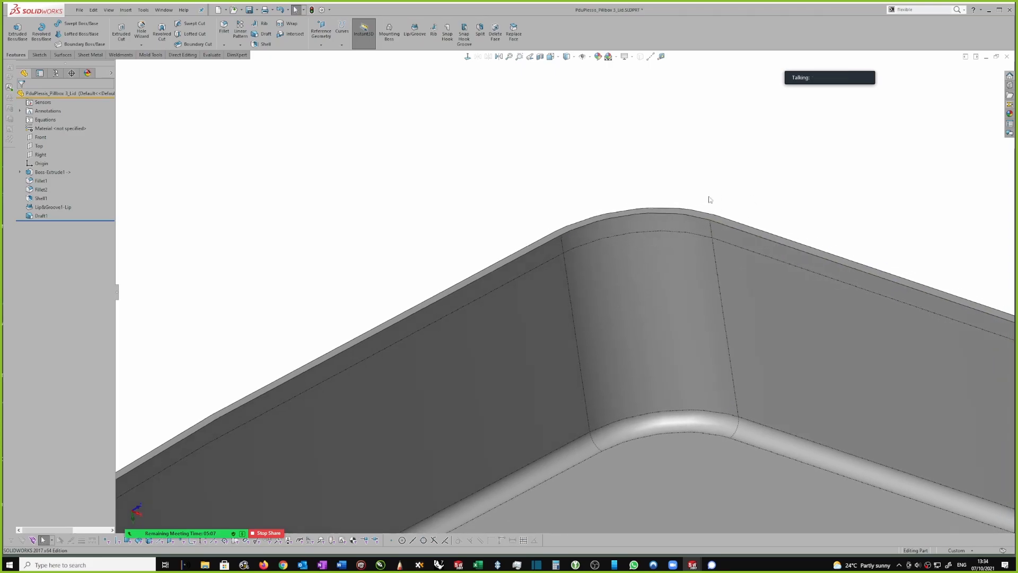
middle_drag(662, 232, 689, 169)
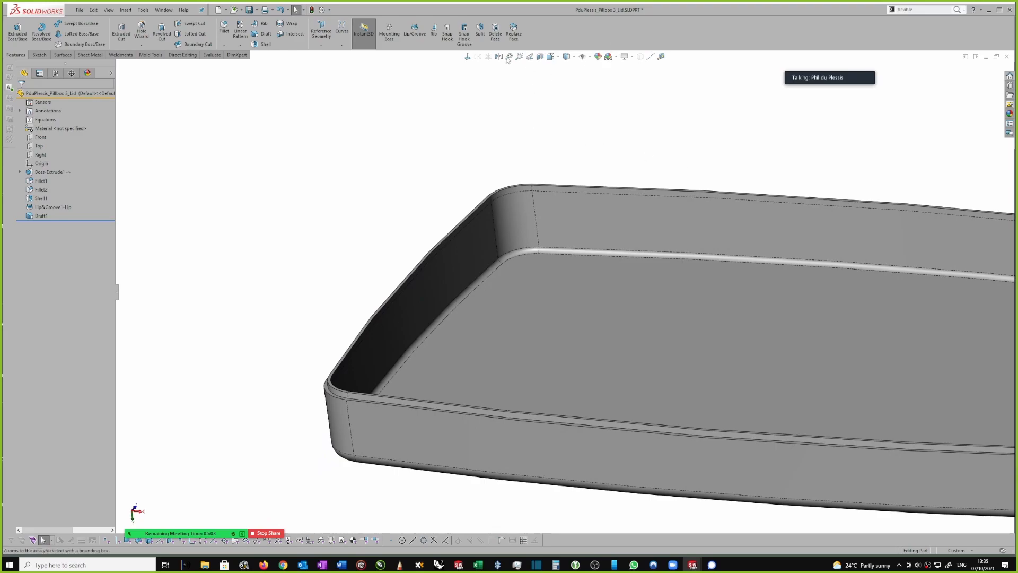
click(541, 58)
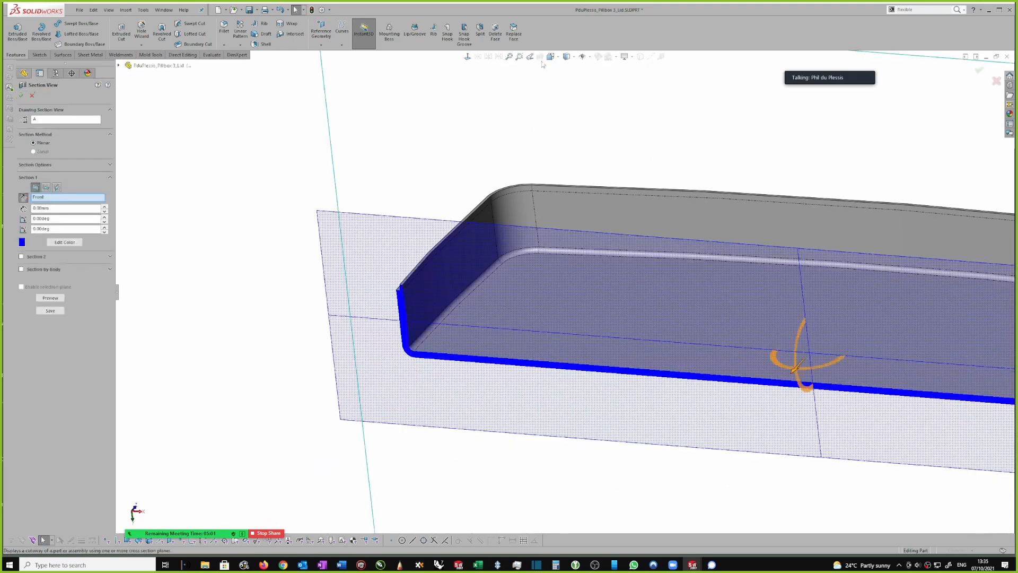
click(21, 95)
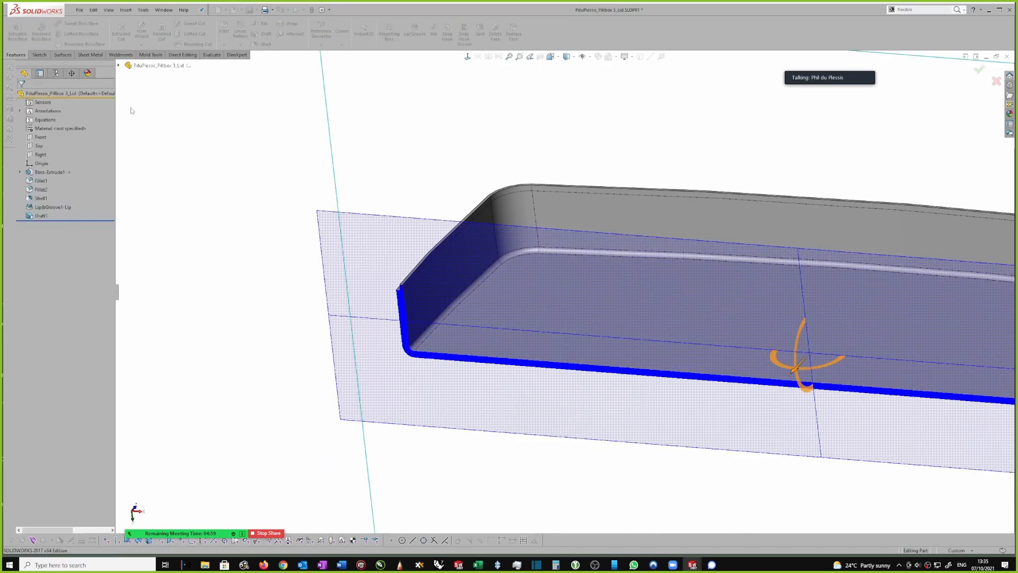
middle_drag(437, 207, 520, 103)
scroll(521, 106, down, 7)
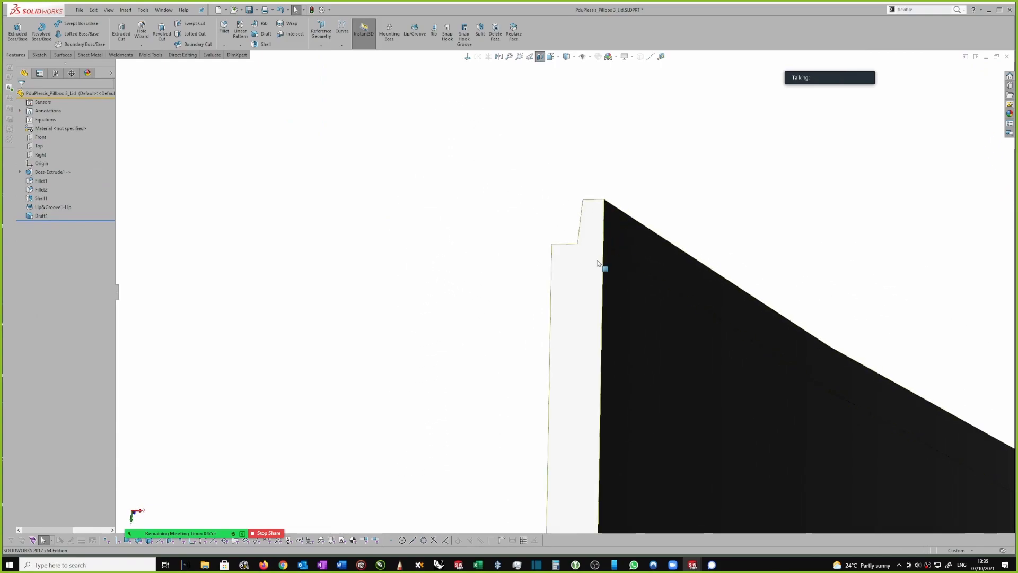
middle_drag(607, 253, 610, 252)
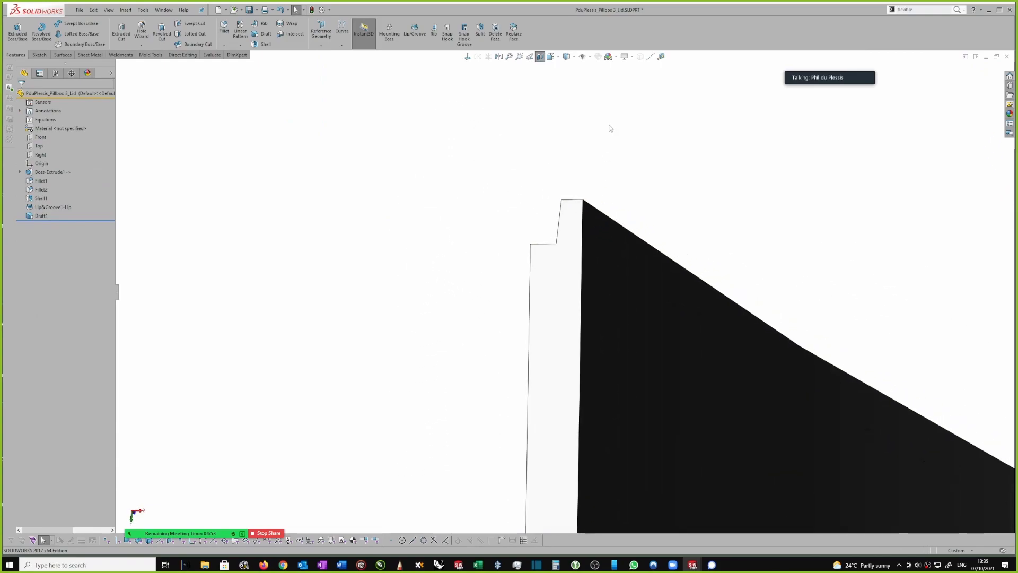
Turn off the section view and look over the whole lid from an angled view.
click(540, 56)
click(573, 114)
scroll(573, 115, up, 2)
middle_drag(594, 115, 691, 184)
scroll(722, 199, up, 4)
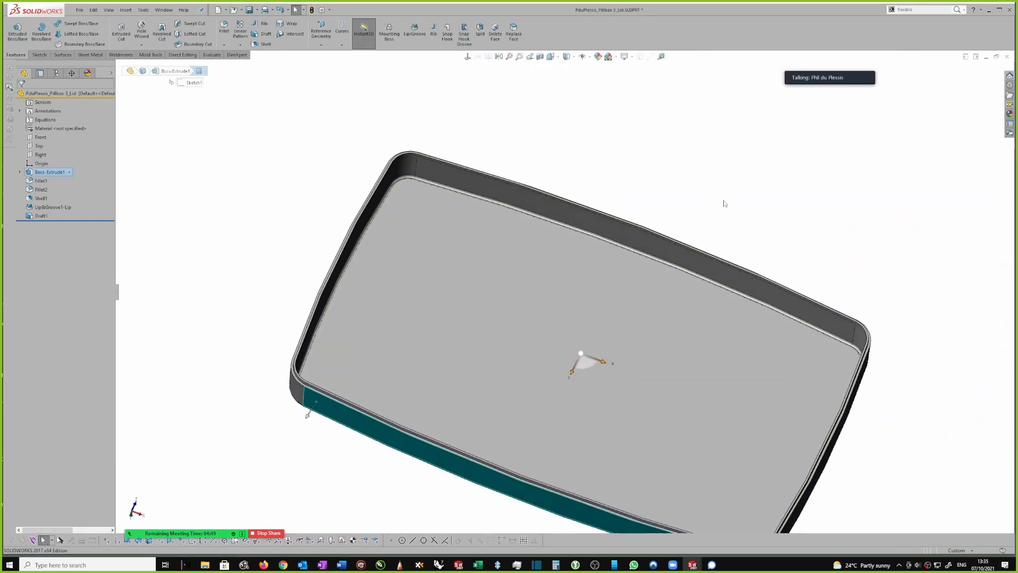
click(737, 199)
scroll(921, 347, down, 1)
middle_drag(931, 293, 849, 206)
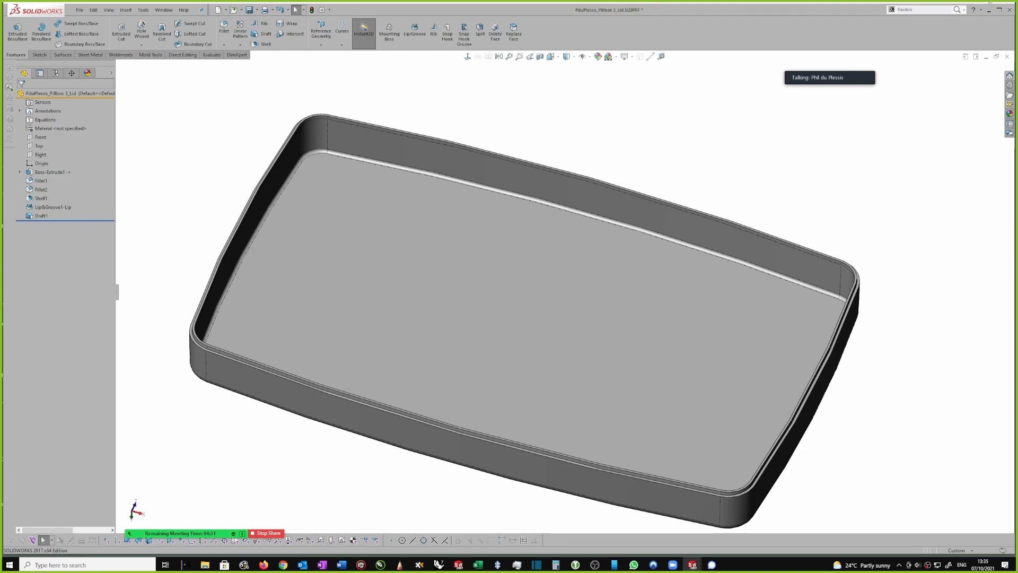
Minimize SOLIDWORKS and switch to the Zoom home window.
click(988, 10)
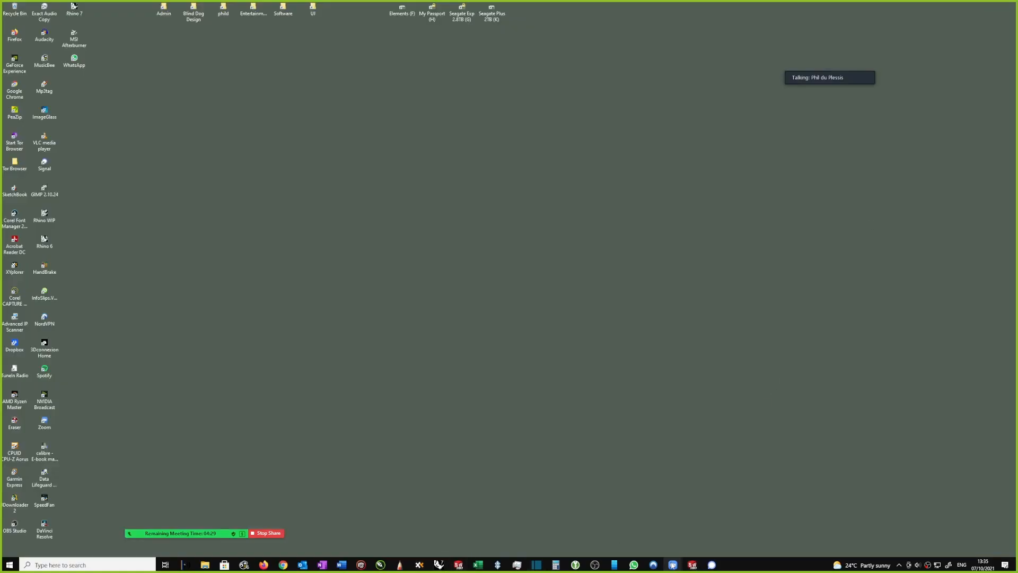
click(673, 564)
click(645, 536)
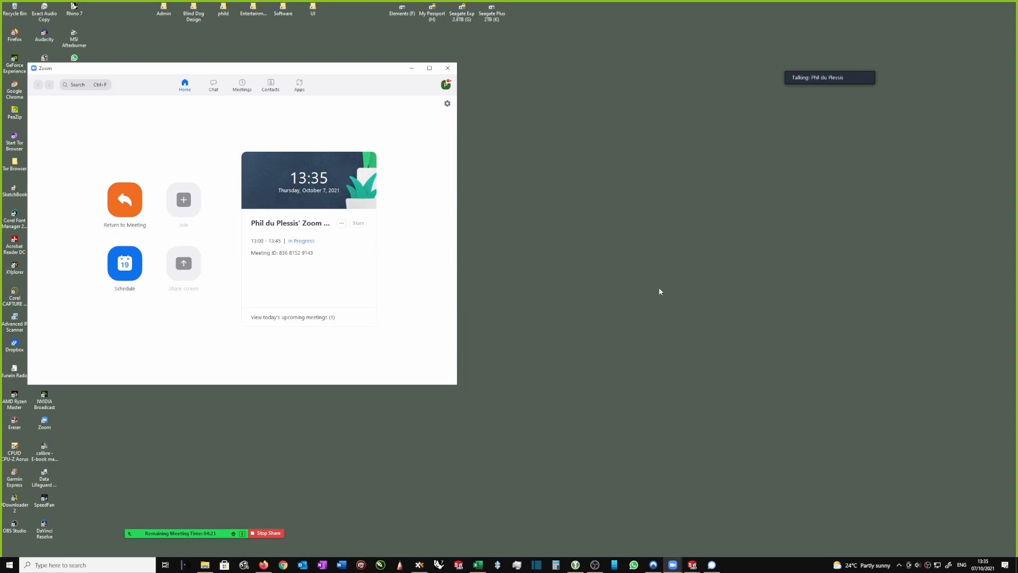
Minimize the Zoom window, switch back to the lid part in SOLIDWORKS and look it over at an angle.
click(412, 68)
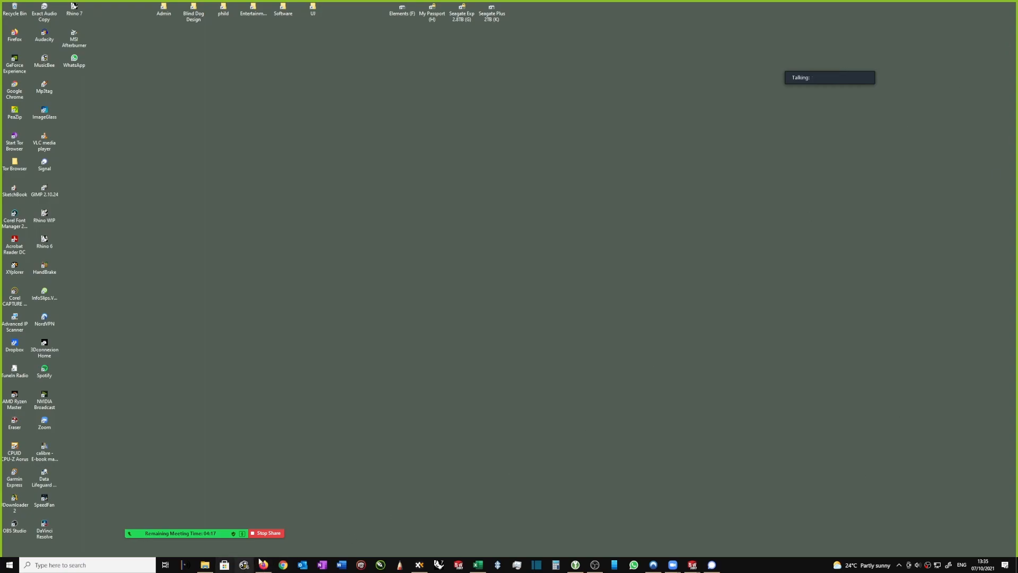
mouse_move(693, 564)
click(810, 535)
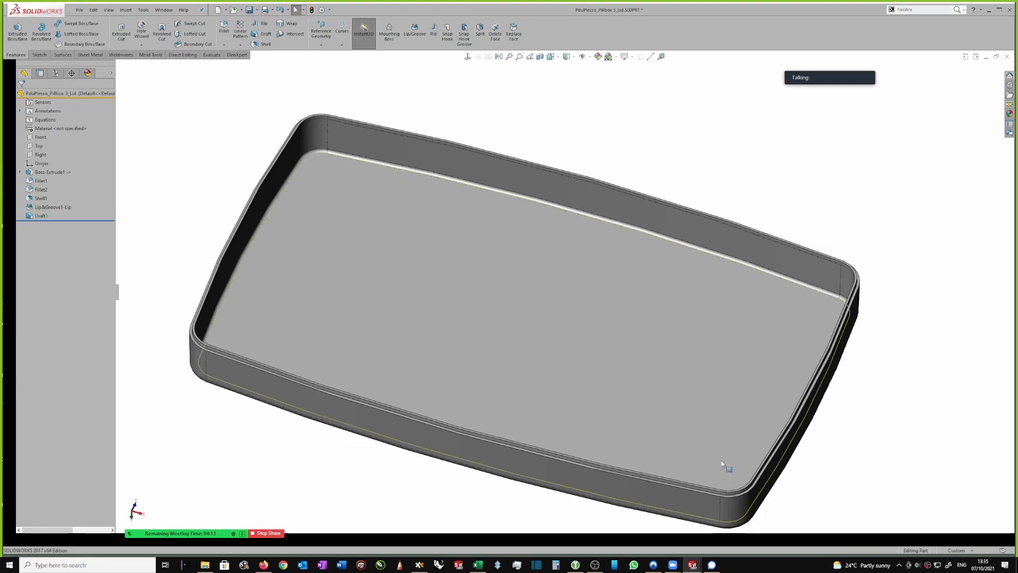
middle_drag(913, 145, 900, 186)
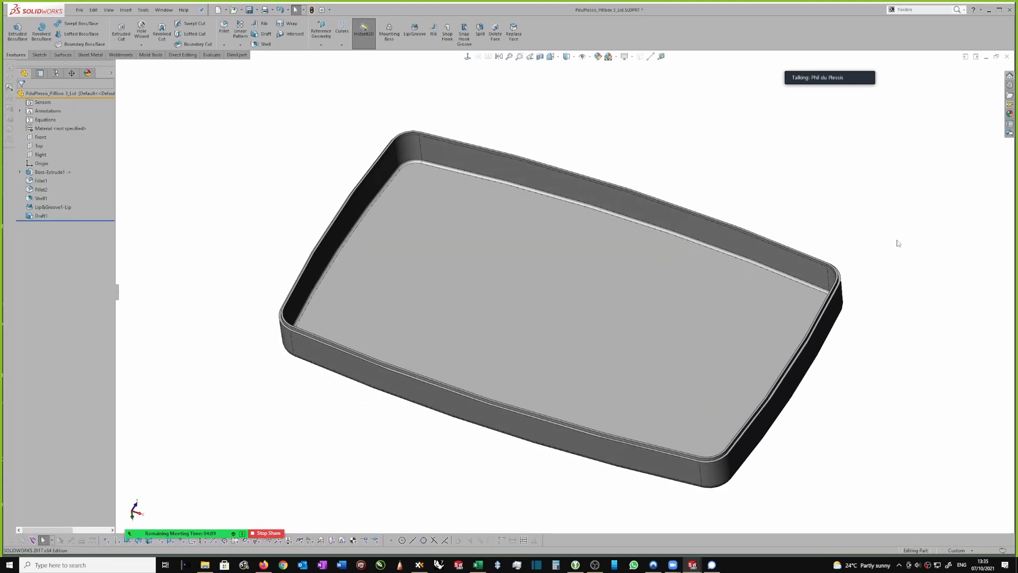
middle_drag(862, 305, 911, 234)
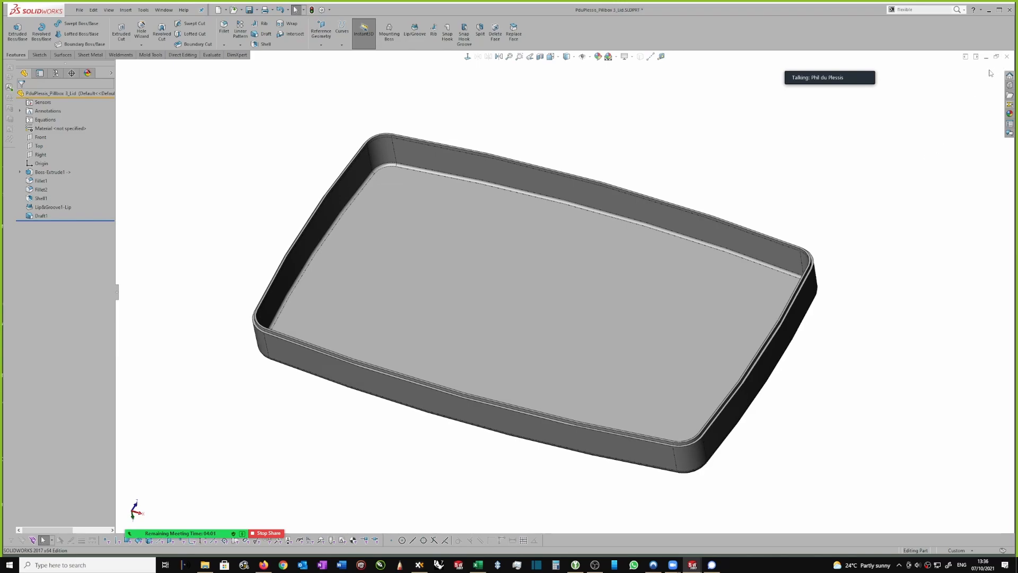
Close the lid part with its changes saved and return to the closed pillbox assembly.
click(1007, 57)
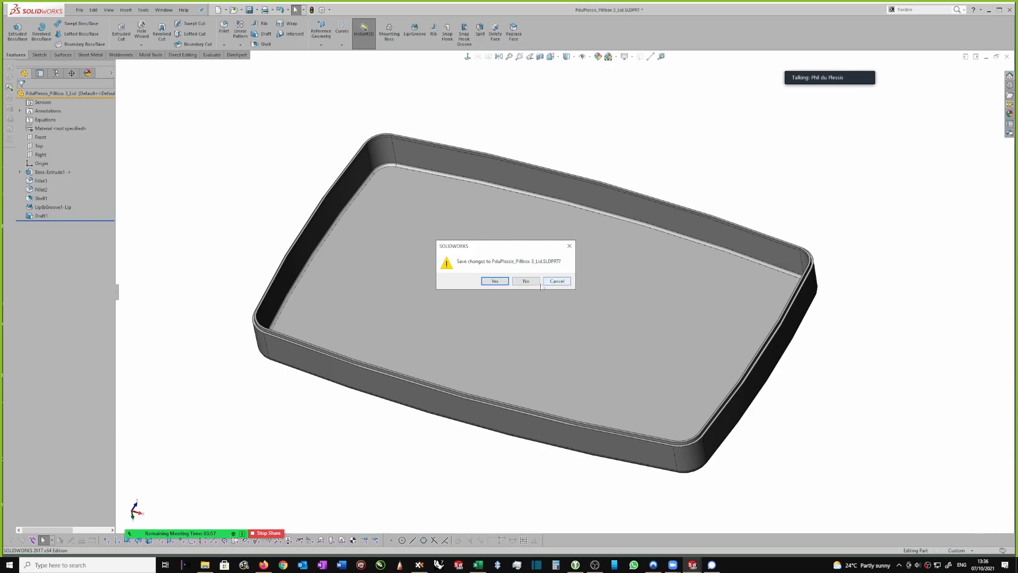
click(495, 282)
scroll(686, 228, up, 3)
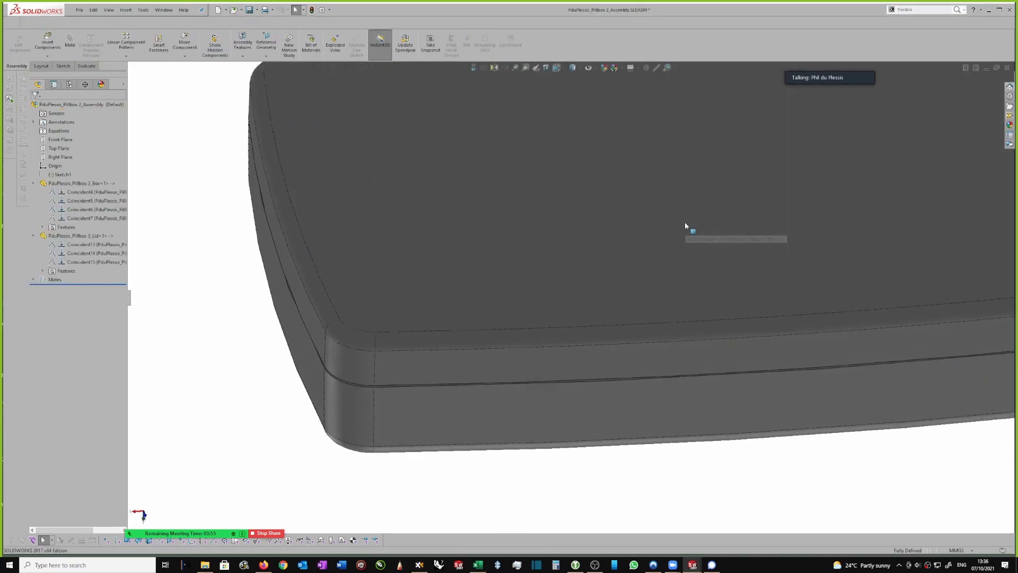
middle_drag(686, 228, 819, 98)
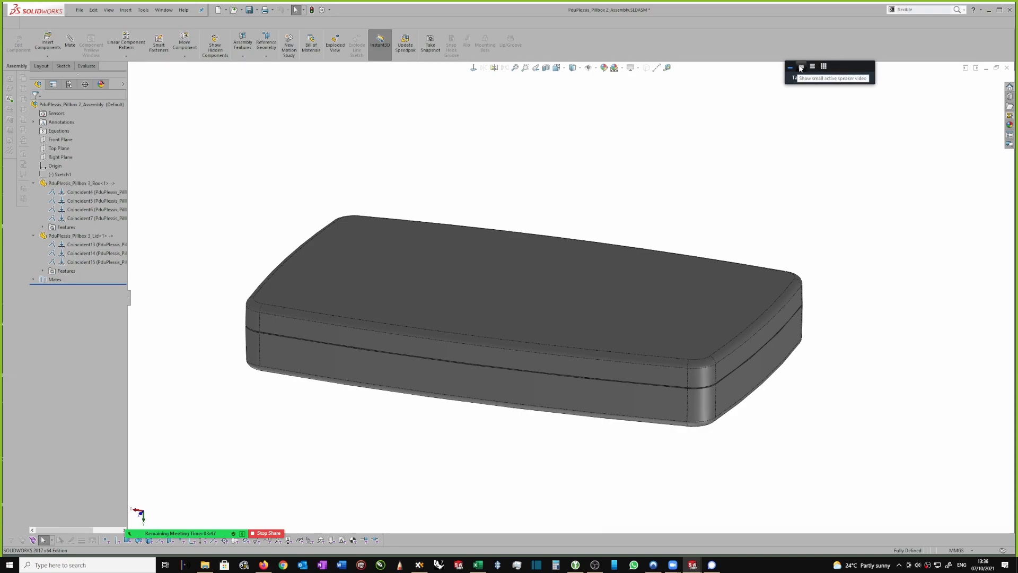
click(801, 68)
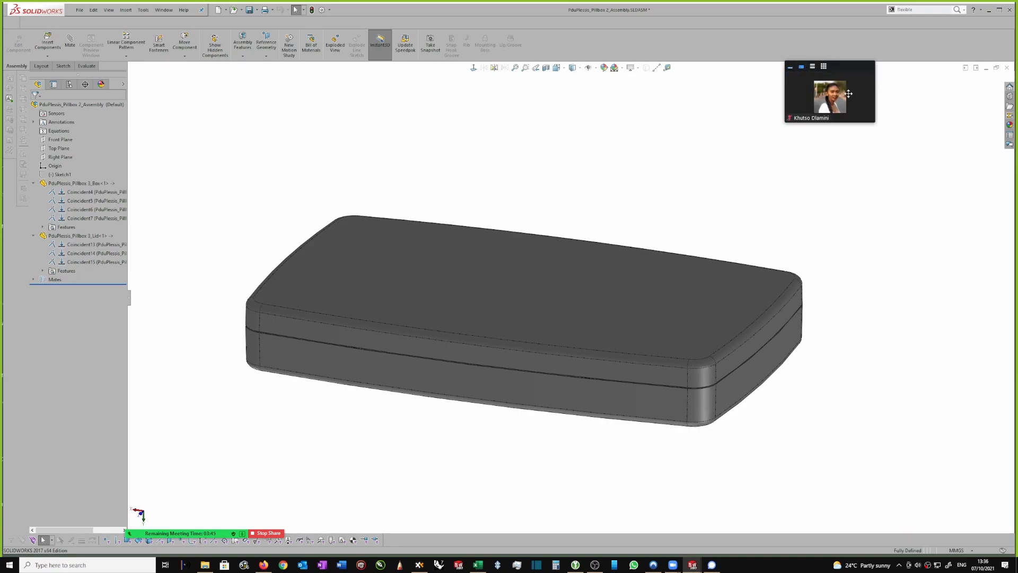
click(792, 69)
middle_drag(790, 163, 690, 205)
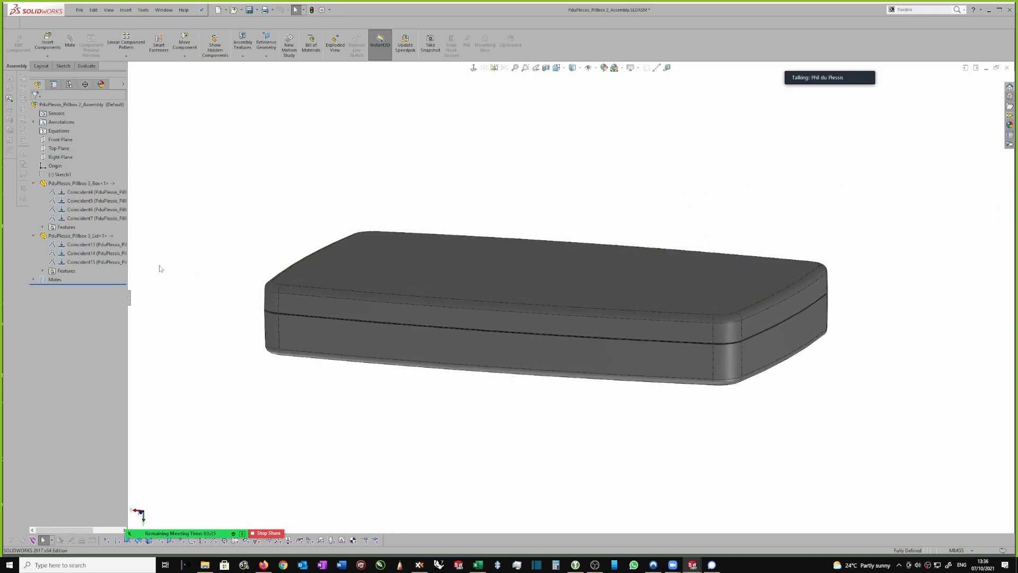
Open the box part from the assembly, suppress its groove feature, and close the part with the change saved.
click(74, 184)
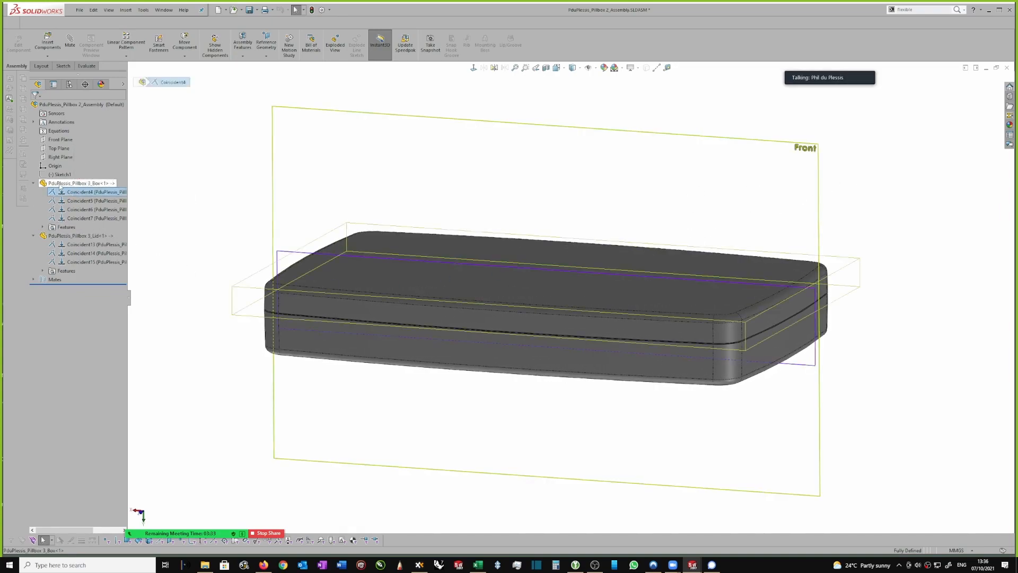
click(67, 150)
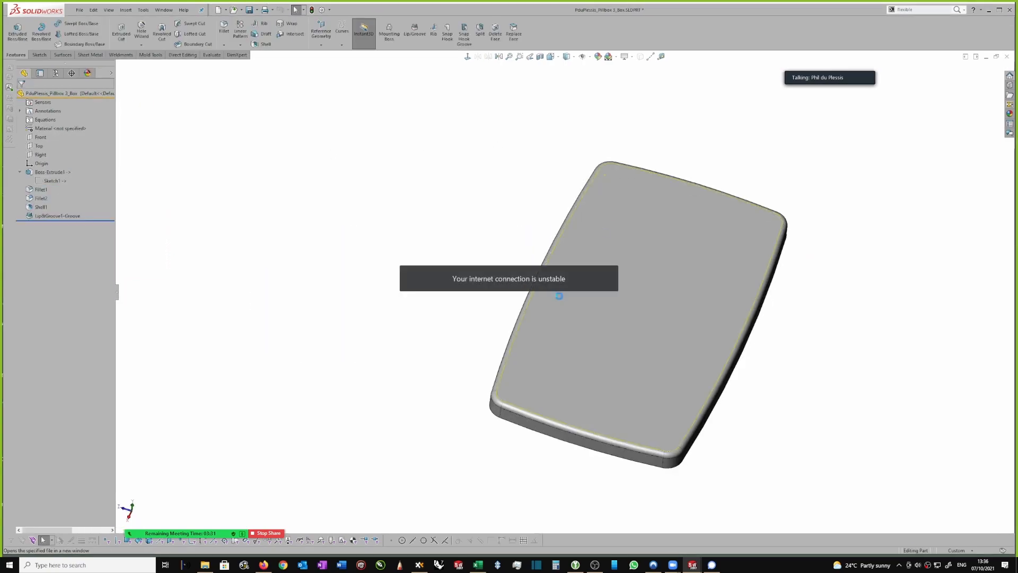
click(46, 215)
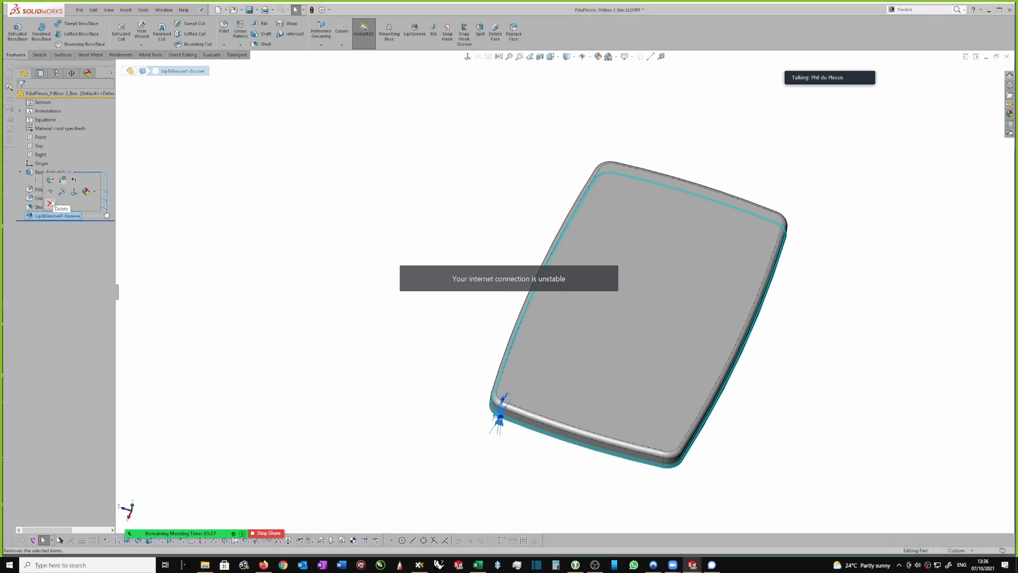
click(74, 191)
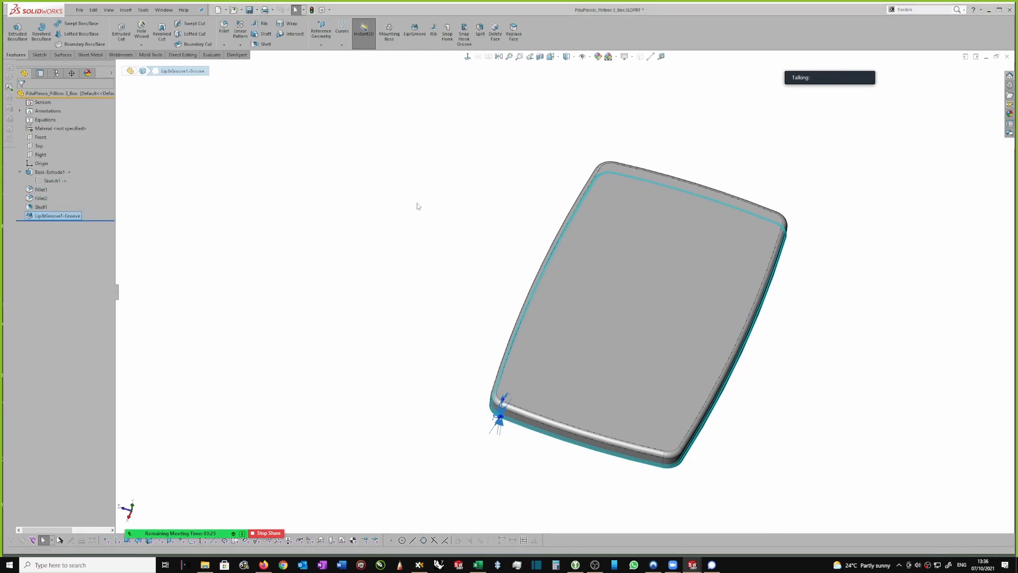
middle_drag(405, 219, 764, 95)
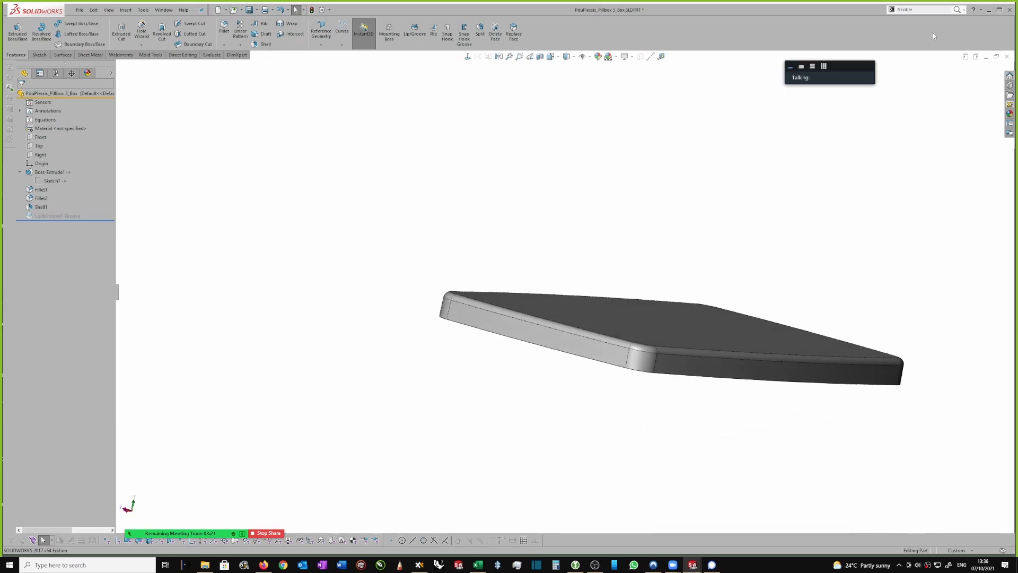
click(1006, 56)
click(506, 282)
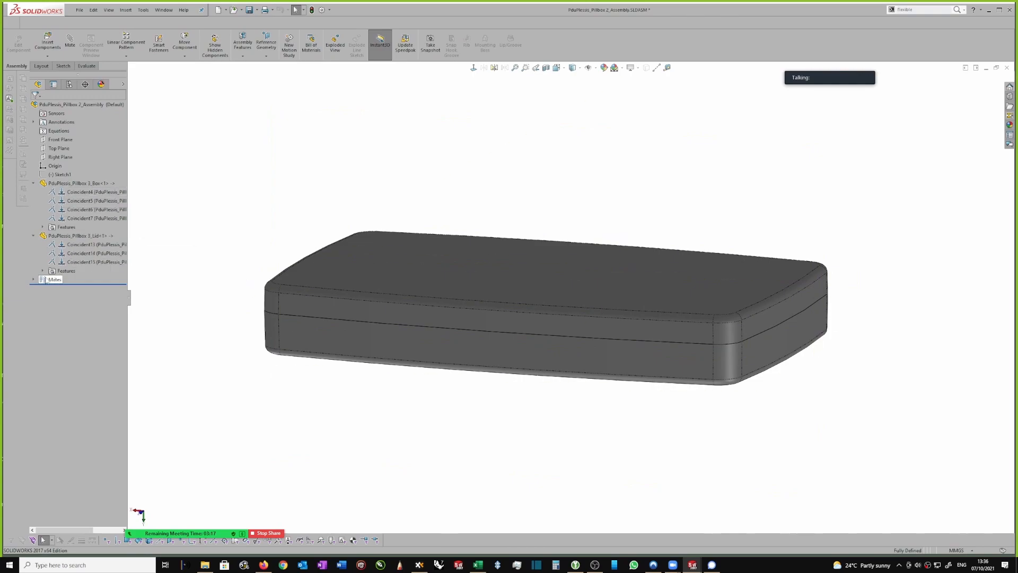
Edit the lid within the assembly, suppress its lip and the dependent draft, and return to assembly editing.
click(77, 235)
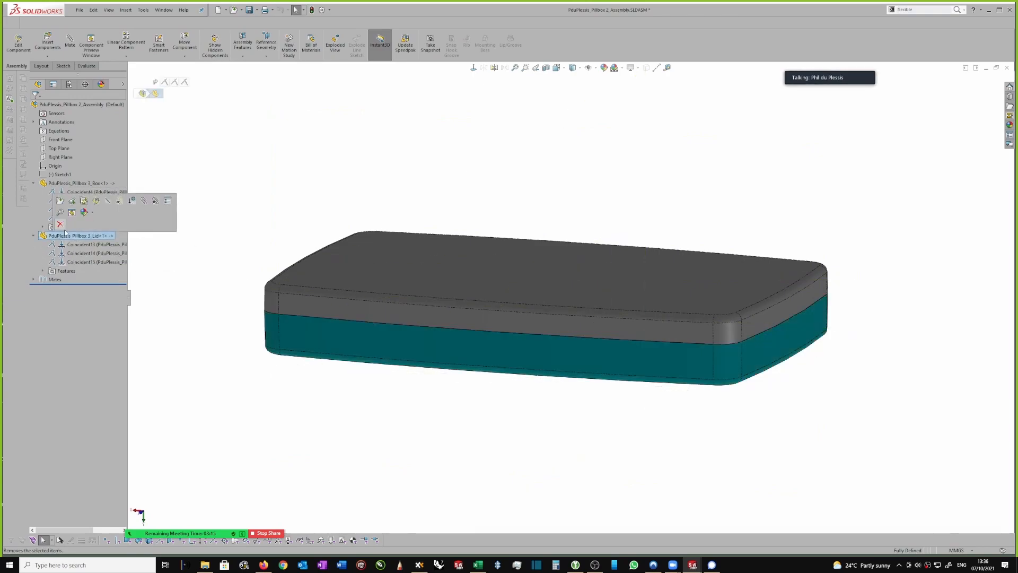
click(96, 200)
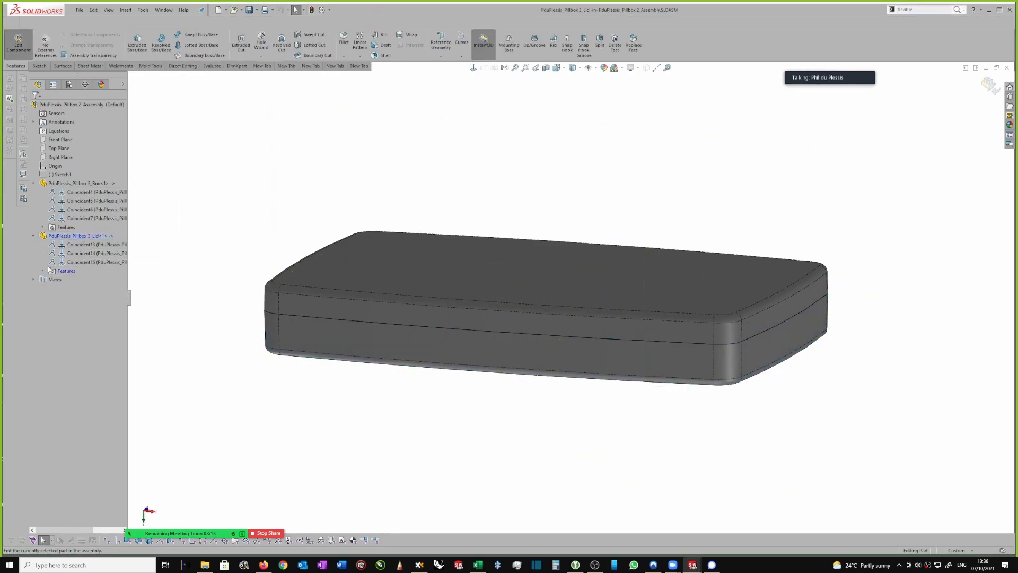
click(43, 271)
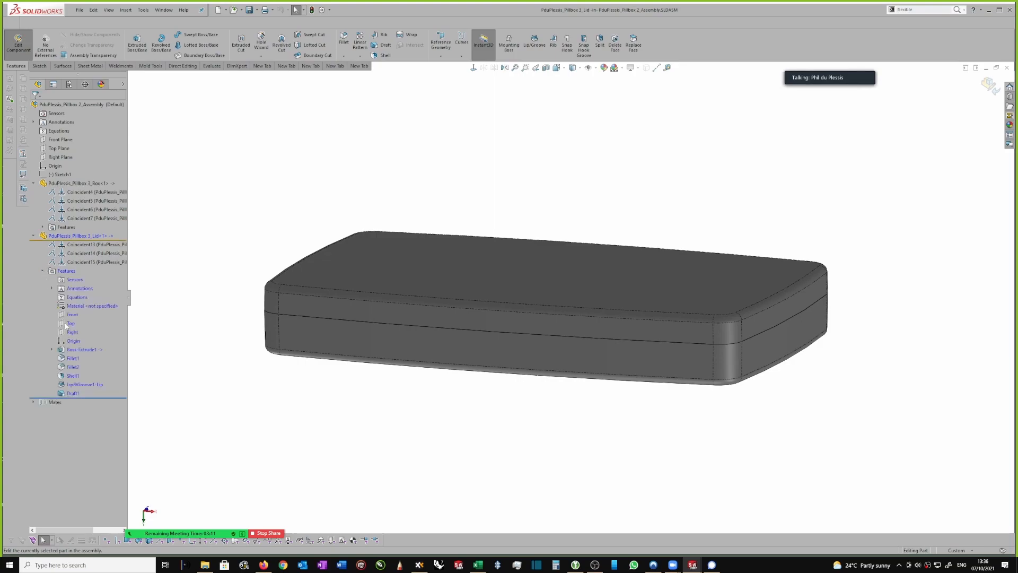
click(76, 386)
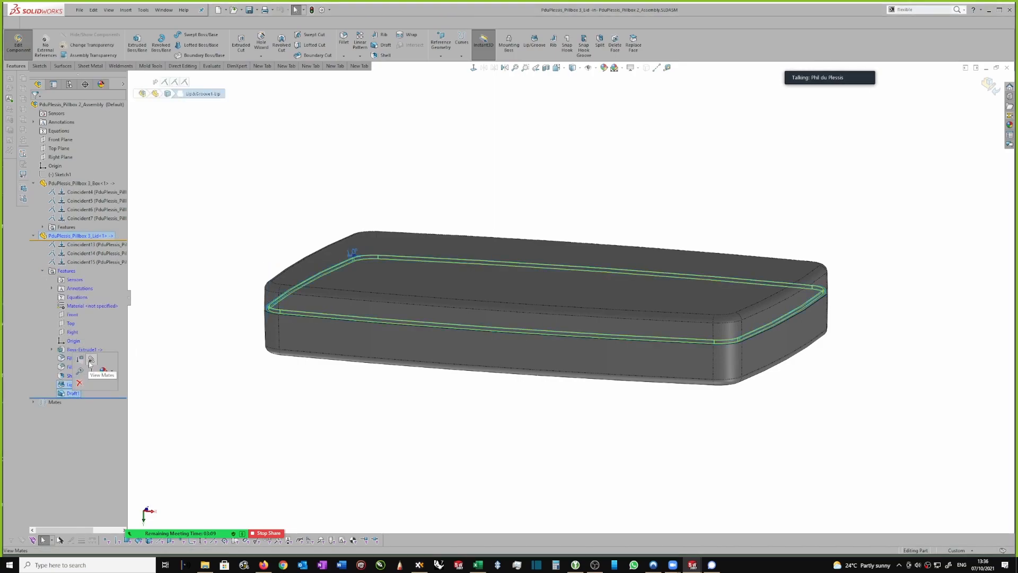
click(80, 359)
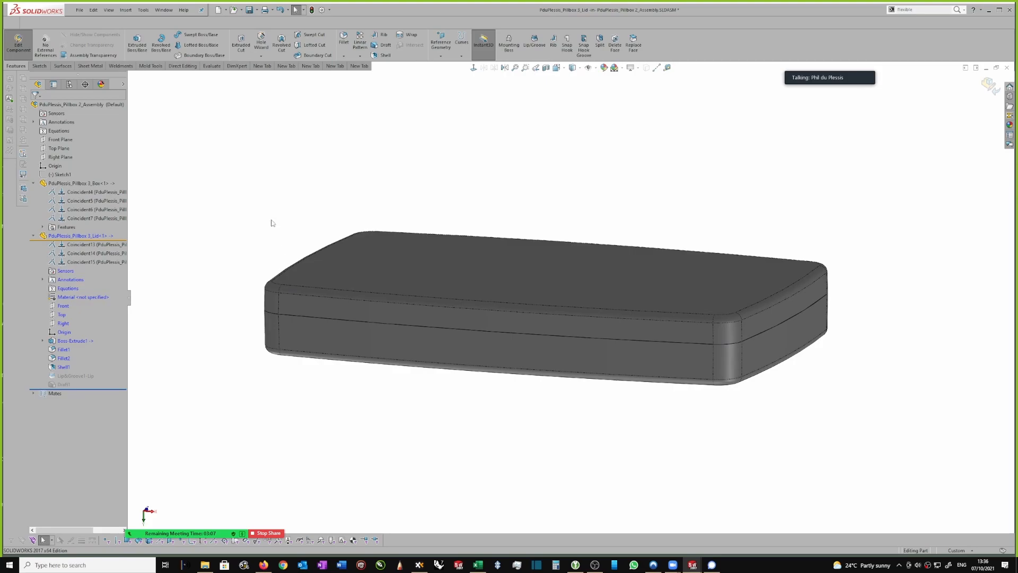
middle_drag(406, 242, 308, 261)
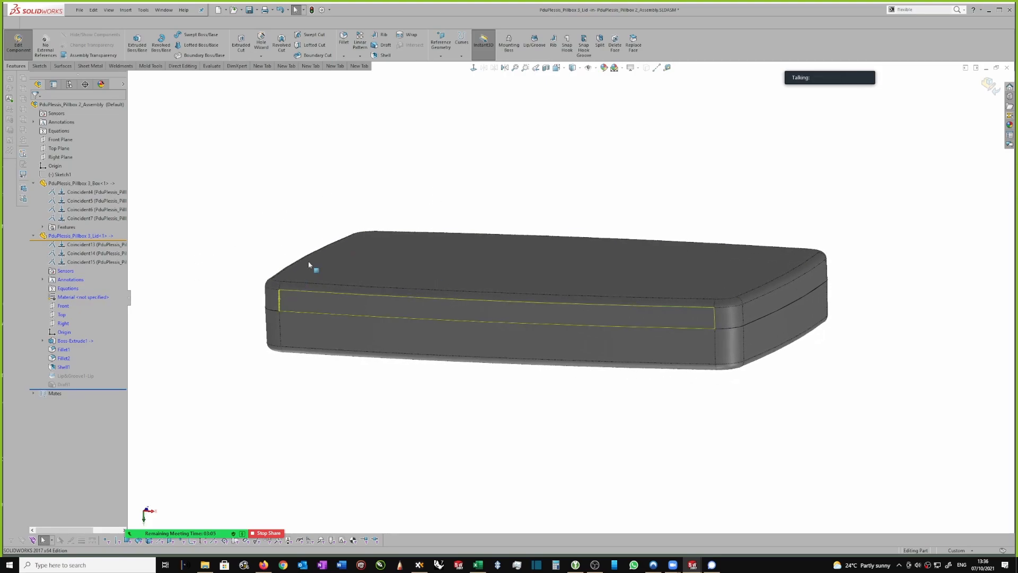
click(988, 87)
middle_drag(551, 232, 589, 252)
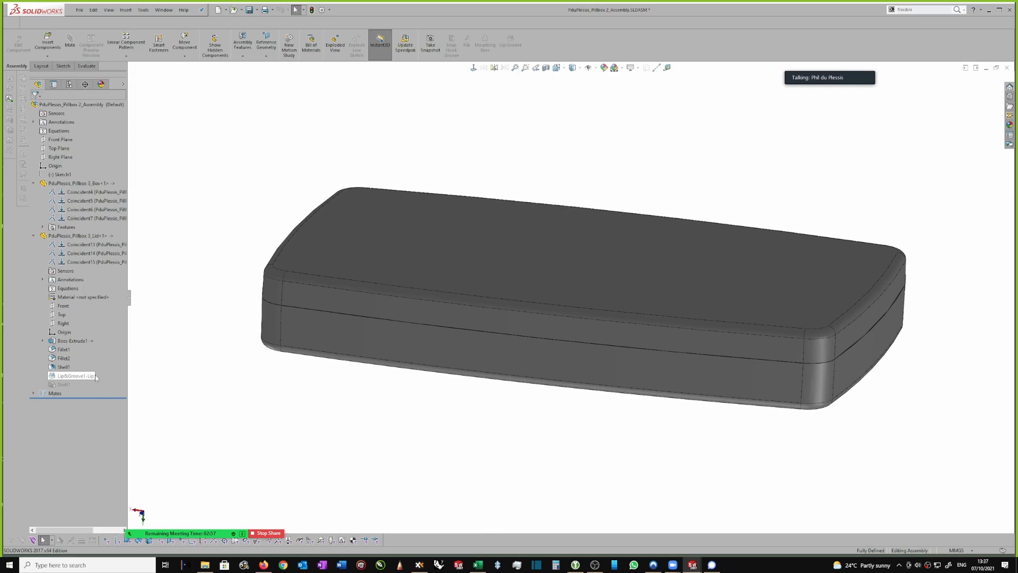
Hide the lid in the assembly and open the box part in its own window.
click(338, 340)
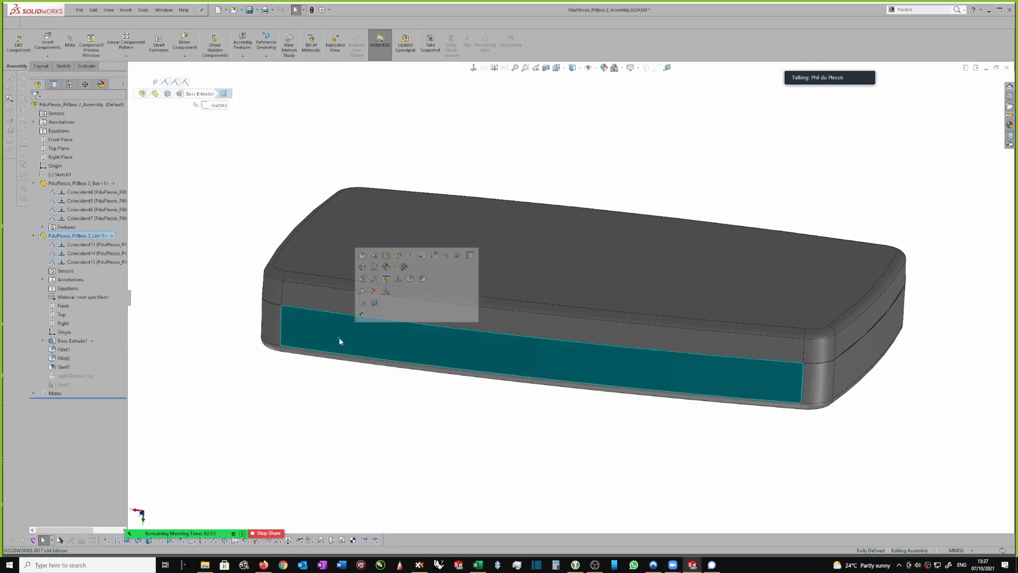
click(413, 257)
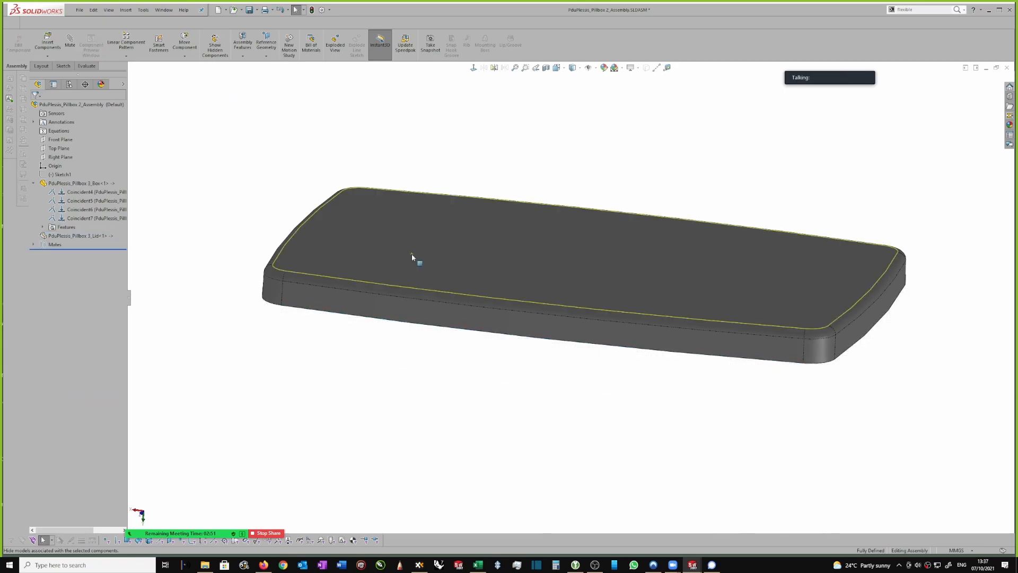
click(412, 254)
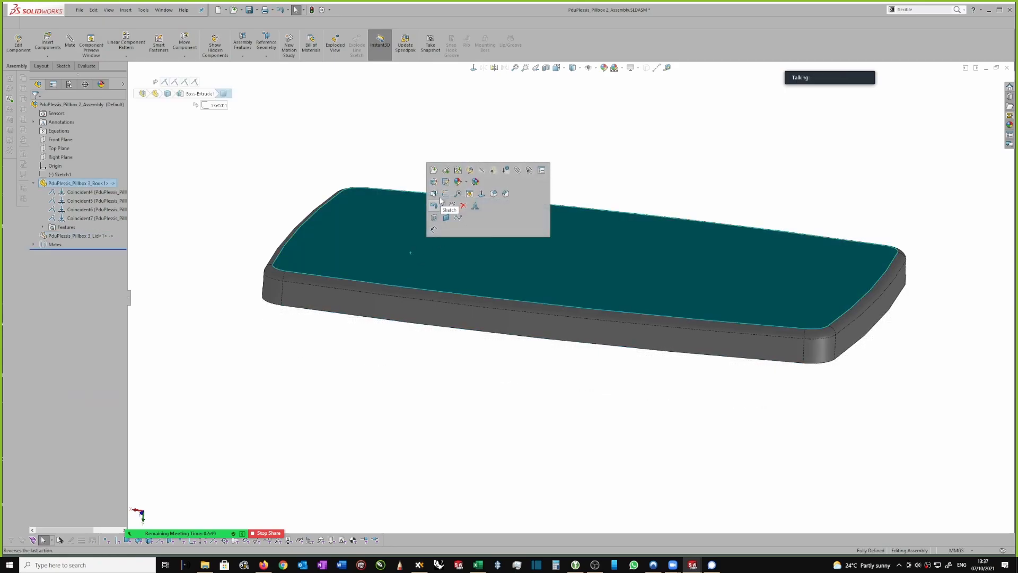
click(433, 169)
middle_drag(566, 171, 509, 172)
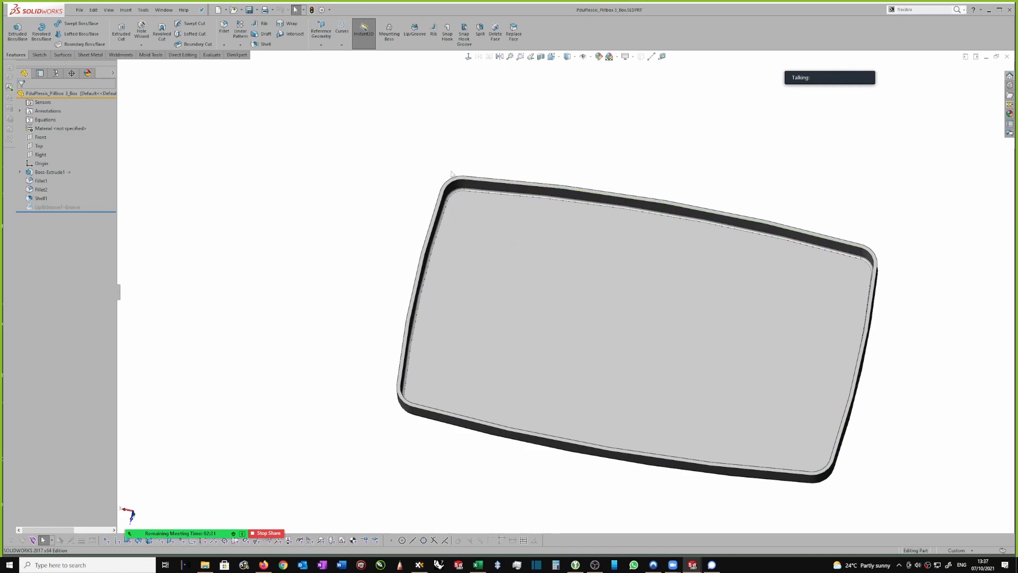
Open a sketch on the box's Front plane, inspect the wall's slope at both ends, and leave the sketch empty.
click(44, 155)
click(40, 137)
click(50, 114)
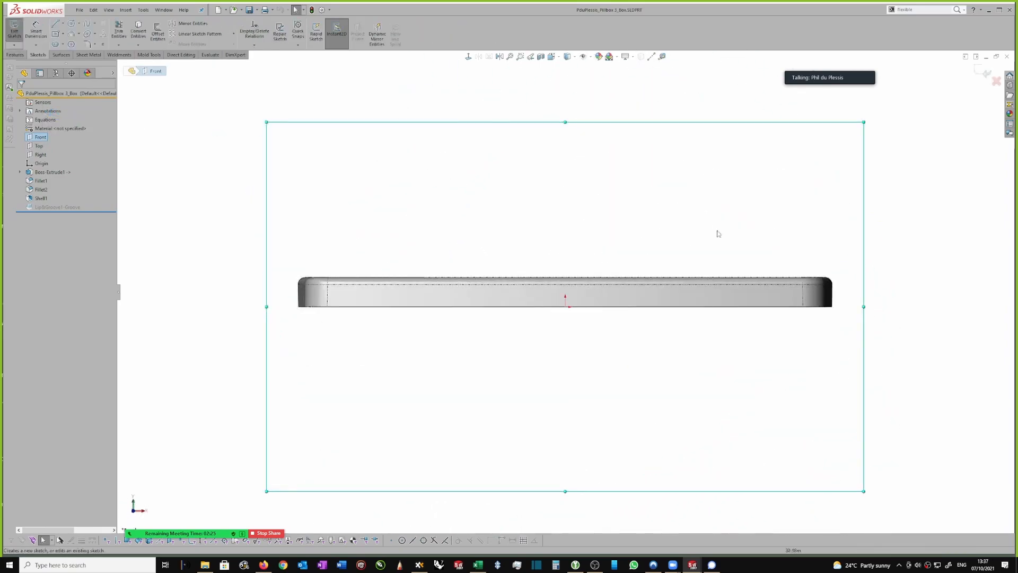
scroll(334, 297, down, 2)
scroll(607, 295, up, 5)
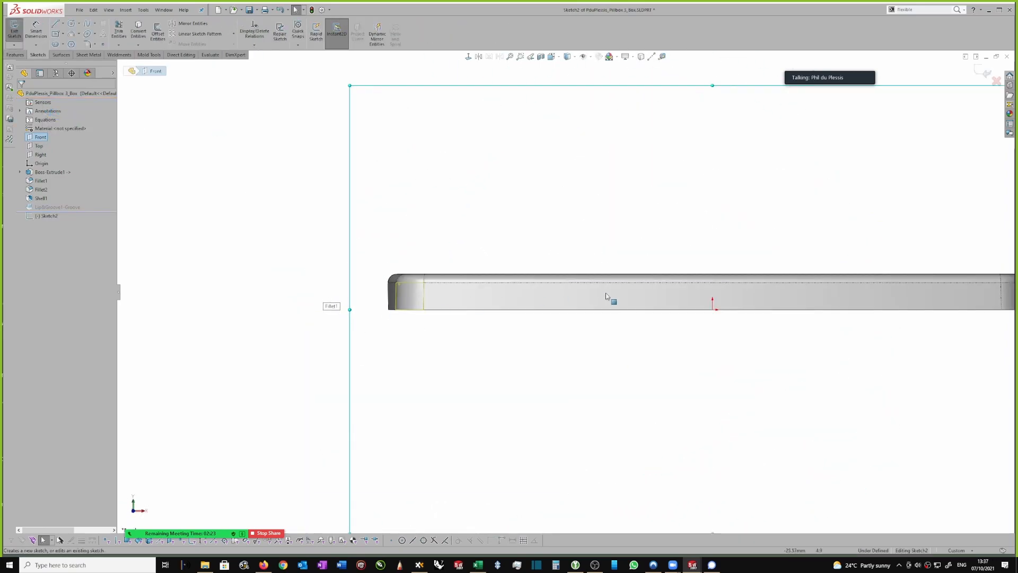
scroll(834, 303, down, 4)
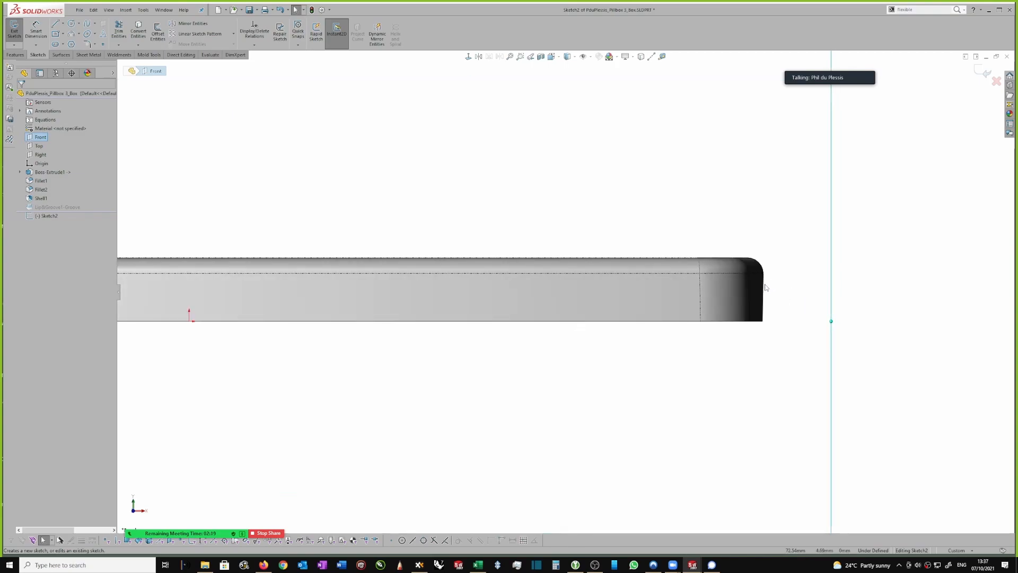
scroll(762, 279, up, 5)
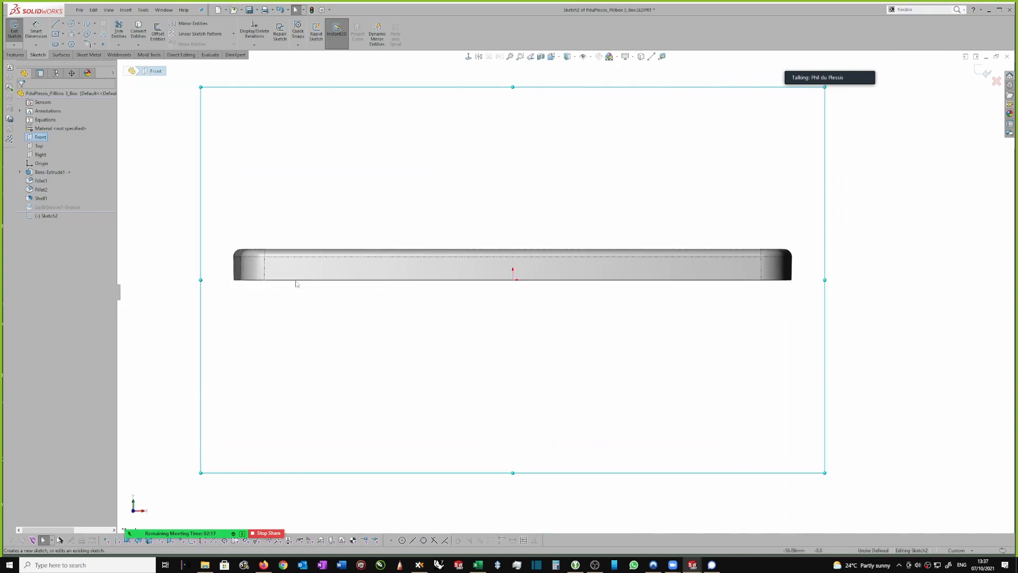
click(982, 71)
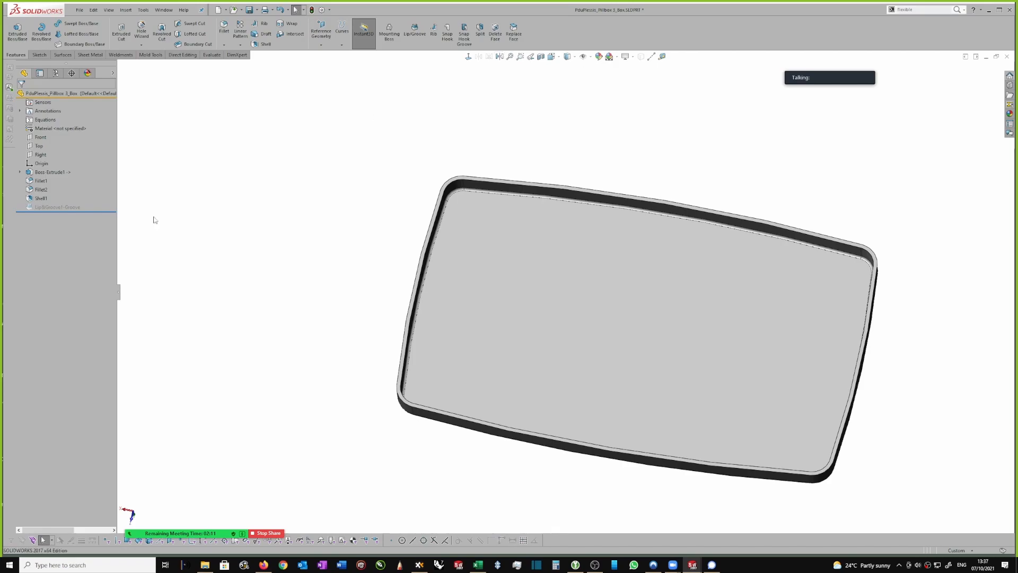
Turn on outward draft for the box's base extrusion, accept the edit, and check the side profile in the Front view.
click(50, 171)
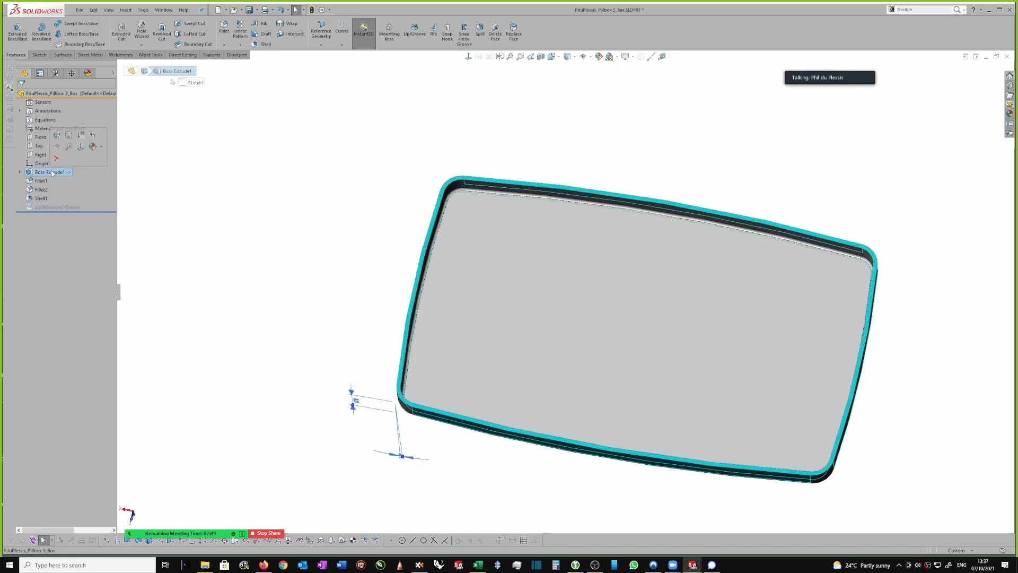
click(58, 135)
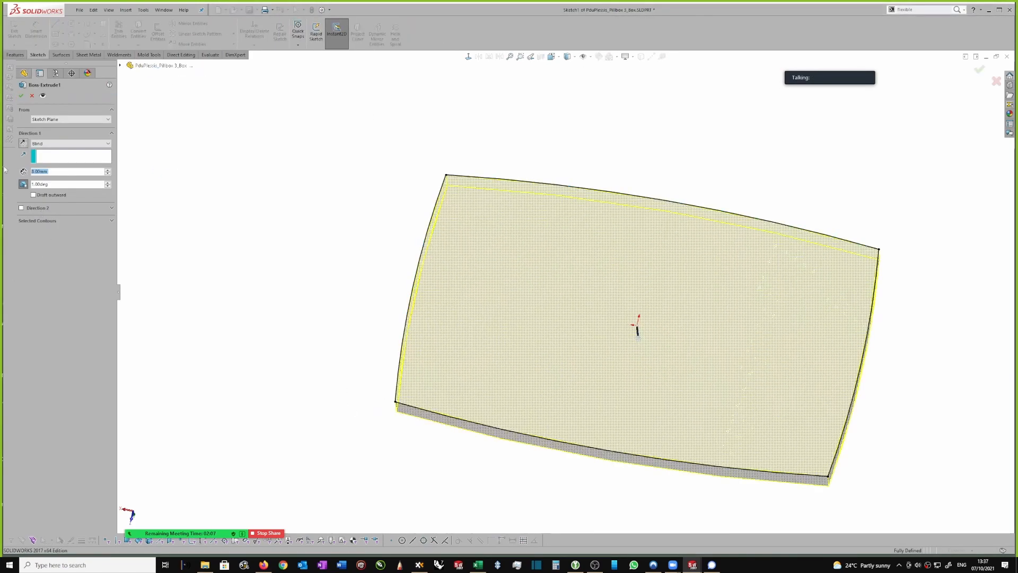
click(34, 195)
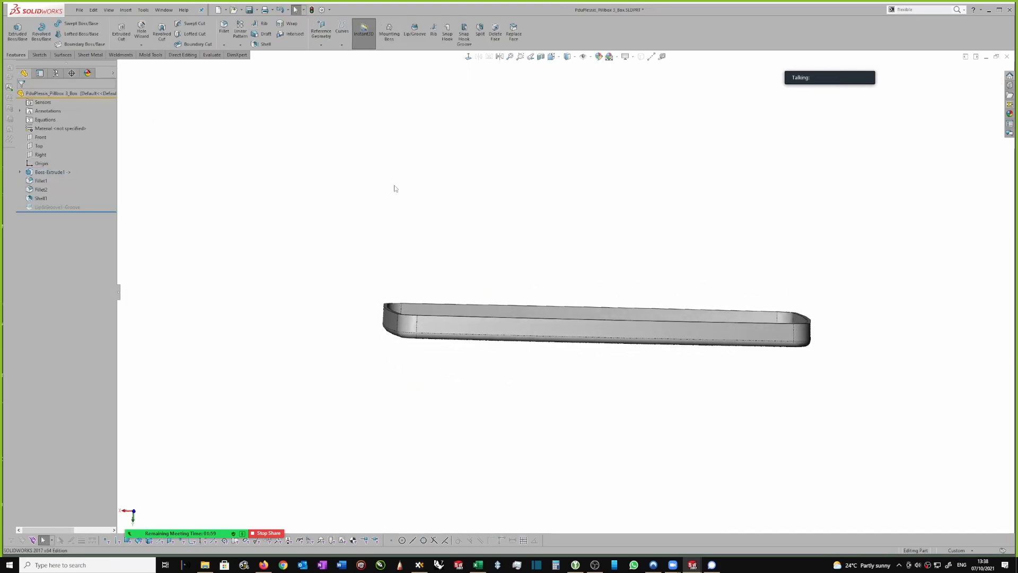
click(552, 57)
click(564, 92)
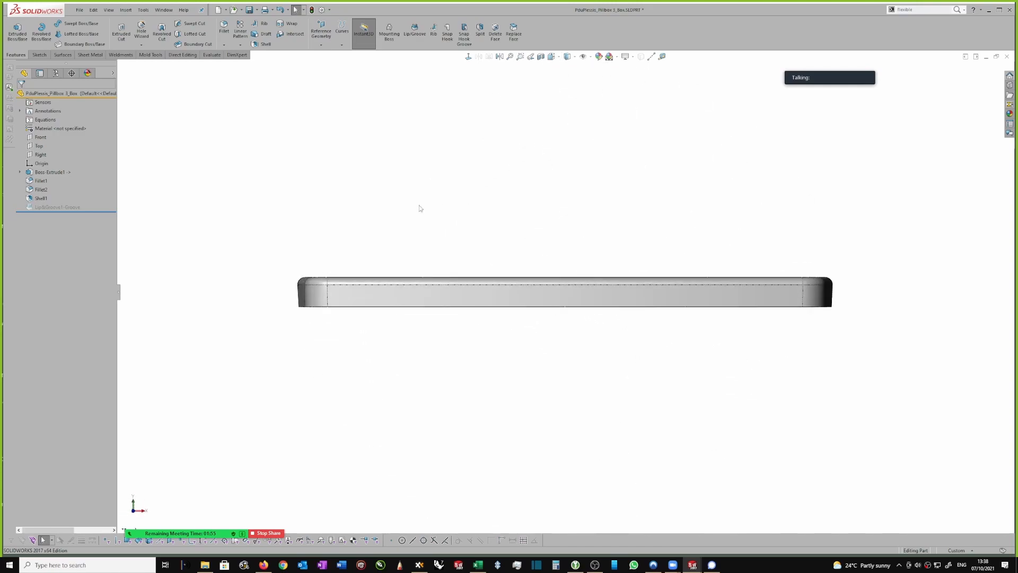
Examine the box's wall slope in side profile and look into its open side.
scroll(346, 276, down, 2)
scroll(334, 264, up, 1)
scroll(334, 264, up, 1)
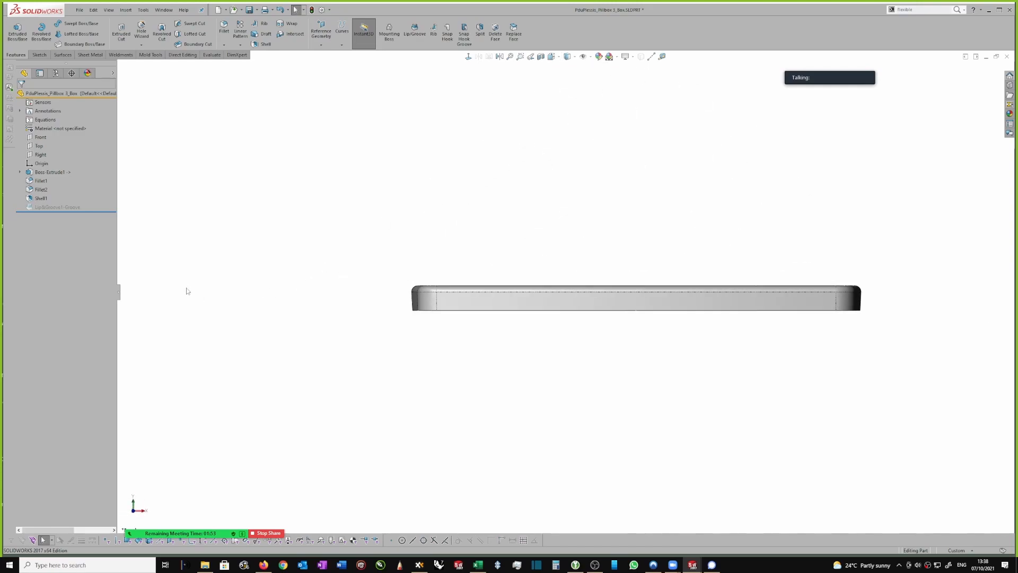
click(51, 172)
click(354, 215)
scroll(400, 329, down, 2)
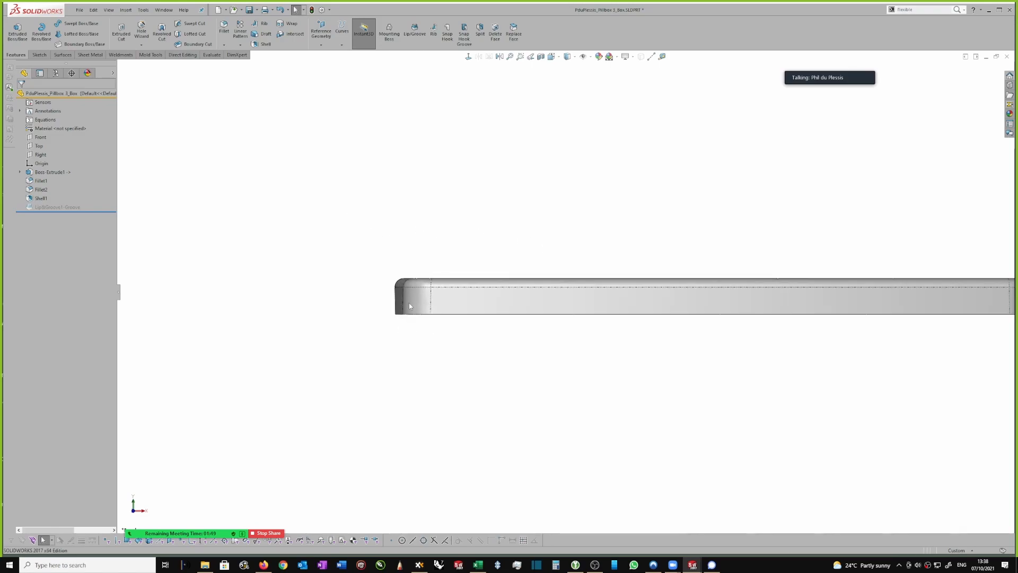
scroll(466, 294, up, 1)
middle_drag(630, 235, 525, 150)
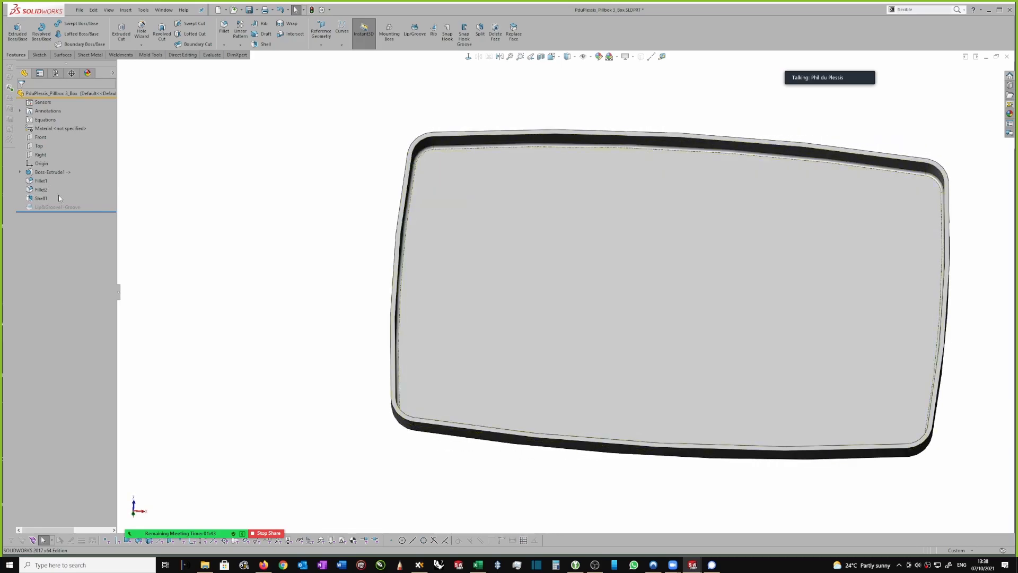
Open a new sketch on the box's Front plane and display the model's hidden edges as lines.
click(41, 137)
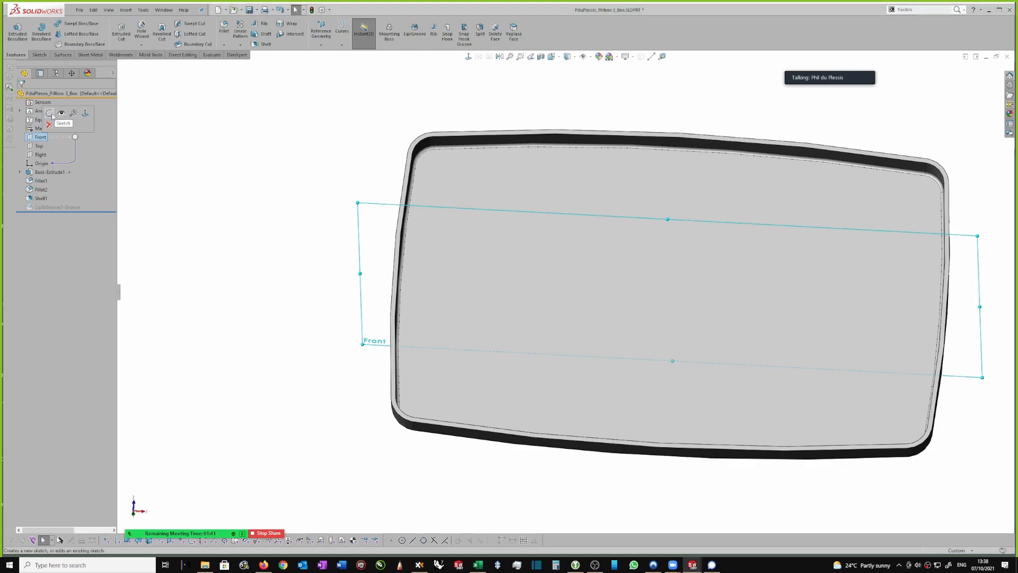
click(49, 113)
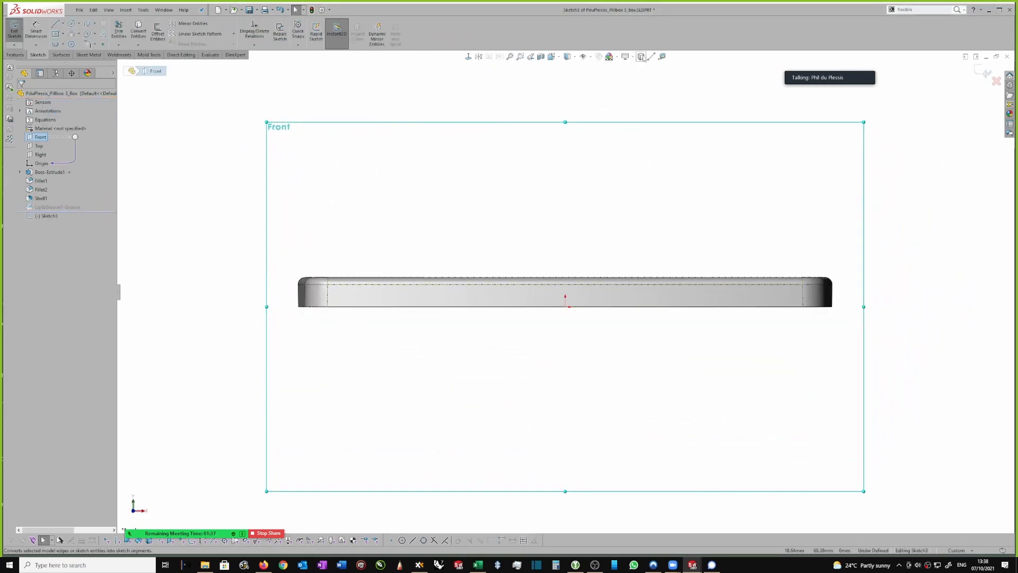
click(575, 58)
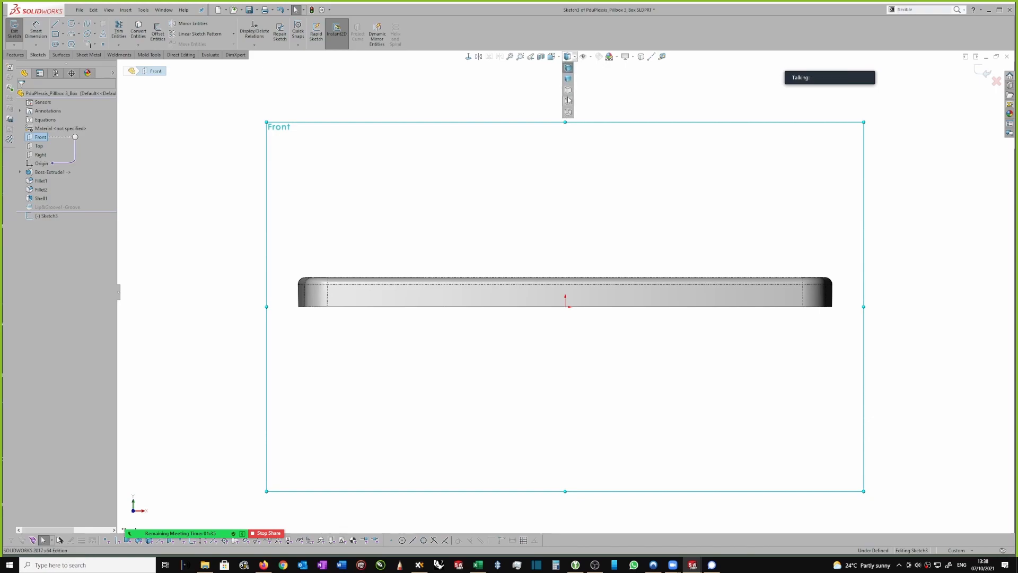
click(568, 101)
scroll(330, 307, down, 5)
scroll(371, 265, down, 3)
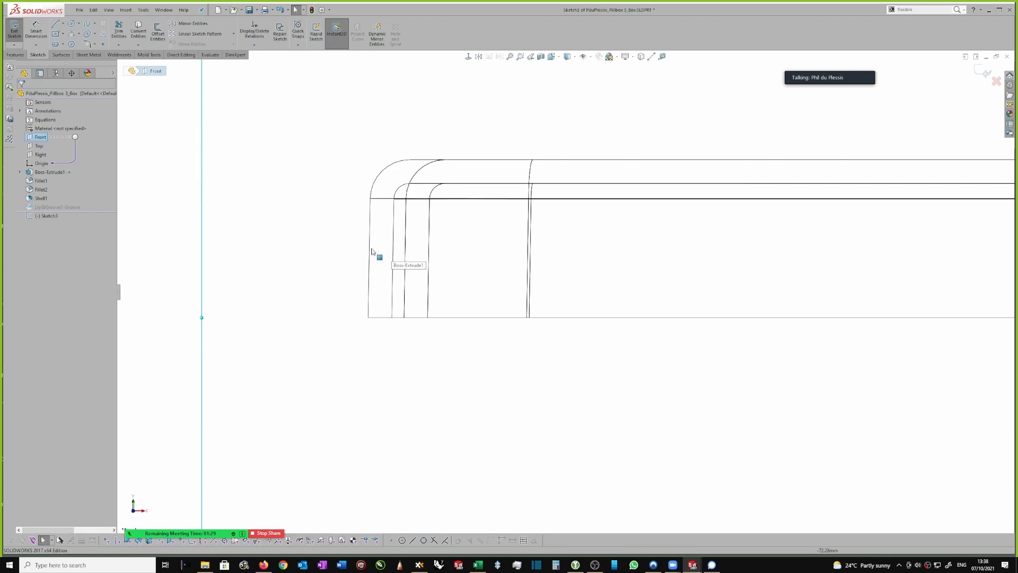
Sketch a closed five-sided line profile across the wall's open edge, with a sloped outer side above the edge and a vertical one below.
right_drag(355, 366, 406, 367)
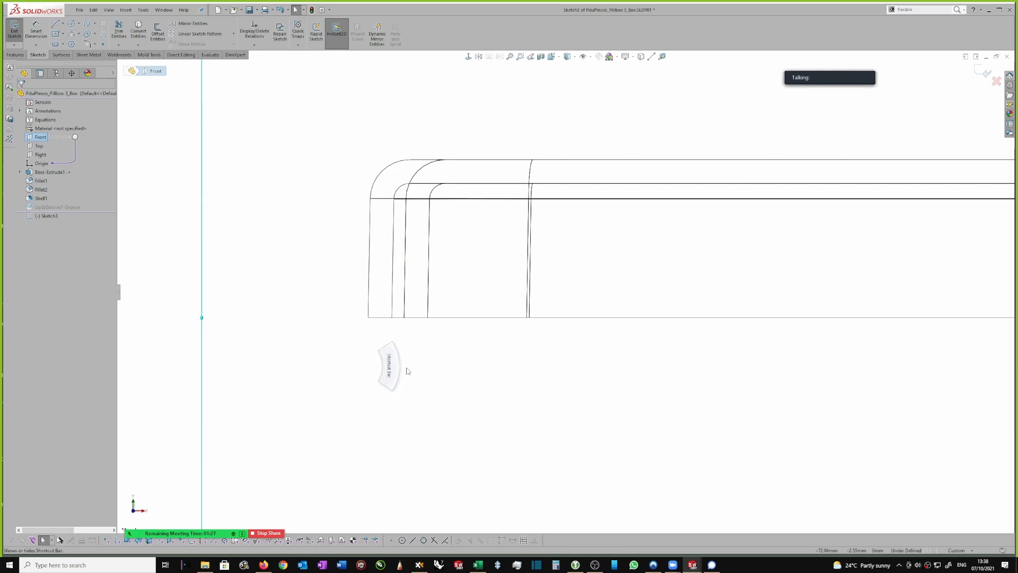
click(430, 384)
scroll(409, 318, down, 4)
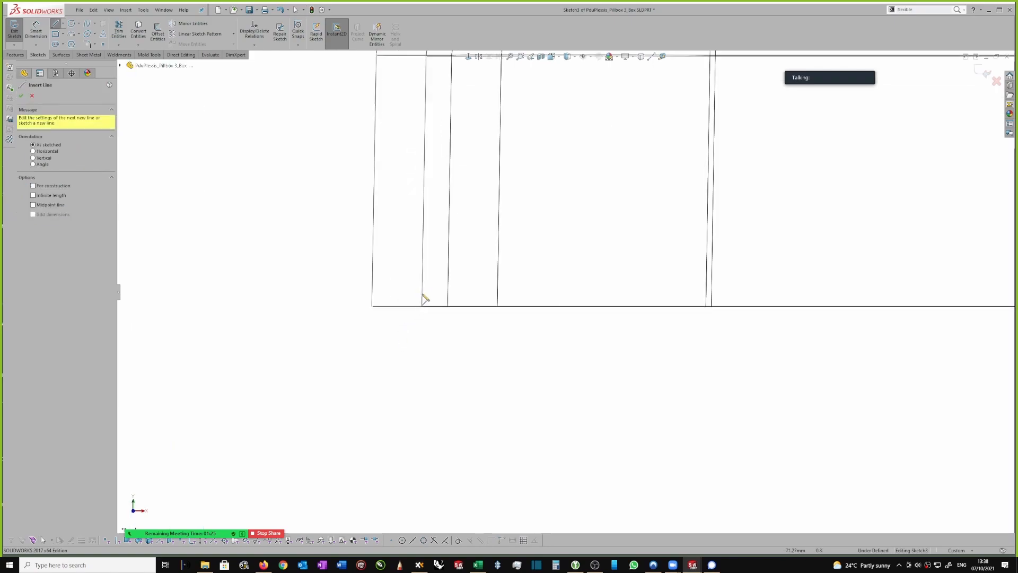
click(388, 306)
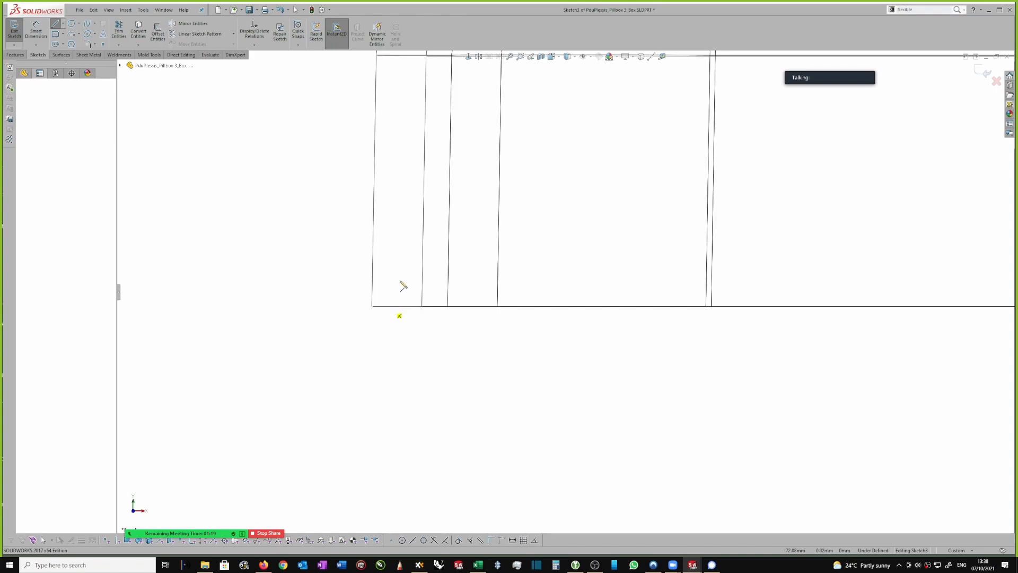
click(400, 256)
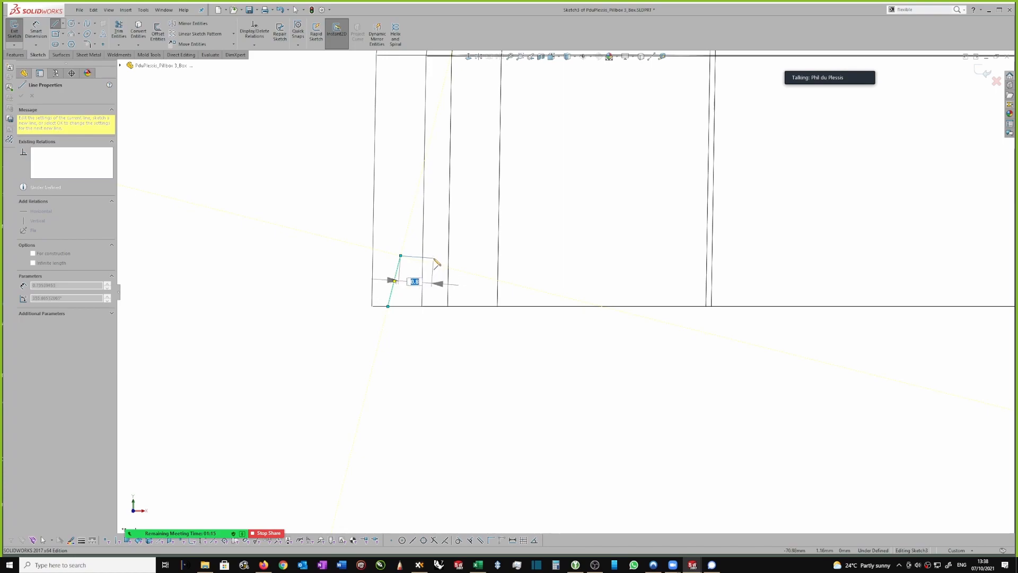
click(433, 256)
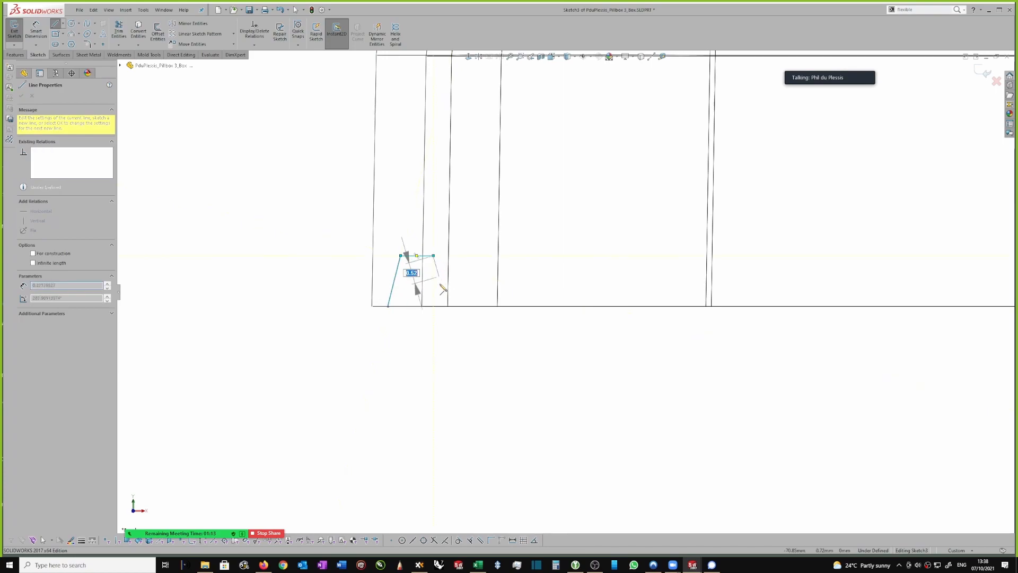
click(433, 335)
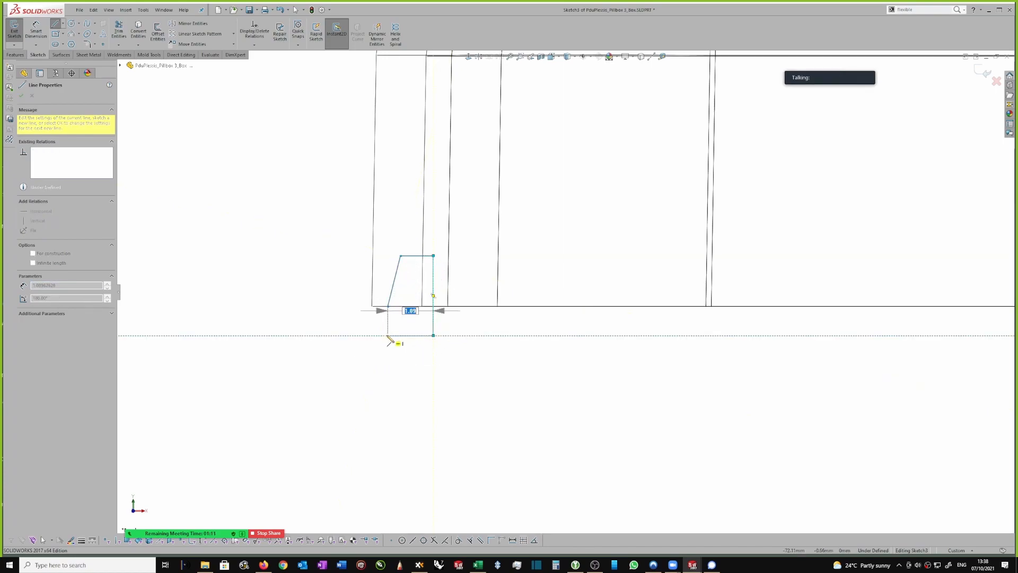
click(388, 335)
click(388, 305)
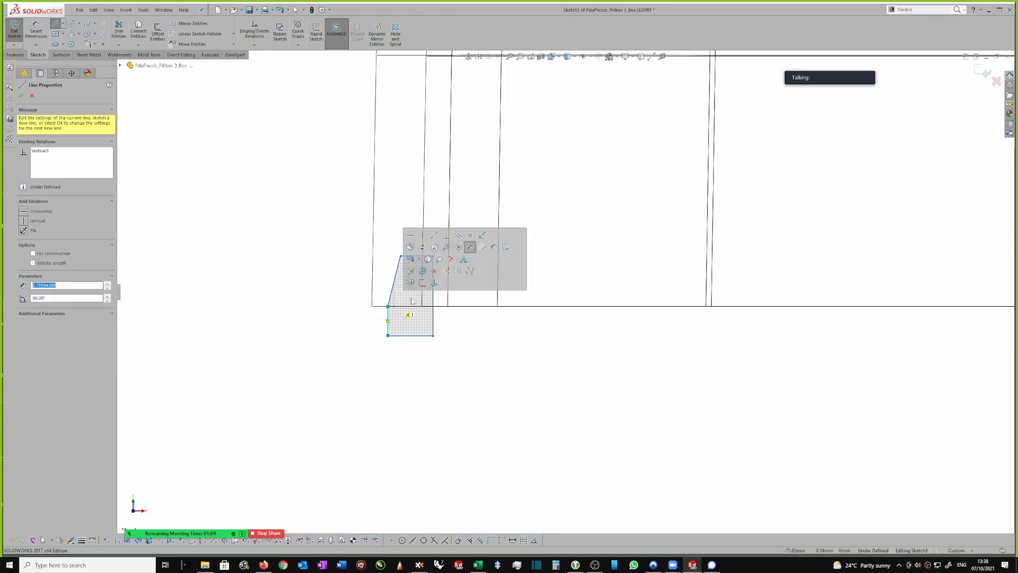
key(Escape)
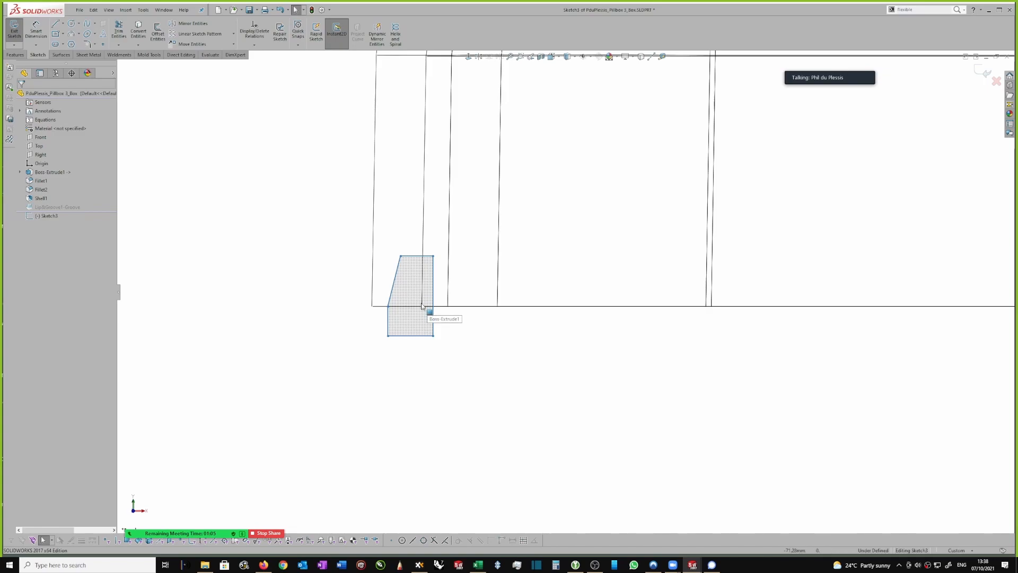
Dimension the profile's outer vertical line 0.3 mm from the outer wall's corner at the open edge.
scroll(456, 332, down, 1)
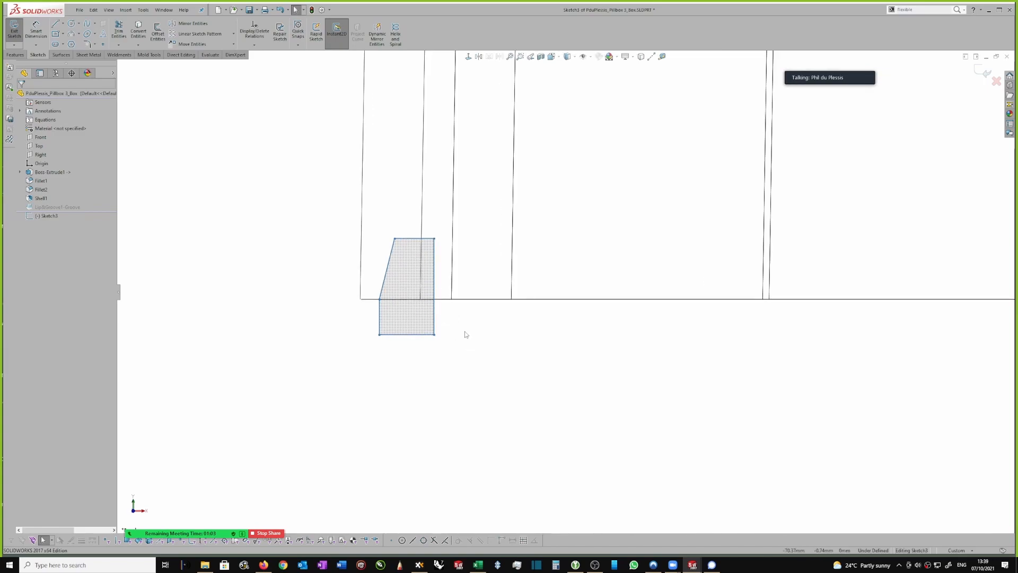
right_drag(497, 359, 496, 318)
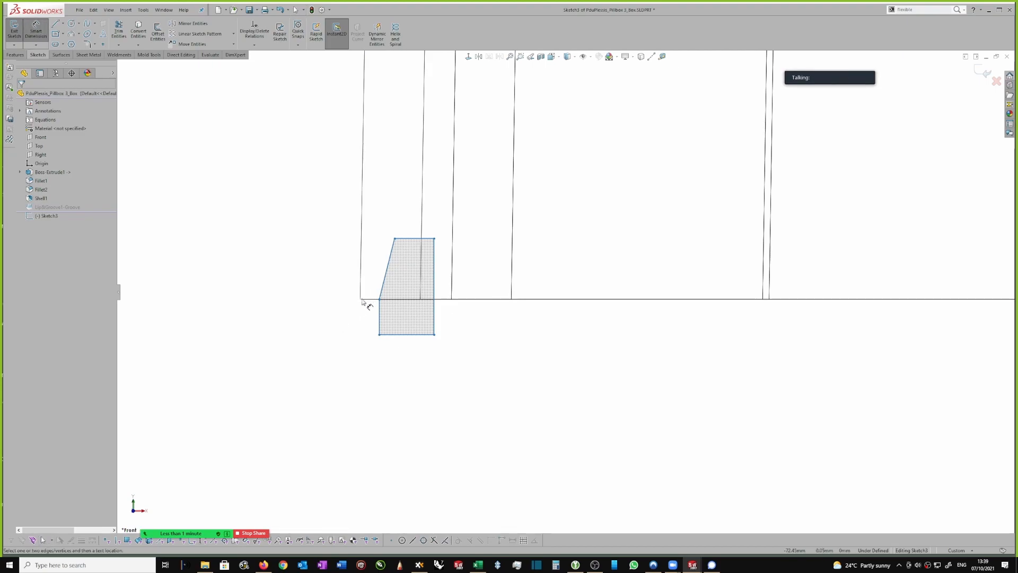
click(380, 323)
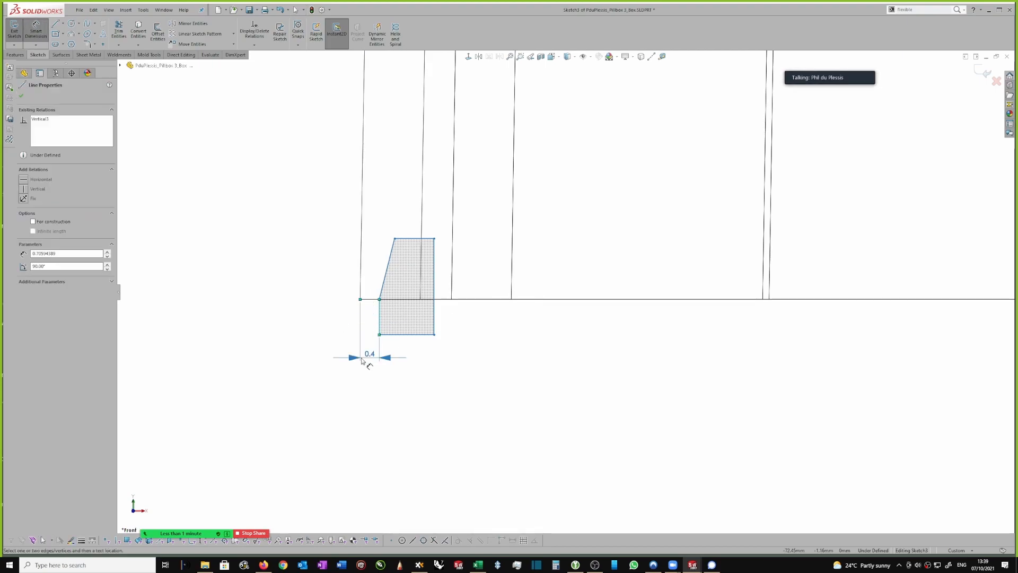
click(352, 356)
text(0.30mm)
key(Return)
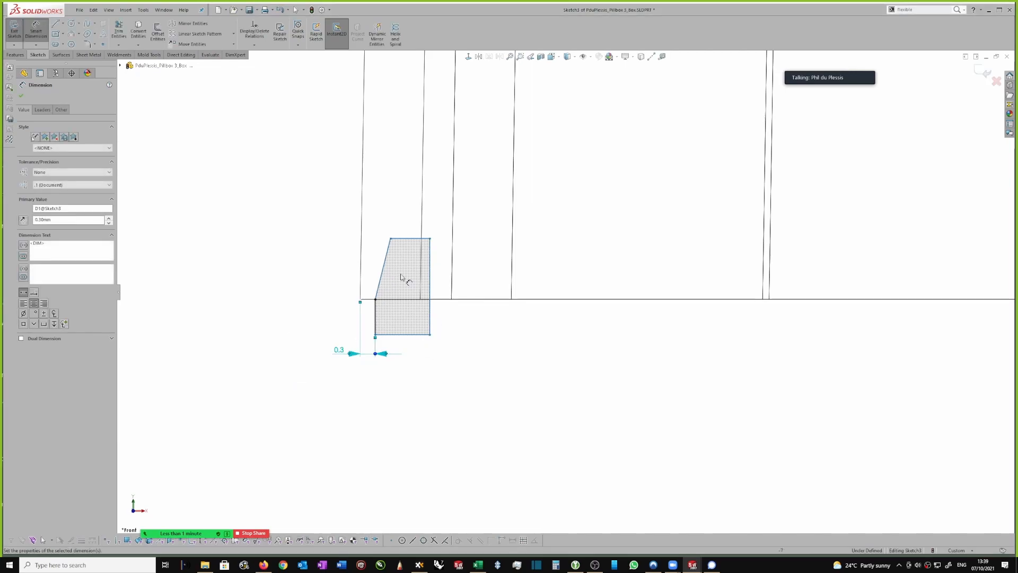
Add a driving dimension between the inner wall's corner at the open edge and the profile's outer vertical line.
click(421, 300)
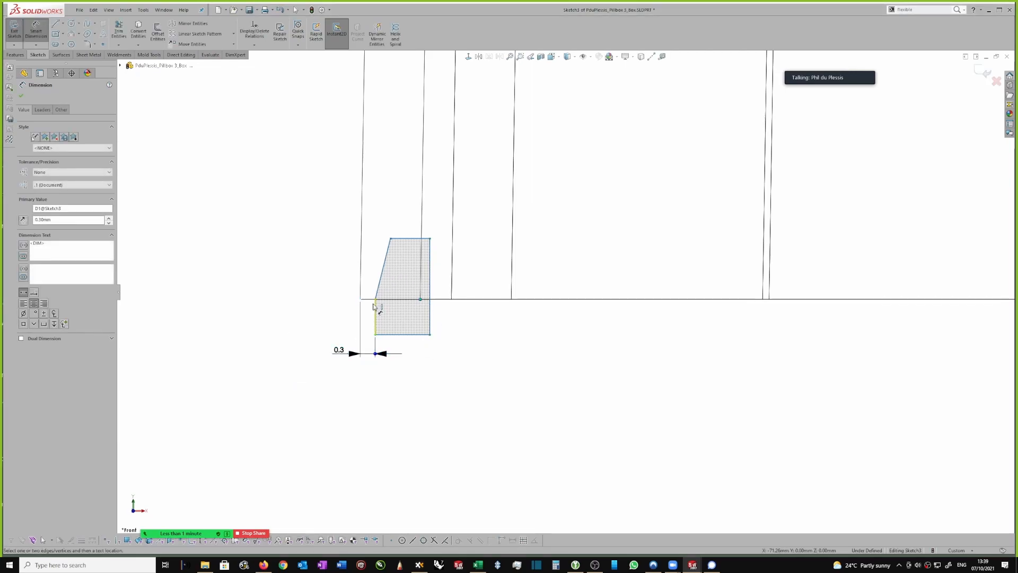
click(375, 311)
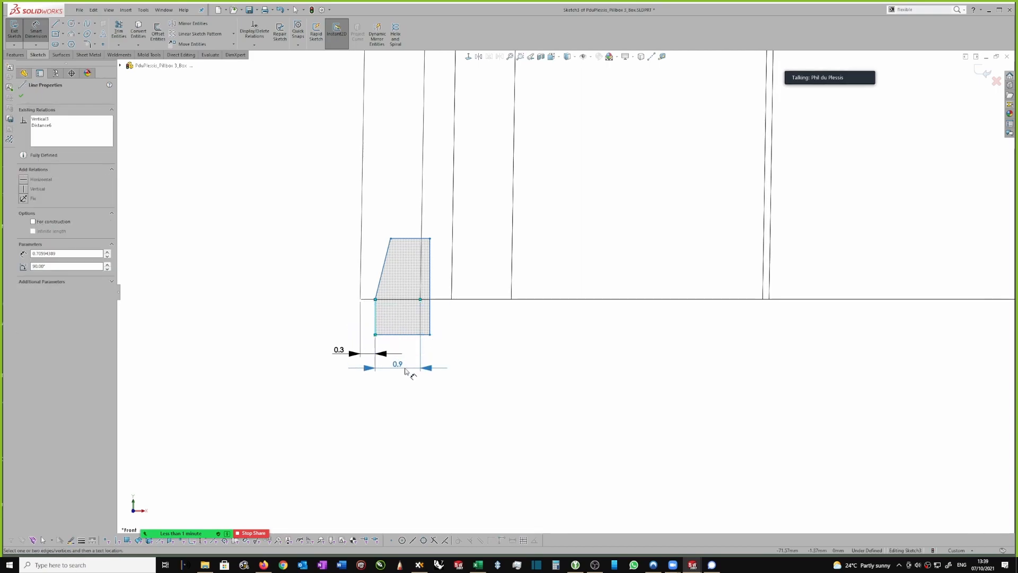
click(416, 358)
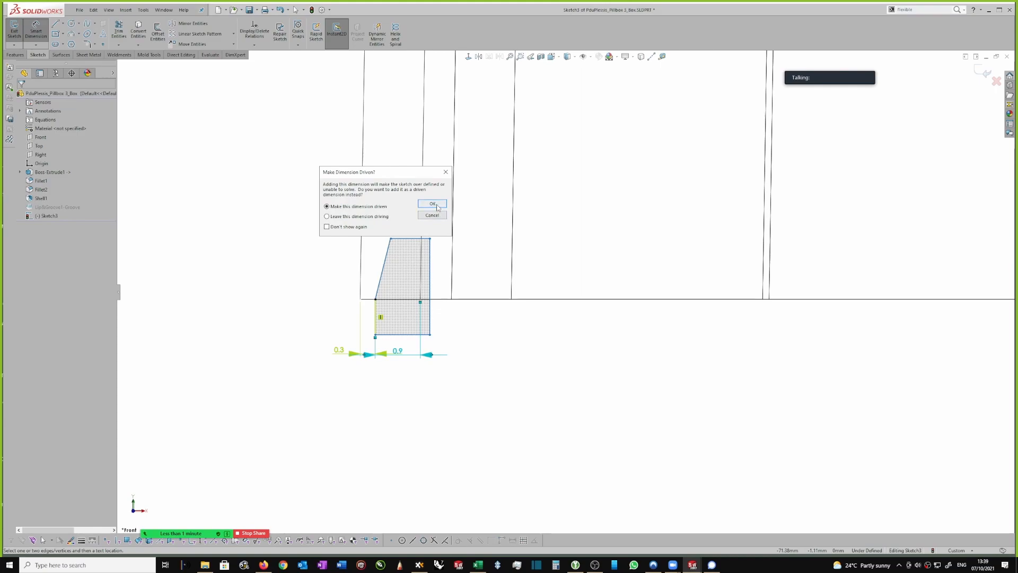
click(433, 203)
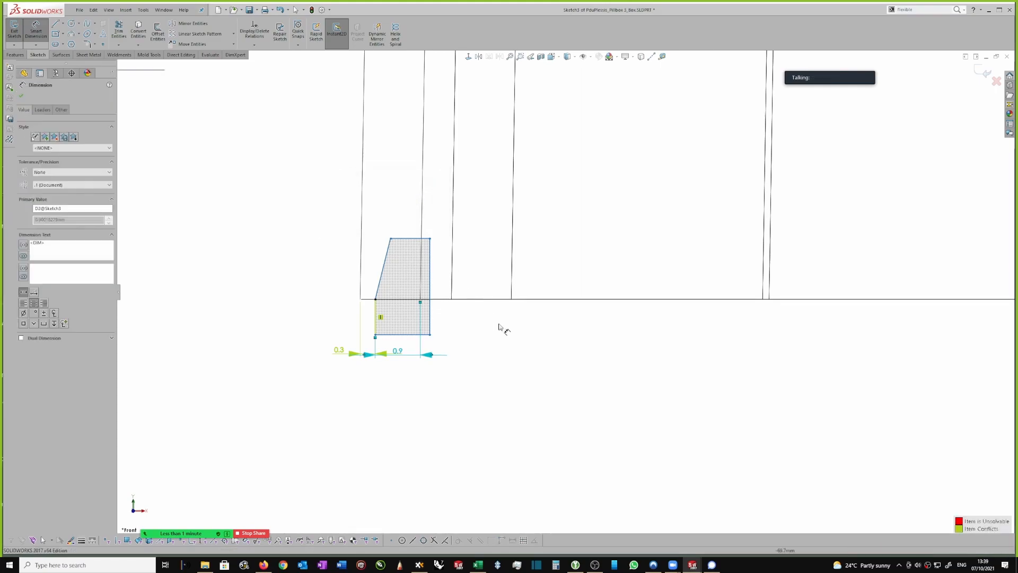
key(Escape)
Delete the 0.3 mm outer wall dimension and set the profile's distance to the inner wall corner to 0.7 mm.
click(339, 350)
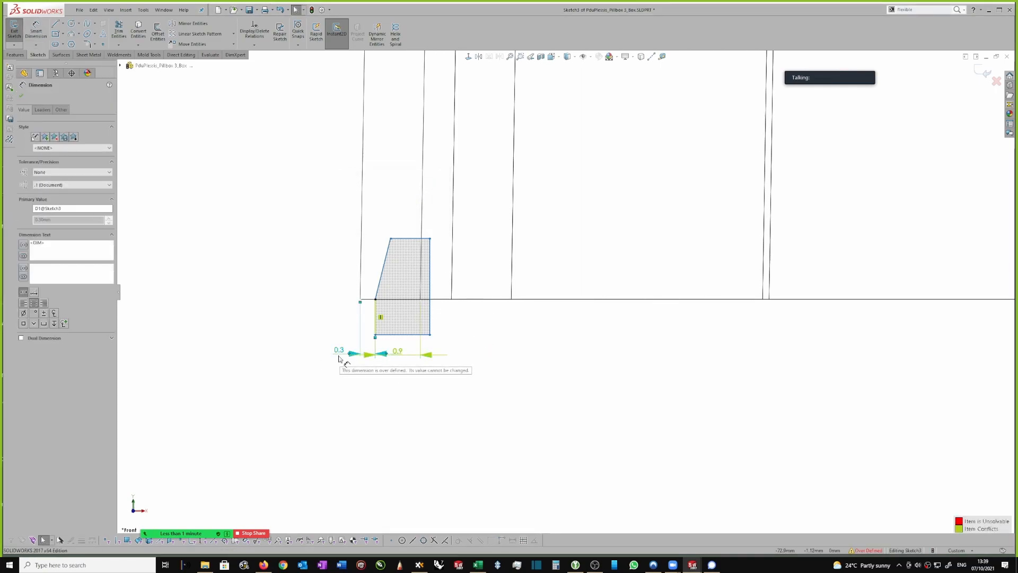
key(Delete)
scroll(382, 355, down, 2)
double_click(409, 350)
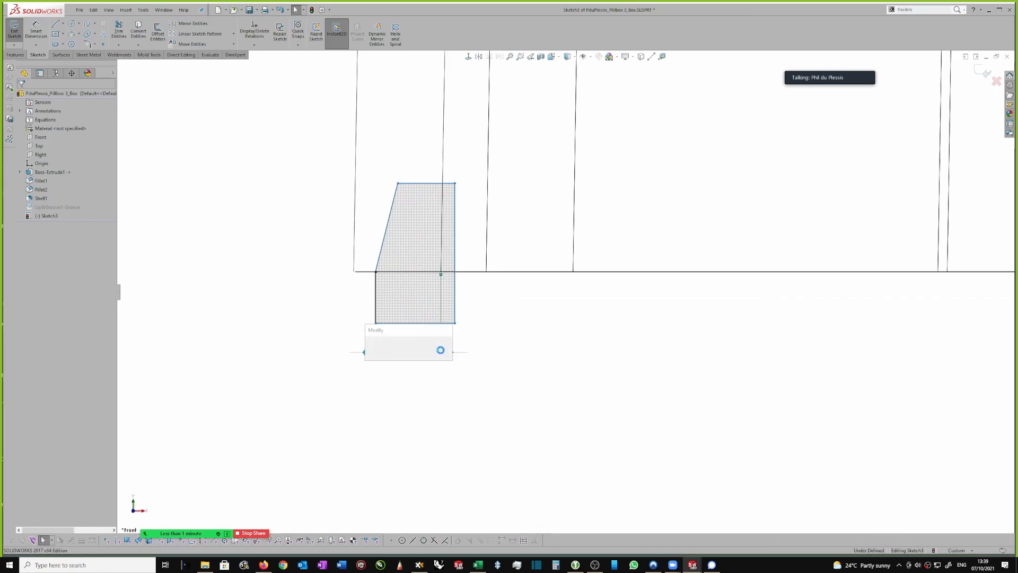
text(0.7)
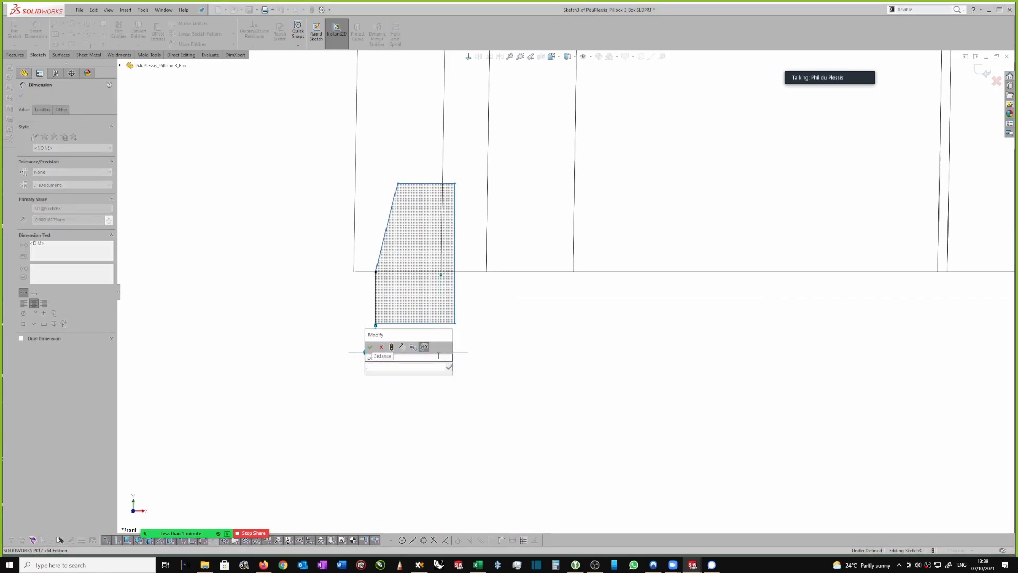
key(Return)
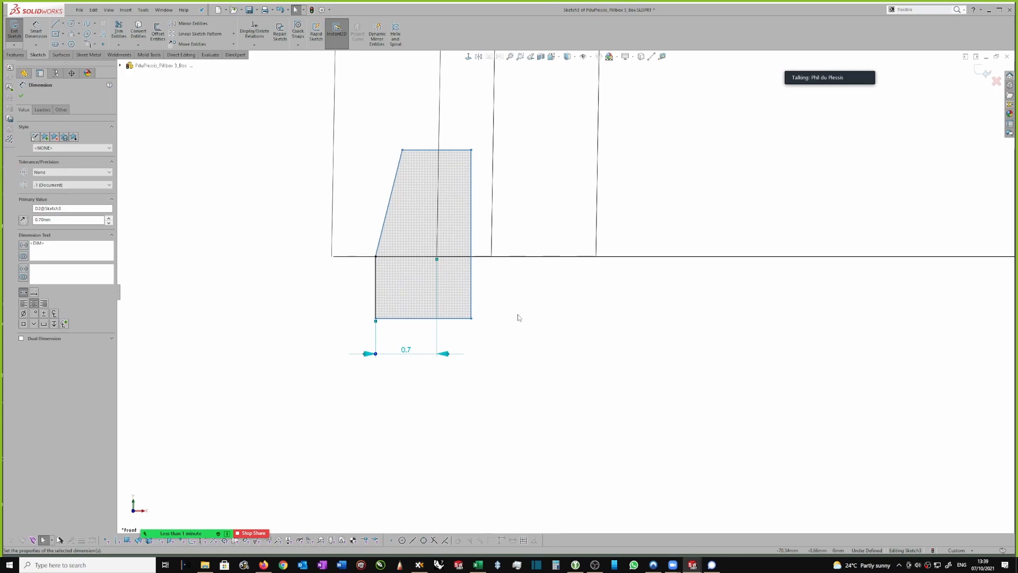
Dimension the profile's top line 1 mm above the box's open edge.
right_drag(523, 314, 526, 282)
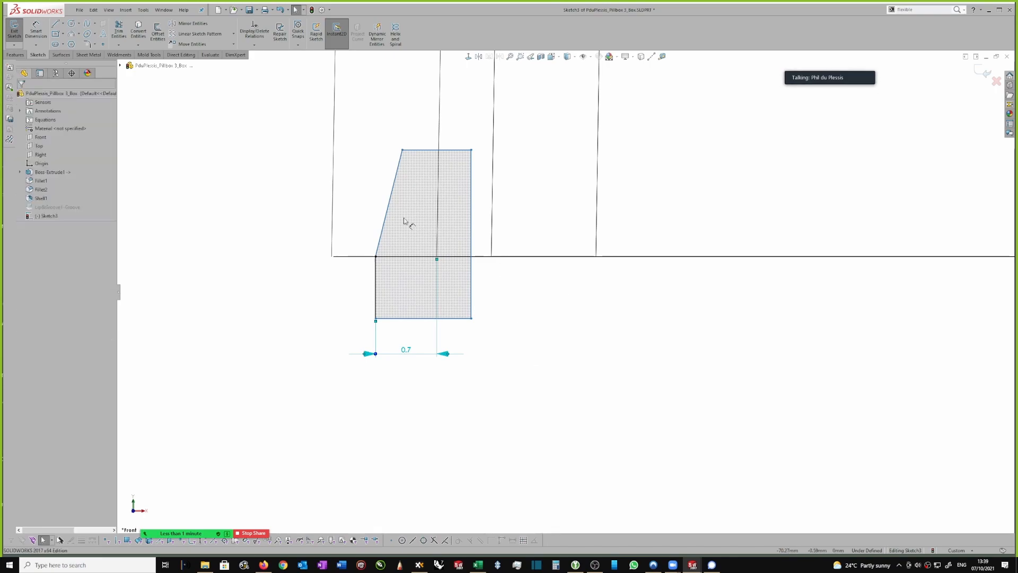
click(348, 258)
click(411, 150)
click(258, 200)
text(1.00mm)
key(Return)
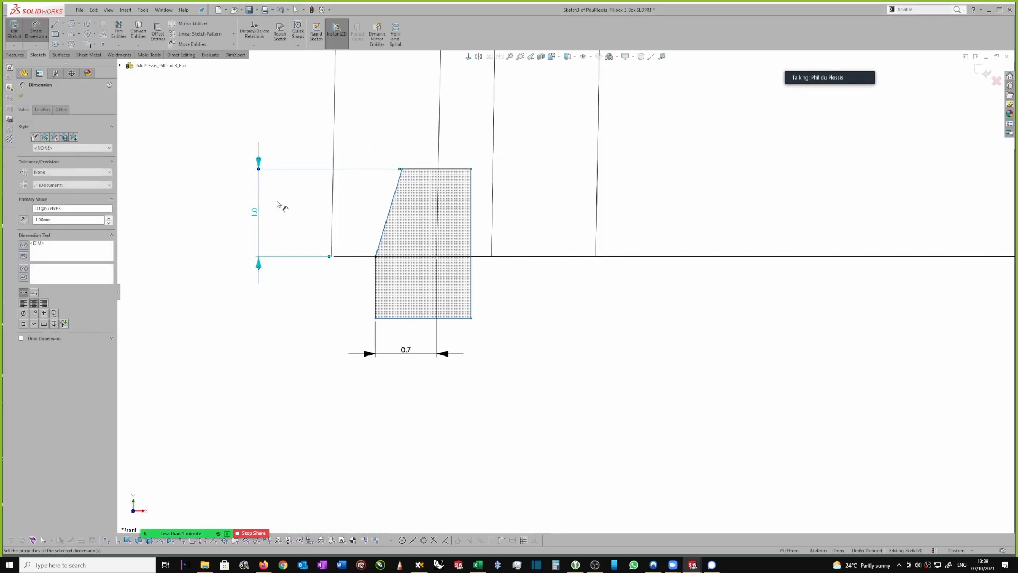
Dimension the angle between the profile's sloped line and the box's open edge as 85 degrees.
click(389, 236)
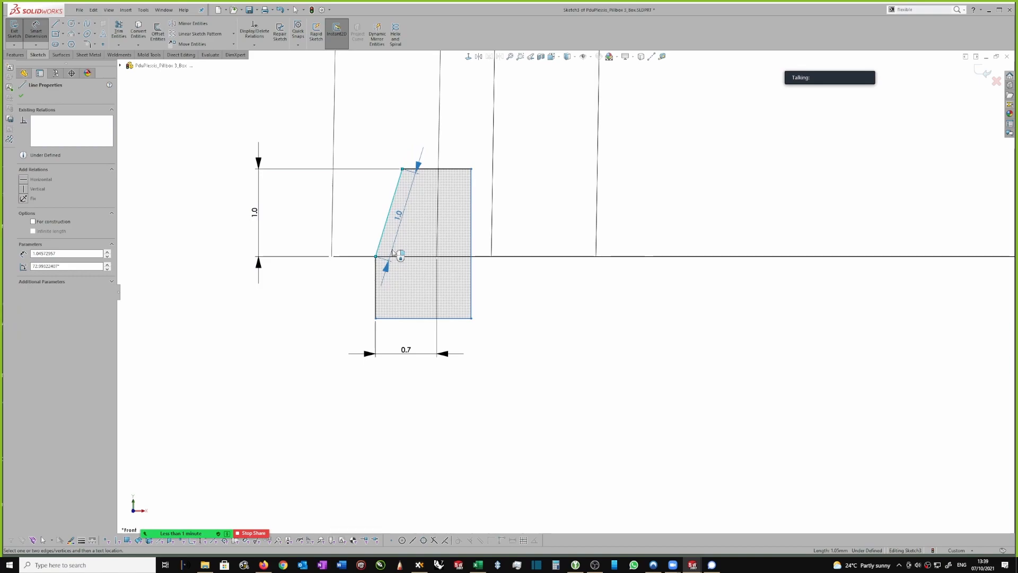
click(401, 260)
click(388, 244)
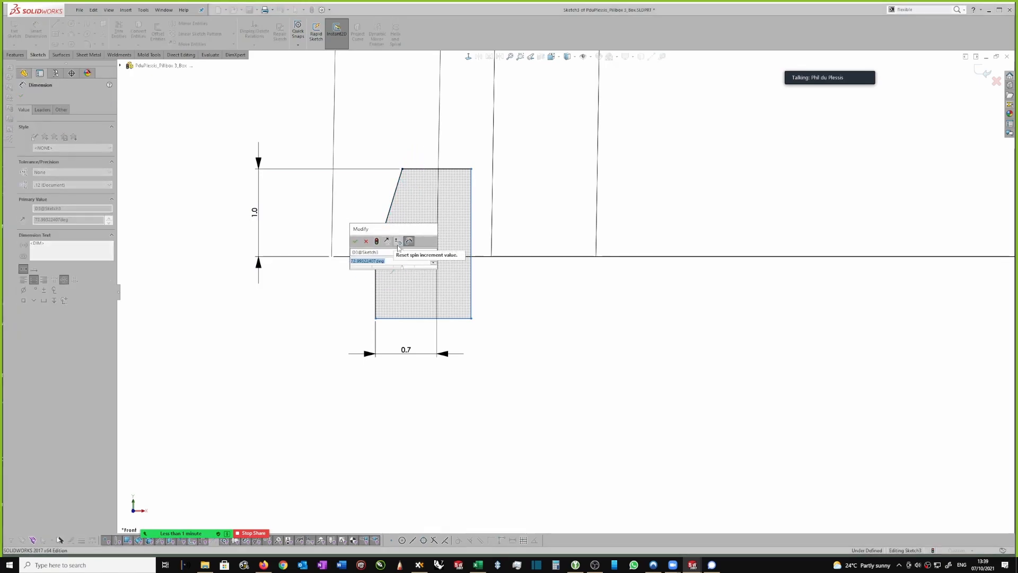
text(85)
key(Return)
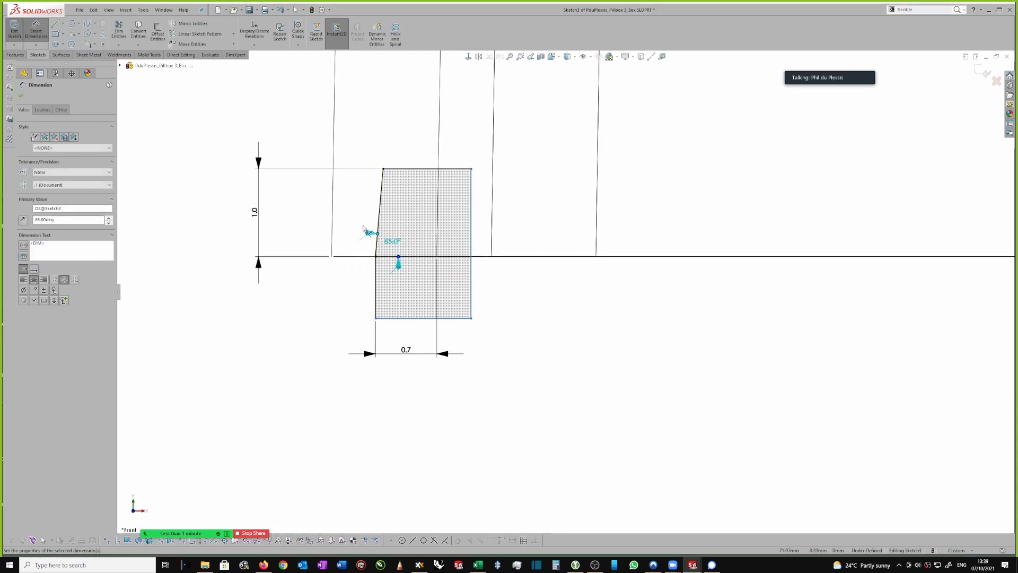
Dimension the profile's inner vertical line 0.5 mm from the inner wall corner, and close the Zoom window.
scroll(540, 255, up, 1)
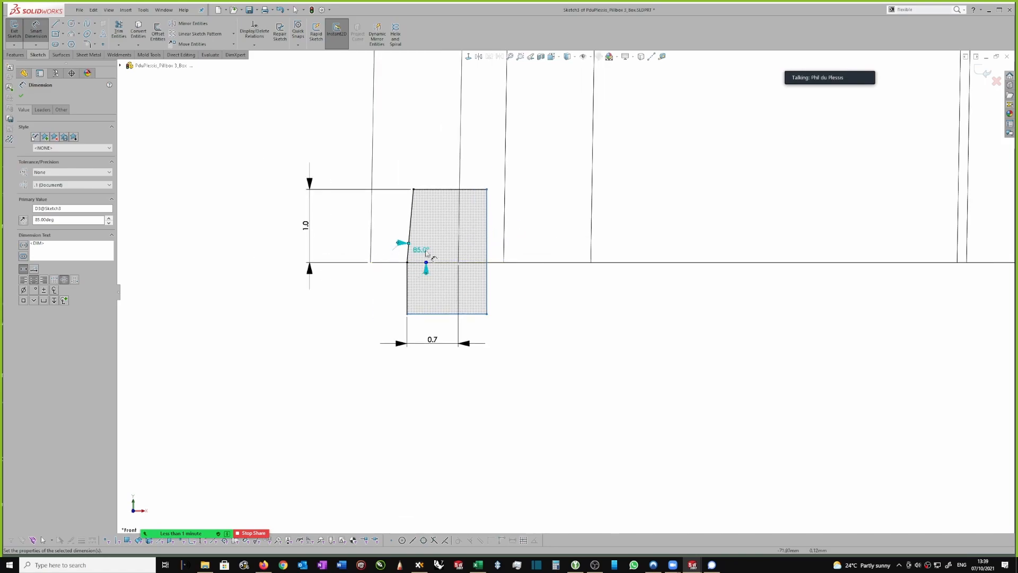
click(487, 255)
click(488, 368)
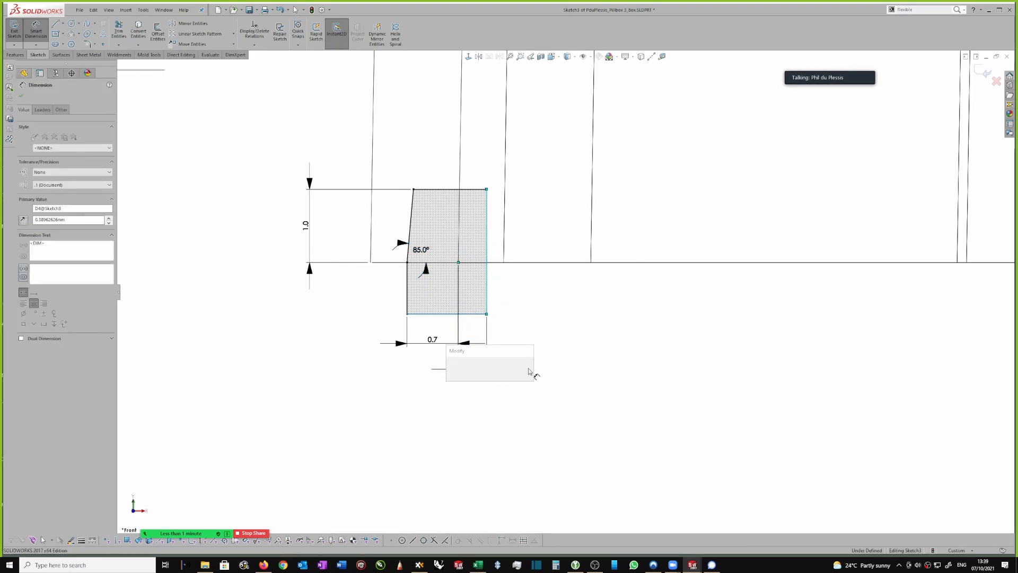
text(4)
key(BackSpace)
text(0.5)
key(Return)
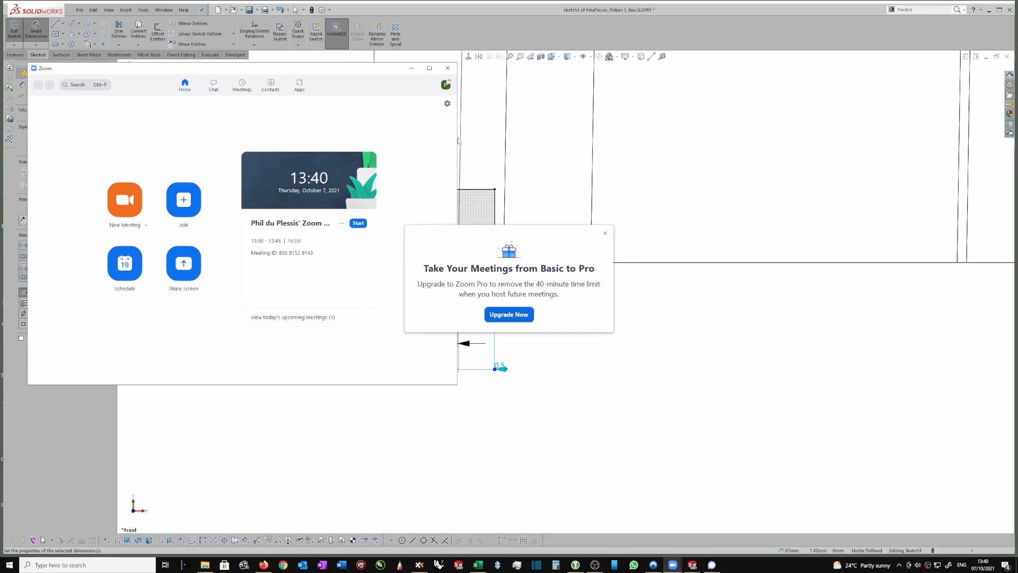
click(448, 70)
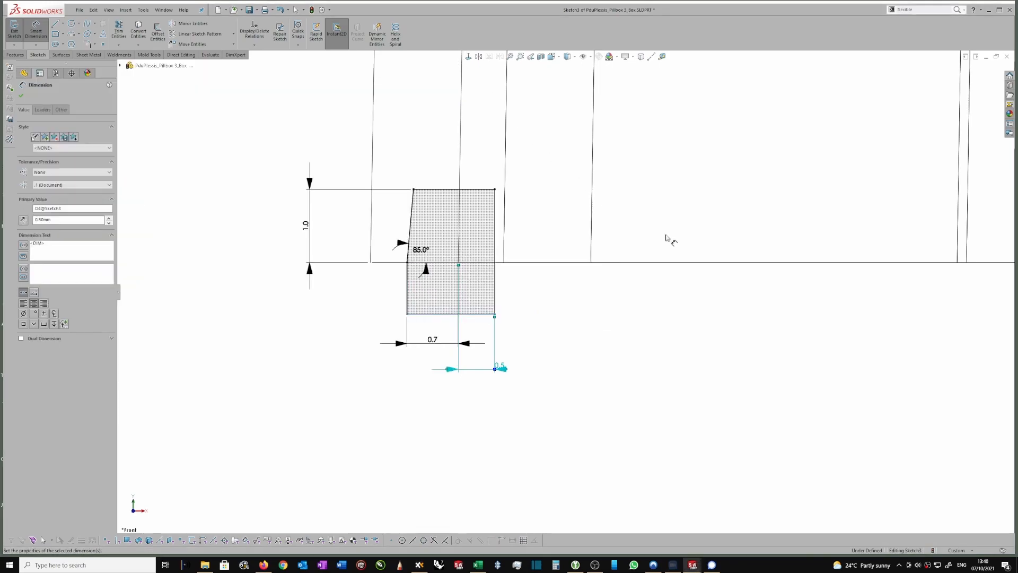